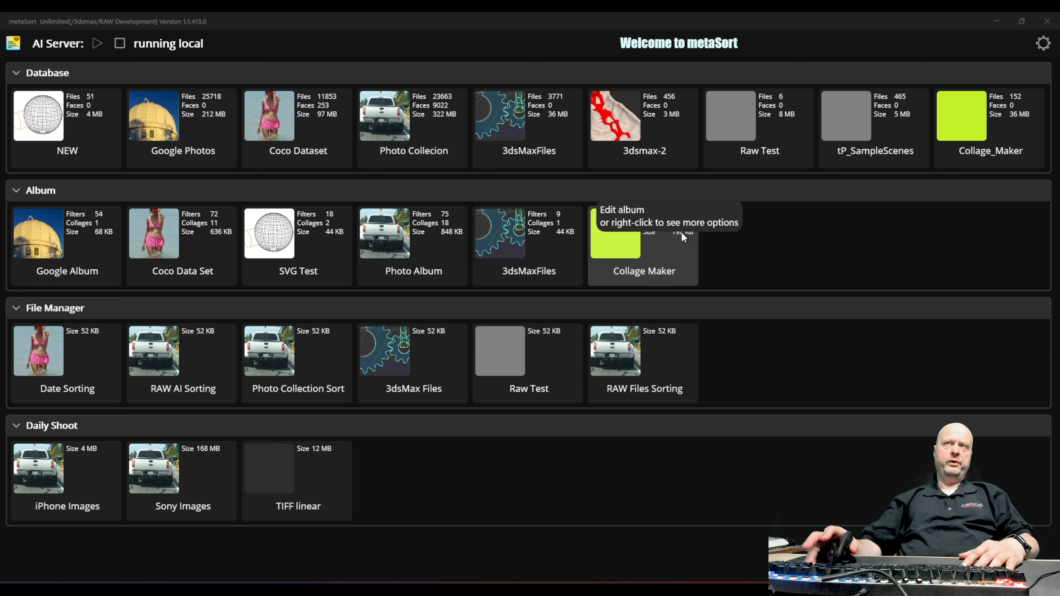
# Open the Collage Maker album and collapse its Collage settings
pyautogui.click(657, 236)
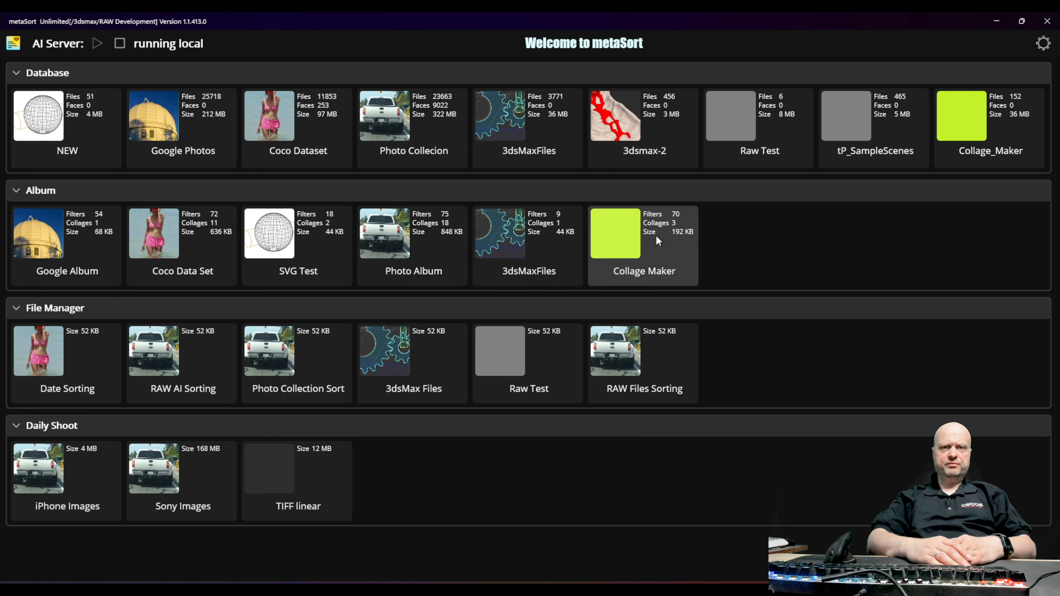
pyautogui.click(656, 236)
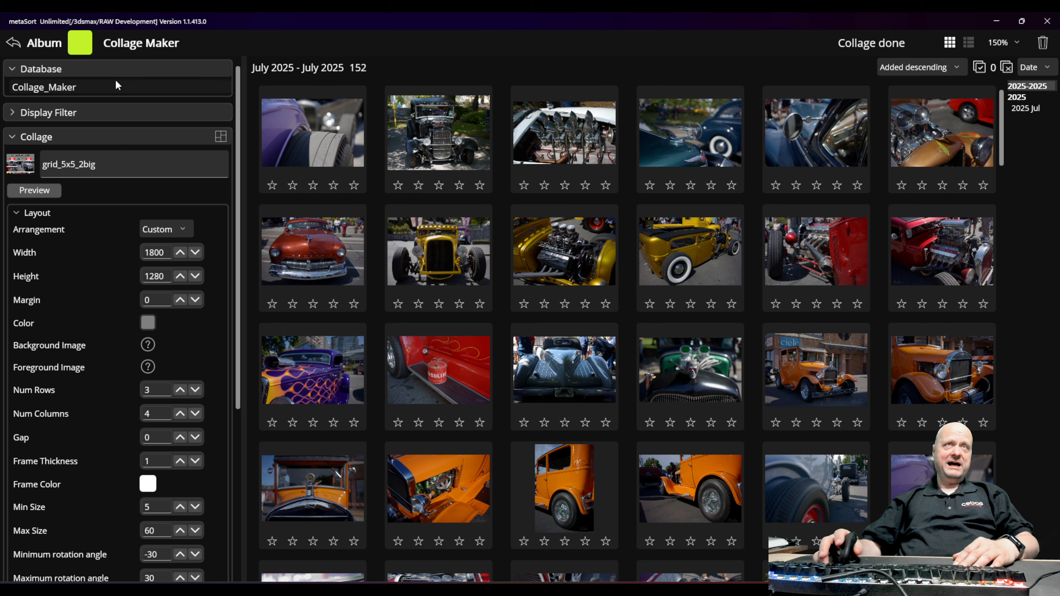
pyautogui.click(14, 139)
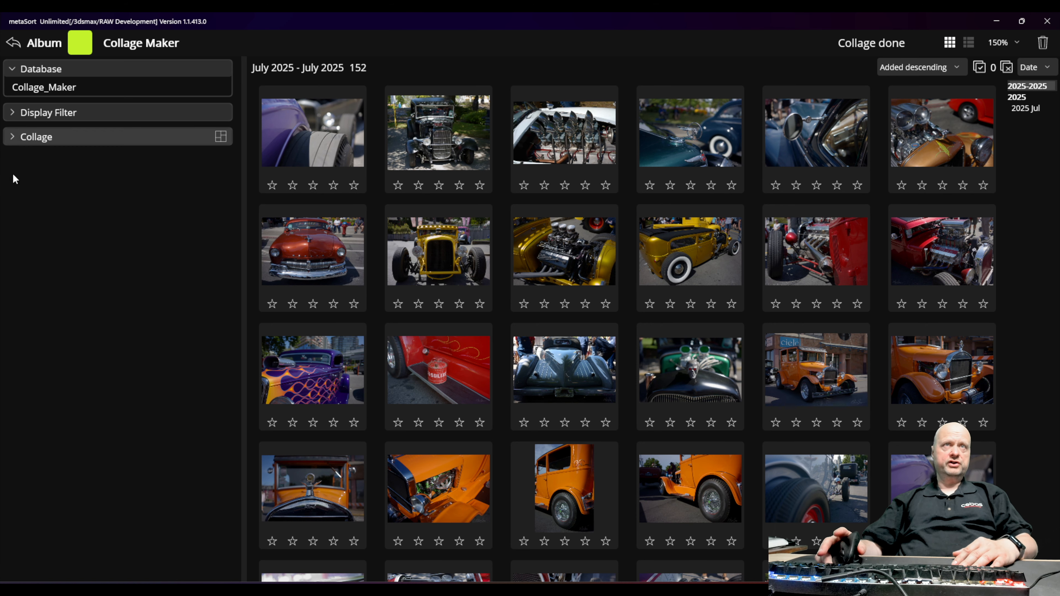
# Expand the display filters, view the JPG and Portrait Format images, and return to All Images
pyautogui.click(13, 113)
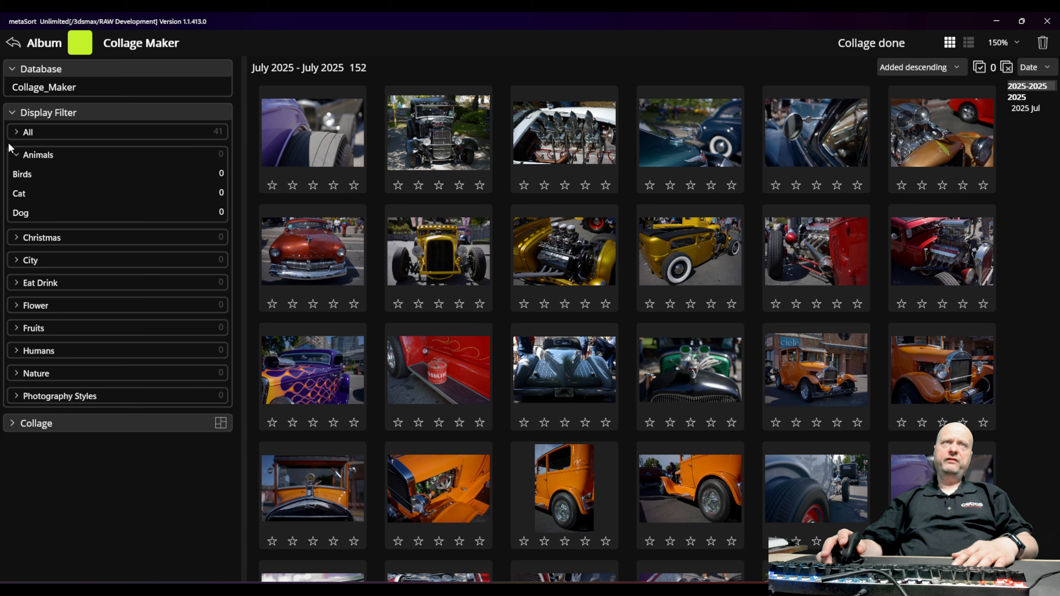
pyautogui.click(17, 132)
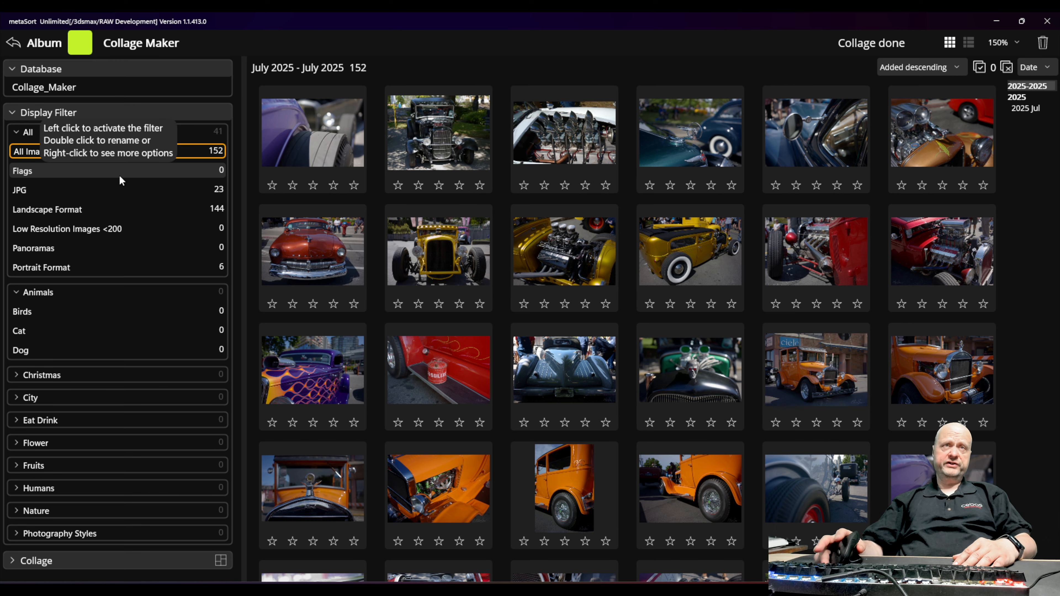
pyautogui.click(49, 189)
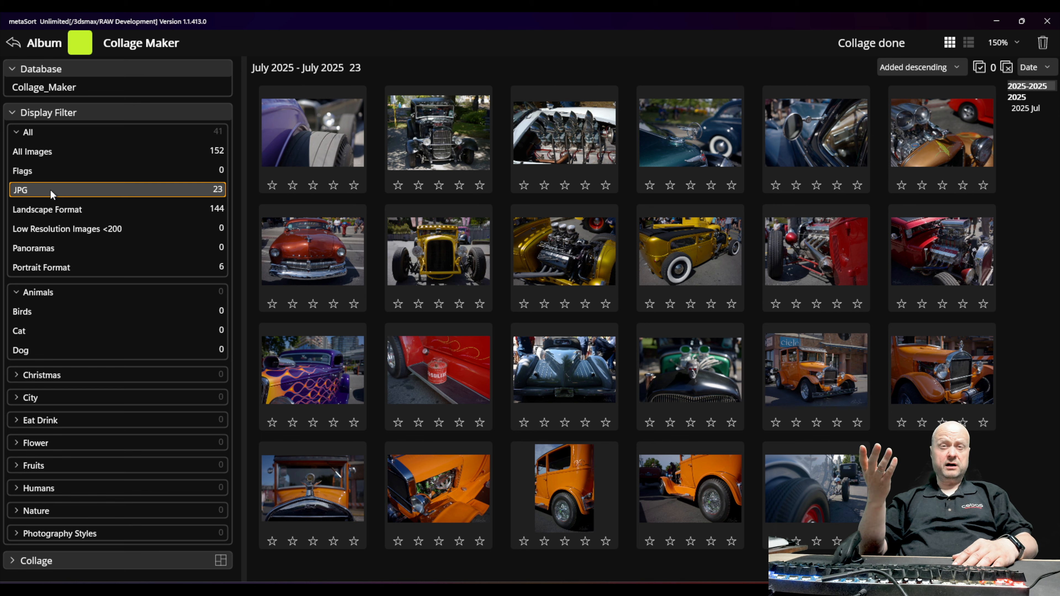
pyautogui.click(44, 153)
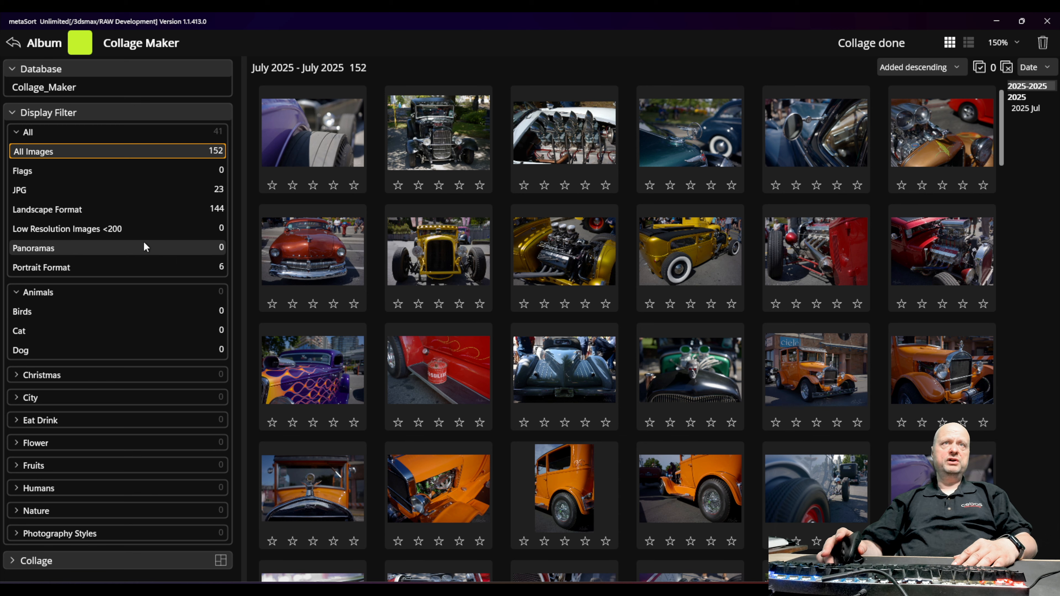
pyautogui.click(70, 267)
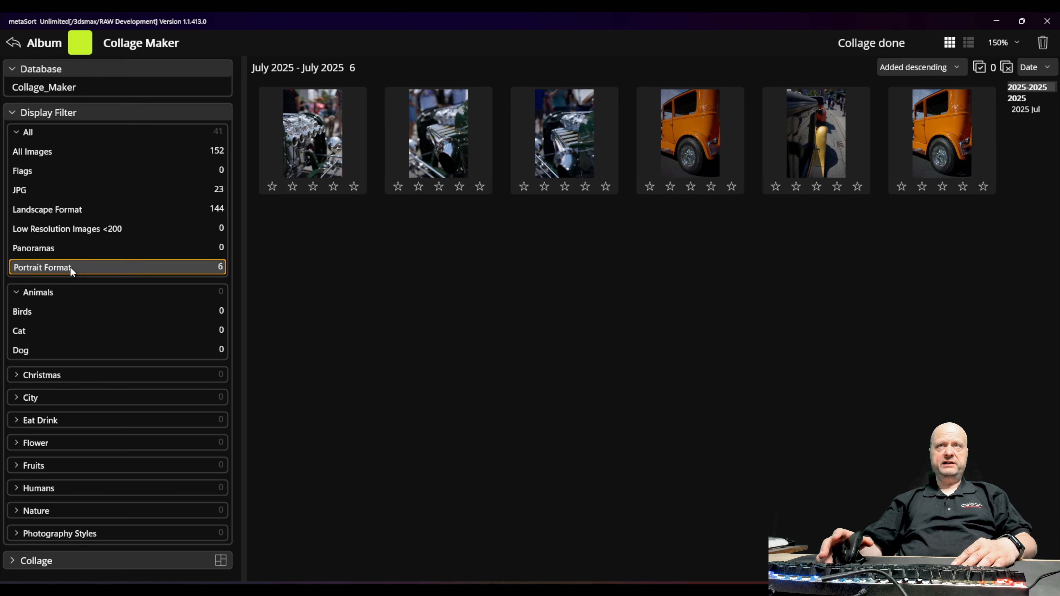
pyautogui.click(58, 155)
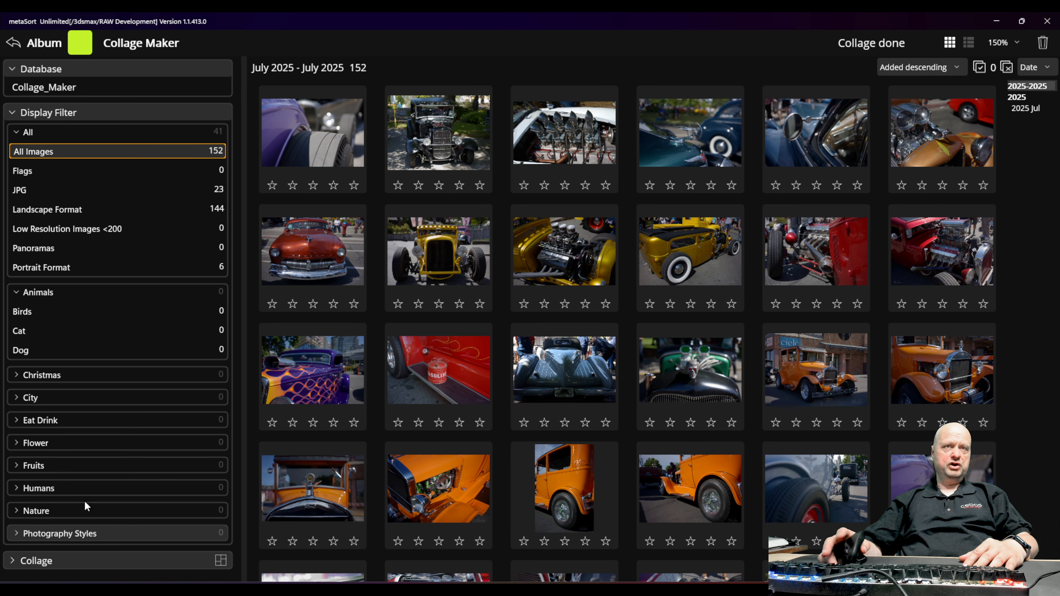
# Look through the Photography Styles filter categories and collapse the display filters
pyautogui.click(84, 533)
pyautogui.scroll(-5, 140, 418)
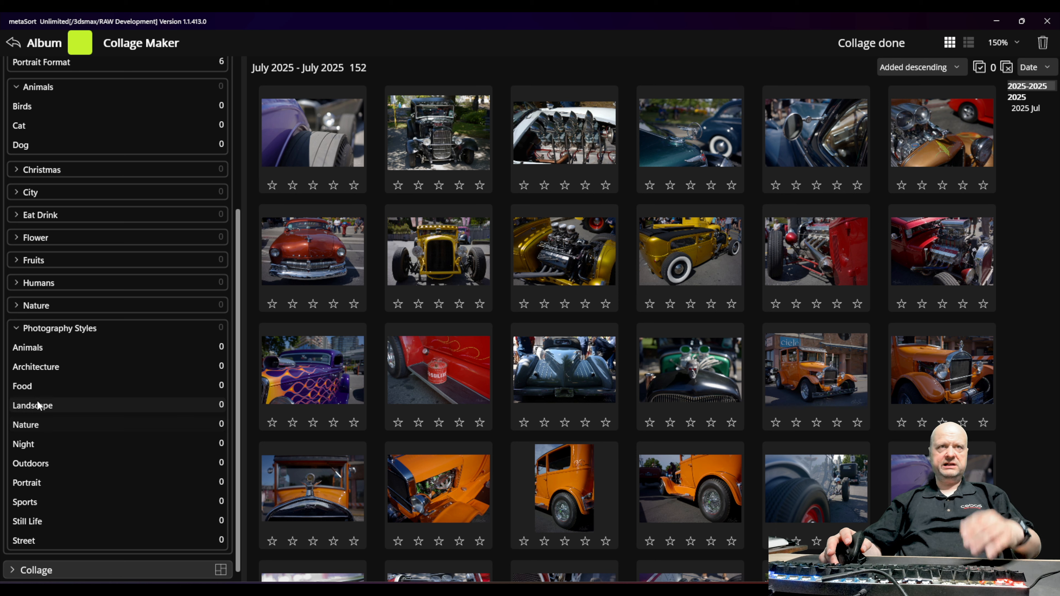
pyautogui.click(58, 328)
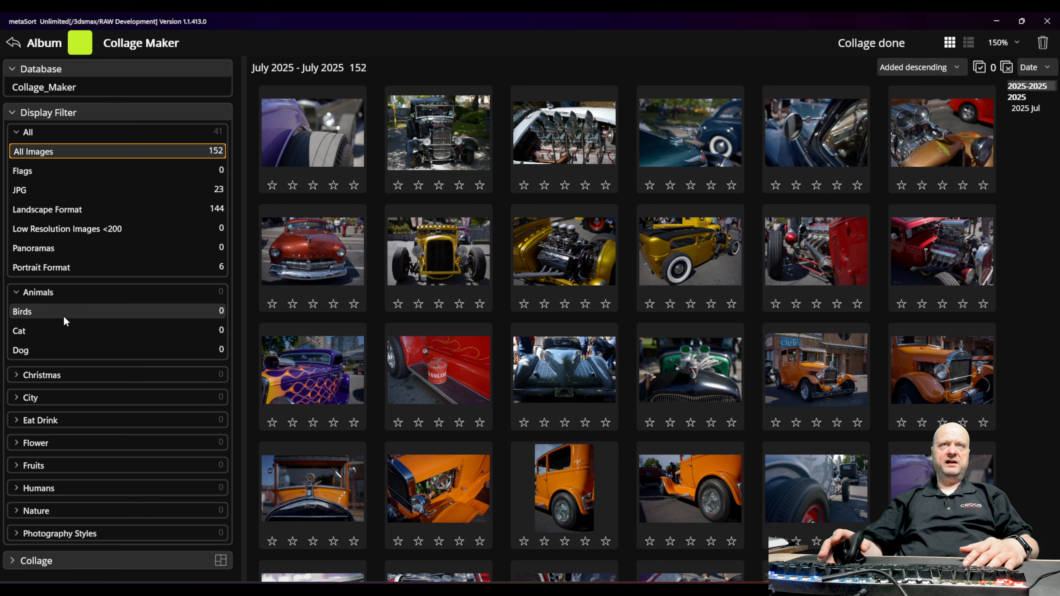
pyautogui.click(19, 112)
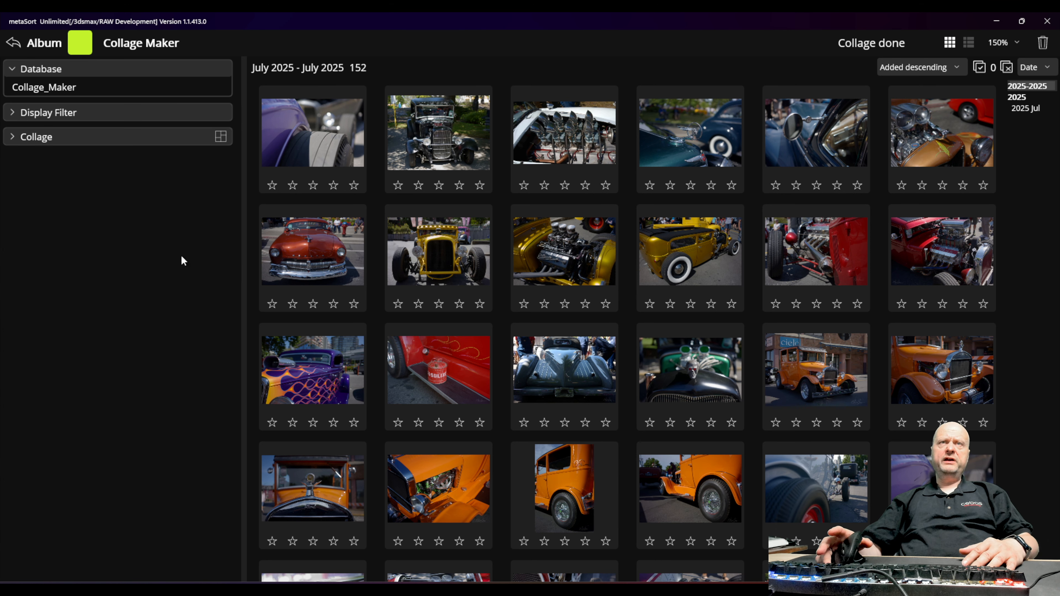
# Expand the Collage settings and display the overview of the album's collages and default layouts
pyautogui.click(14, 139)
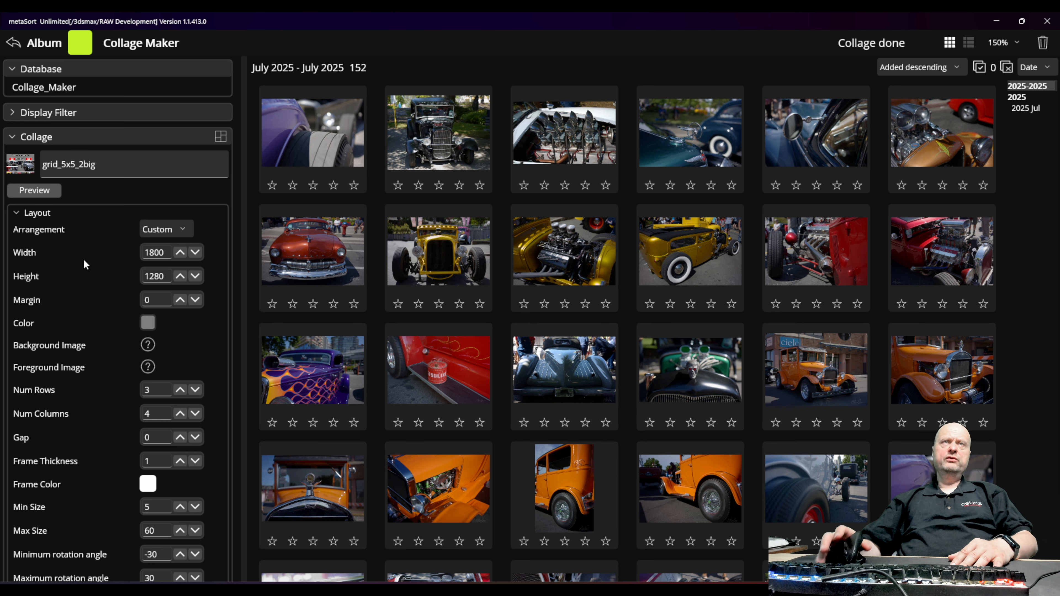
pyautogui.click(223, 139)
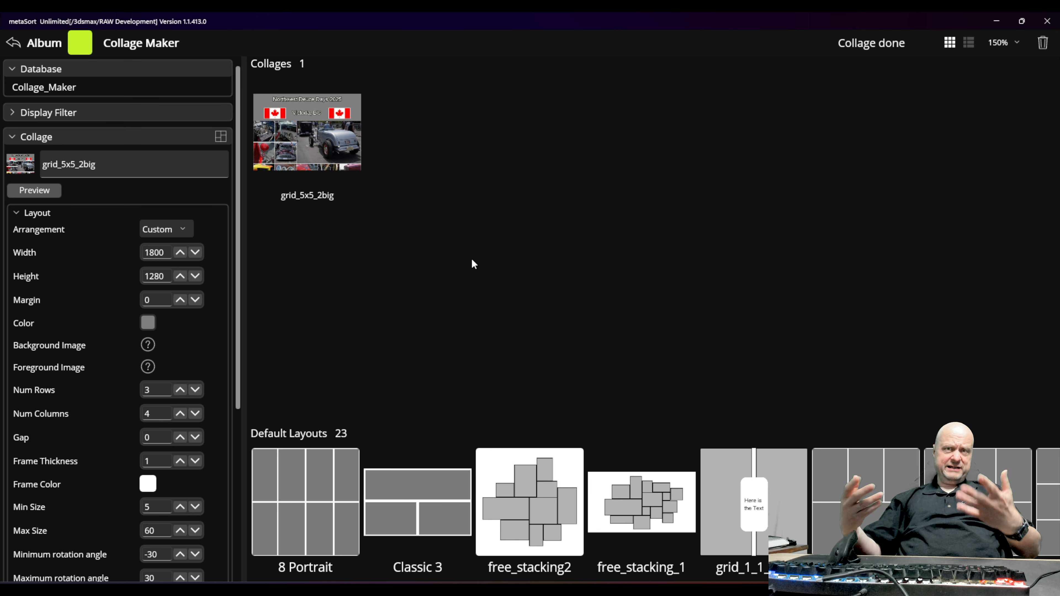
pyautogui.click(220, 136)
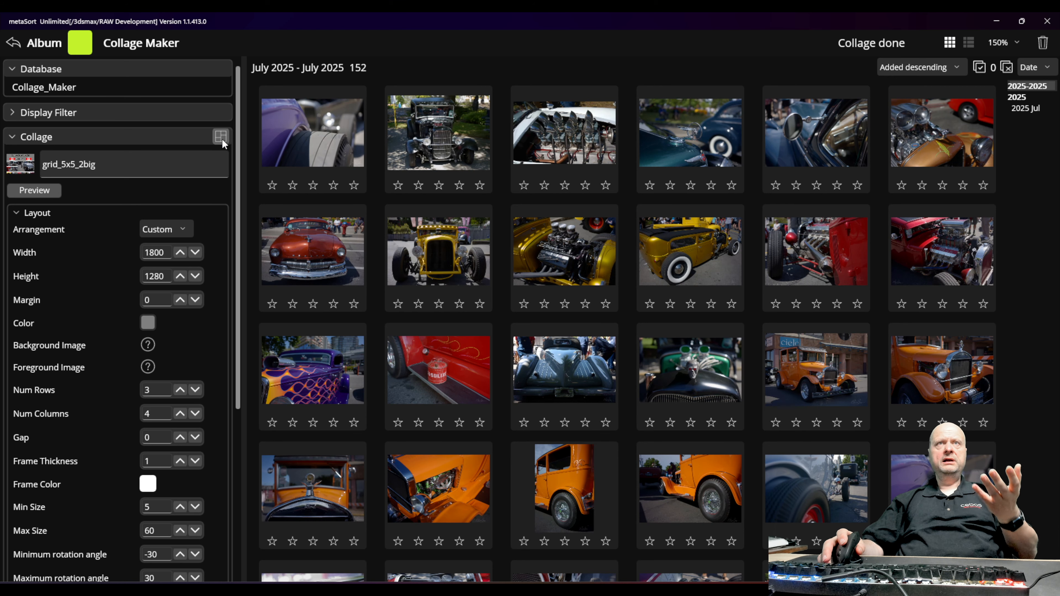
pyautogui.click(222, 138)
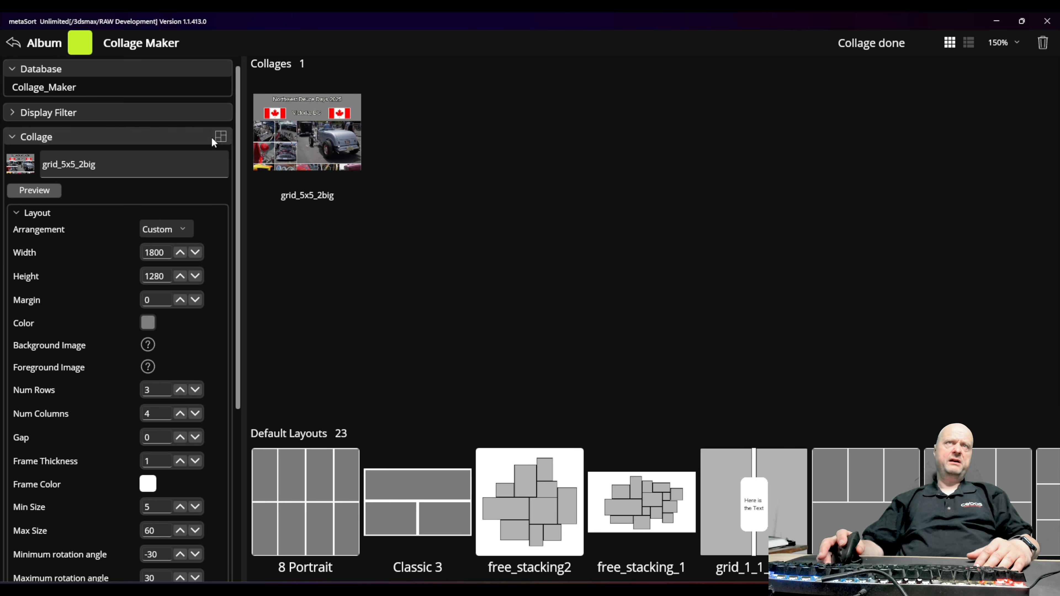
pyautogui.click(222, 138)
pyautogui.click(221, 137)
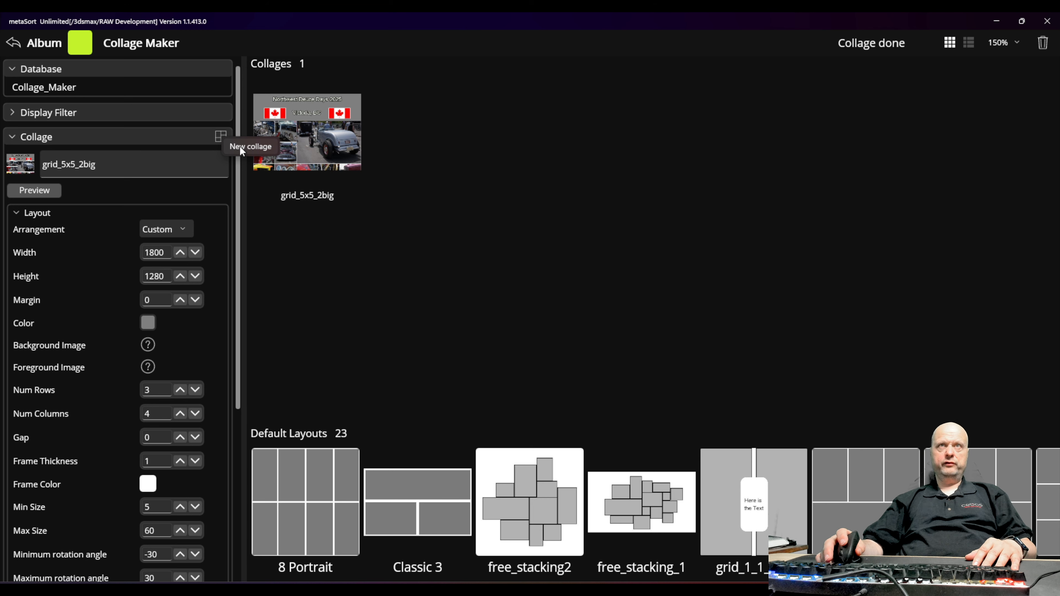
# Create a new collage in the album and name it MY Collage
pyautogui.click(240, 147)
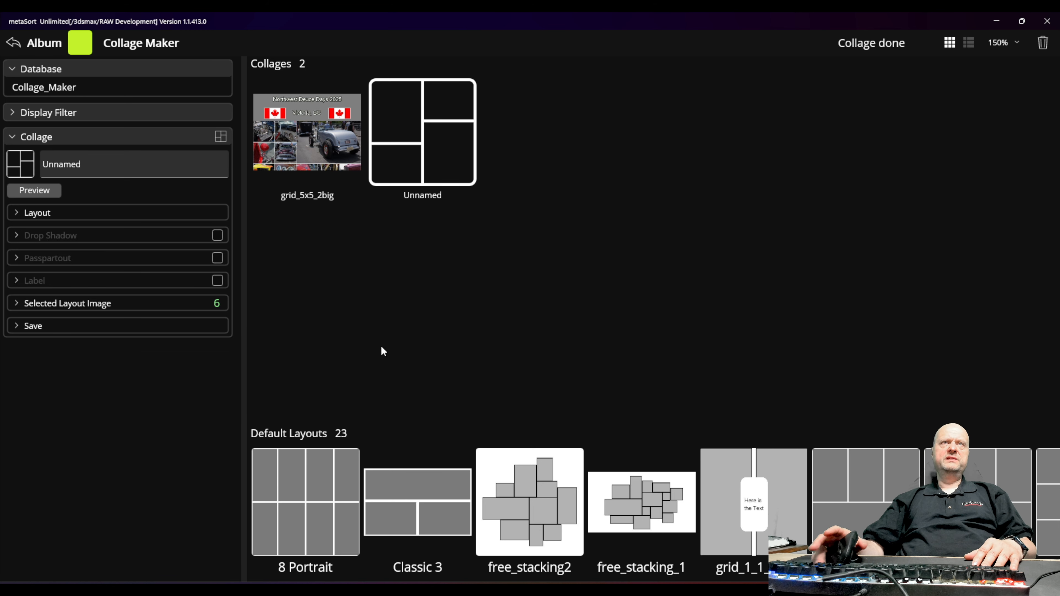
pyautogui.moveTo(90, 164); pyautogui.dragTo(19, 164)
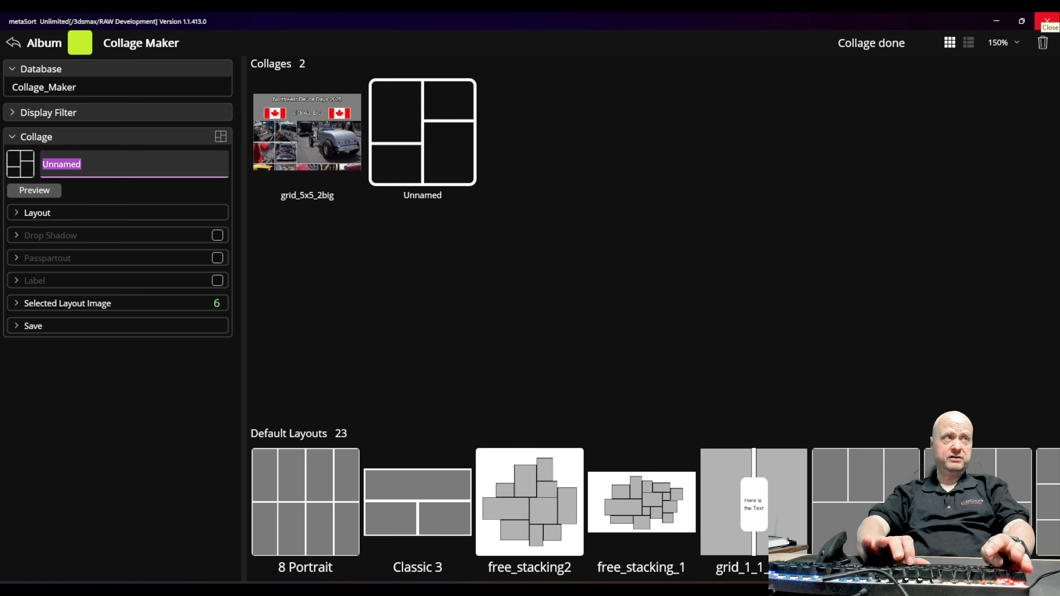
pyautogui.write('MY ')
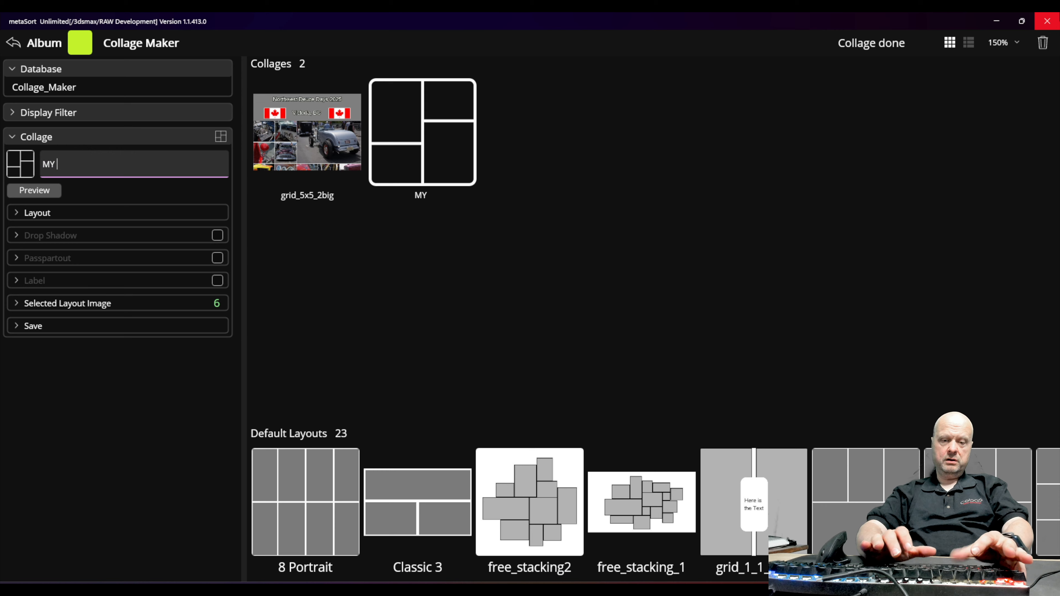
pyautogui.write('Collage')
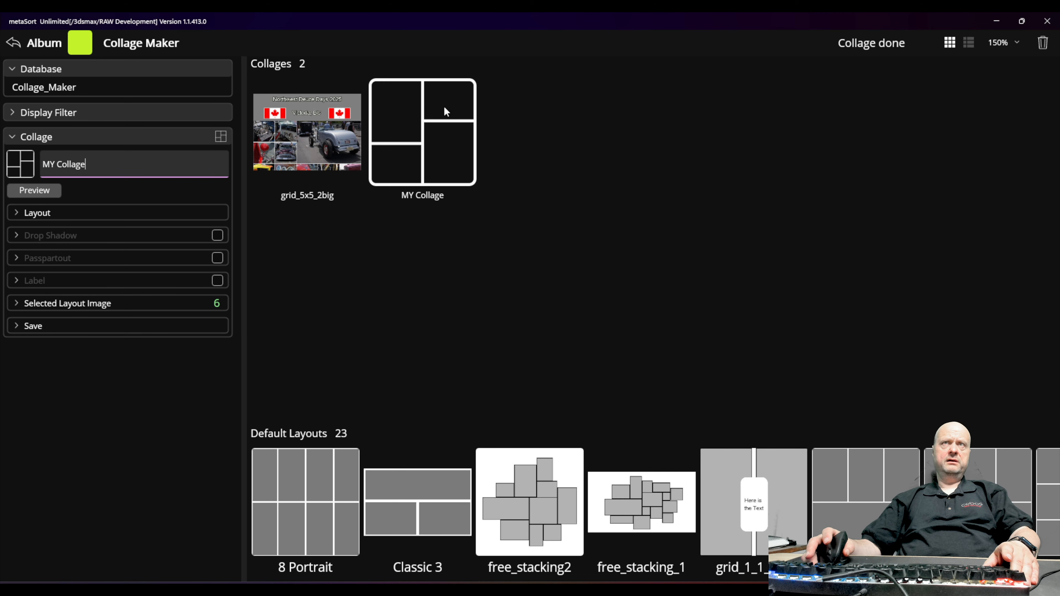
# Open MY Collage for editing and set its layout height to 1024
pyautogui.click(404, 131)
pyautogui.doubleClick(417, 132)
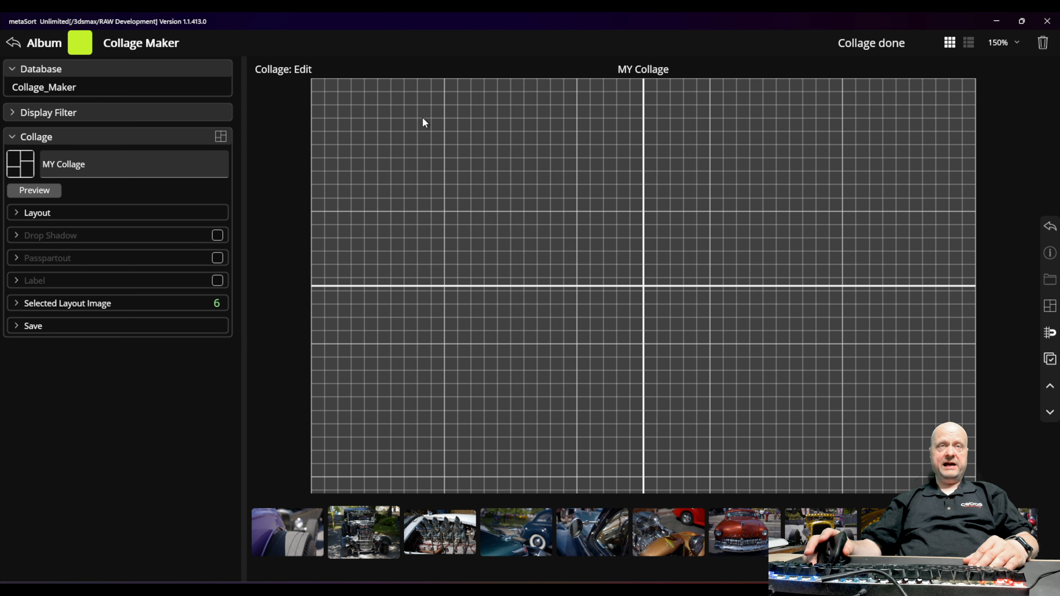
pyautogui.click(19, 216)
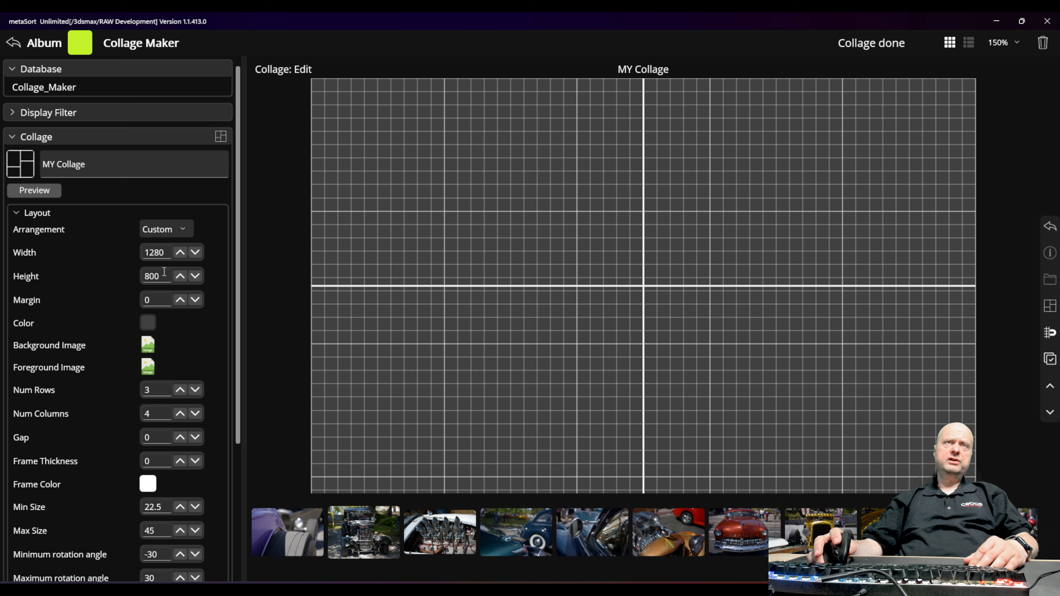
pyautogui.doubleClick(154, 277)
pyautogui.write('1024')
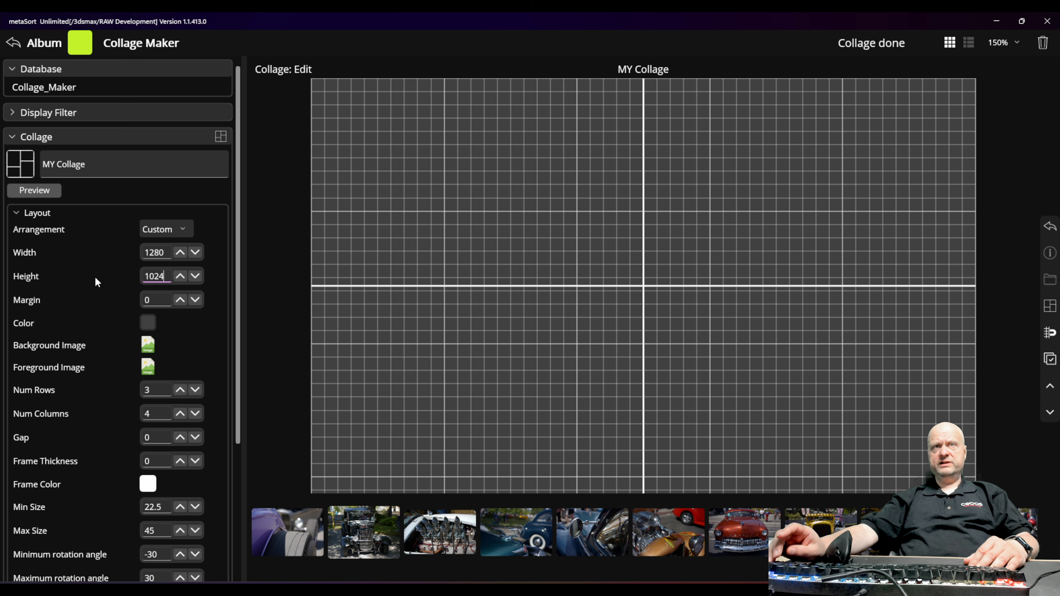
pyautogui.press('Tab')
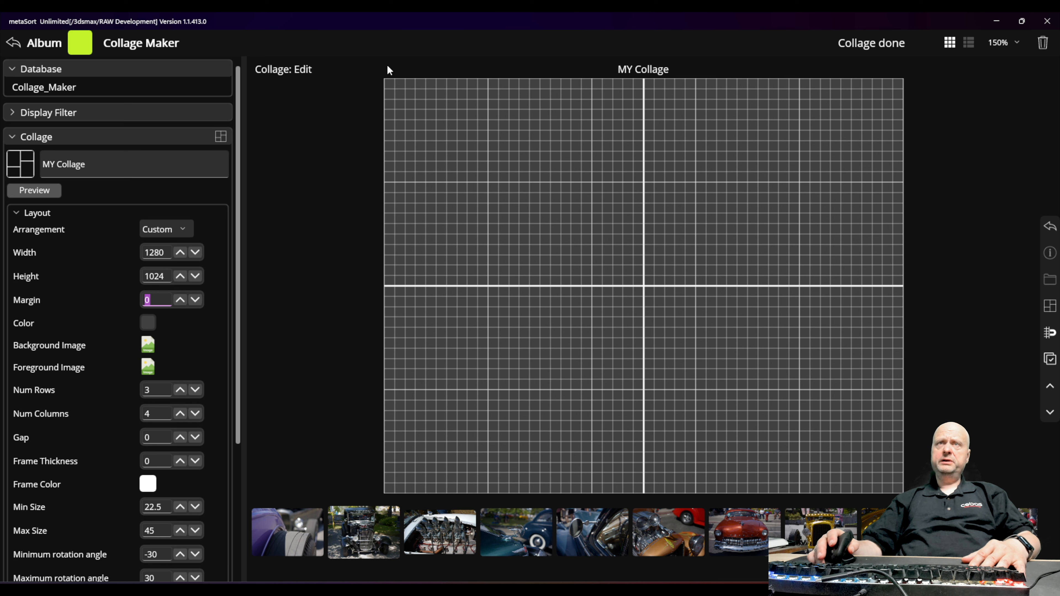
# Add an image frame in the canvas's upper-left corner and size it to about 10 by 10 grid cells
pyautogui.rightClick(446, 144)
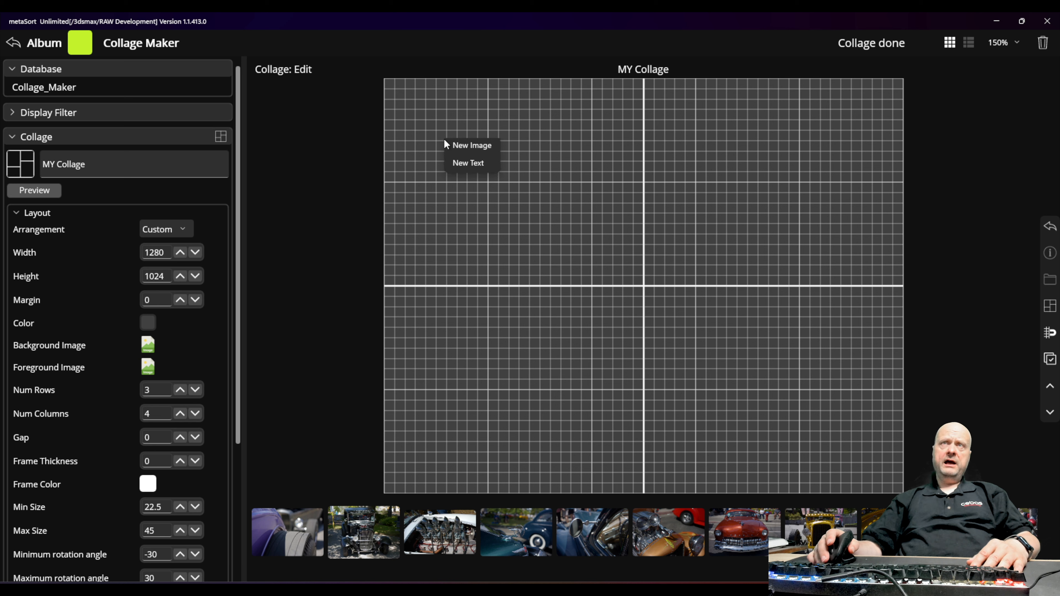
pyautogui.click(484, 149)
pyautogui.moveTo(446, 173); pyautogui.dragTo(420, 94)
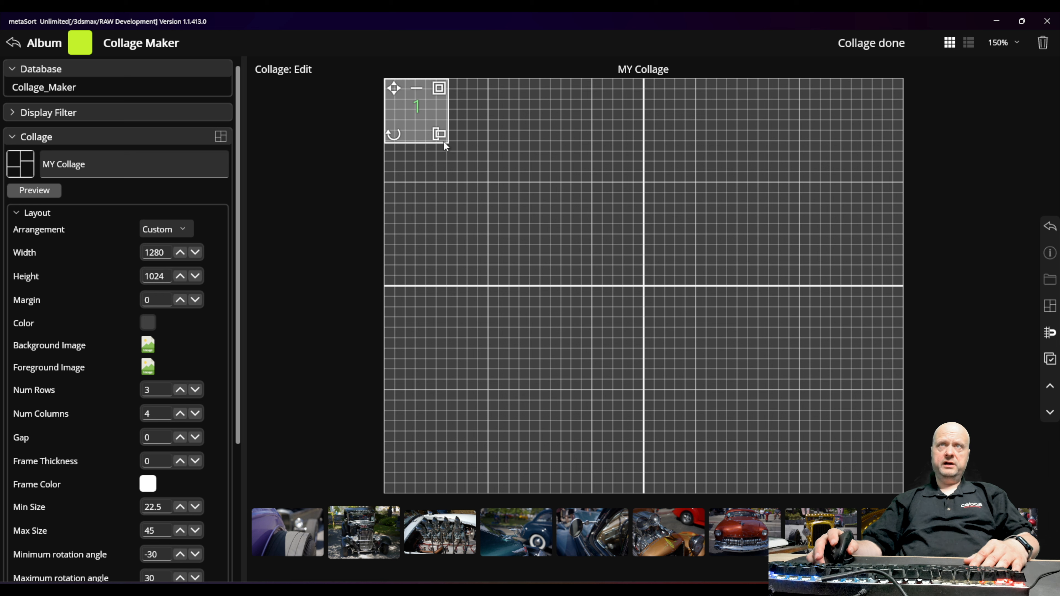
pyautogui.moveTo(445, 140); pyautogui.dragTo(482, 183)
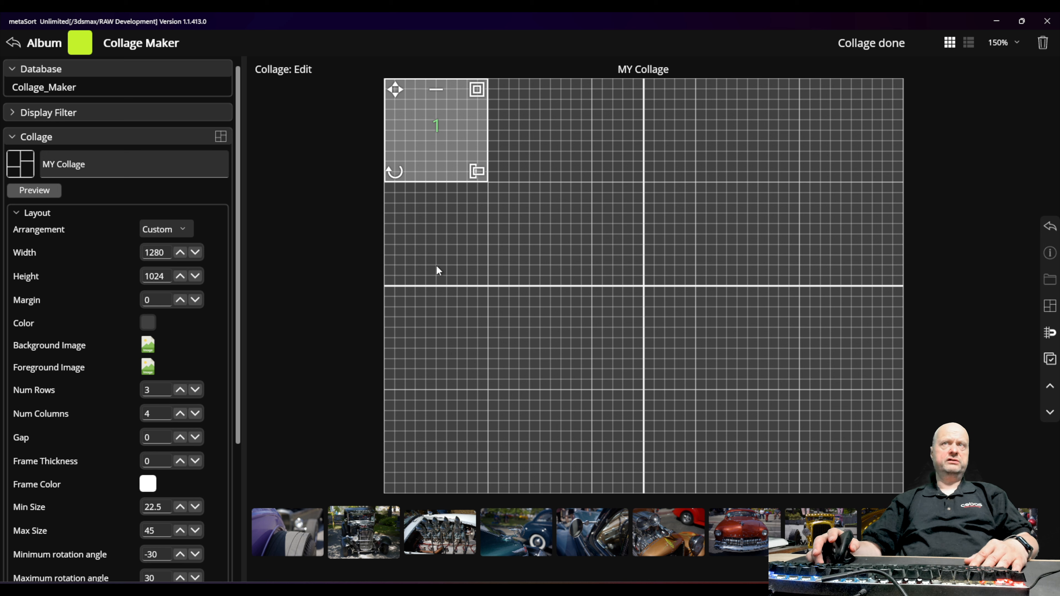
# Add a second image frame directly below frame 1, about 10 grid cells wide and 20 high
pyautogui.rightClick(453, 229)
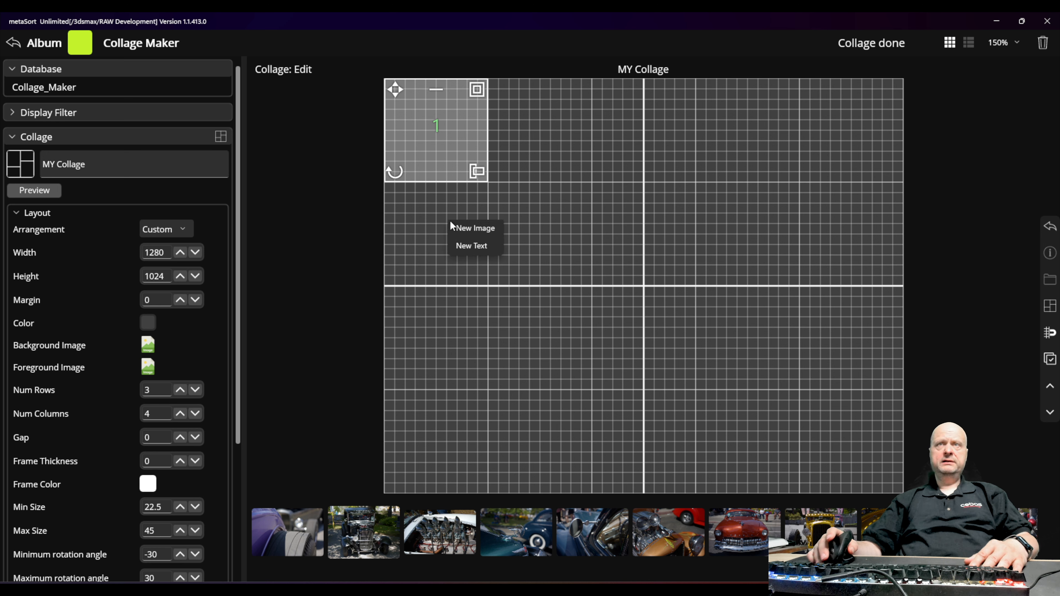
pyautogui.click(480, 234)
pyautogui.moveTo(482, 353); pyautogui.dragTo(427, 212)
pyautogui.moveTo(447, 247); pyautogui.dragTo(482, 386)
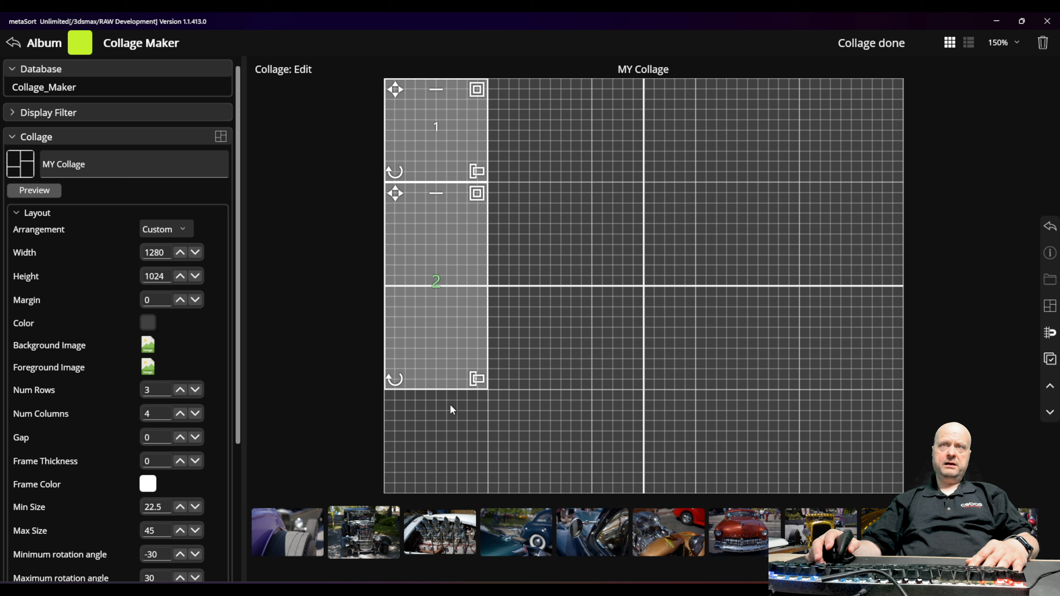
# Add a third image frame in the canvas's lower-left corner below frame 2, about 18 grid cells wide and 10 high
pyautogui.rightClick(404, 415)
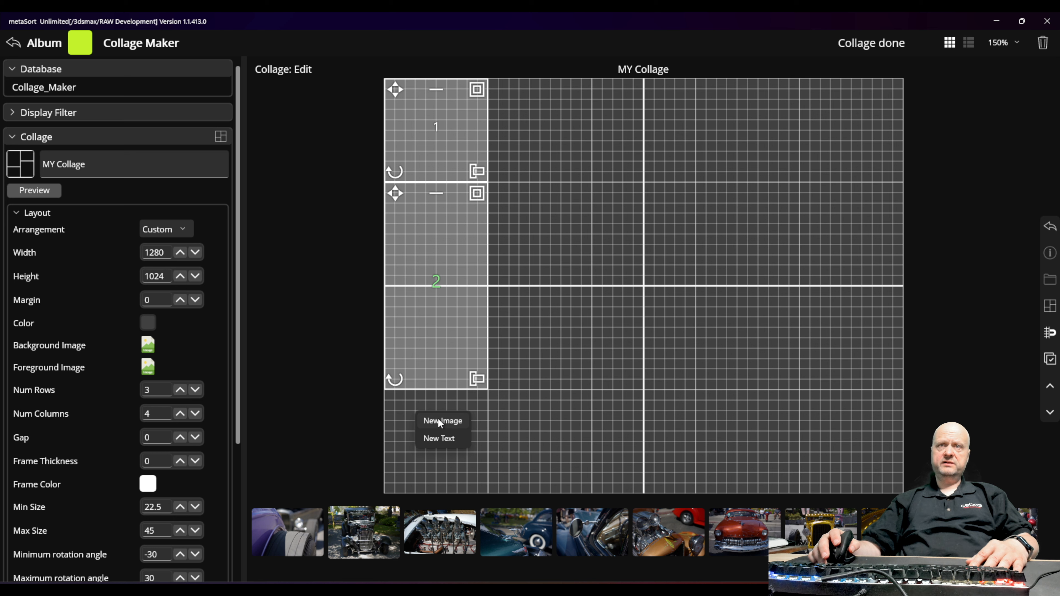
pyautogui.click(436, 420)
pyautogui.moveTo(461, 260); pyautogui.dragTo(423, 400)
pyautogui.moveTo(440, 453); pyautogui.dragTo(565, 490)
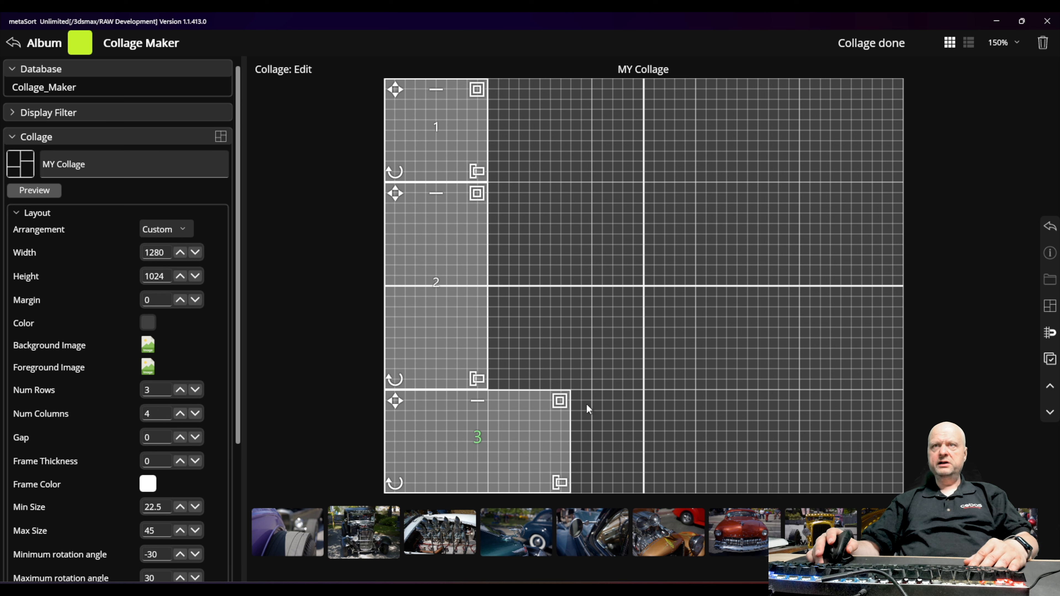
# Add a fourth image frame against frame 3's right edge on the bottom row, about 12 grid cells wide and 10 high
pyautogui.rightClick(607, 406)
pyautogui.click(636, 414)
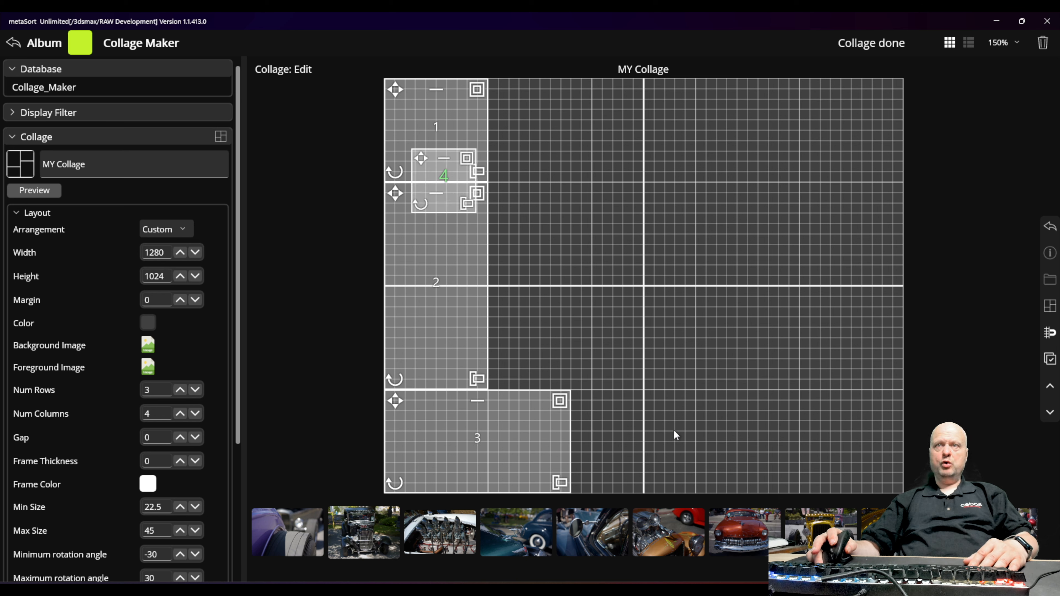
pyautogui.moveTo(467, 195); pyautogui.dragTo(626, 446)
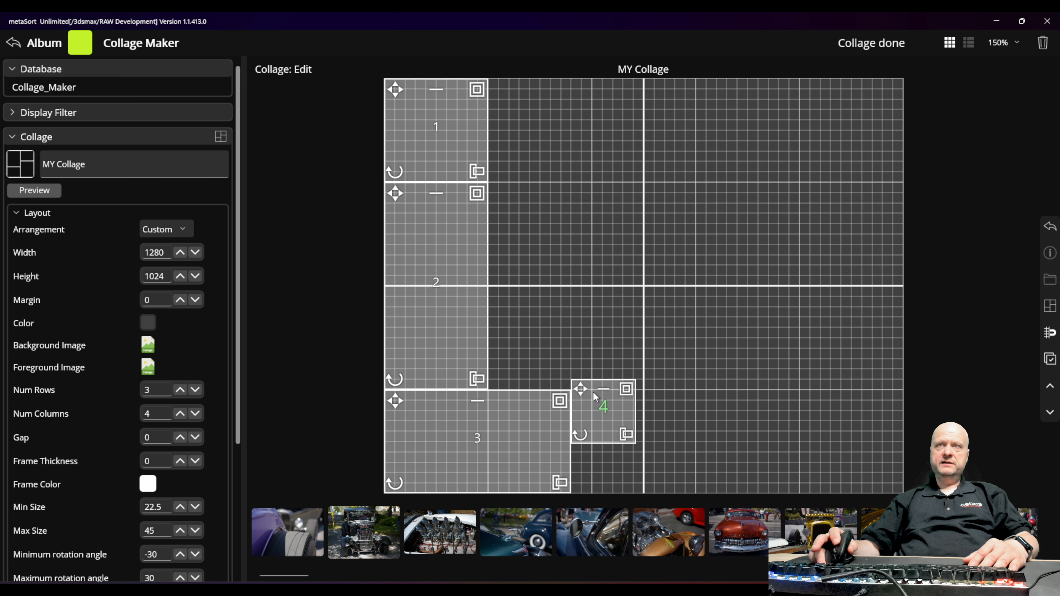
pyautogui.moveTo(601, 414); pyautogui.dragTo(599, 403)
pyautogui.moveTo(629, 455); pyautogui.dragTo(688, 492)
# Add a fifth image frame filling the rest of the bottom row, about 20 grid cells wide and 10 high
pyautogui.rightClick(748, 424)
pyautogui.click(776, 434)
pyautogui.moveTo(757, 449); pyautogui.dragTo(900, 492)
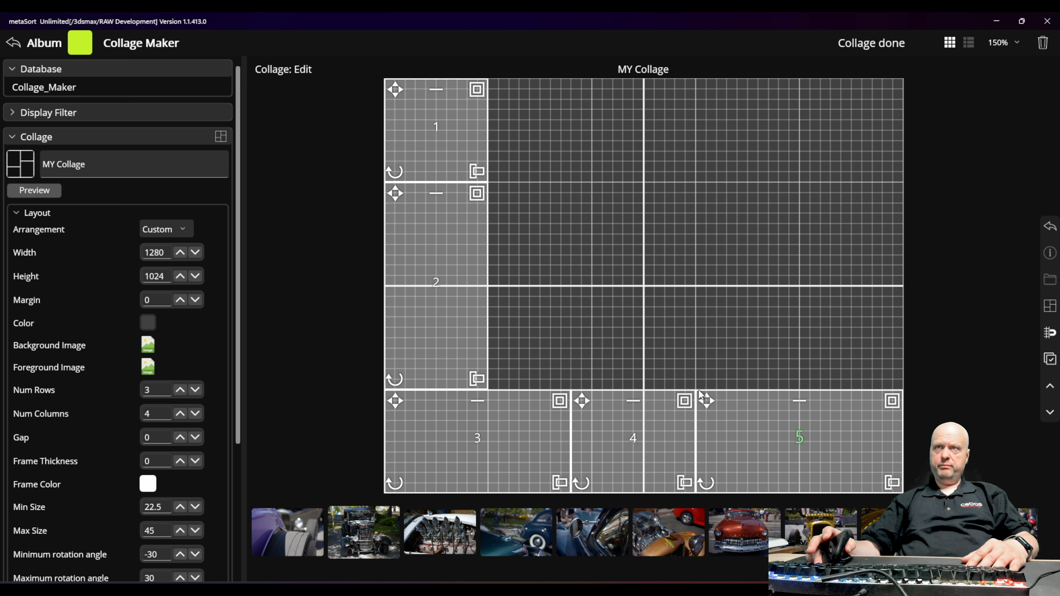
# Add an image frame at the canvas's right edge directly above frame 5, about 10 grid cells wide and 20 high
pyautogui.rightClick(789, 182)
pyautogui.click(817, 193)
pyautogui.moveTo(646, 258); pyautogui.dragTo(900, 384)
# Add an image frame in the canvas's upper-right corner above frame 6, about 10 grid cells wide and 10 high
pyautogui.rightClick(800, 120)
pyautogui.click(826, 132)
pyautogui.moveTo(855, 135); pyautogui.dragTo(902, 180)
# Fill the top row between frames 1 and 7 with two adjacent image frames, each about 15 grid cells wide and 10 high
pyautogui.rightClick(510, 100)
pyautogui.click(537, 111)
pyautogui.moveTo(565, 124); pyautogui.dragTo(632, 172)
pyautogui.rightClick(683, 120)
pyautogui.click(706, 128)
pyautogui.moveTo(699, 124); pyautogui.dragTo(788, 171)
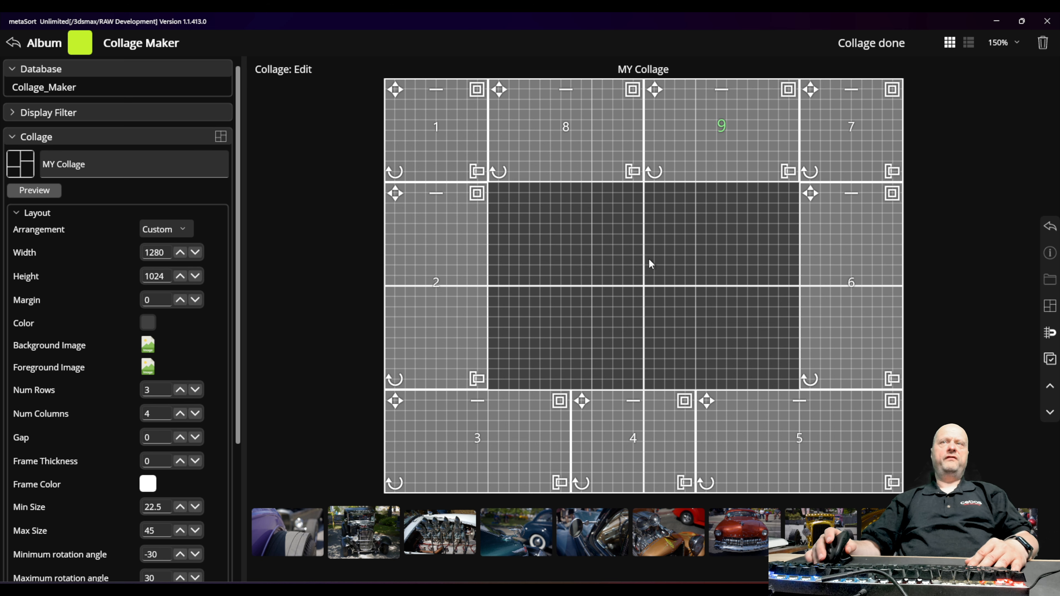
# Add a large image frame filling the remaining centre area of the canvas, about 30 grid cells wide and 20 high
pyautogui.rightClick(677, 261)
pyautogui.click(702, 266)
pyautogui.moveTo(710, 285); pyautogui.dragTo(790, 387)
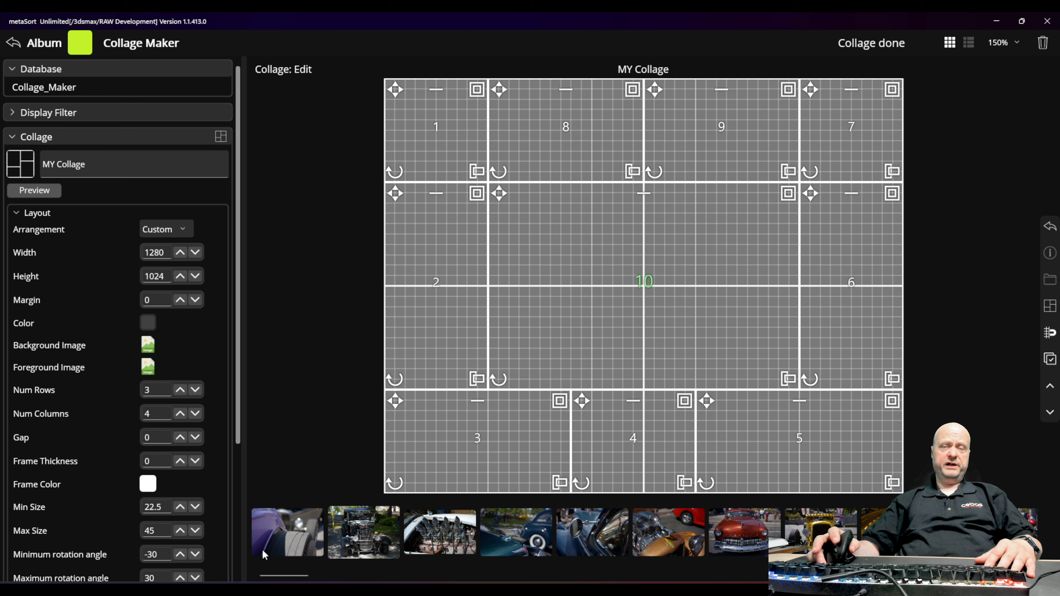
# Place the purple car fender photo in frame 1 and shift the image left within the frame
pyautogui.moveTo(286, 543); pyautogui.dragTo(428, 138)
pyautogui.moveTo(396, 91)
pyautogui.mouseDown()
pyautogui.moveTo(348, 94)
pyautogui.moveTo(391, 90)
pyautogui.moveTo(374, 113)
pyautogui.moveTo(396, 82)
pyautogui.moveTo(408, 102)
pyautogui.moveTo(366, 112)
pyautogui.moveTo(387, 85)
pyautogui.moveTo(319, 139)
pyautogui.moveTo(432, 77)
pyautogui.moveTo(374, 94)
pyautogui.moveTo(479, 88)
pyautogui.moveTo(501, 69)
pyautogui.moveTo(469, 95)
pyautogui.moveTo(491, 78)
pyautogui.moveTo(383, 91)
pyautogui.mouseUp()
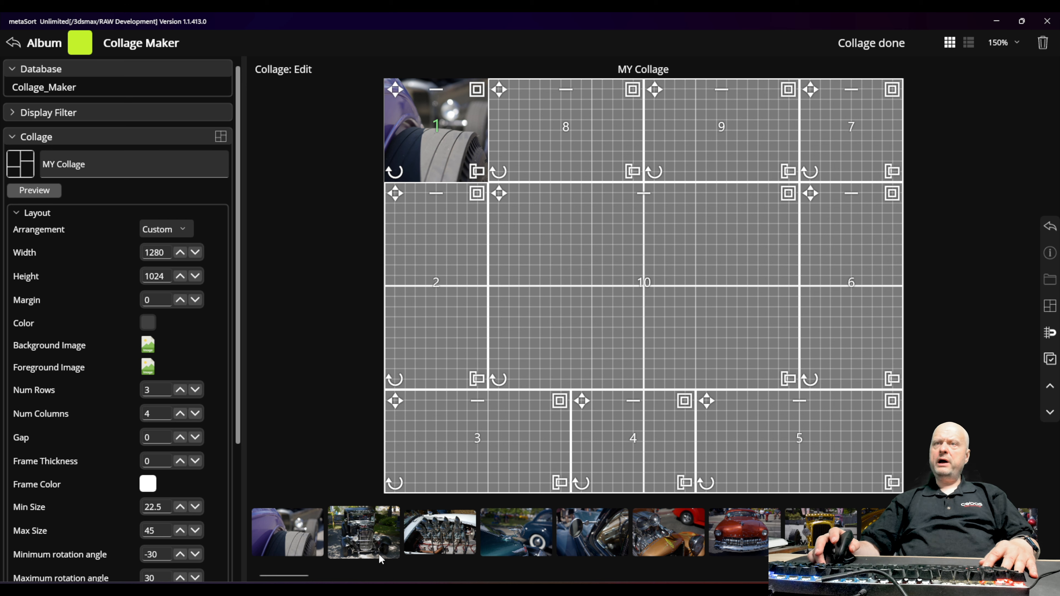
# Try the red car photo and the front-view yellow hot rod photo in the centre frame 10, adjusting the image's position
pyautogui.moveTo(756, 545); pyautogui.dragTo(643, 293)
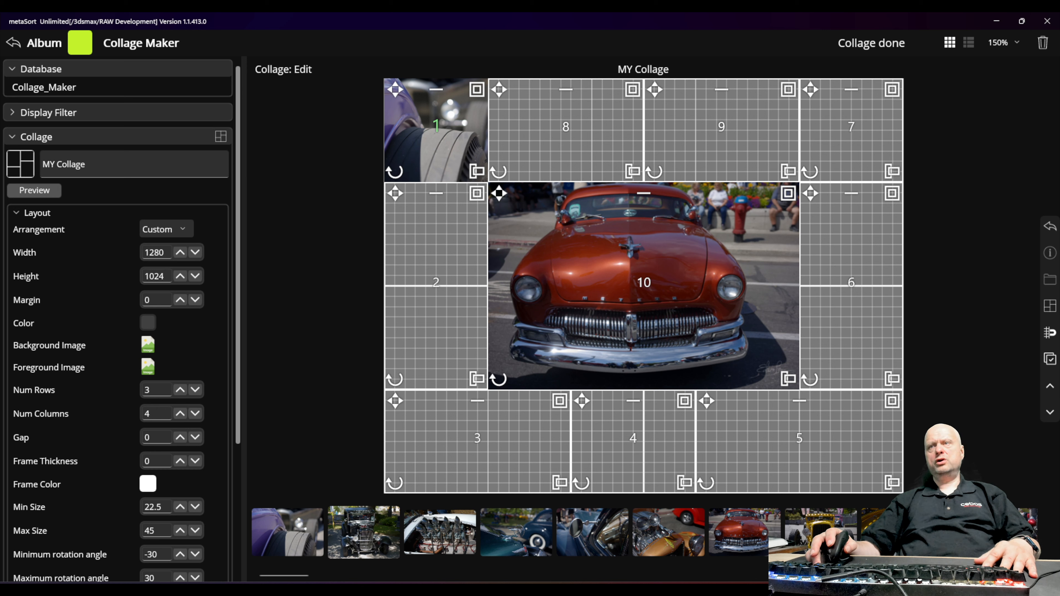
pyautogui.moveTo(818, 533); pyautogui.dragTo(665, 283)
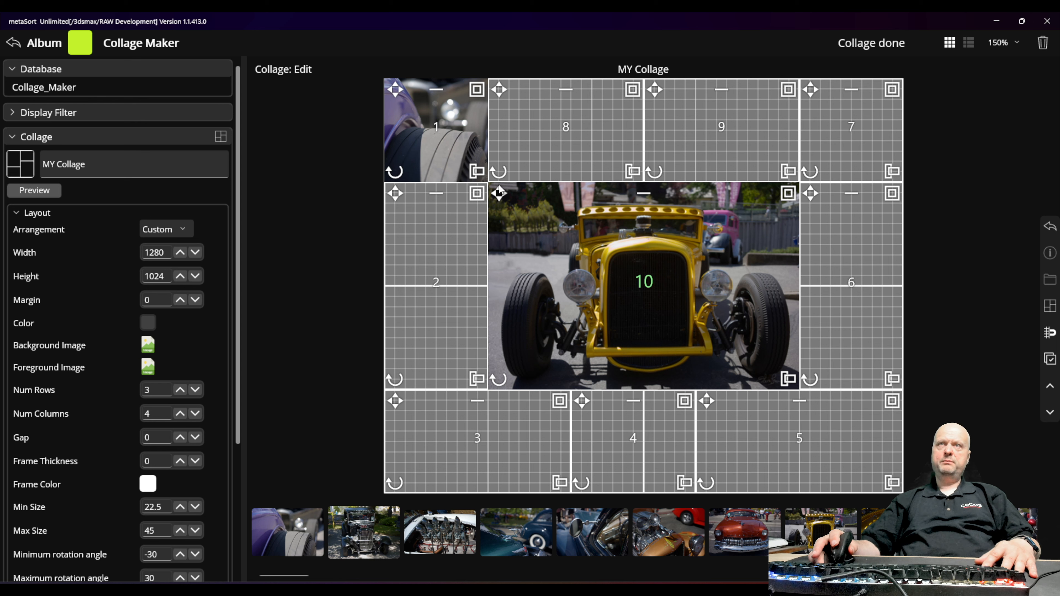
pyautogui.moveTo(499, 224); pyautogui.dragTo(497, 232)
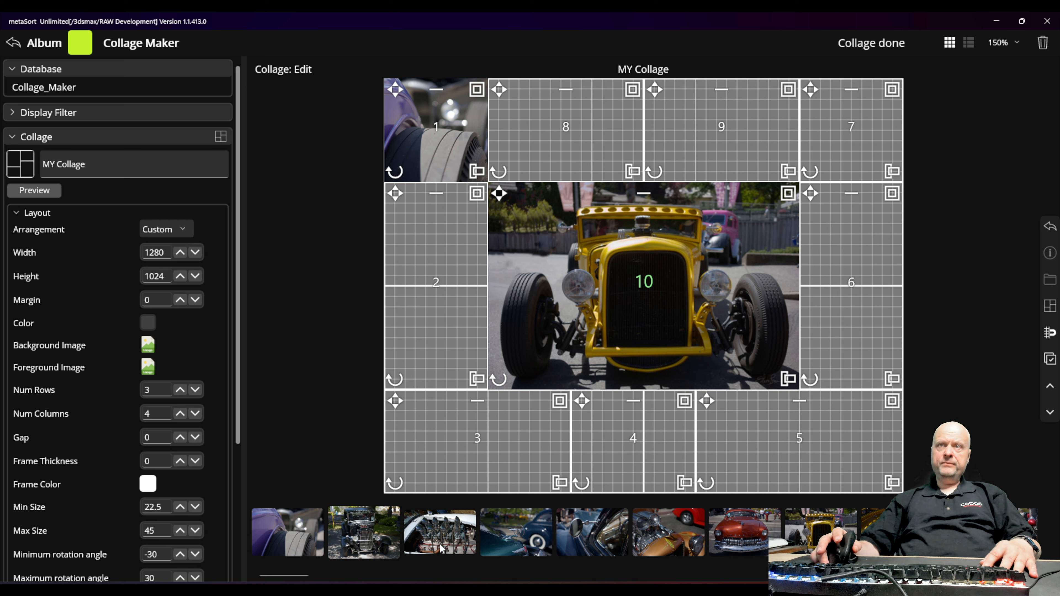
# Place the white car's engine photo in frame 3 and shift the image up and slightly left within the frame
pyautogui.moveTo(446, 542); pyautogui.dragTo(472, 464)
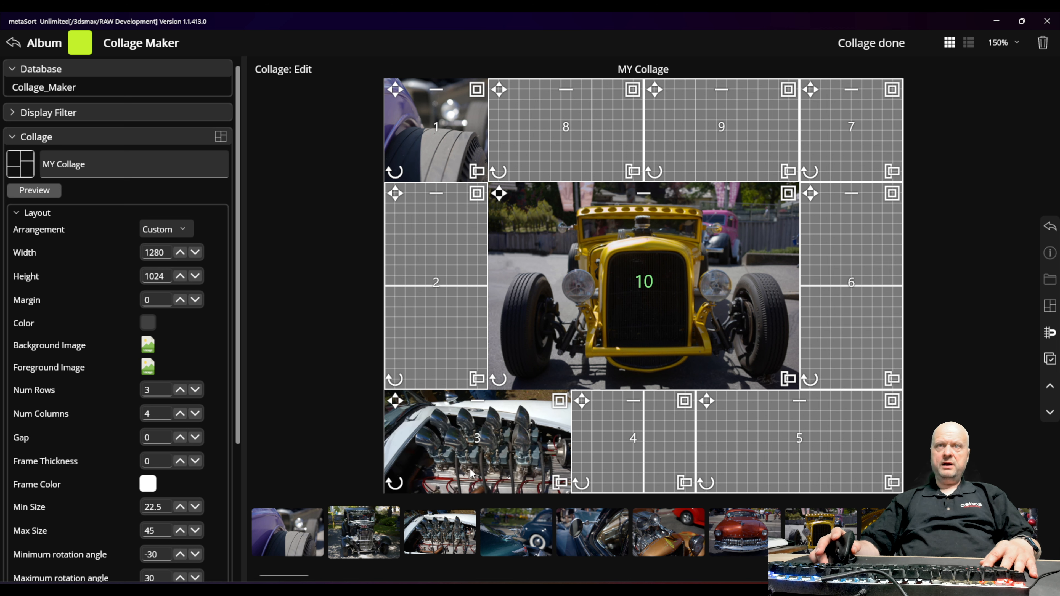
pyautogui.moveTo(396, 403); pyautogui.dragTo(387, 387)
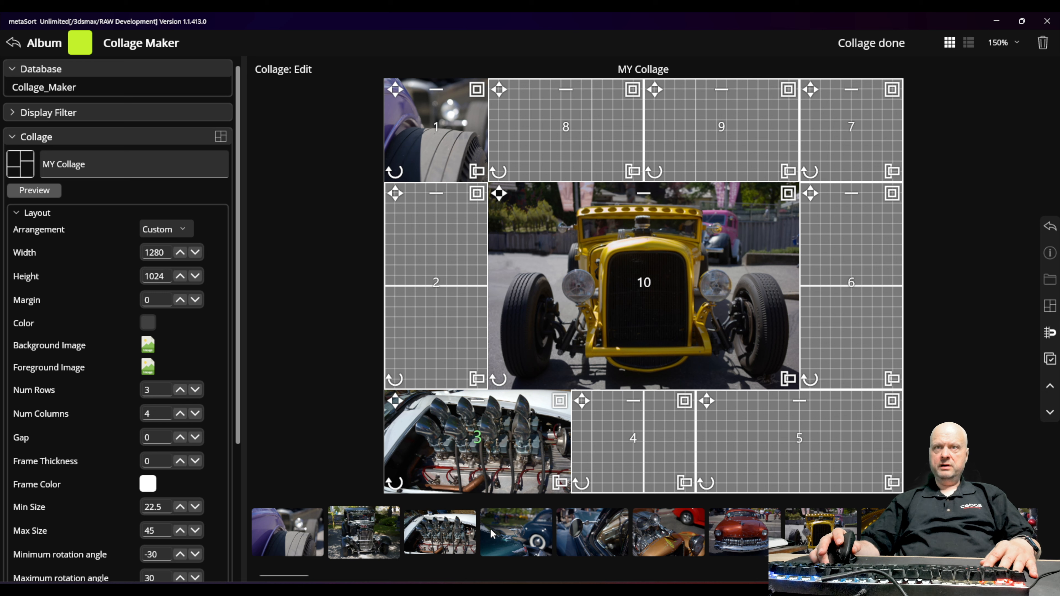
# Fill centre frame 10 with the black hot rod photo and frame 7 with the front-view yellow hot rod photo, shifted slightly left
pyautogui.moveTo(357, 549); pyautogui.dragTo(793, 95)
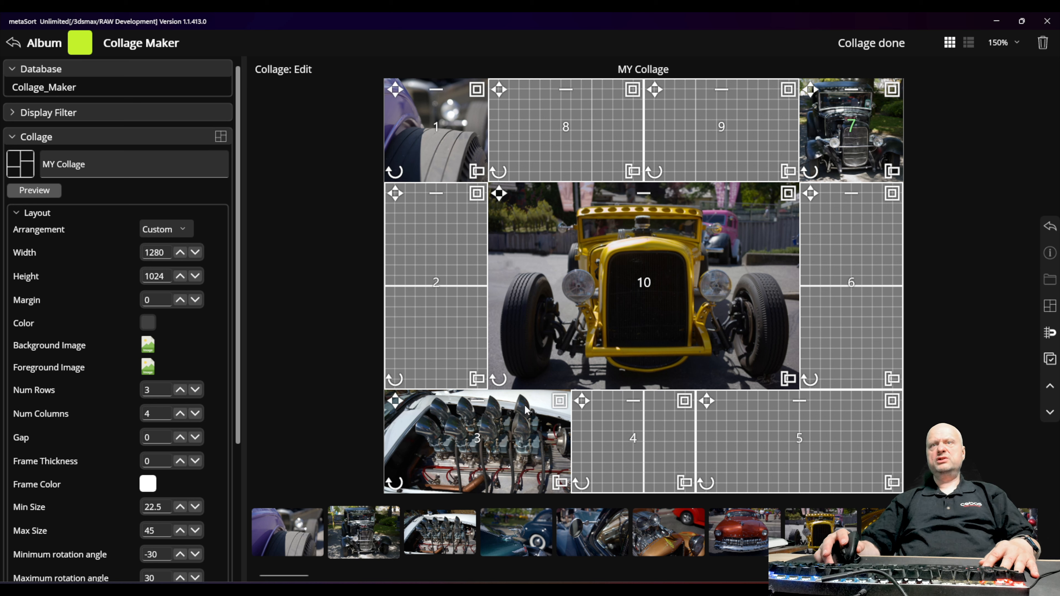
pyautogui.moveTo(363, 541); pyautogui.dragTo(630, 280)
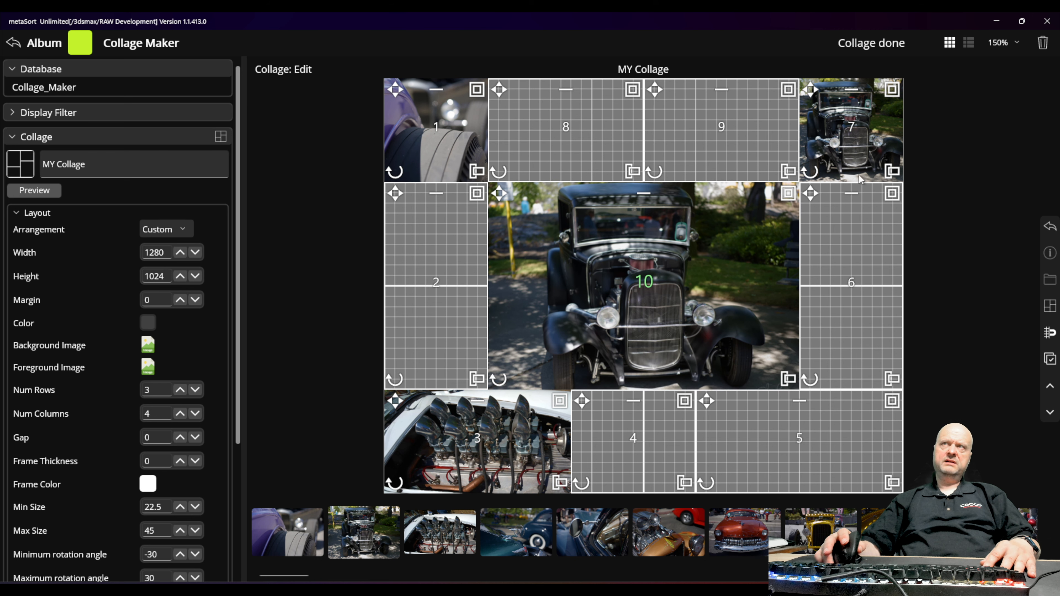
pyautogui.moveTo(820, 532); pyautogui.dragTo(839, 134)
pyautogui.moveTo(811, 90); pyautogui.dragTo(799, 92)
# Place the side-view photo of the gold car with whitewall tyres in frame 5 and shift the image up
pyautogui.scroll(-5, 755, 567)
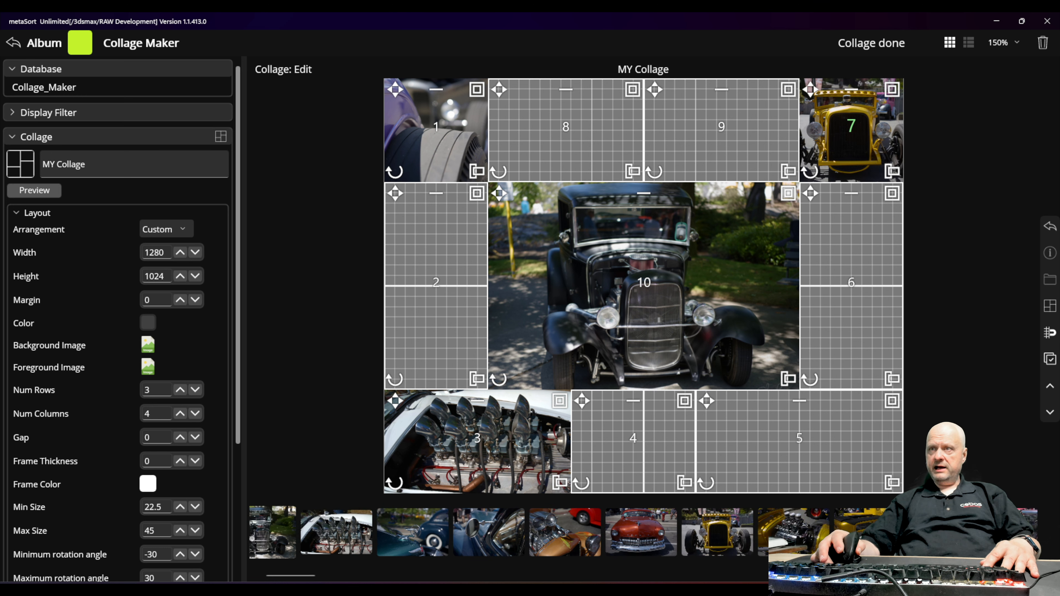
pyautogui.moveTo(679, 528); pyautogui.dragTo(798, 441)
pyautogui.moveTo(707, 400); pyautogui.dragTo(704, 379)
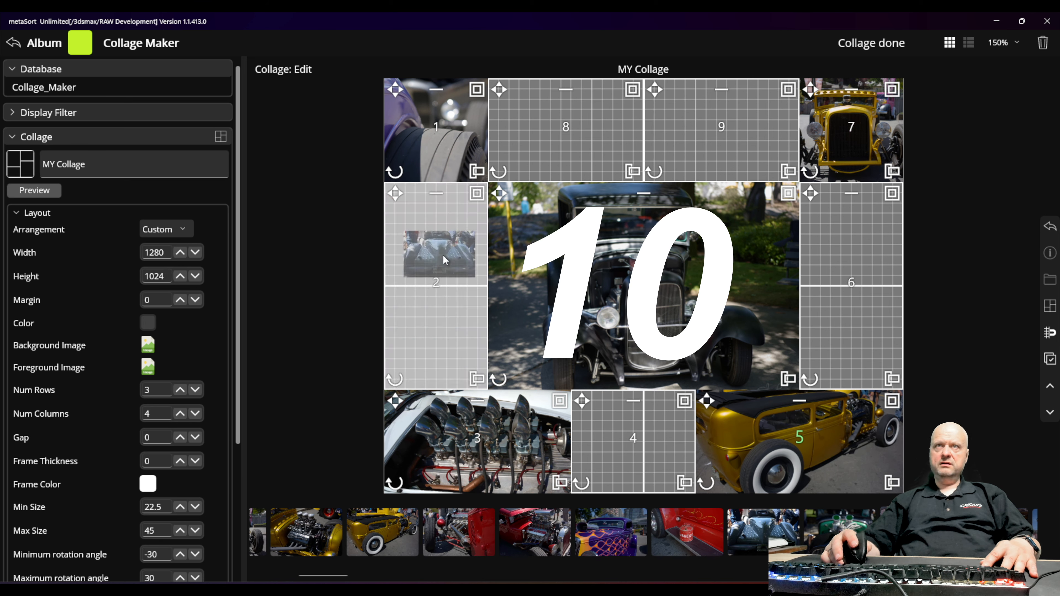
# Try the blue car photo and the portrait orange car photo in frame 2, repositioning each image within the frame
pyautogui.moveTo(444, 255); pyautogui.dragTo(438, 259)
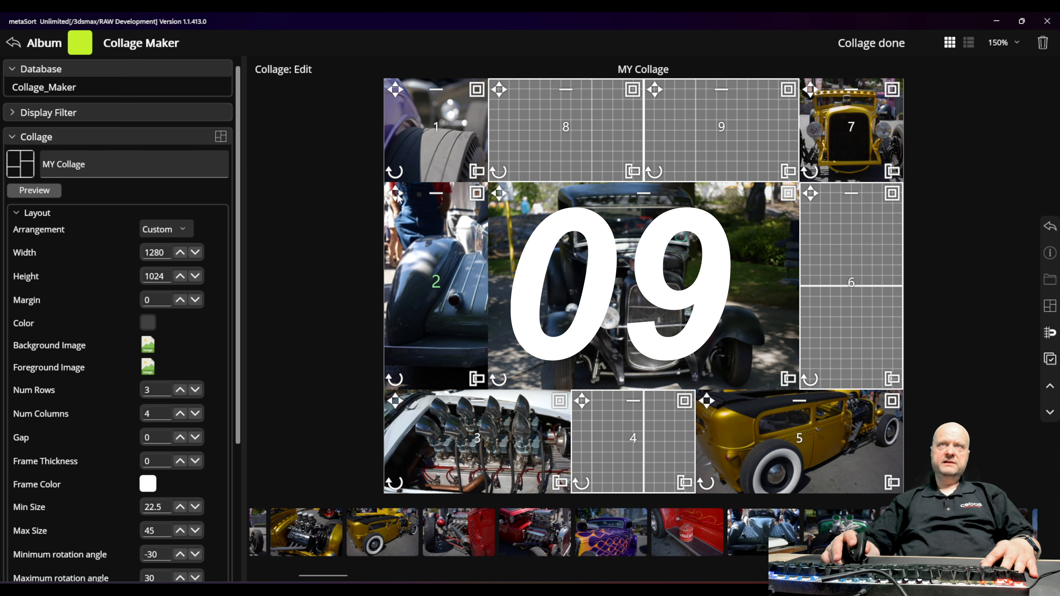
pyautogui.moveTo(395, 194)
pyautogui.mouseDown()
pyautogui.moveTo(311, 223)
pyautogui.moveTo(395, 211)
pyautogui.mouseUp()
pyautogui.scroll(-5, 710, 533)
pyautogui.moveTo(864, 522); pyautogui.dragTo(422, 262)
pyautogui.moveTo(396, 194)
pyautogui.mouseDown()
pyautogui.moveTo(344, 184)
pyautogui.moveTo(380, 197)
pyautogui.mouseUp()
# Place the orange car's windshield photo in frame 4 and the close-up photo of the chrome engine intakes in frame 9
pyautogui.moveTo(710, 553); pyautogui.dragTo(633, 437)
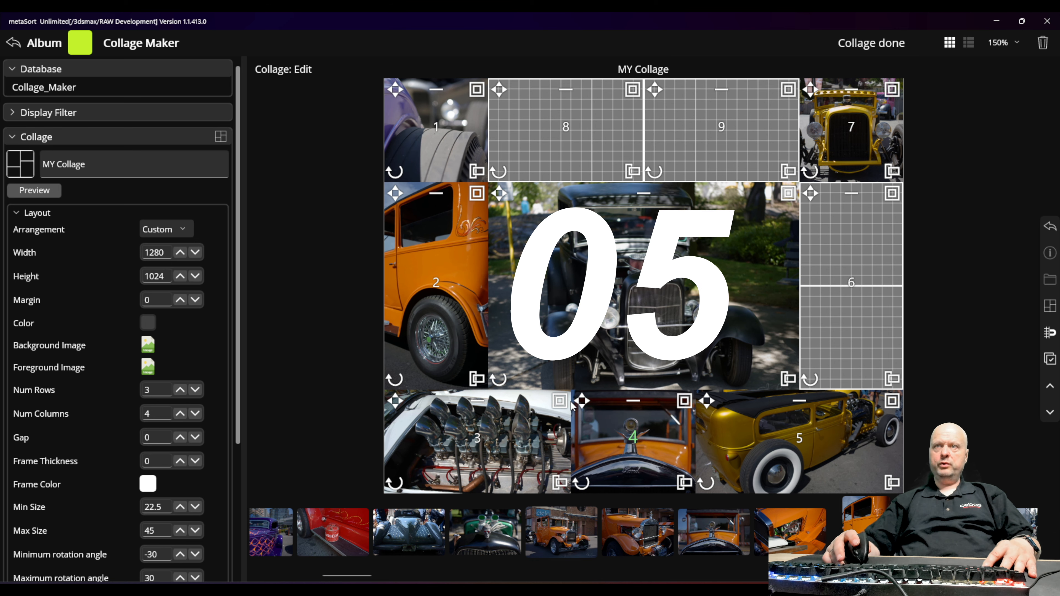
pyautogui.scroll(-5, 510, 533)
pyautogui.scroll(-5, 459, 532)
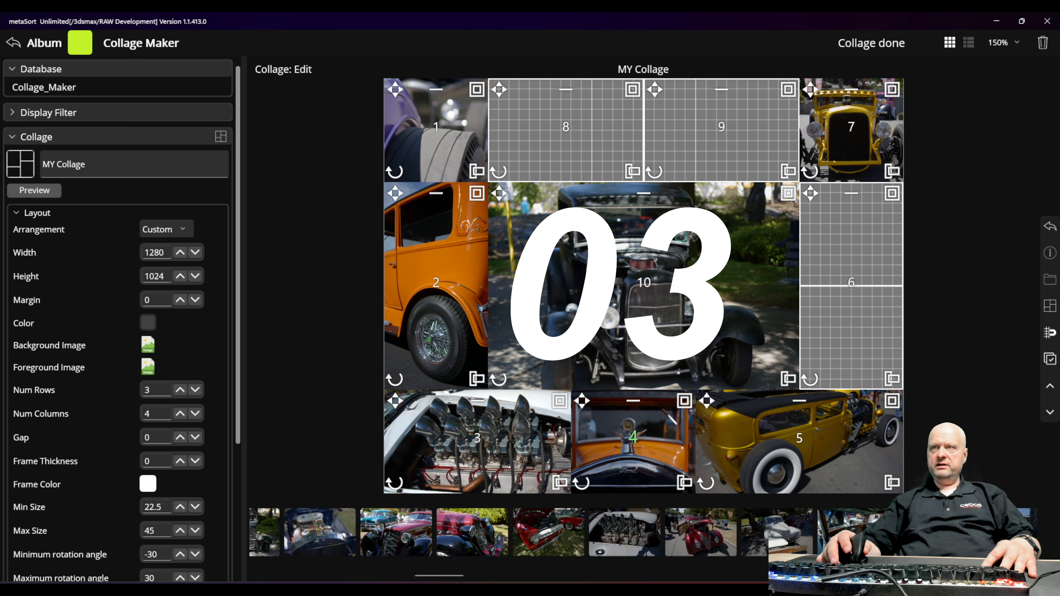
pyautogui.moveTo(482, 543); pyautogui.dragTo(722, 163)
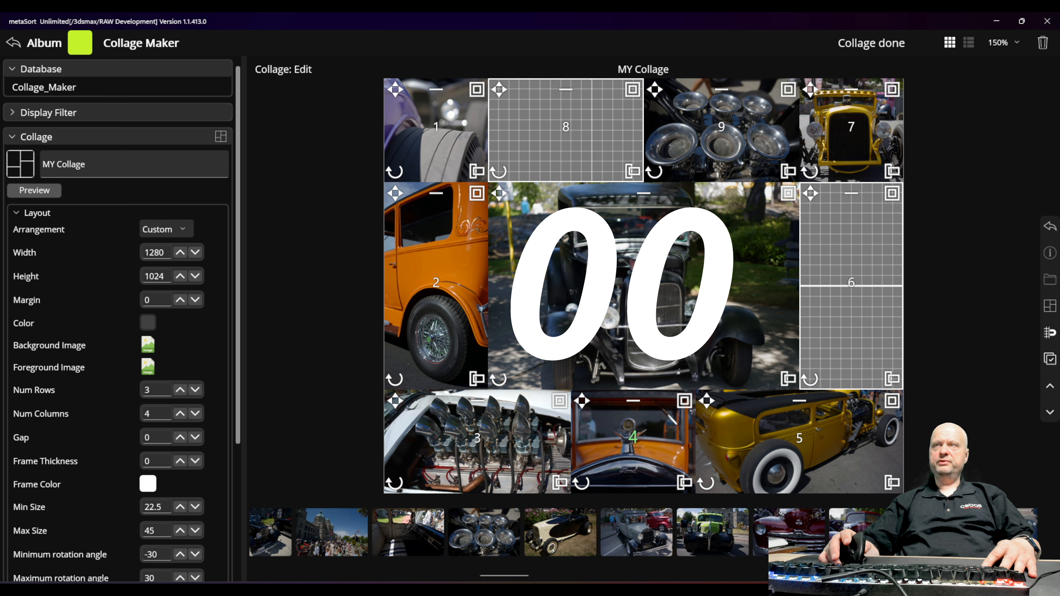
# Filter the album's images to Portrait Format
pyautogui.scroll(-5, 497, 533)
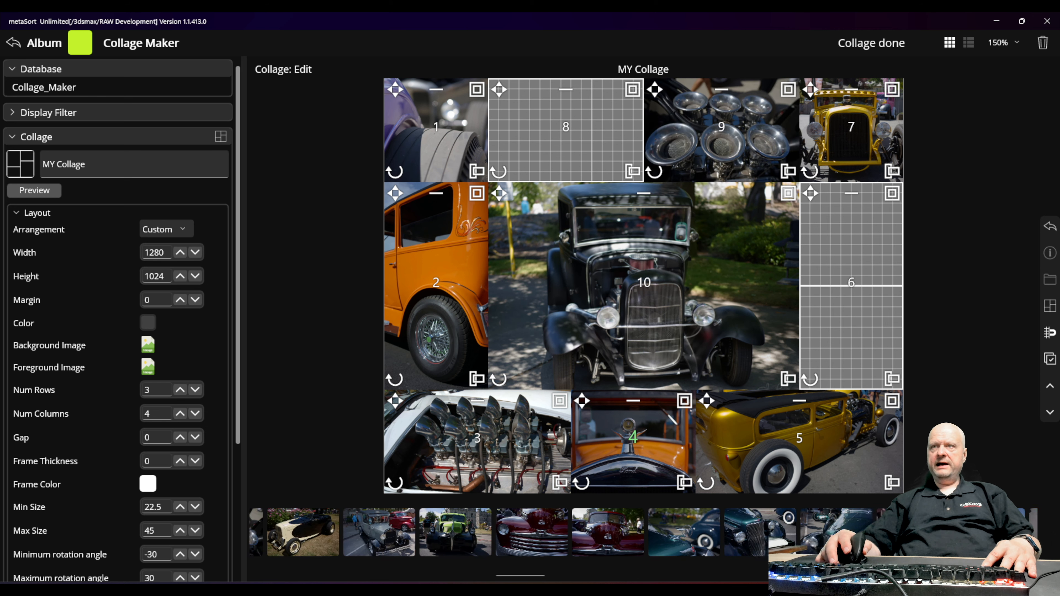
pyautogui.scroll(-6, 497, 533)
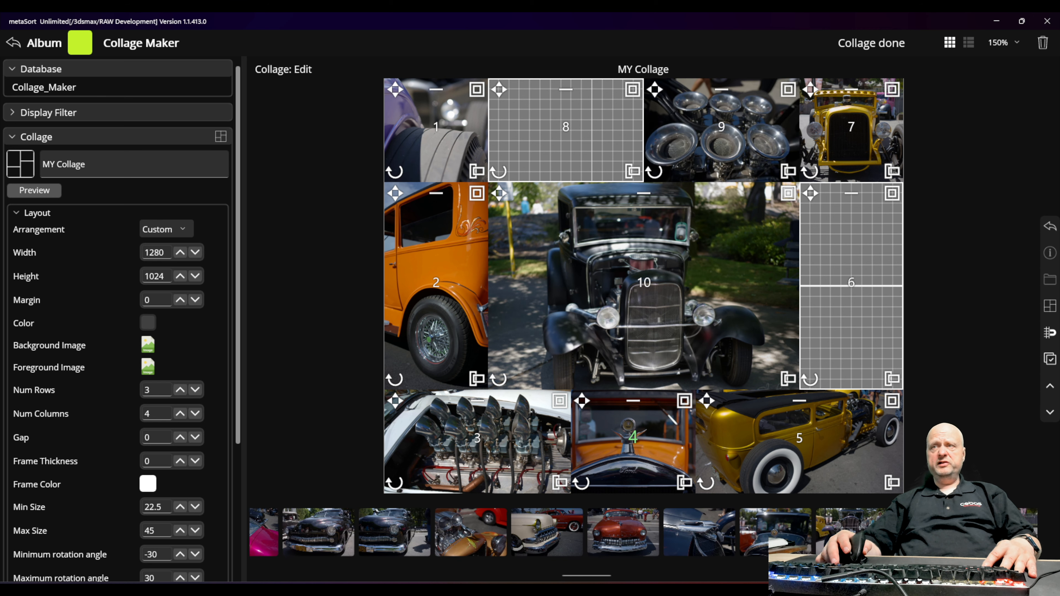
pyautogui.scroll(-1, 497, 533)
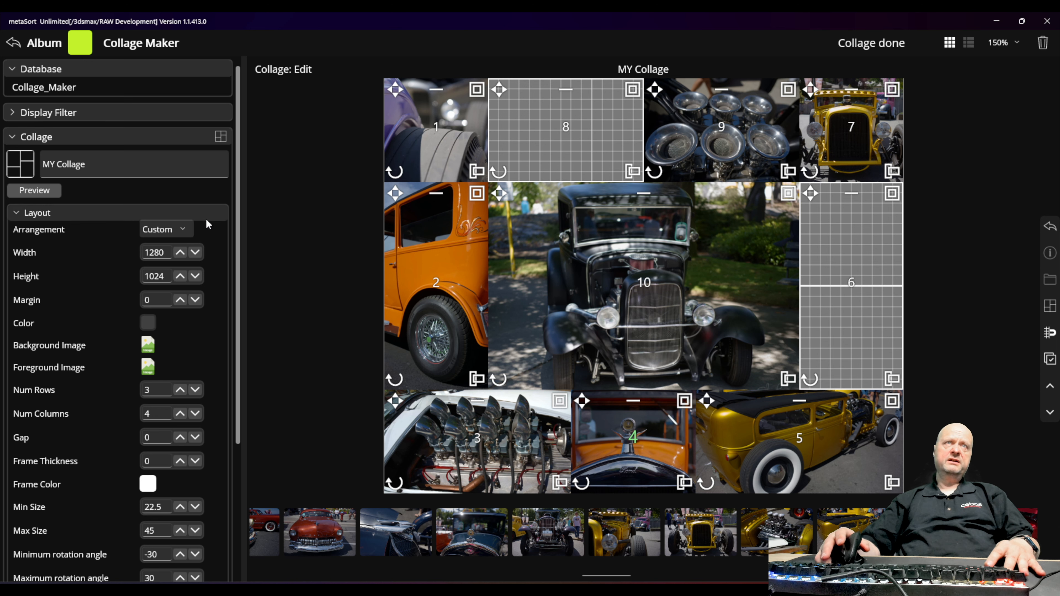
pyautogui.click(19, 116)
pyautogui.click(57, 269)
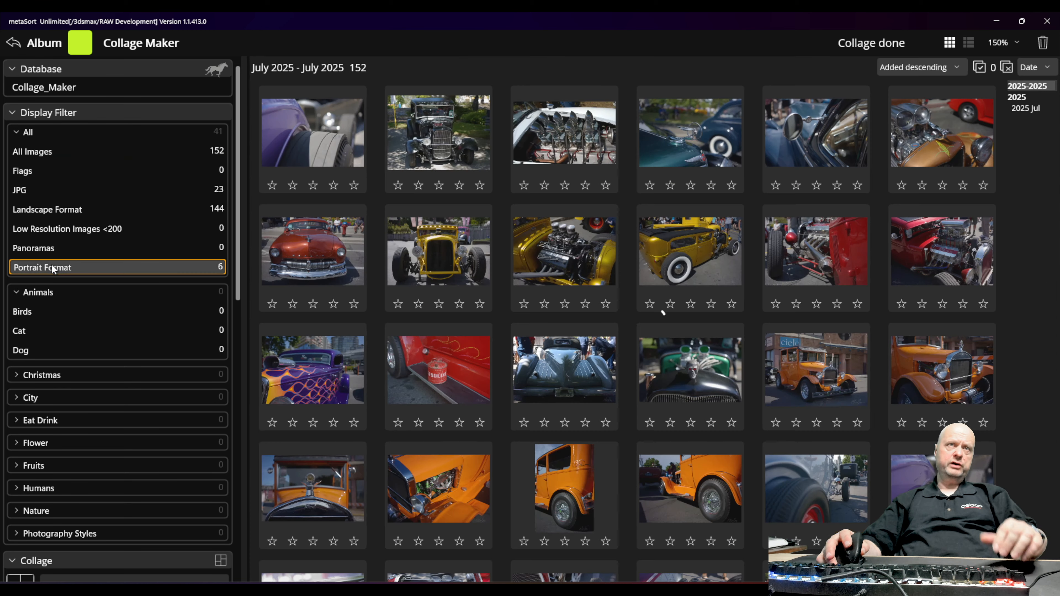
# Select the first three and the fifth portrait images and return to editing MY Collage with them
pyautogui.click(318, 133)
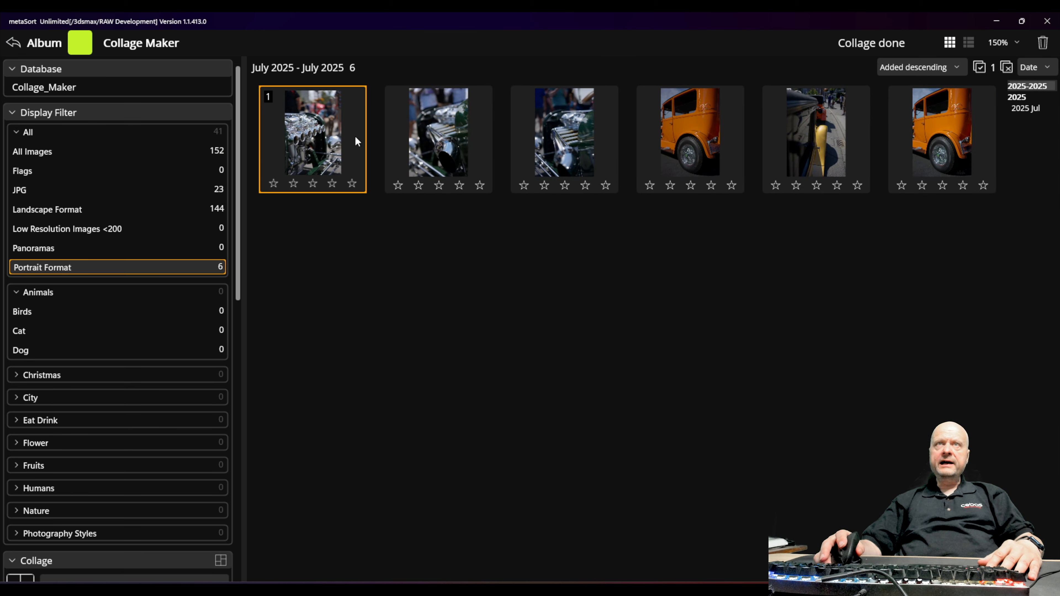
pyautogui.keyDown('shift'); pyautogui.click(561, 148); pyautogui.keyUp('shift')
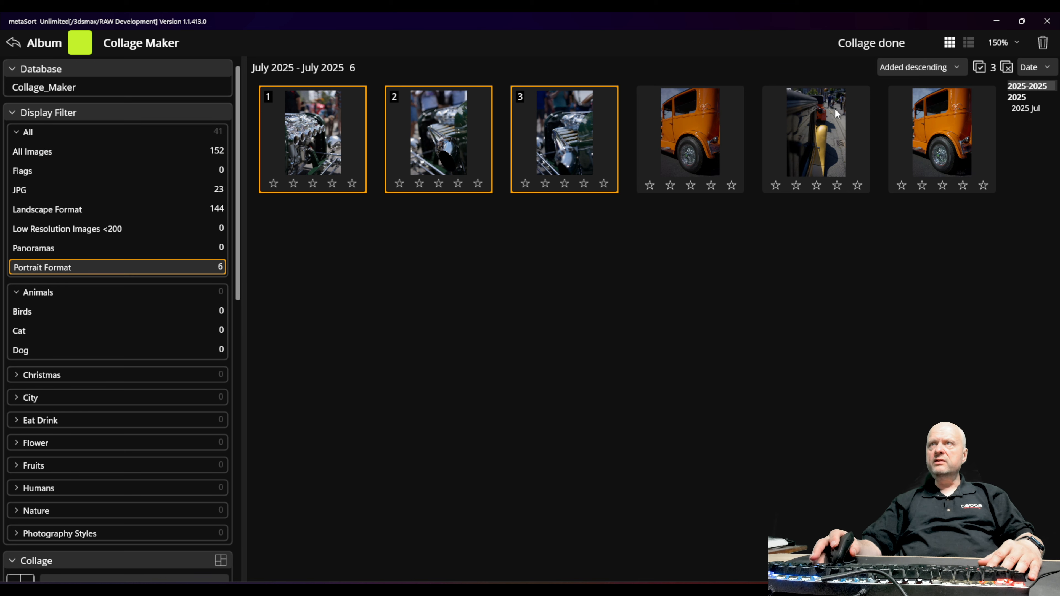
pyautogui.keyDown('ctrl'); pyautogui.click(824, 158); pyautogui.keyUp('ctrl')
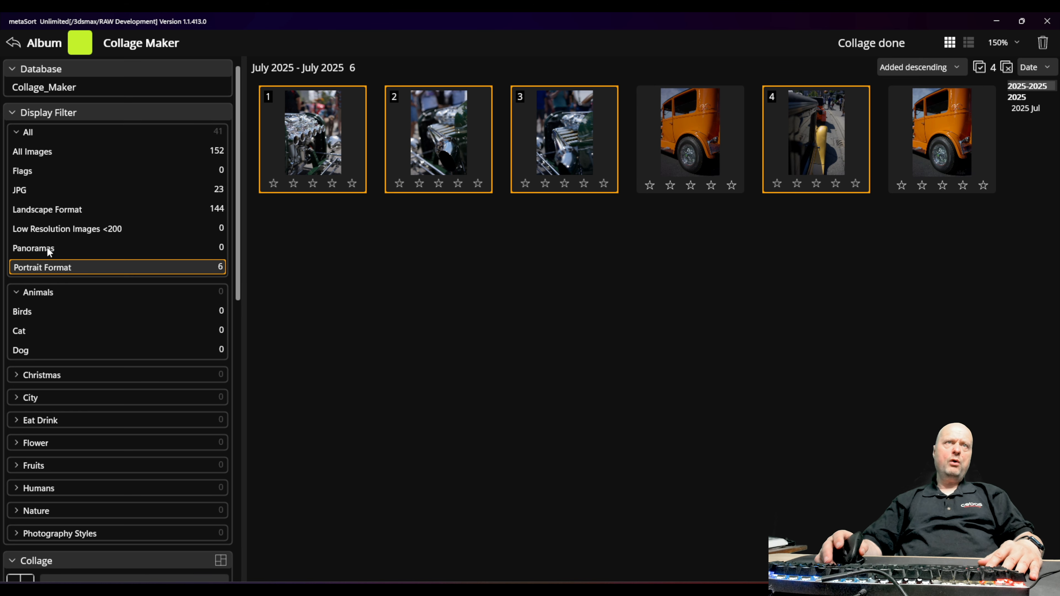
pyautogui.scroll(-7, 50, 253)
pyautogui.click(222, 245)
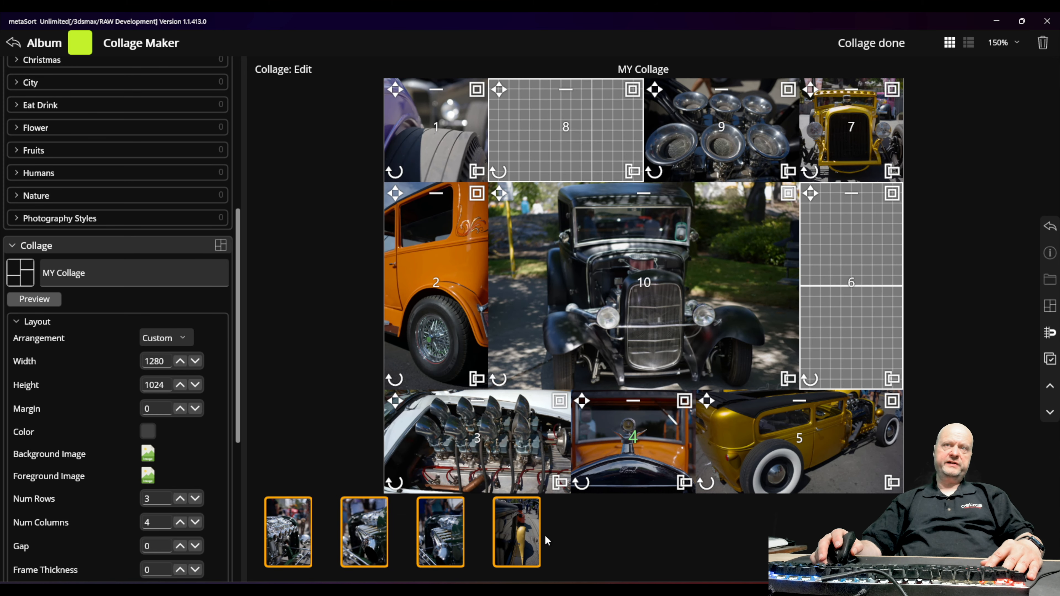
pyautogui.scroll(5, 33, 79)
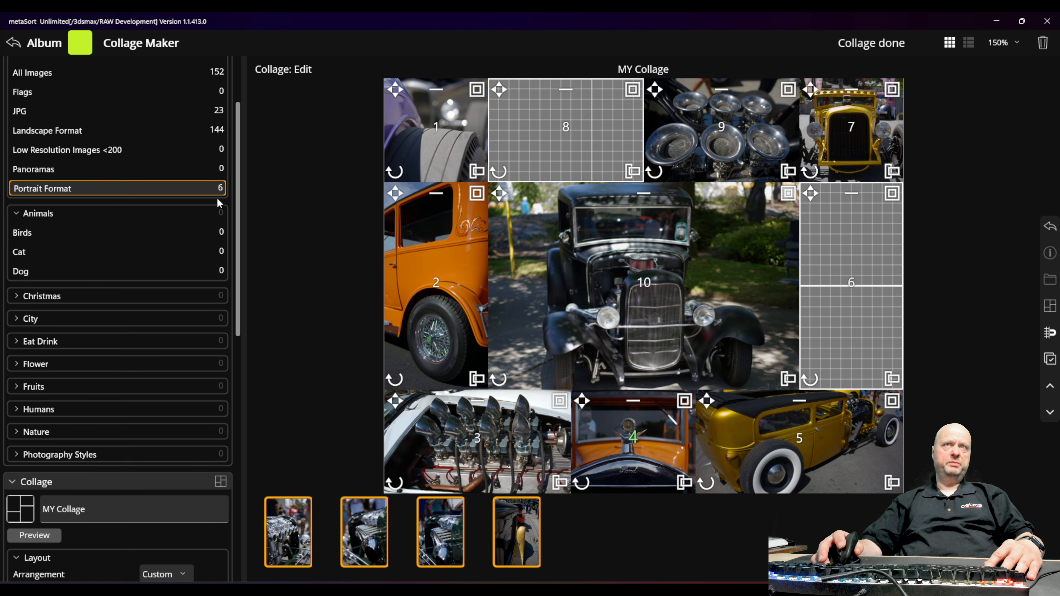
pyautogui.scroll(-5, 15, 419)
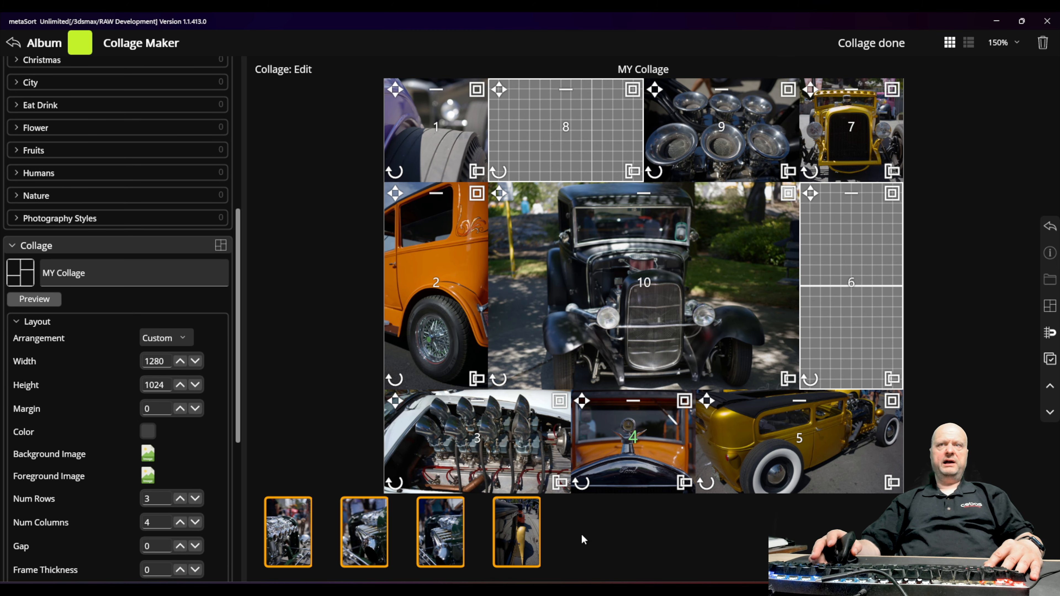
# Place the yellow-fender portrait photo in frame 6, shifted left, and the first portrait engine photo in frame 2, shifted right and down
pyautogui.moveTo(524, 539); pyautogui.dragTo(845, 319)
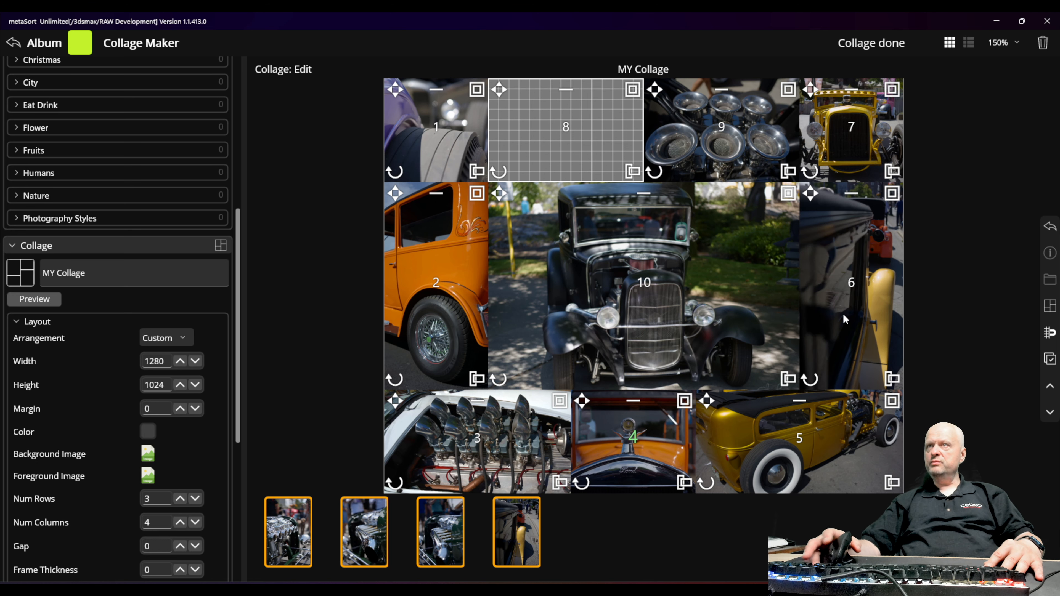
pyautogui.moveTo(811, 197); pyautogui.dragTo(786, 196)
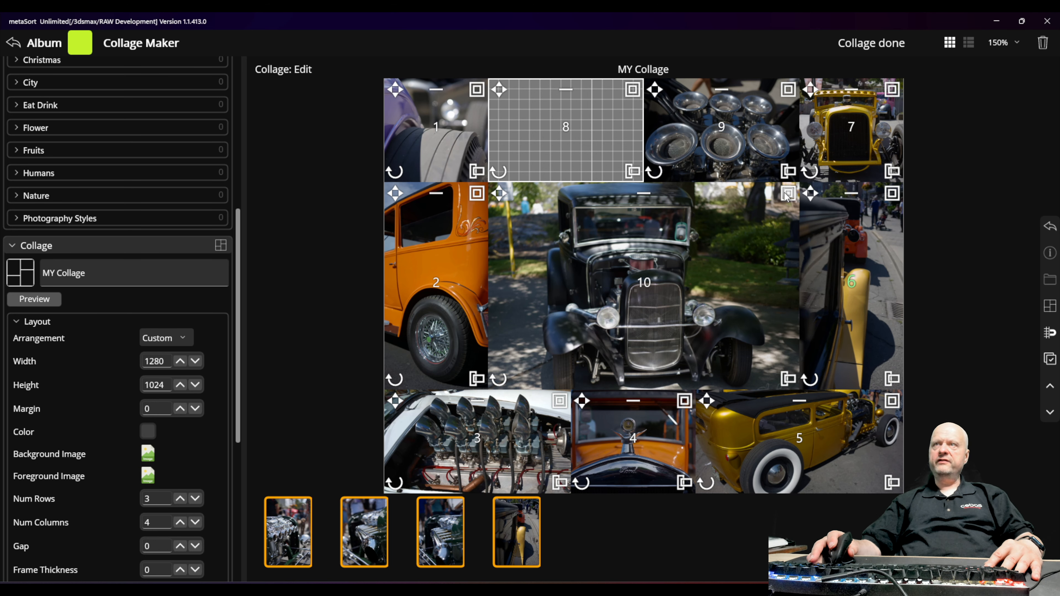
pyautogui.moveTo(288, 562); pyautogui.dragTo(433, 295)
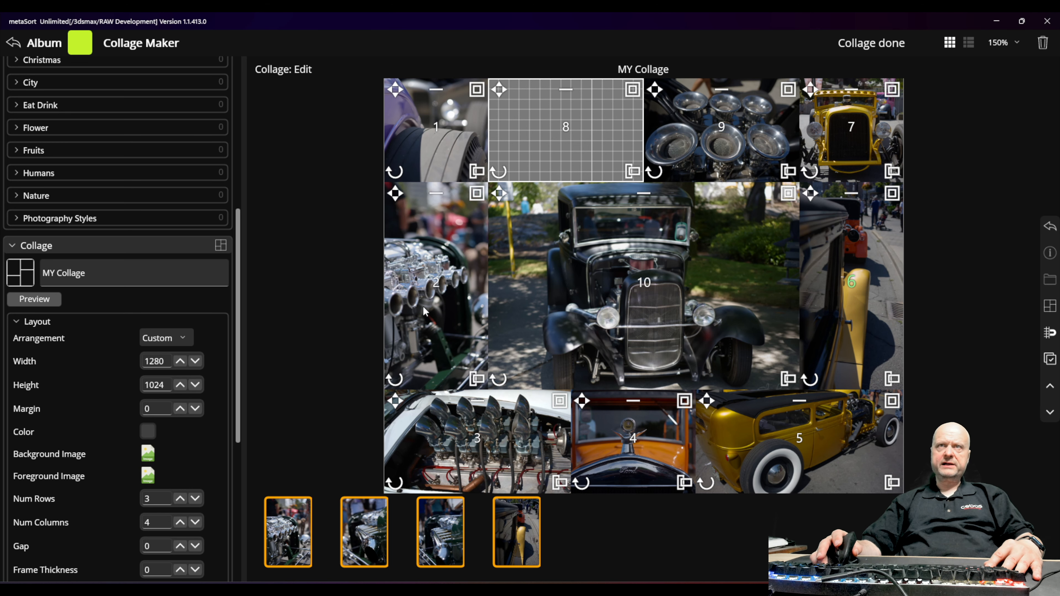
pyautogui.moveTo(394, 194); pyautogui.dragTo(407, 203)
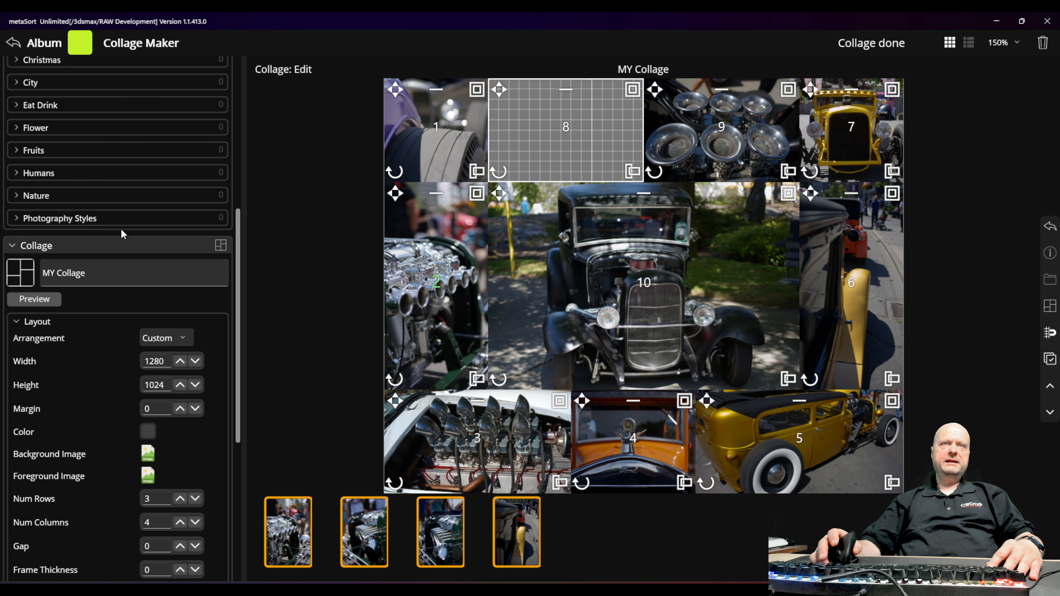
# Set the display filter back to All Images and reopen MY Collage for editing
pyautogui.scroll(7, 62, 229)
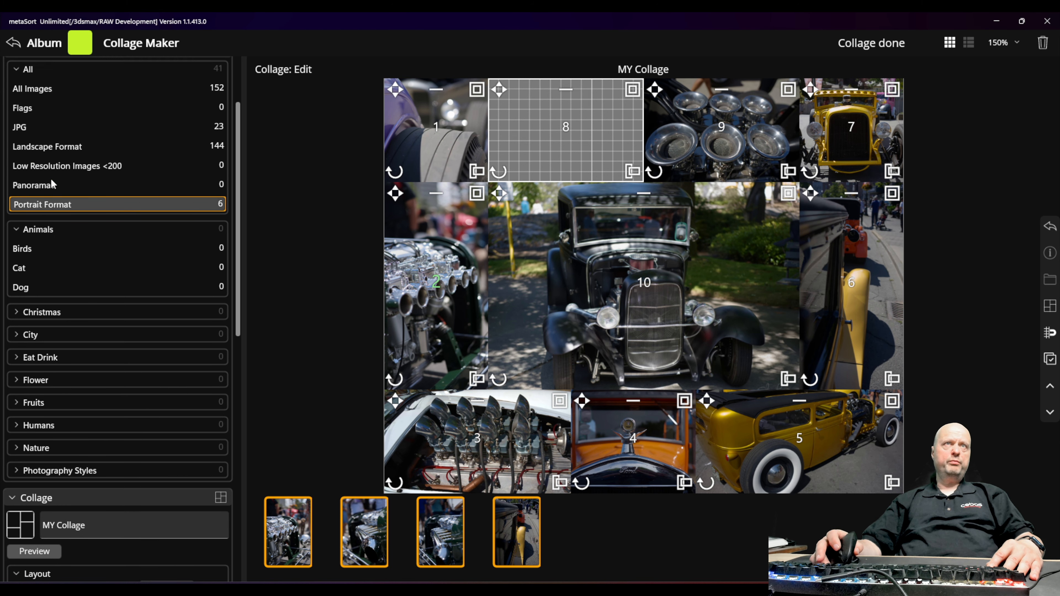
pyautogui.click(58, 153)
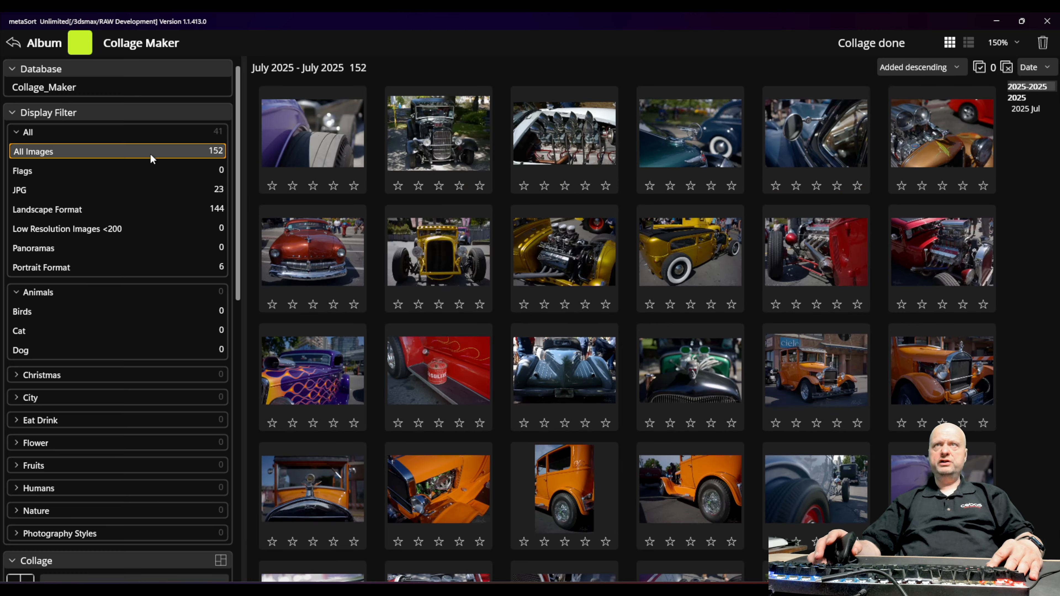
pyautogui.scroll(-5, 220, 324)
pyautogui.click(220, 325)
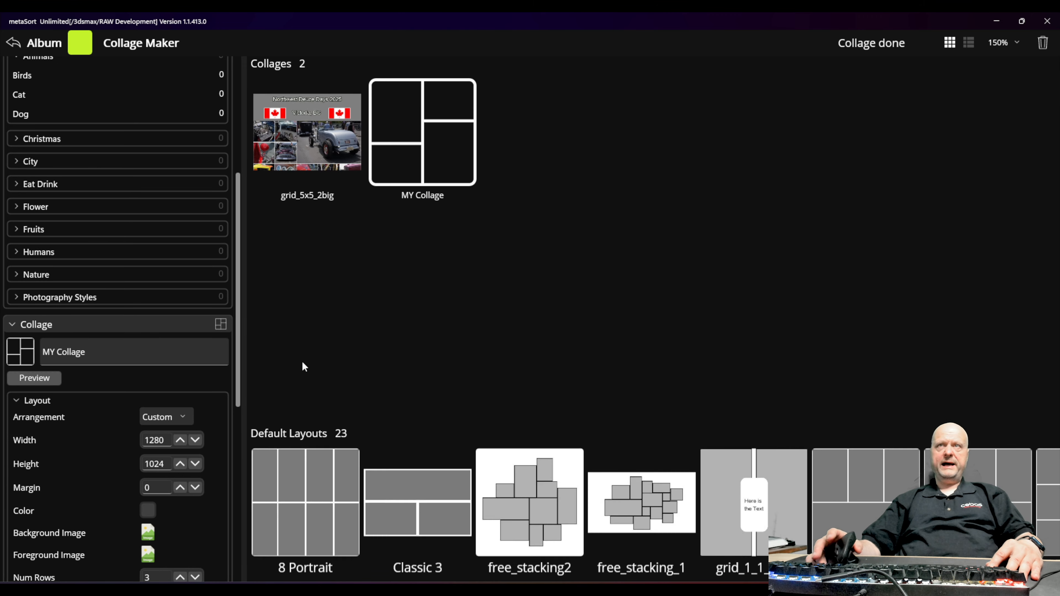
pyautogui.click(395, 149)
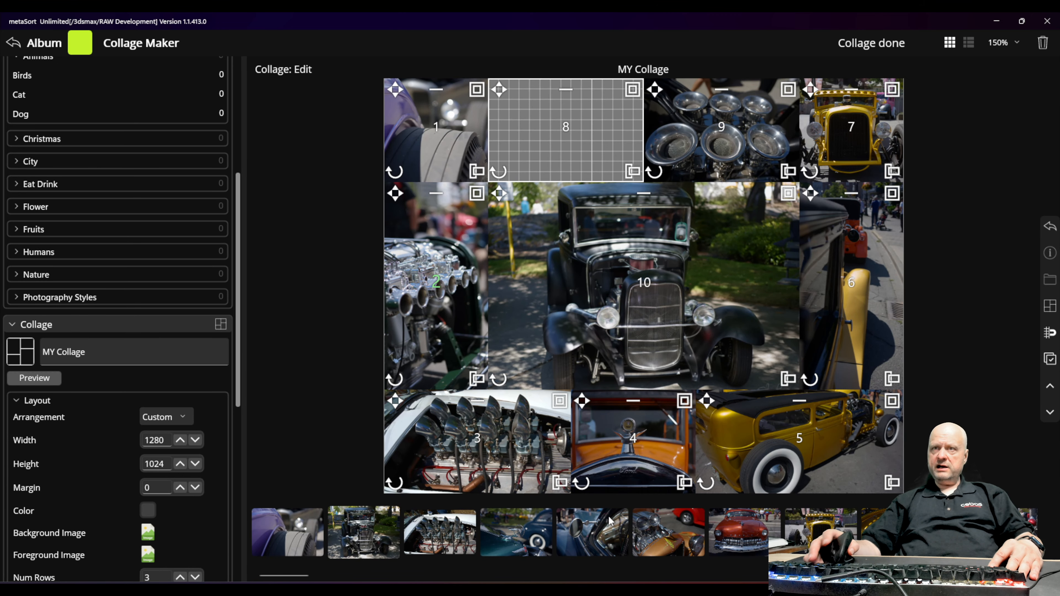
# Place the red-and-black vintage car photo in the empty frame 8
pyautogui.scroll(-5, 596, 522)
pyautogui.scroll(-6, 598, 538)
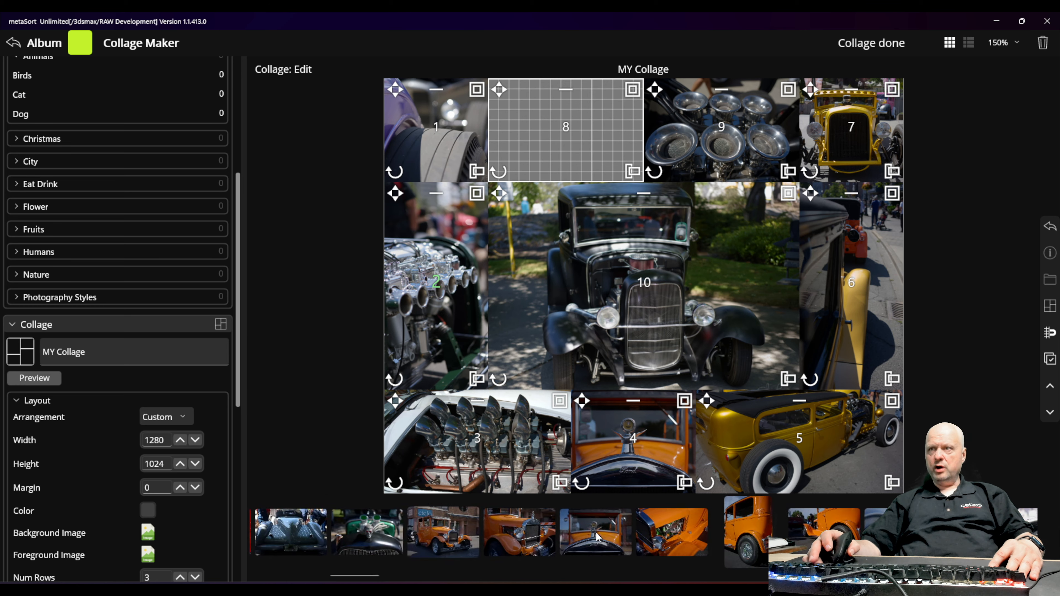
pyautogui.scroll(-8, 597, 537)
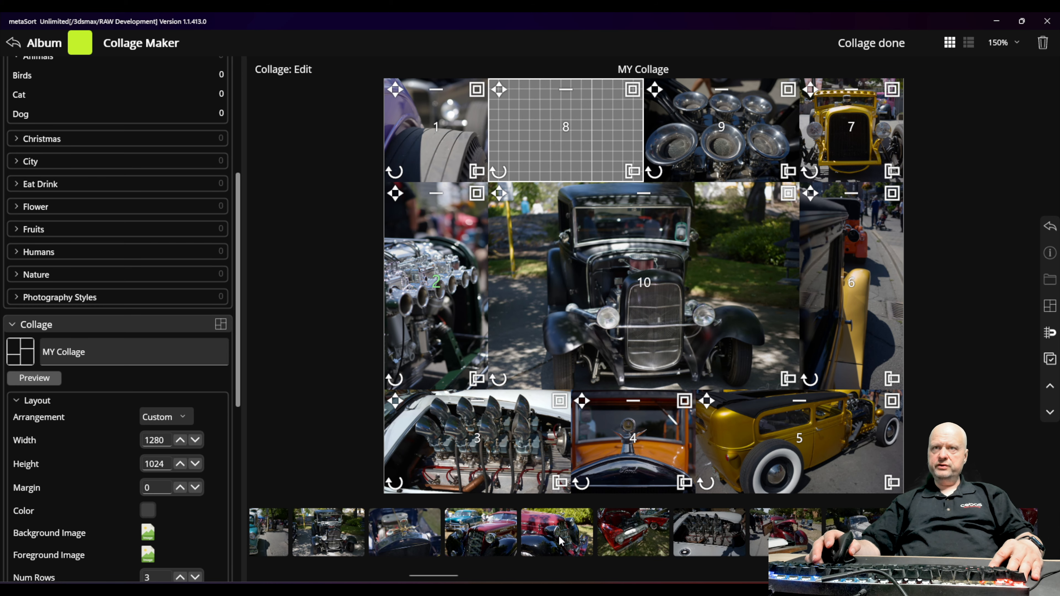
pyautogui.moveTo(557, 558); pyautogui.dragTo(536, 151)
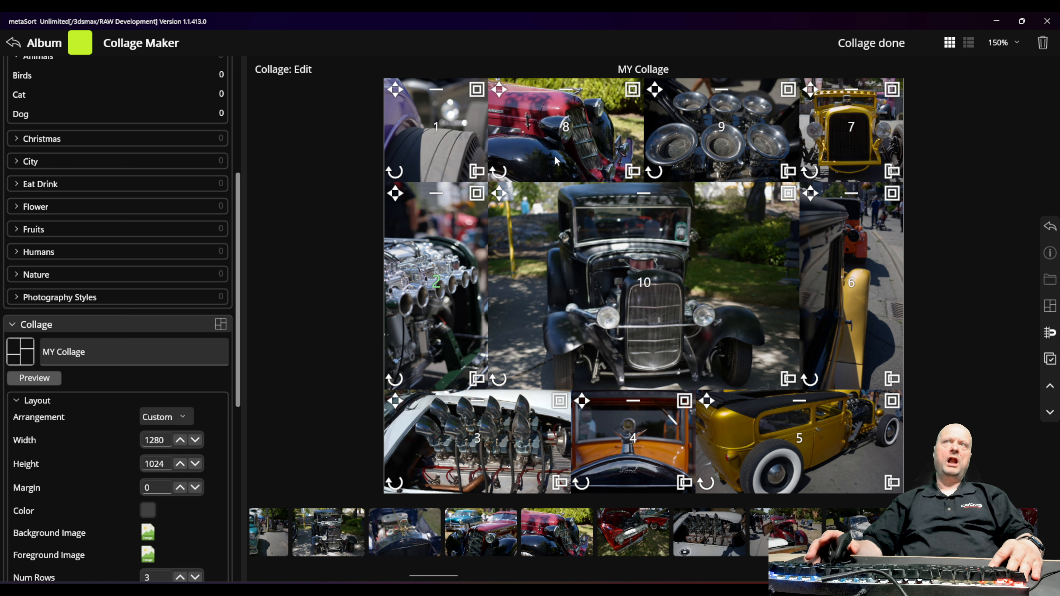
pyautogui.click(503, 83)
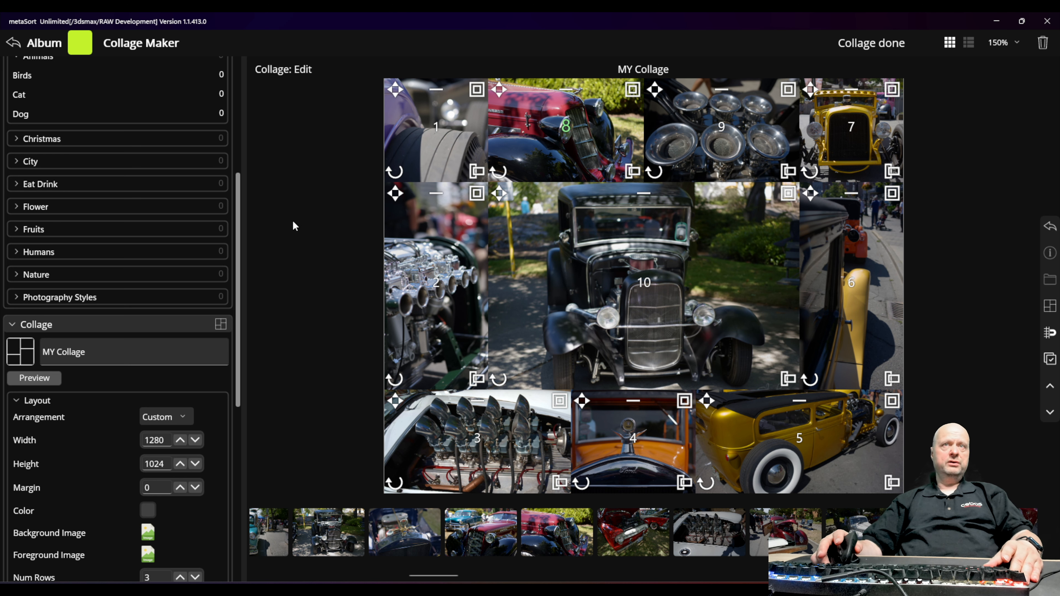
# Set the collage's frame thickness to 1
pyautogui.moveTo(242, 195); pyautogui.dragTo(239, 338)
pyautogui.click(180, 329)
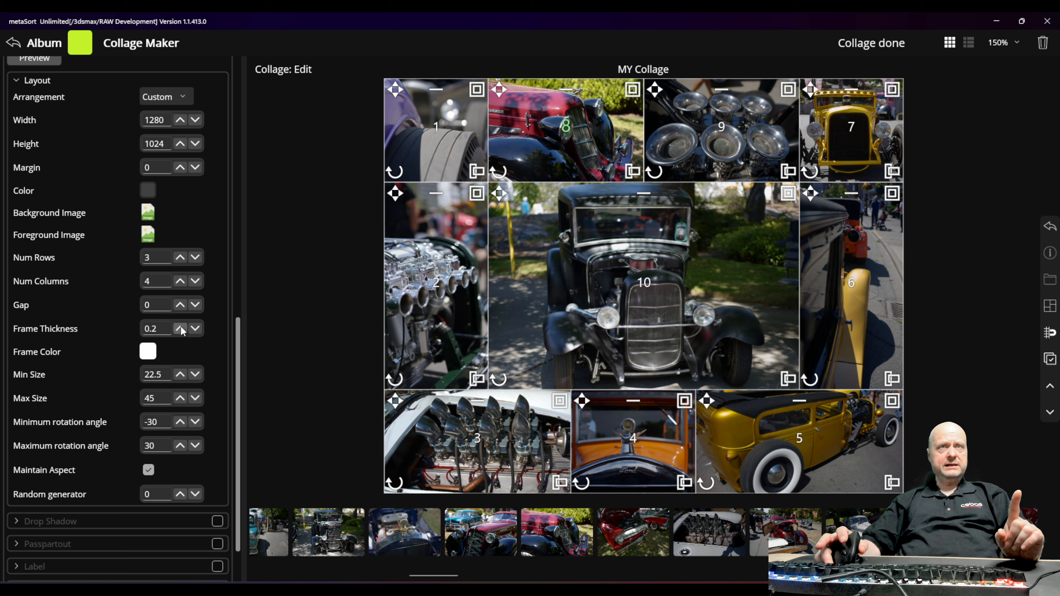
pyautogui.moveTo(183, 334); pyautogui.dragTo(154, 299)
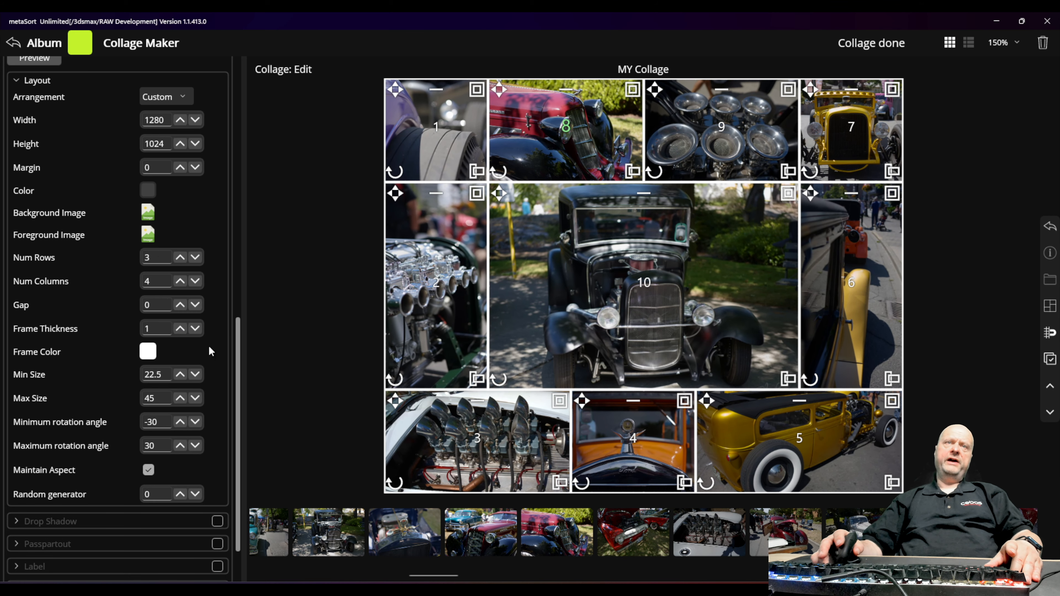
# Change the frame color to black by setting its Value to 0
pyautogui.click(149, 352)
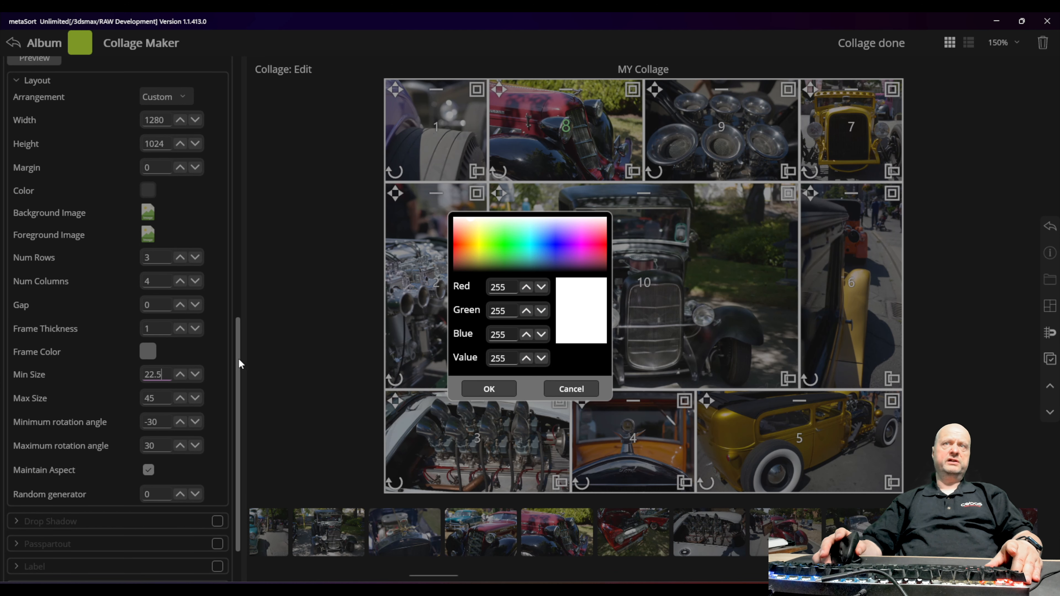
pyautogui.click(527, 359)
pyautogui.moveTo(509, 358); pyautogui.dragTo(474, 367)
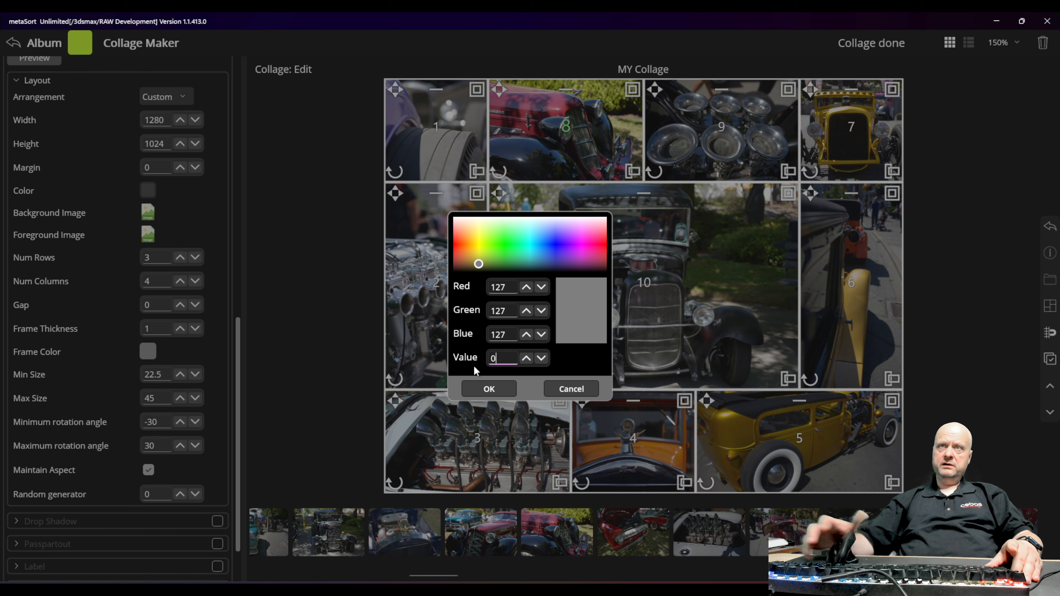
pyautogui.write('0')
pyautogui.click(494, 393)
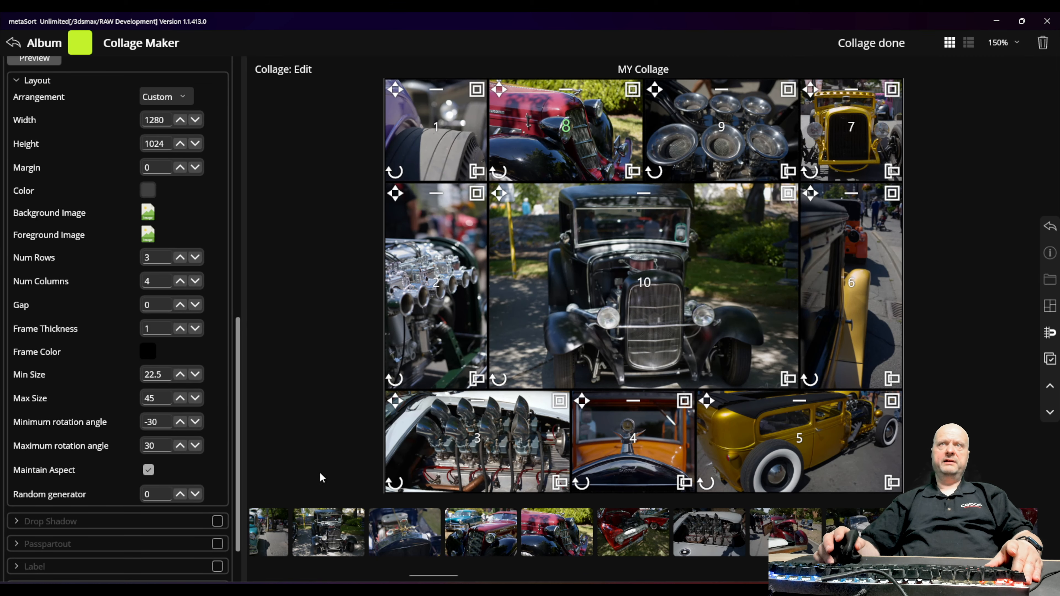
# Change the frame color back to white by setting its Value to 255
pyautogui.click(149, 353)
pyautogui.doubleClick(503, 365)
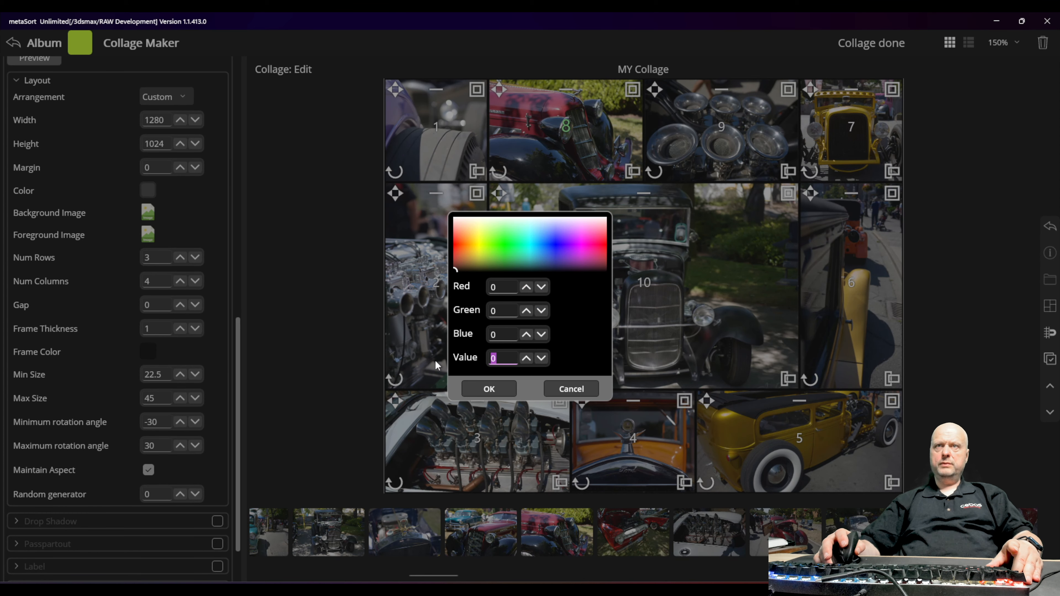
pyautogui.write('255')
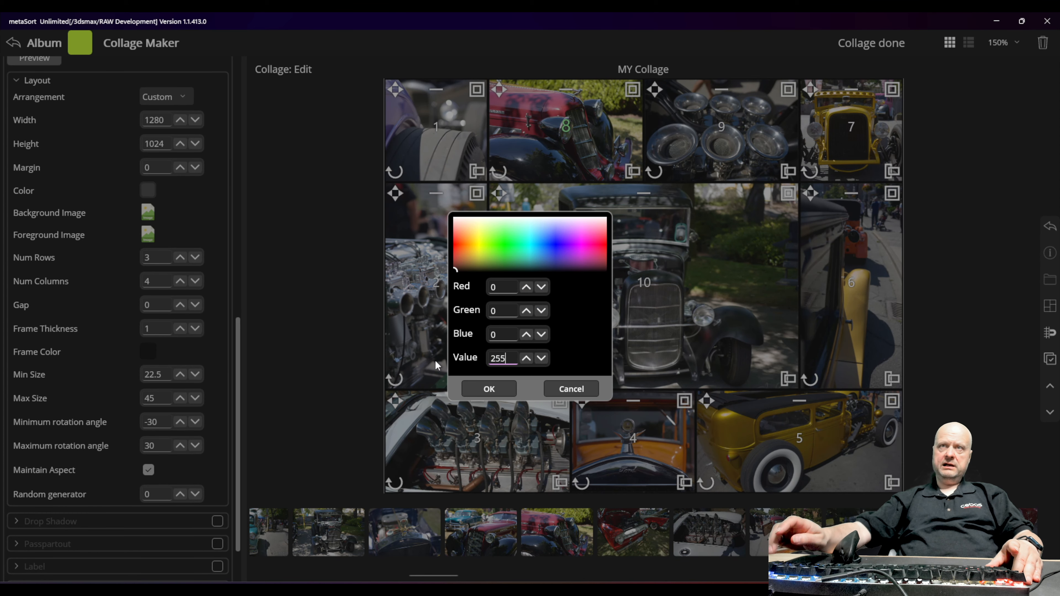
pyautogui.press('Tab')
pyautogui.click(501, 390)
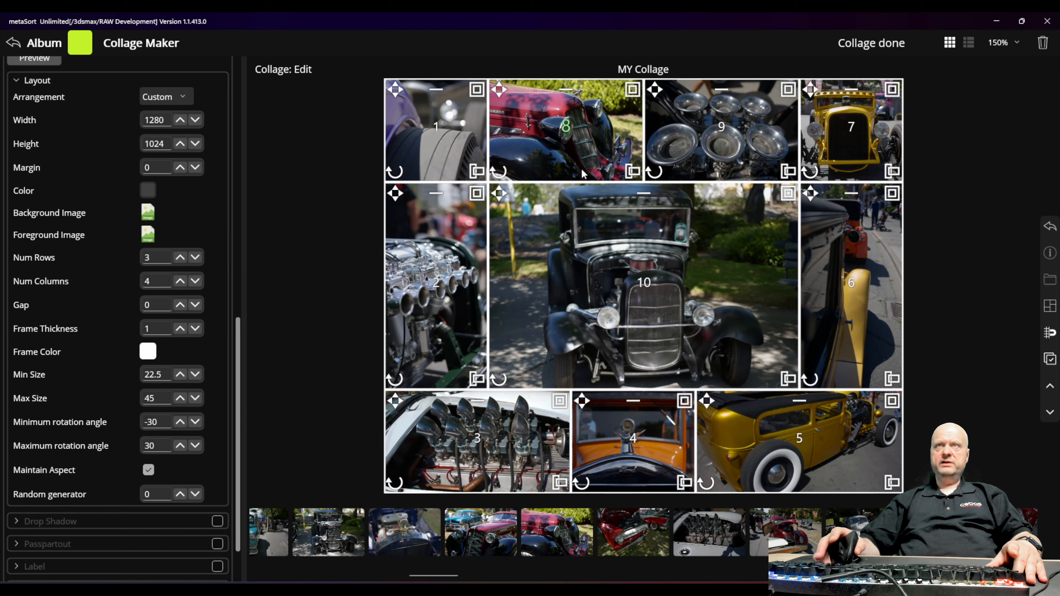
# Compare the white-framed MY Collage in preview and edit modes, ending in edit mode
pyautogui.scroll(6, 158, 280)
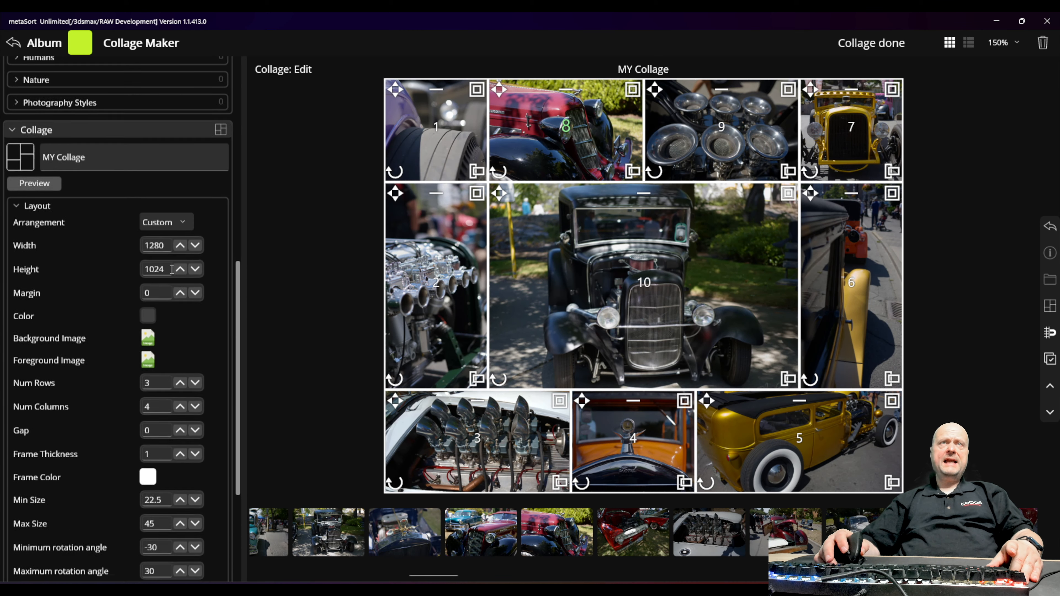
pyautogui.scroll(1, 157, 284)
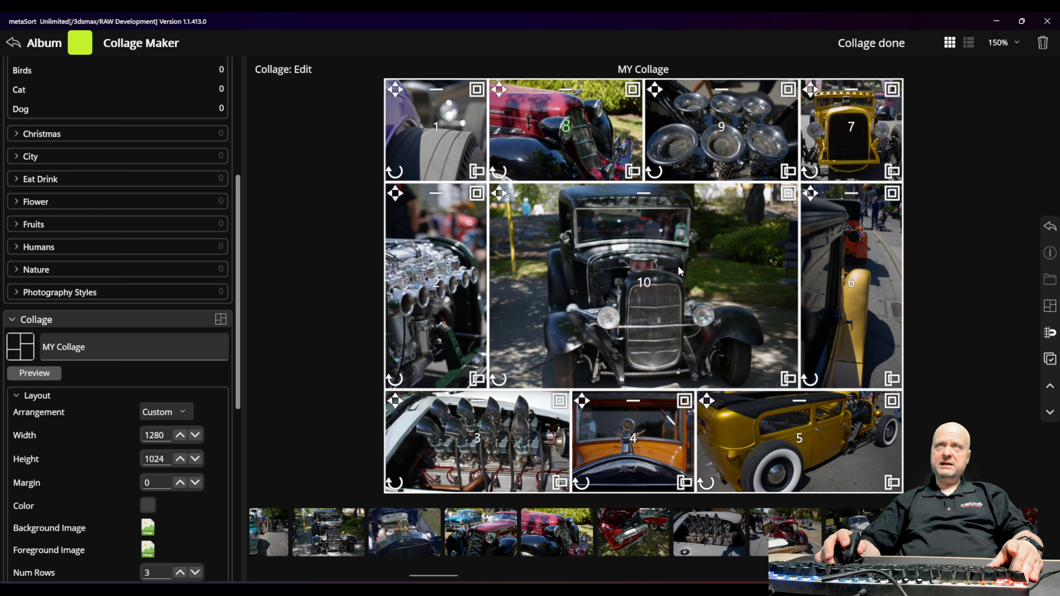
pyautogui.click(44, 375)
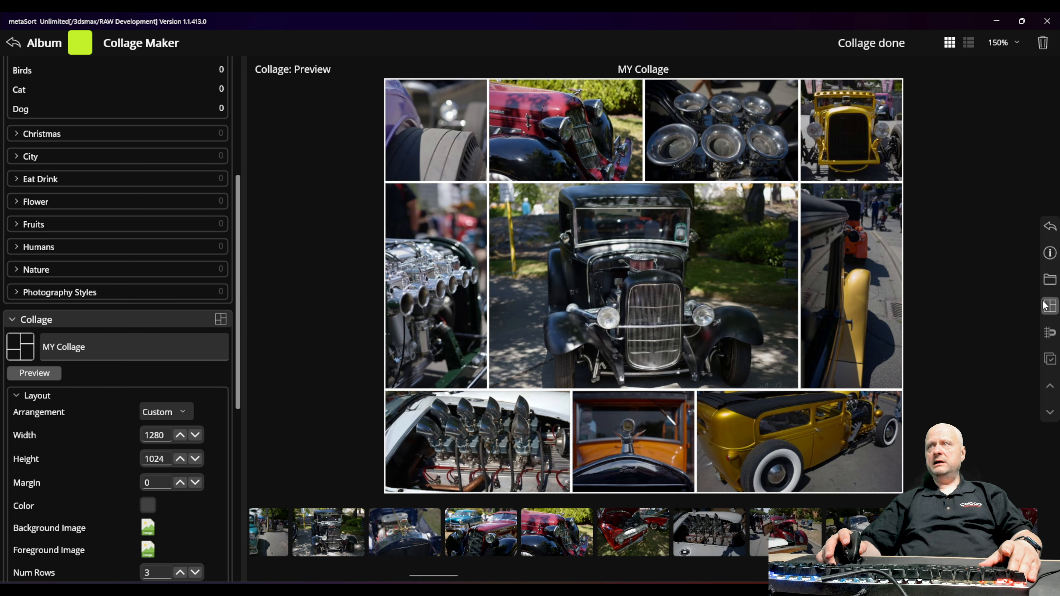
pyautogui.click(1051, 309)
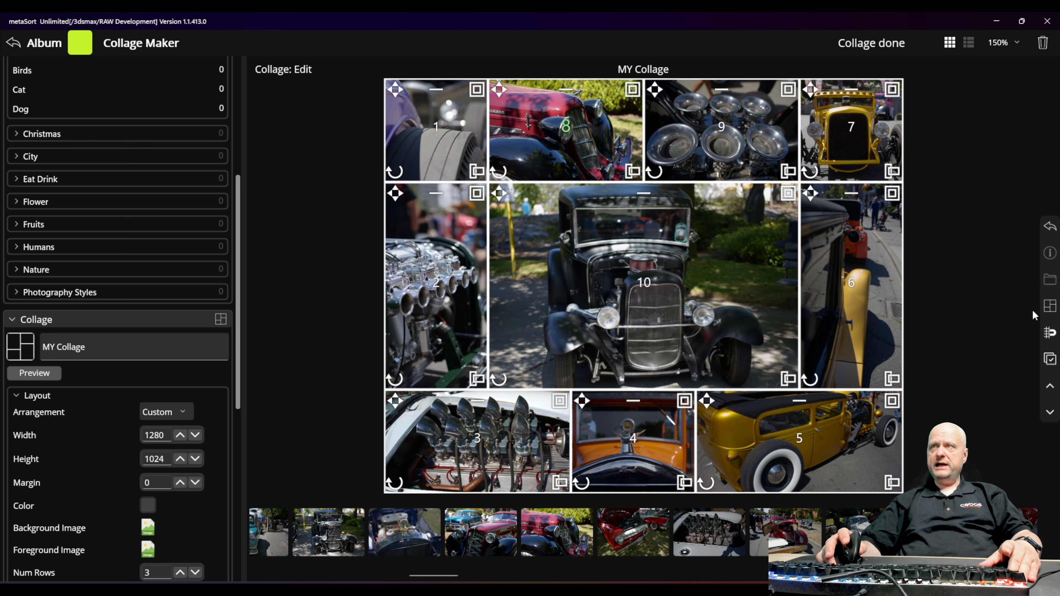
pyautogui.click(1050, 308)
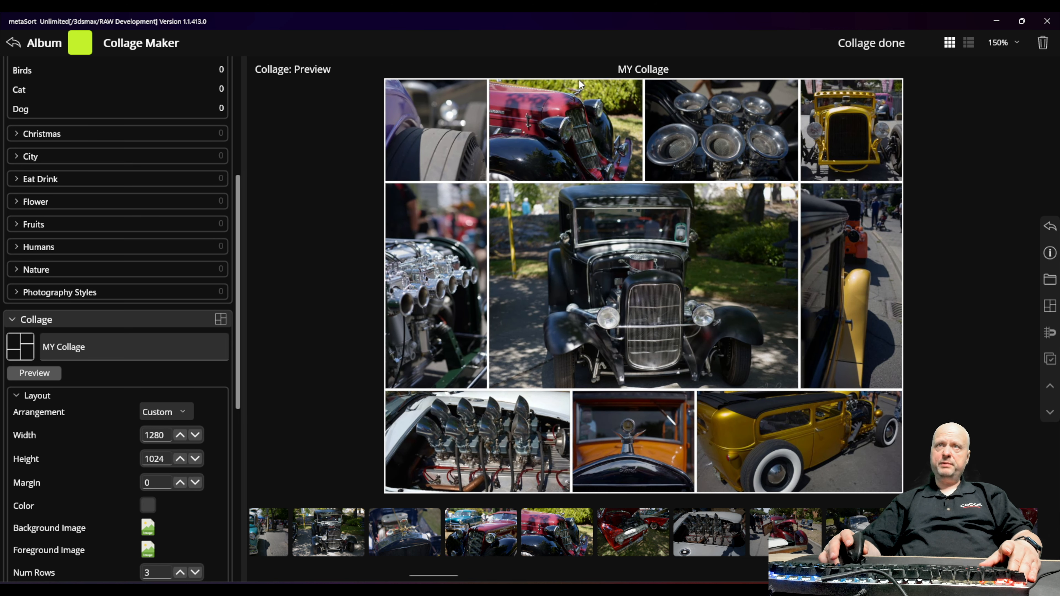
pyautogui.click(1051, 307)
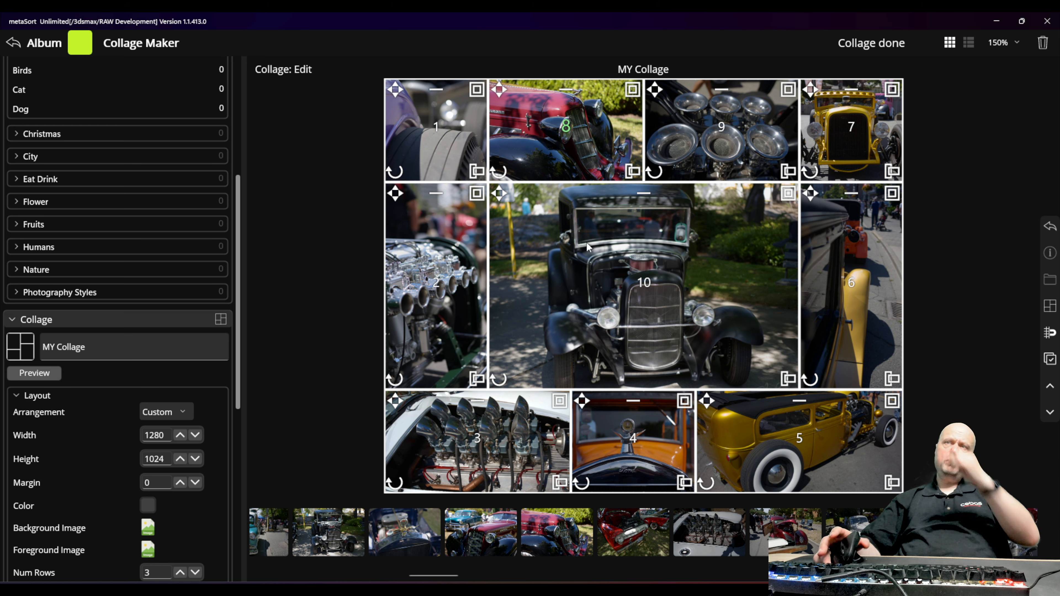
# Set the collage's frame thickness to 0
pyautogui.scroll(-6, 162, 503)
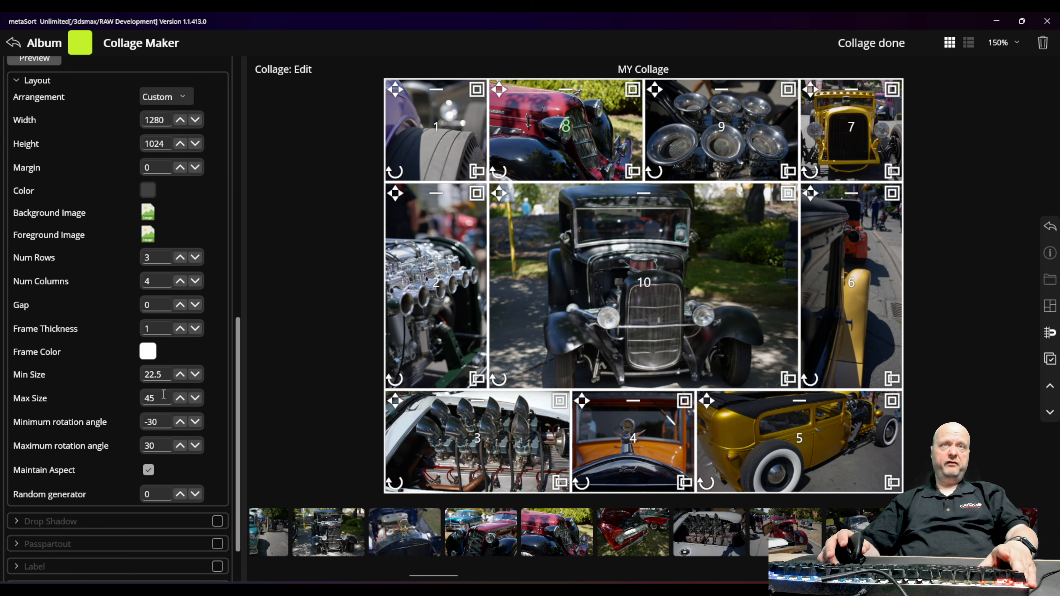
pyautogui.scroll(-1, 182, 329)
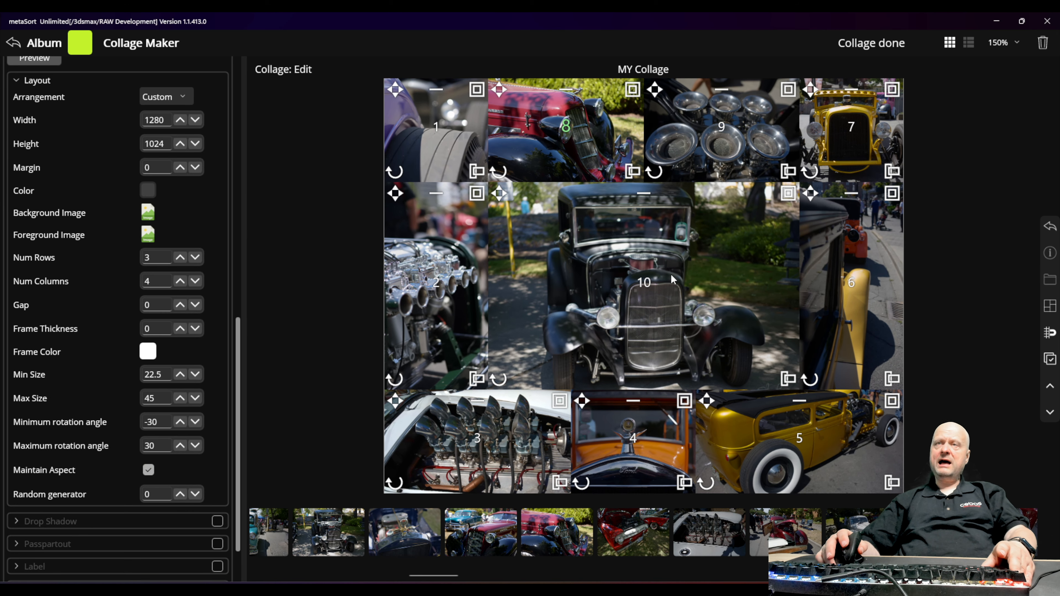
# Unset the photo in the central frame 10 and fill the frame with the external image car_alpha.png
pyautogui.rightClick(710, 237)
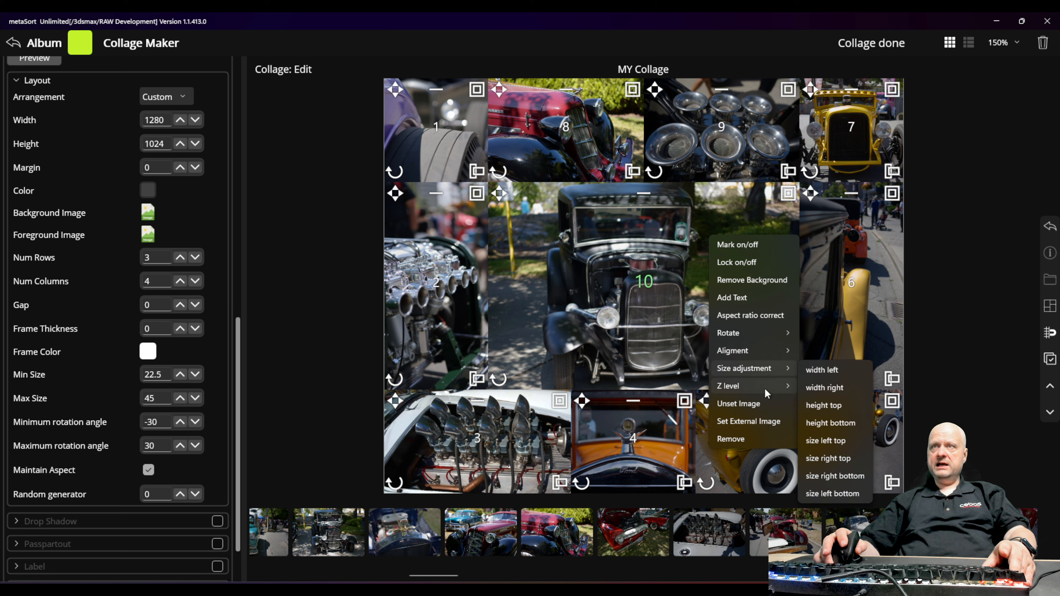
pyautogui.click(761, 402)
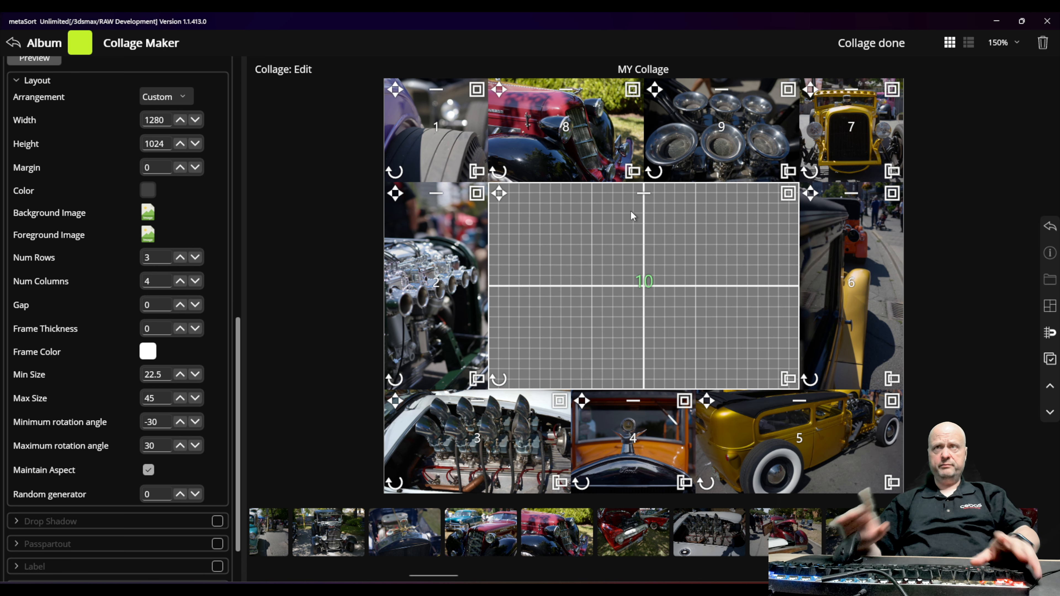
pyautogui.rightClick(615, 226)
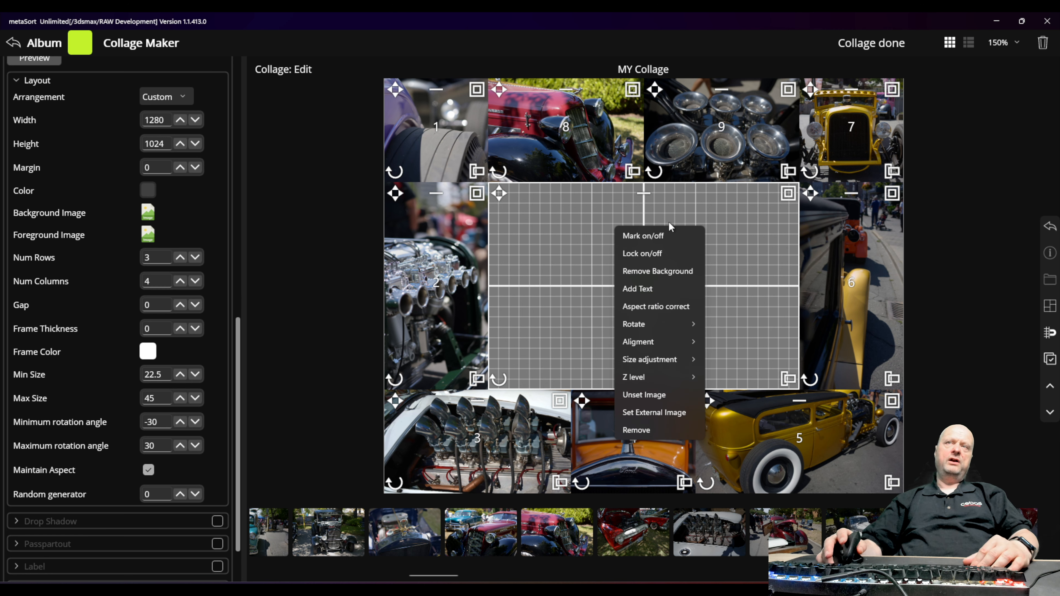
pyautogui.click(671, 412)
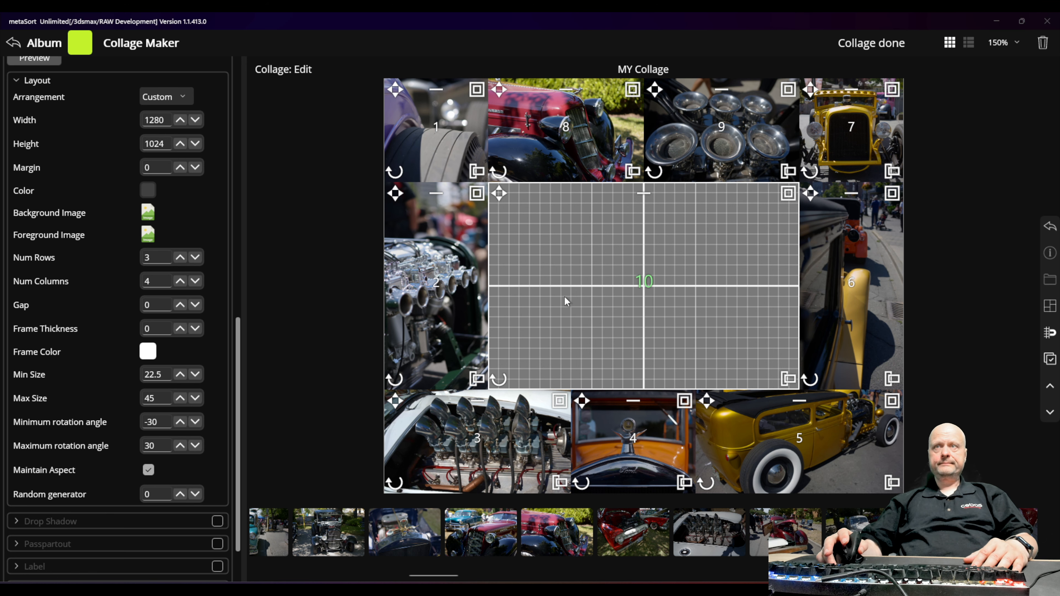
pyautogui.click(159, 132)
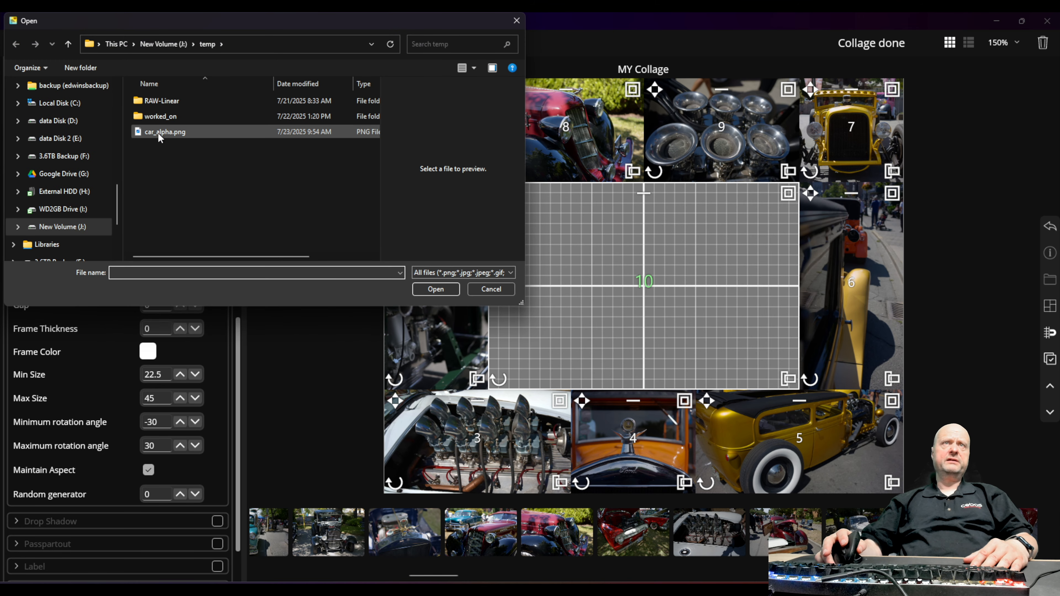
pyautogui.click(449, 289)
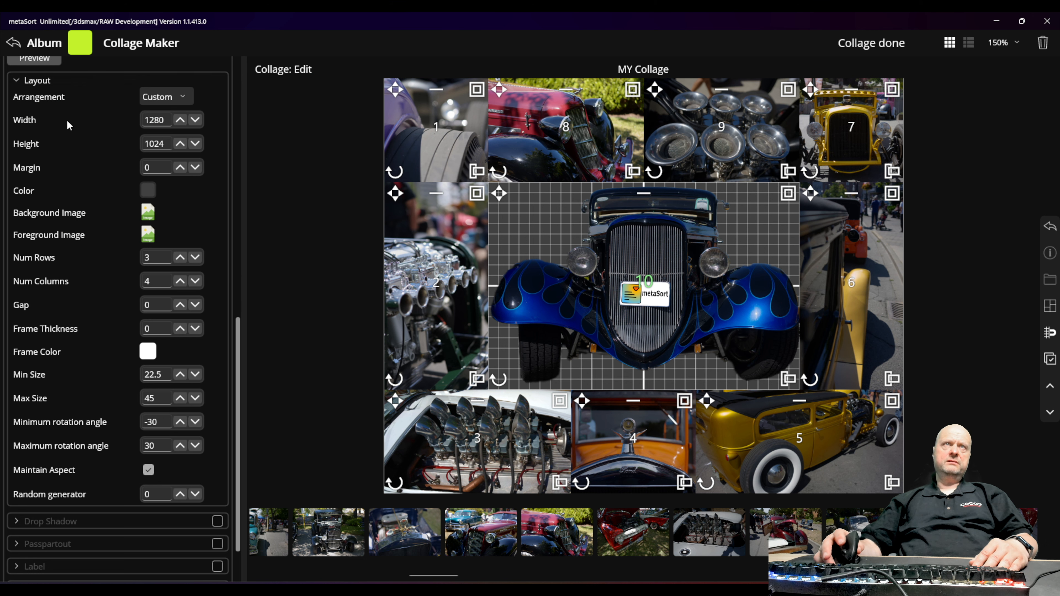
# Preview the collage with the blue car cutout in its centre and return to editing
pyautogui.scroll(3, 69, 126)
pyautogui.click(33, 139)
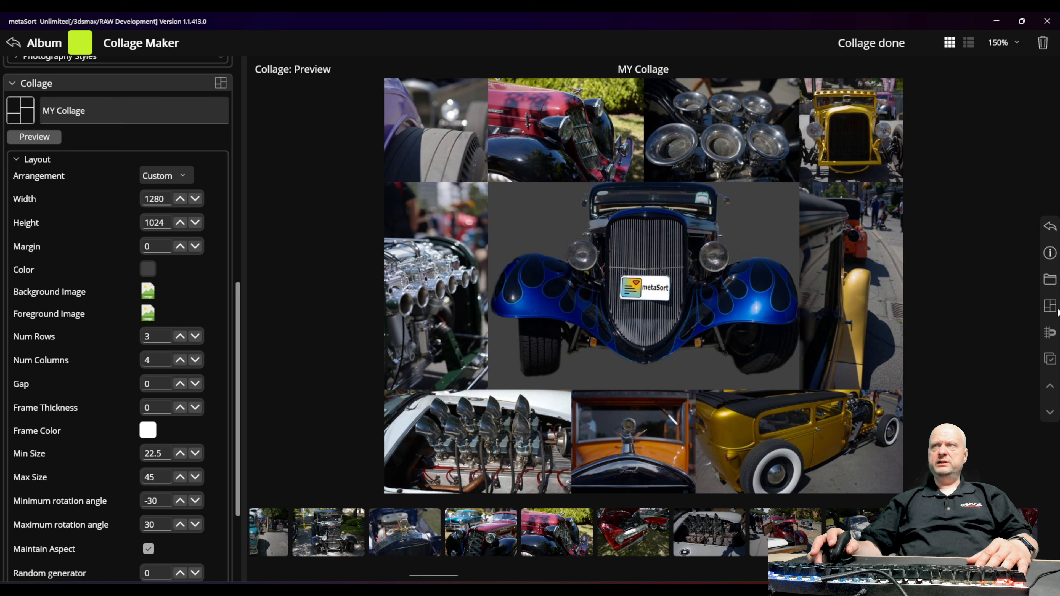
pyautogui.click(1052, 309)
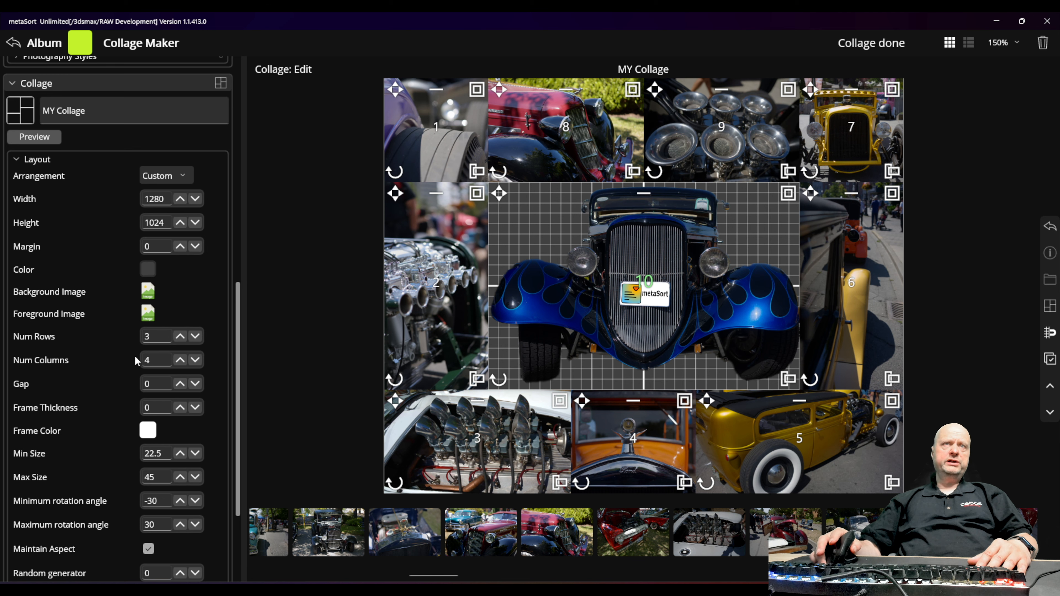
# Change the collage background color to white by setting its Value to 255
pyautogui.click(147, 270)
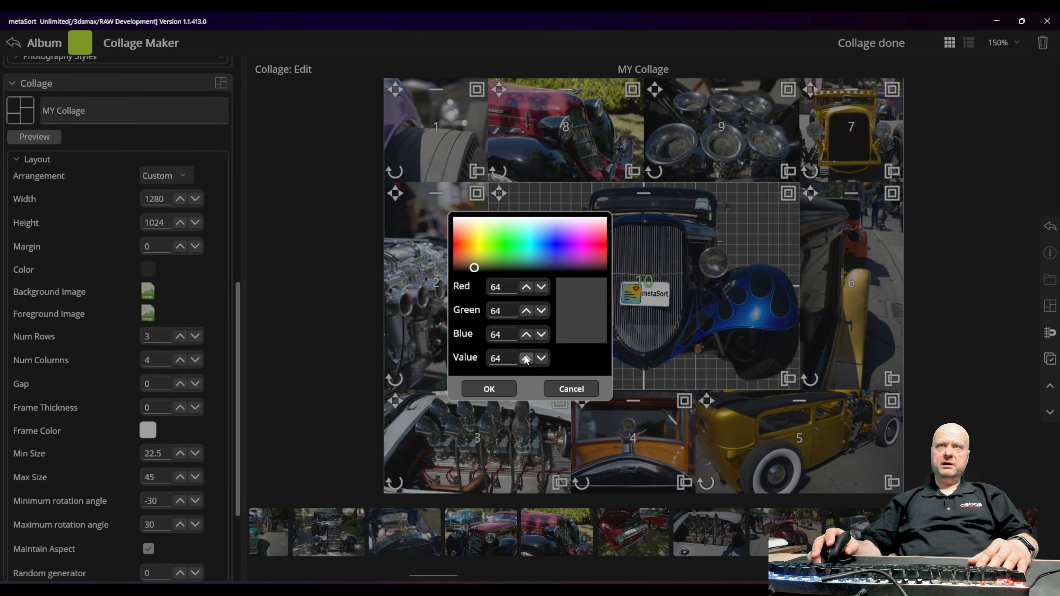
pyautogui.moveTo(517, 358); pyautogui.dragTo(400, 347)
pyautogui.write('255')
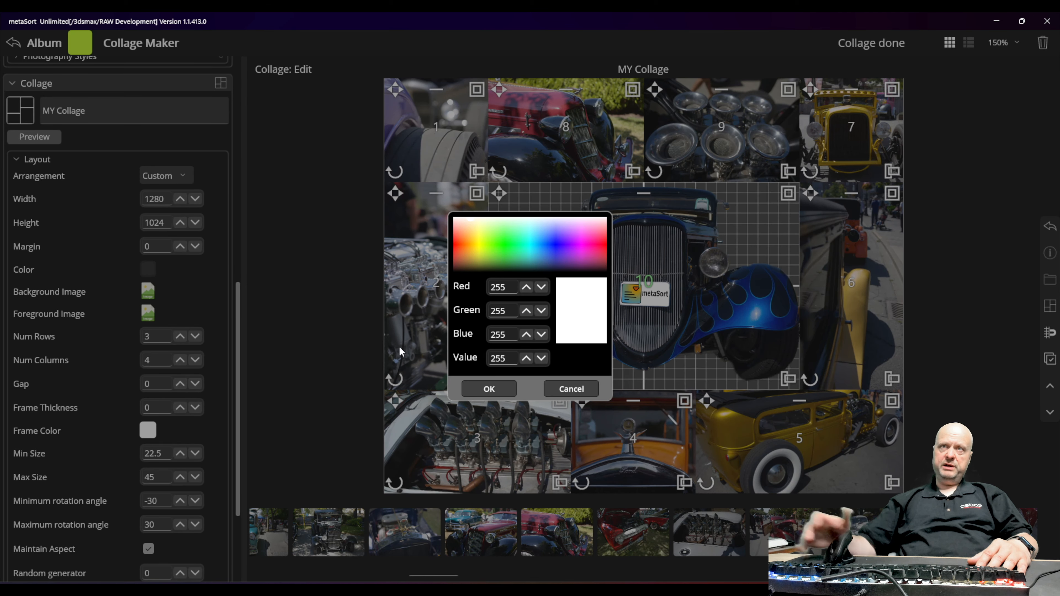
pyautogui.click(489, 389)
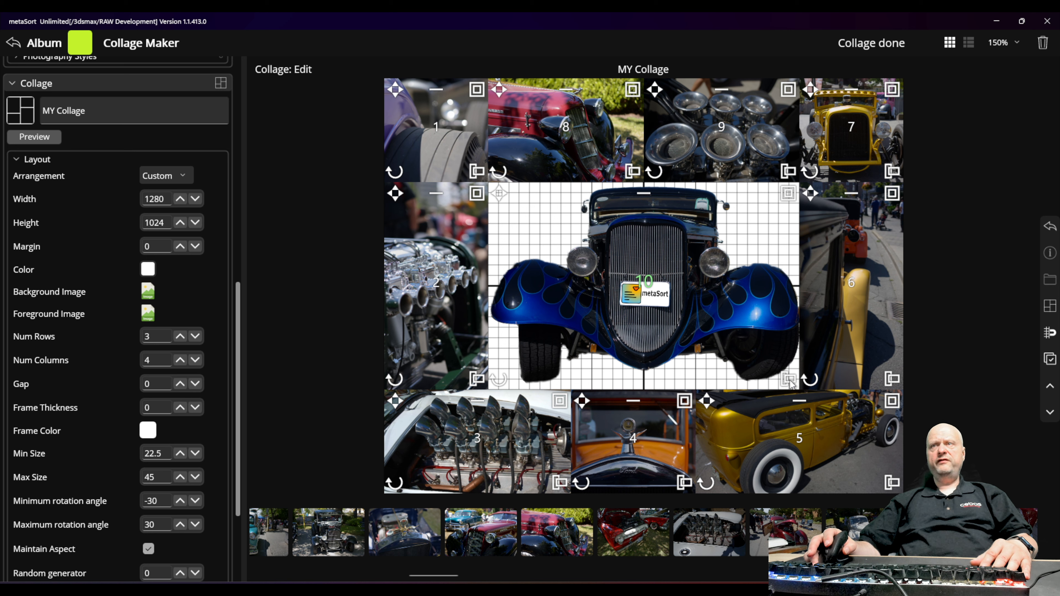
# Enlarge, recenter and tilt the blue car in frame 10 clockwise so it overlaps the surrounding photos, and preview the collage
pyautogui.moveTo(789, 380); pyautogui.dragTo(877, 442)
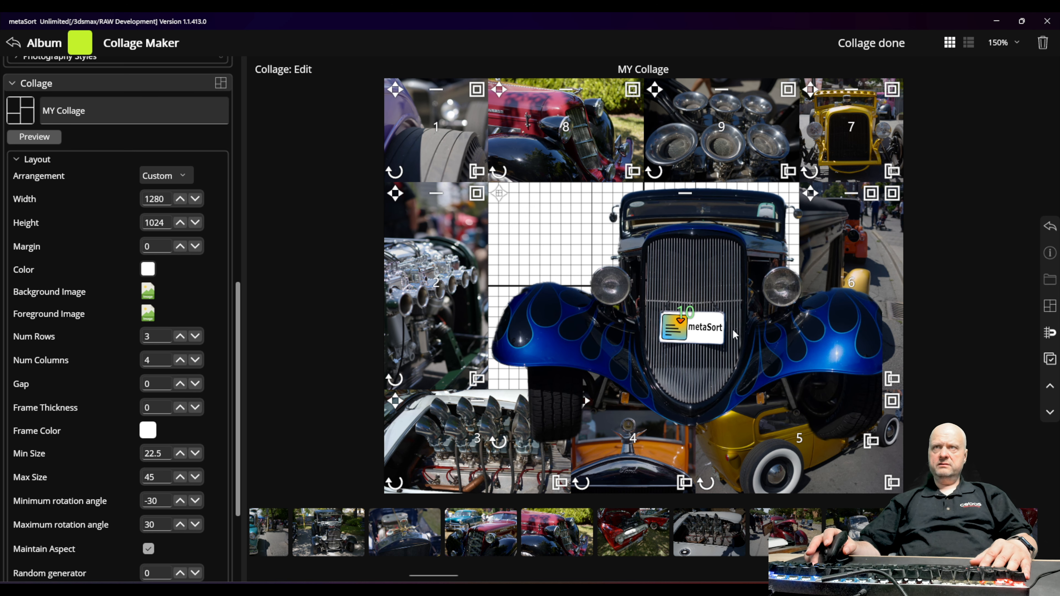
pyautogui.moveTo(726, 321); pyautogui.dragTo(685, 270)
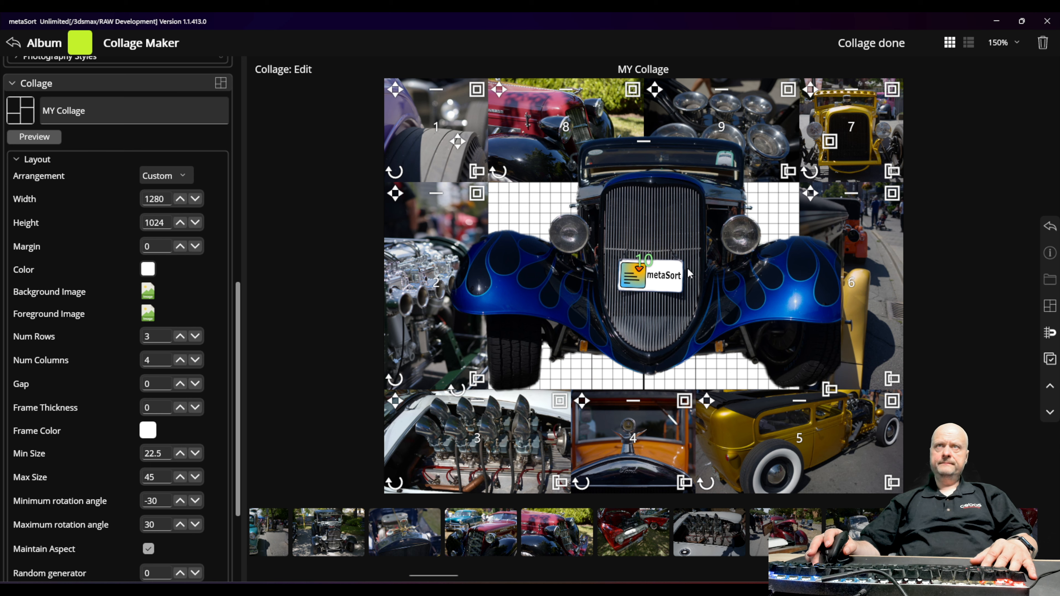
pyautogui.moveTo(456, 397); pyautogui.dragTo(424, 322)
pyautogui.moveTo(660, 268); pyautogui.dragTo(655, 281)
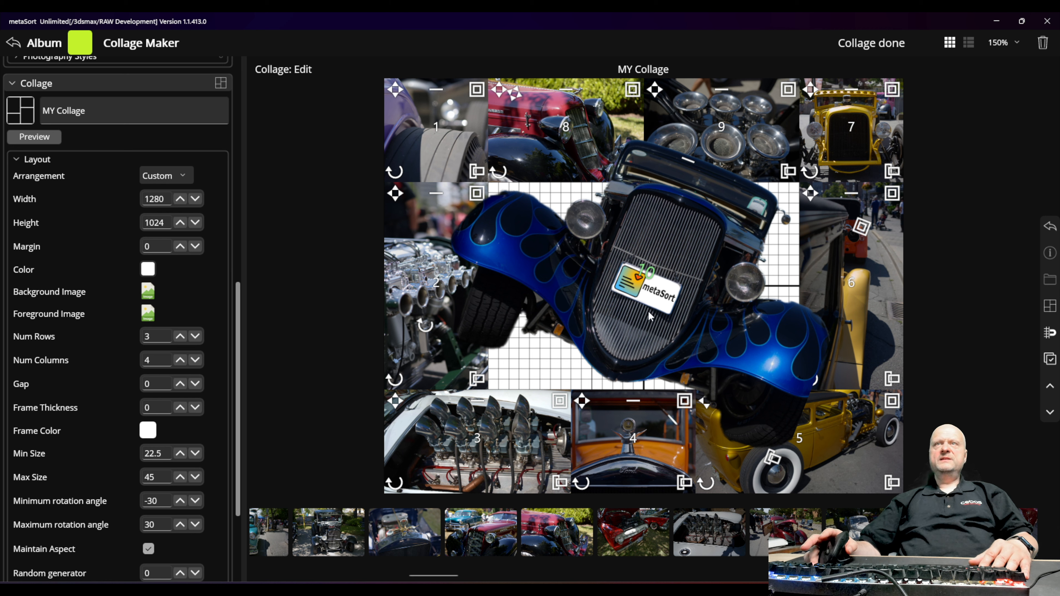
pyautogui.click(32, 138)
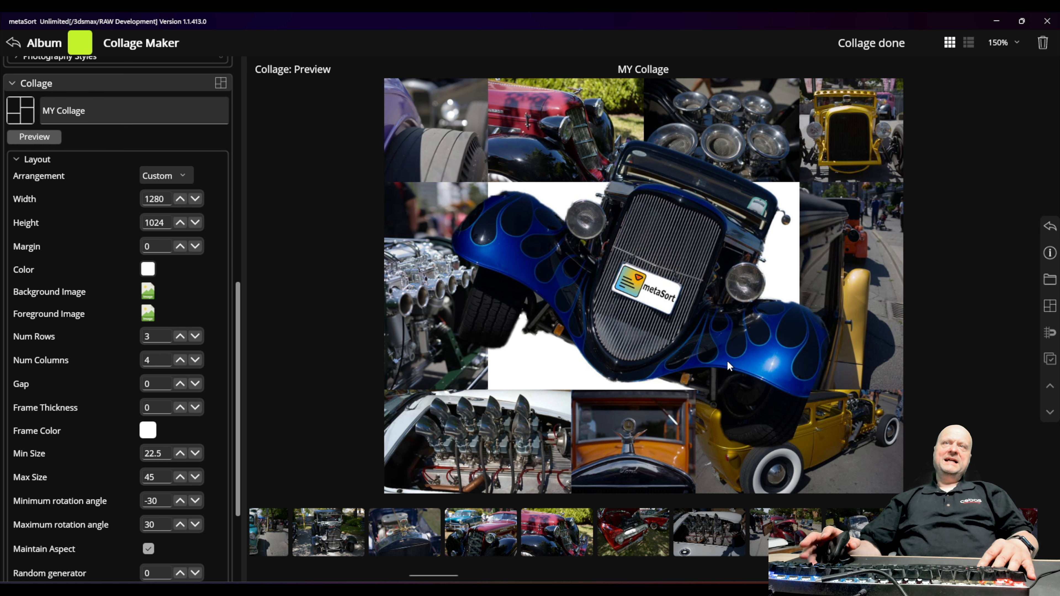
# Enable the collage's drop shadow and set its size to 3 and its opacity to 80
pyautogui.scroll(-3, 172, 360)
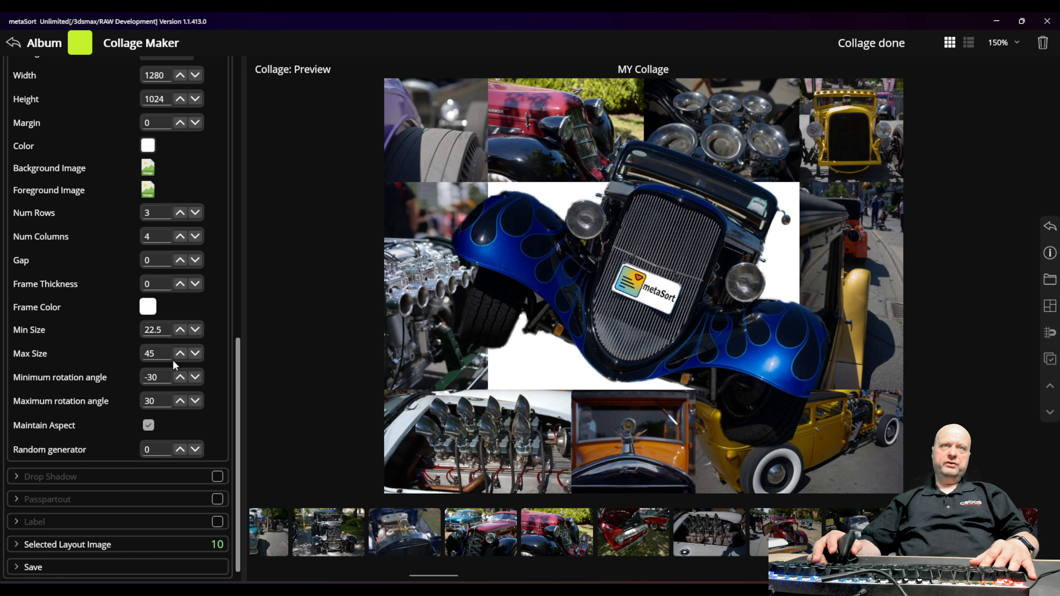
pyautogui.click(218, 476)
pyautogui.click(16, 477)
pyautogui.scroll(-2, 52, 474)
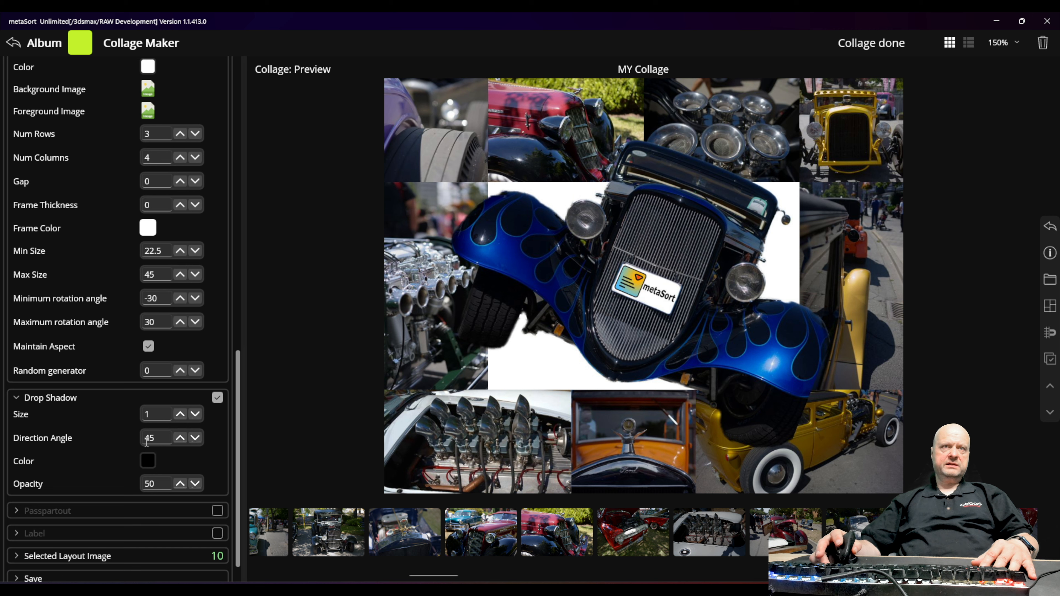
pyautogui.doubleClick(142, 415)
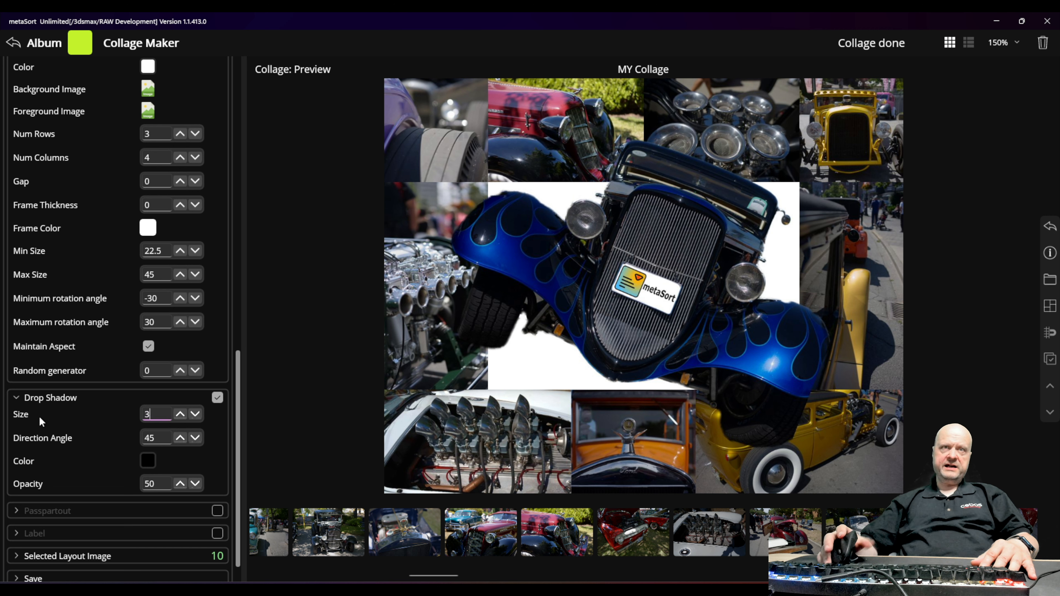
pyautogui.doubleClick(161, 485)
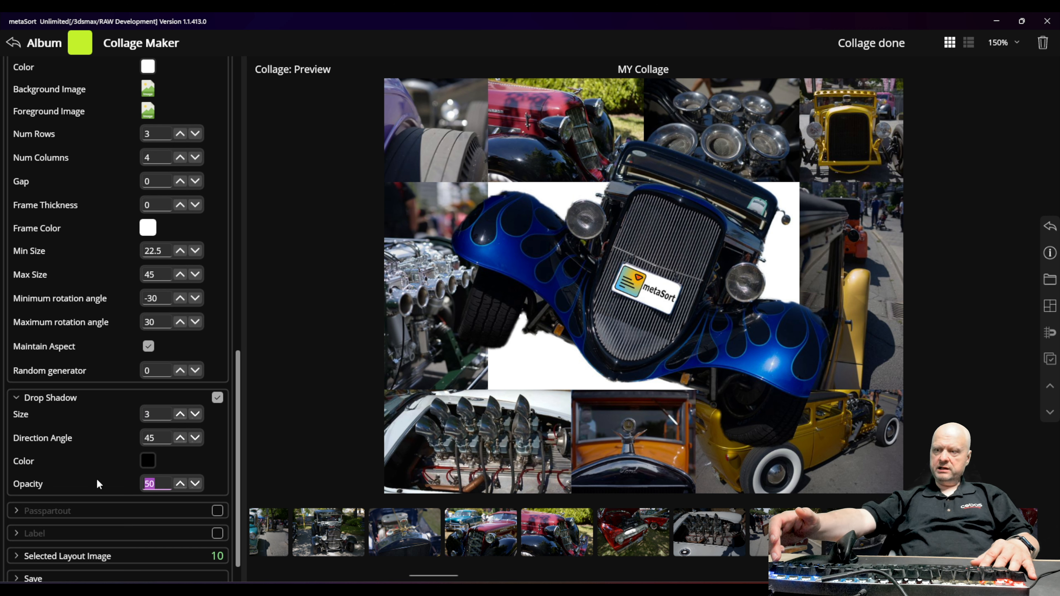
pyautogui.write('80')
pyautogui.press('Return')
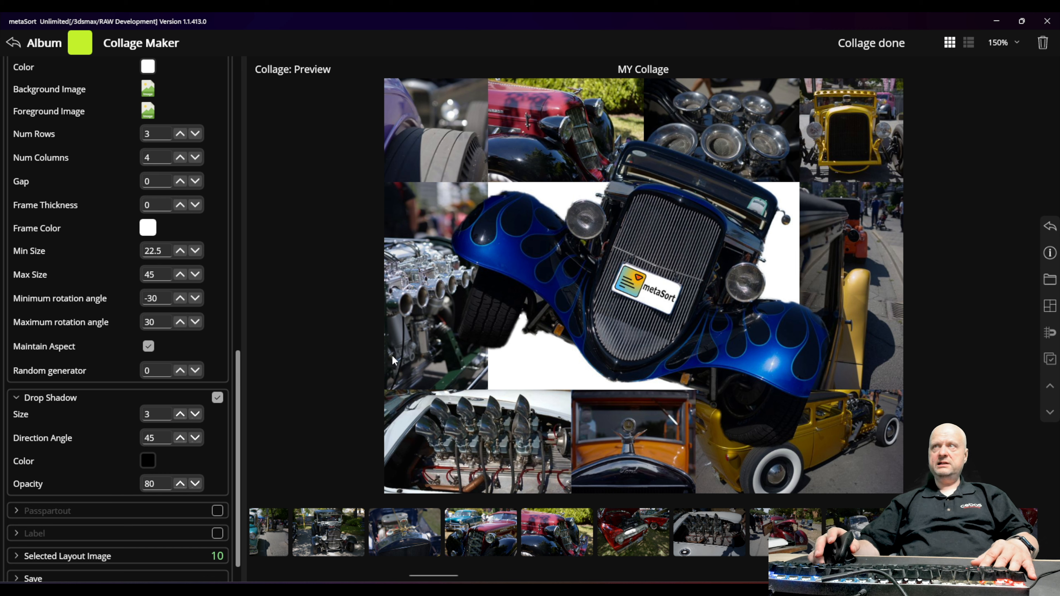
# Switch the collage to editing and preview it again with the drop shadow applied
pyautogui.click(1052, 308)
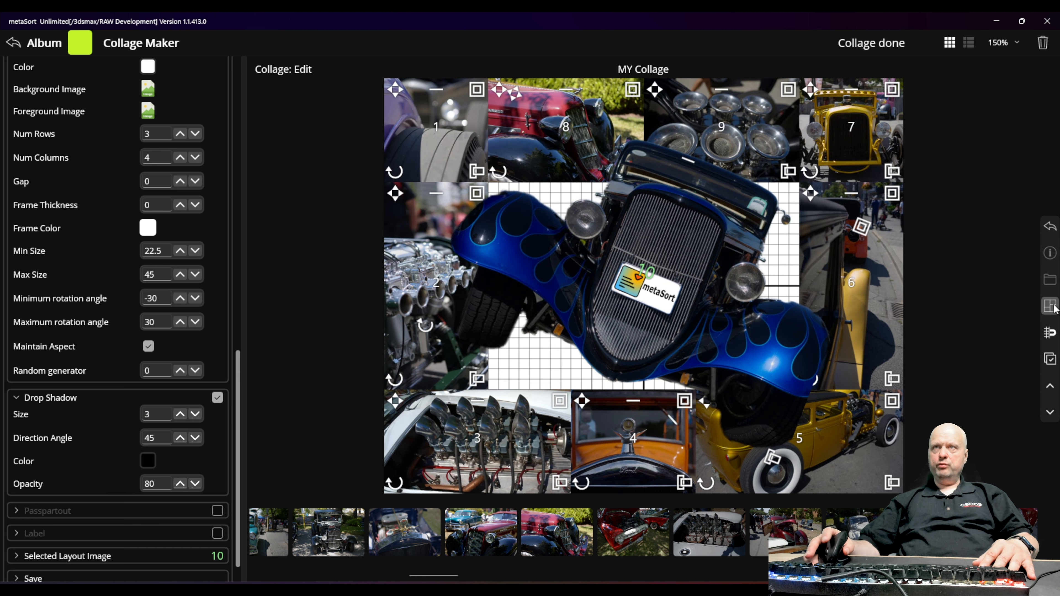
pyautogui.scroll(4, 153, 188)
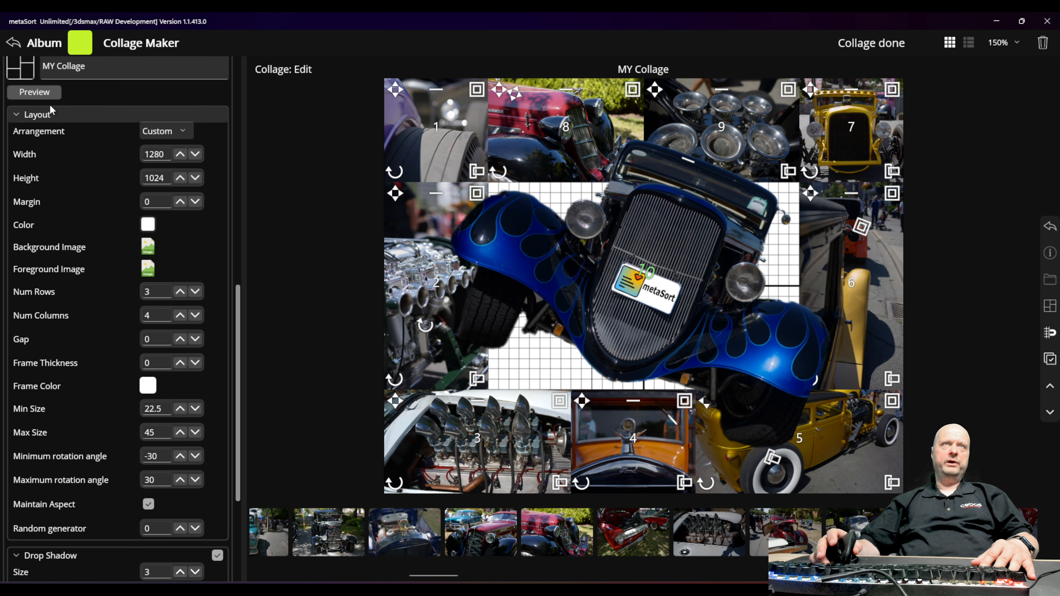
pyautogui.click(39, 95)
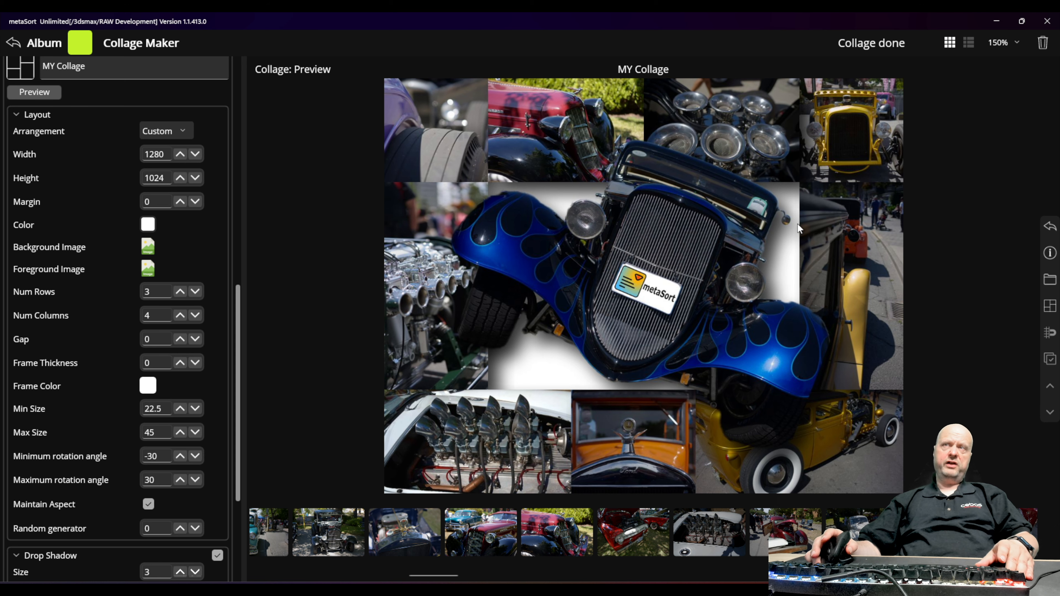
# Leave the collage preview, show the collage overview, and delete MY Collage from the saved collages
pyautogui.click(1050, 228)
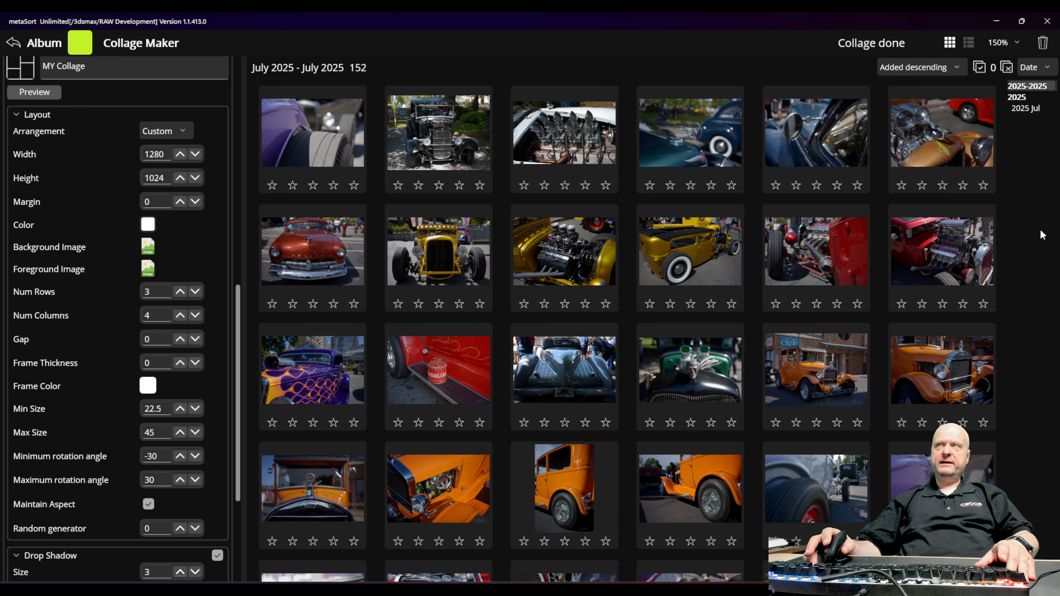
pyautogui.scroll(8, 169, 366)
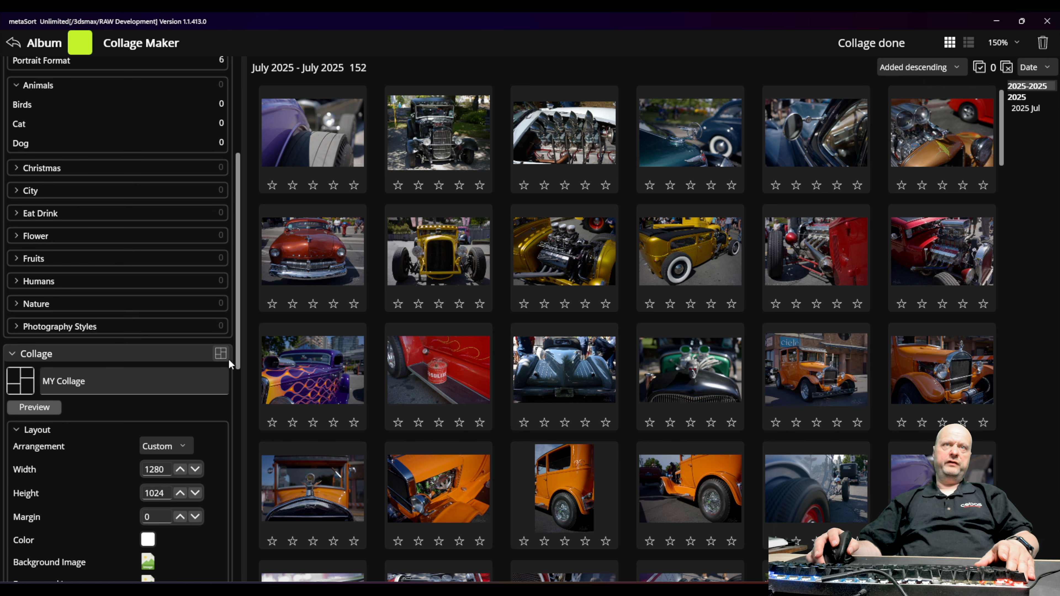
pyautogui.click(221, 353)
pyautogui.rightClick(431, 88)
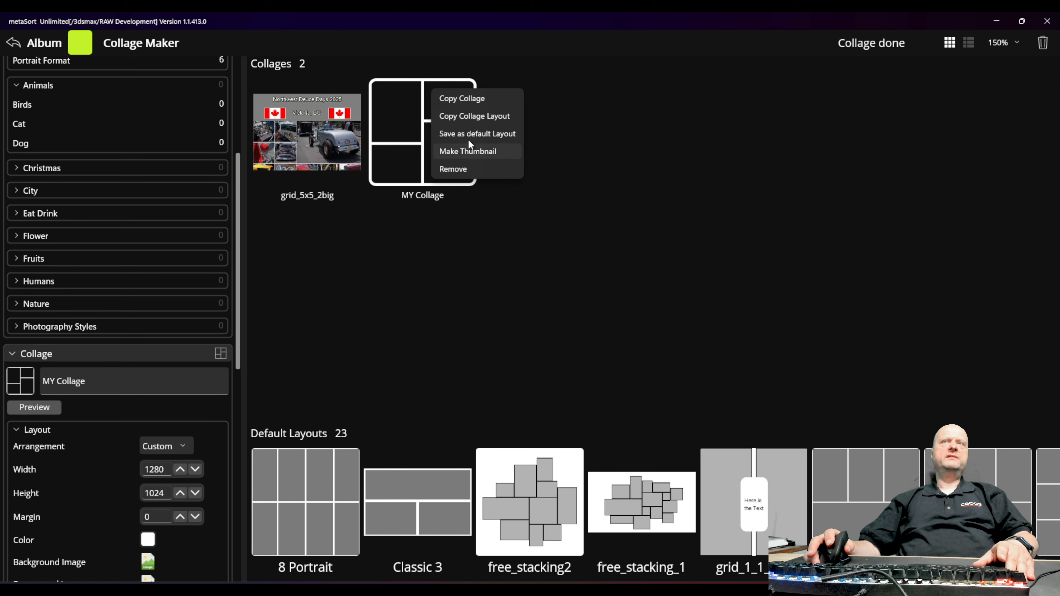
pyautogui.click(466, 172)
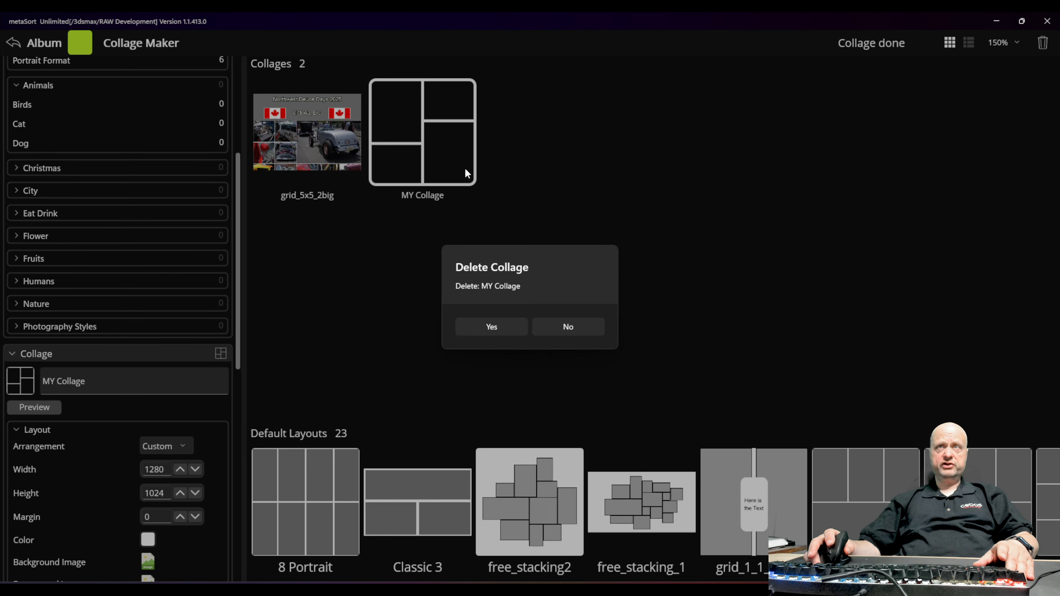
pyautogui.click(491, 325)
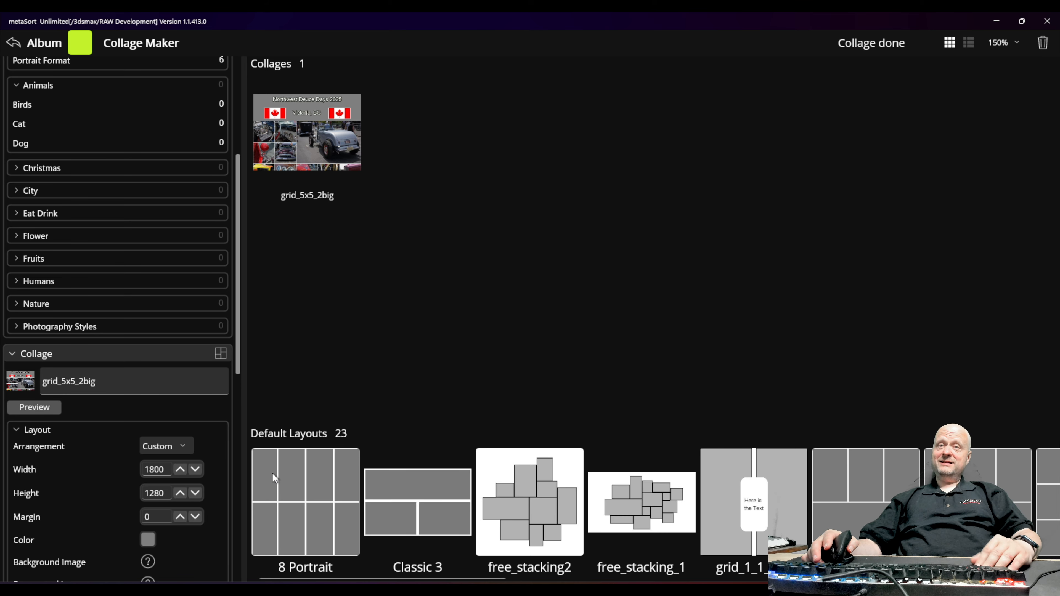
# Browse the default layouts to examine the available ready-made grid and stacking arrangements
pyautogui.scroll(-10, 309, 474)
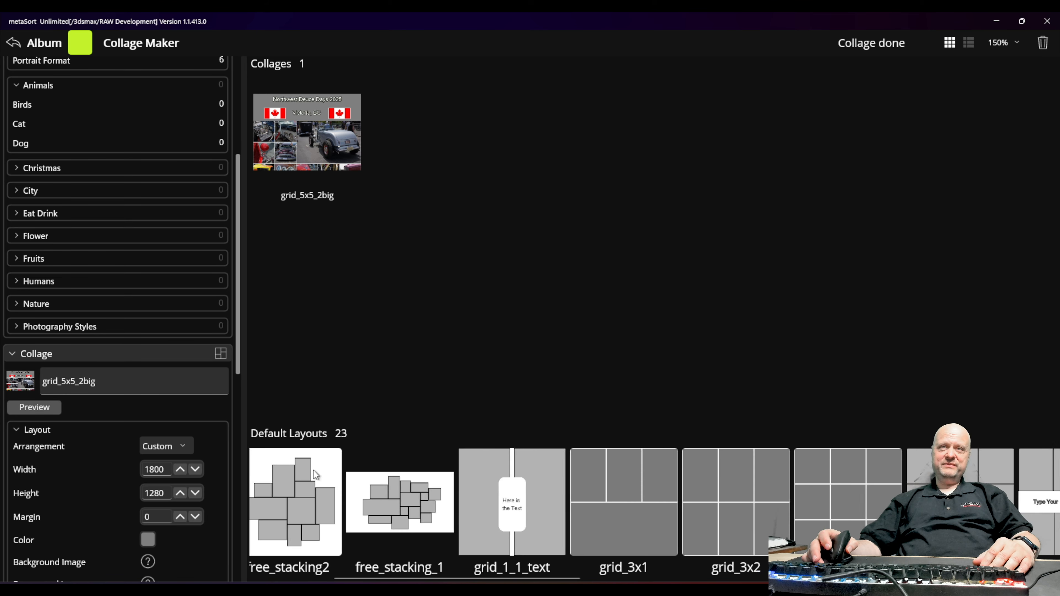
pyautogui.scroll(-5, 337, 494)
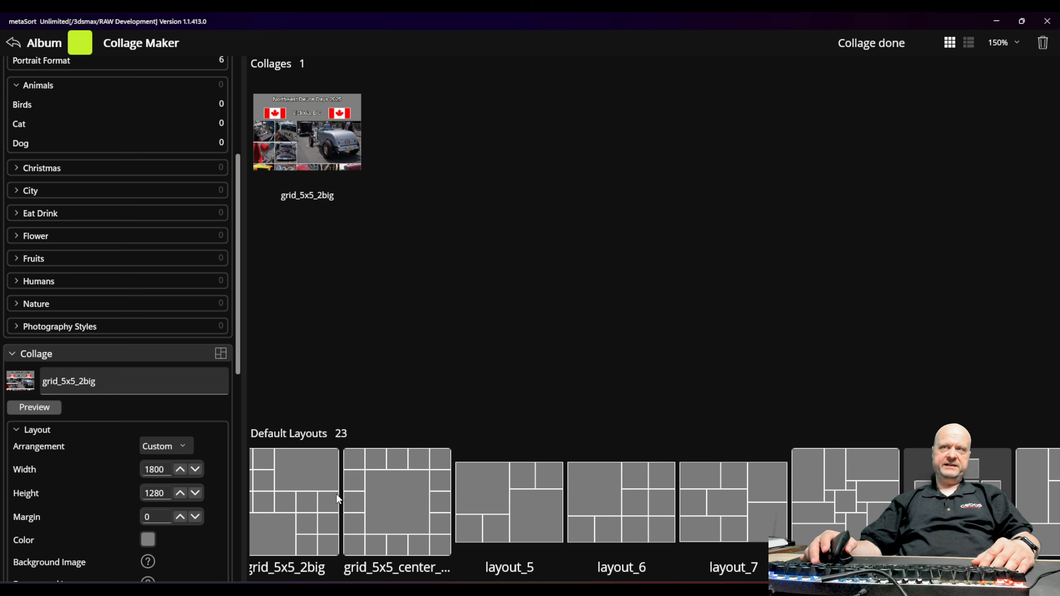
pyautogui.scroll(4, 397, 523)
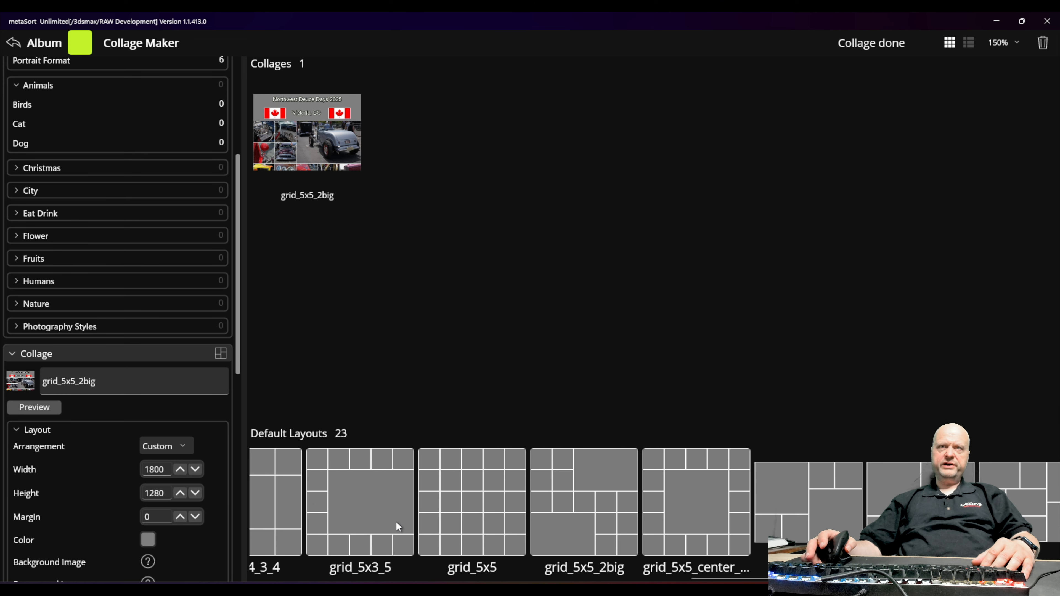
pyautogui.scroll(4, 397, 522)
pyautogui.scroll(-3, 400, 526)
pyautogui.scroll(-5, 403, 525)
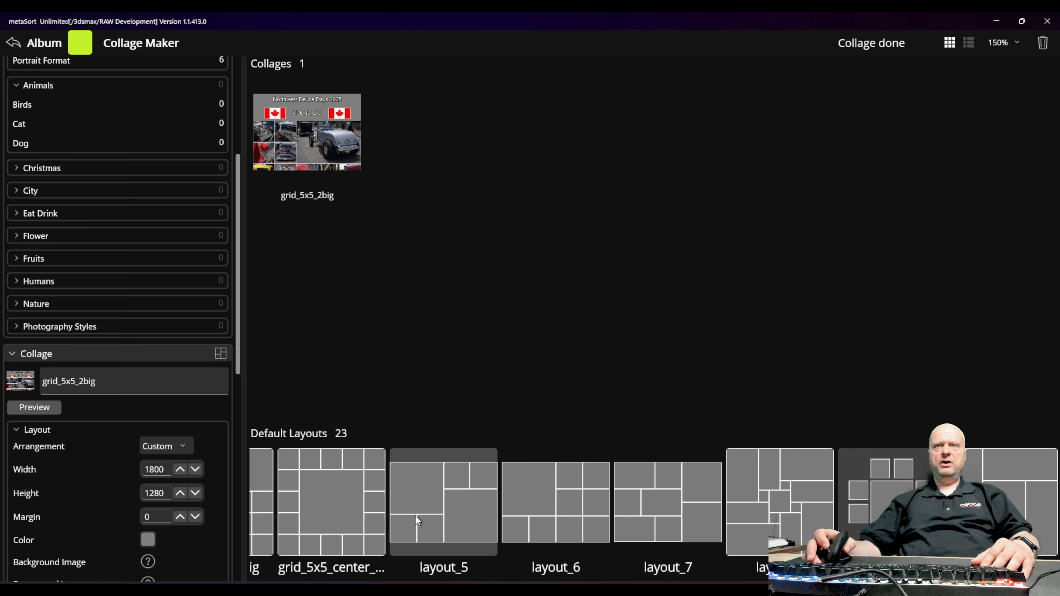
pyautogui.scroll(2, 418, 511)
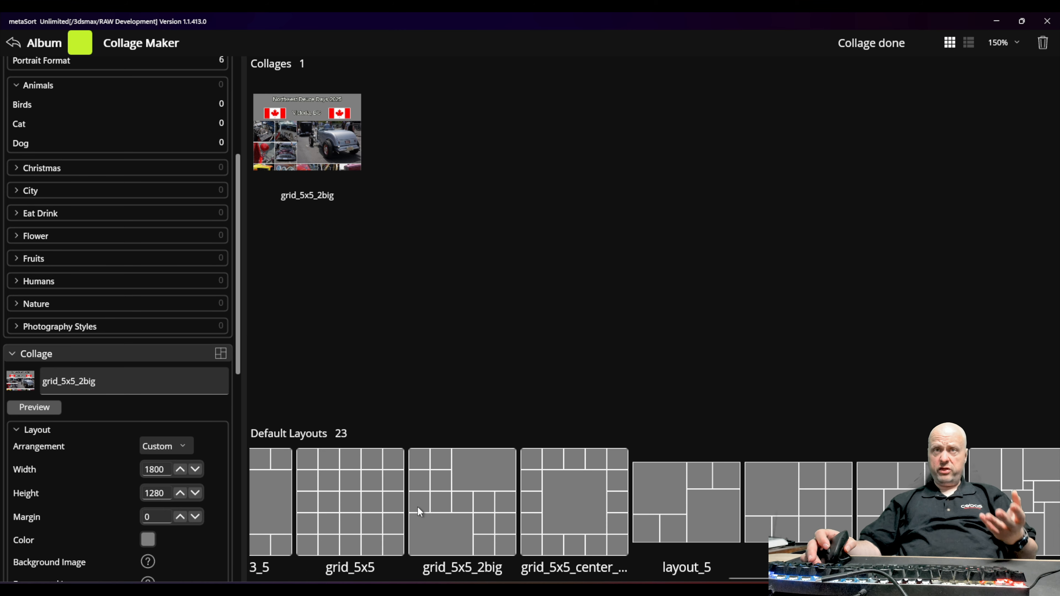
pyautogui.scroll(4, 419, 511)
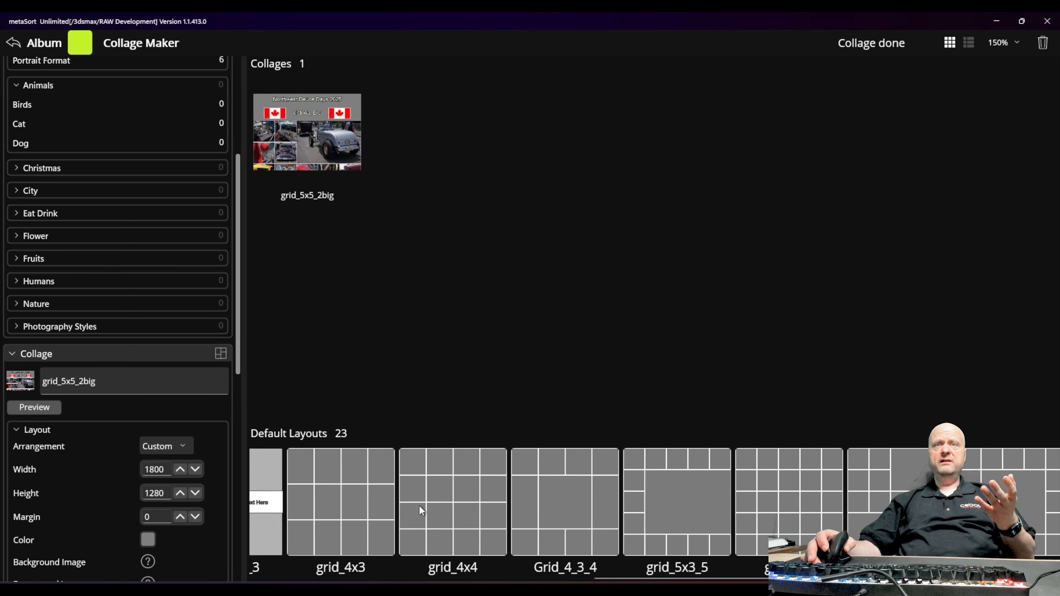
pyautogui.scroll(8, 419, 506)
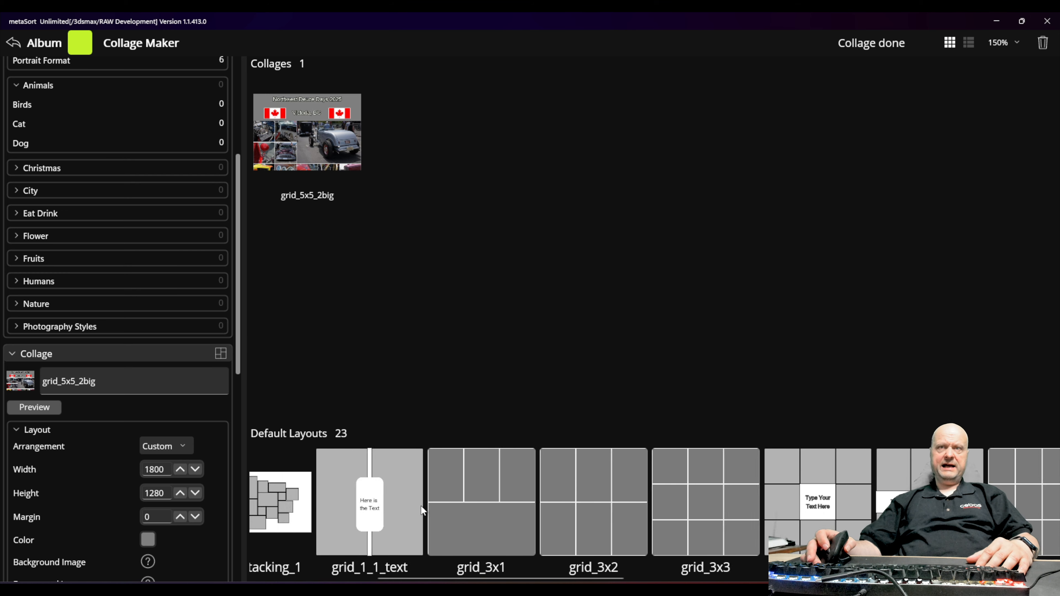
pyautogui.scroll(5, 423, 510)
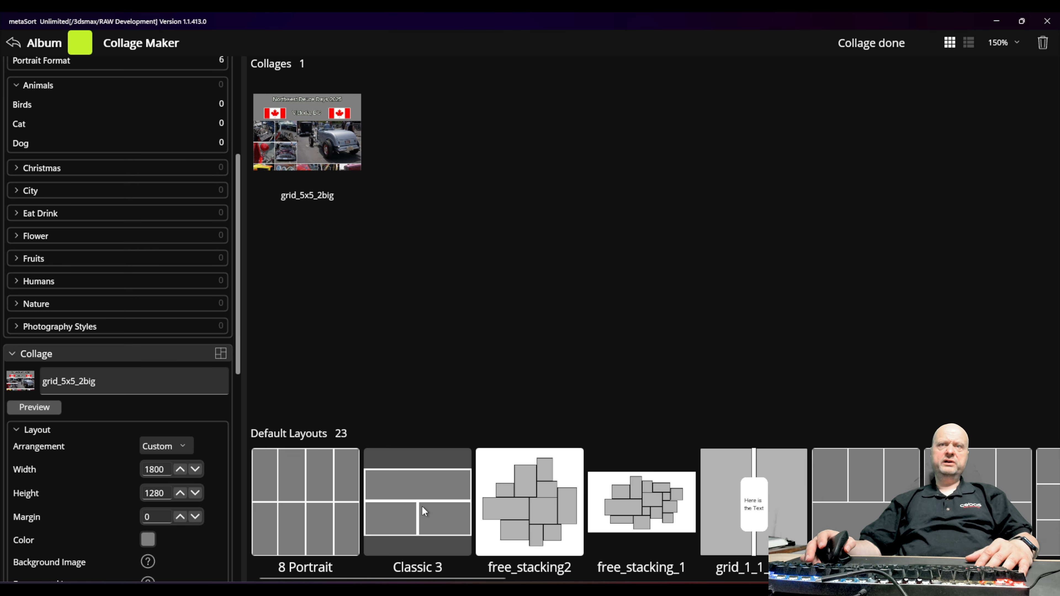
pyautogui.scroll(-8, 421, 505)
pyautogui.scroll(-3, 420, 504)
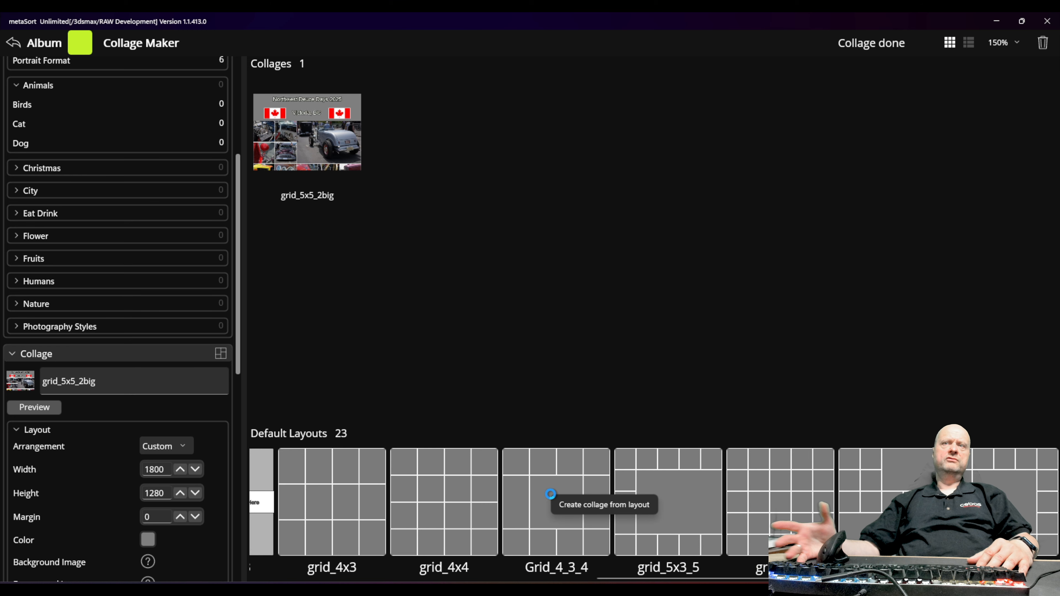
# Create a collage from the Grid_4_3_4 default layout, rename it My Collage, and open it for editing
pyautogui.click(596, 512)
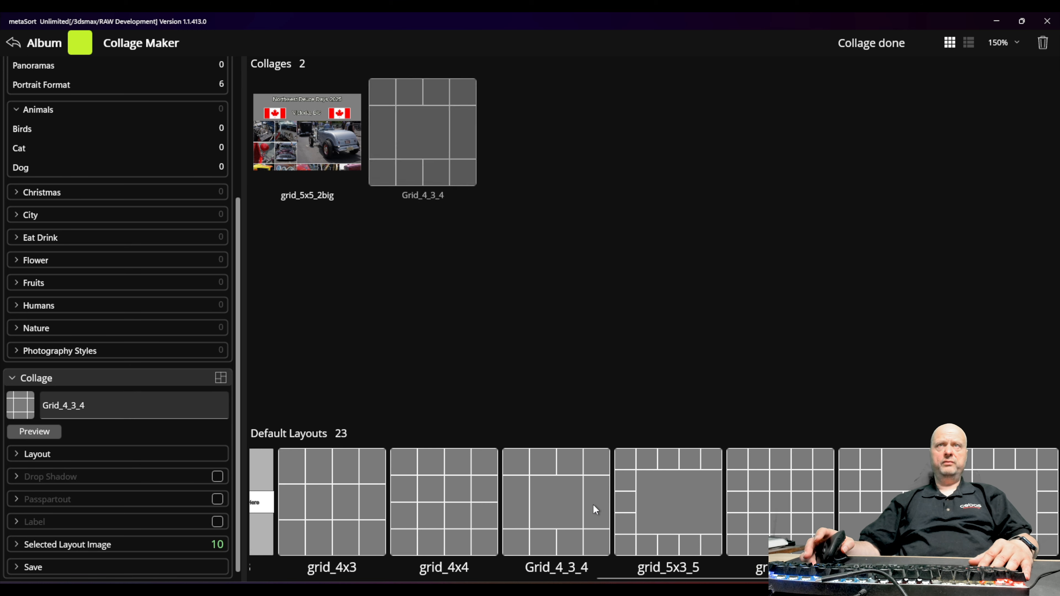
pyautogui.doubleClick(95, 406)
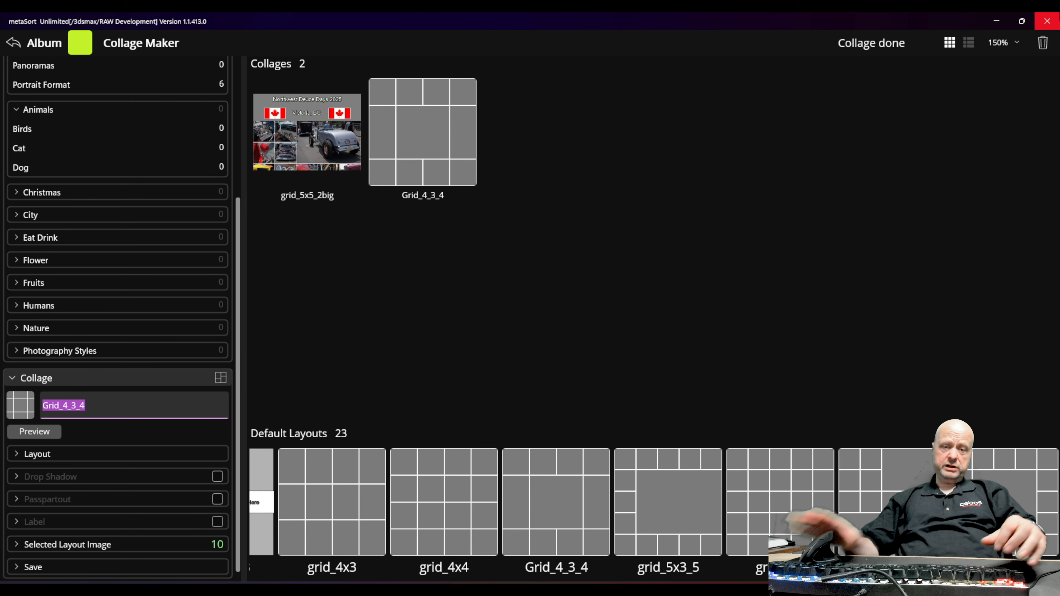
pyautogui.write('My Collage')
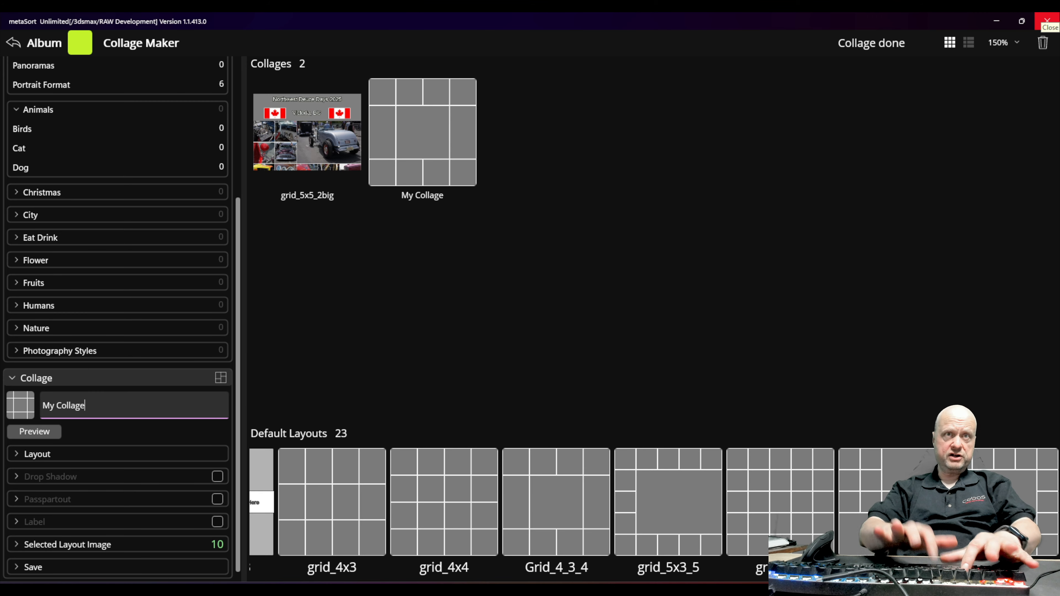
pyautogui.doubleClick(435, 141)
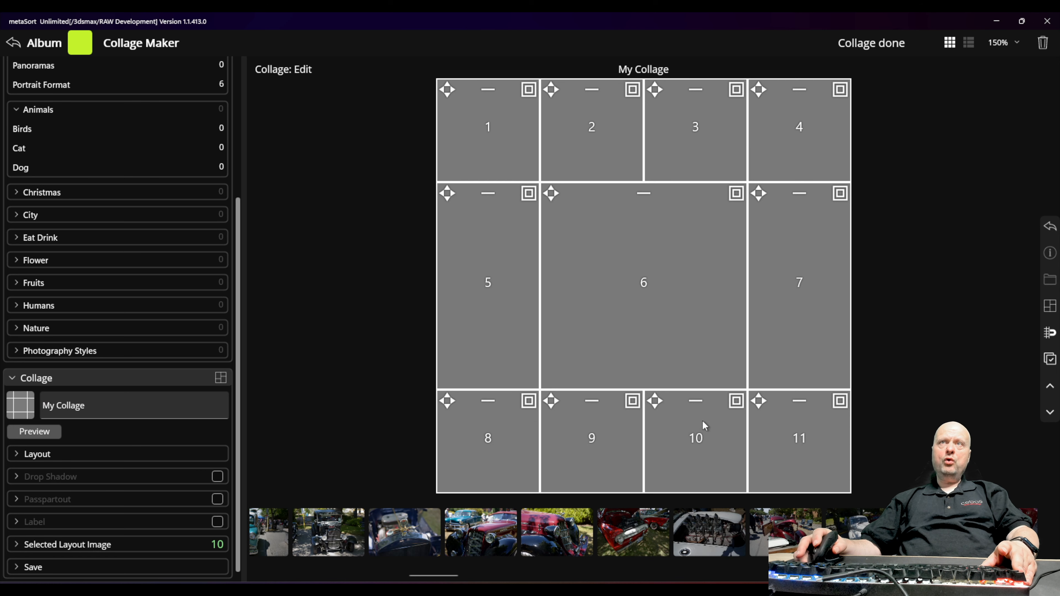
pyautogui.click(734, 325)
pyautogui.click(789, 307)
pyautogui.click(819, 137)
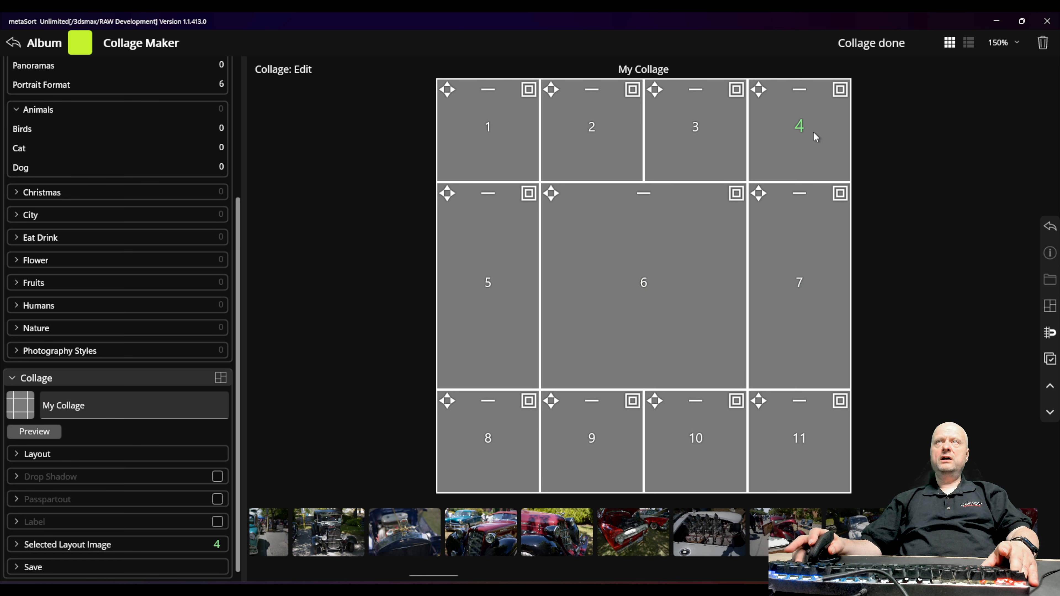
pyautogui.click(710, 121)
pyautogui.click(588, 123)
pyautogui.click(486, 135)
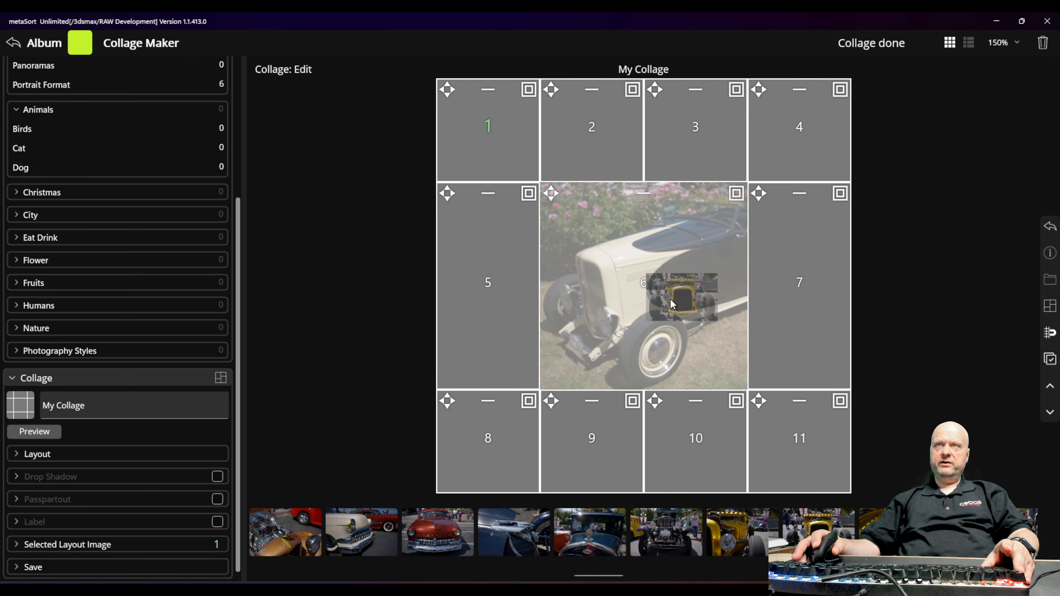
# Fill the middle row with a centered yellow hot rod in frame 6, a dark car close-up in frame 7 and an orange car in frame 5
pyautogui.moveTo(672, 304); pyautogui.dragTo(664, 306)
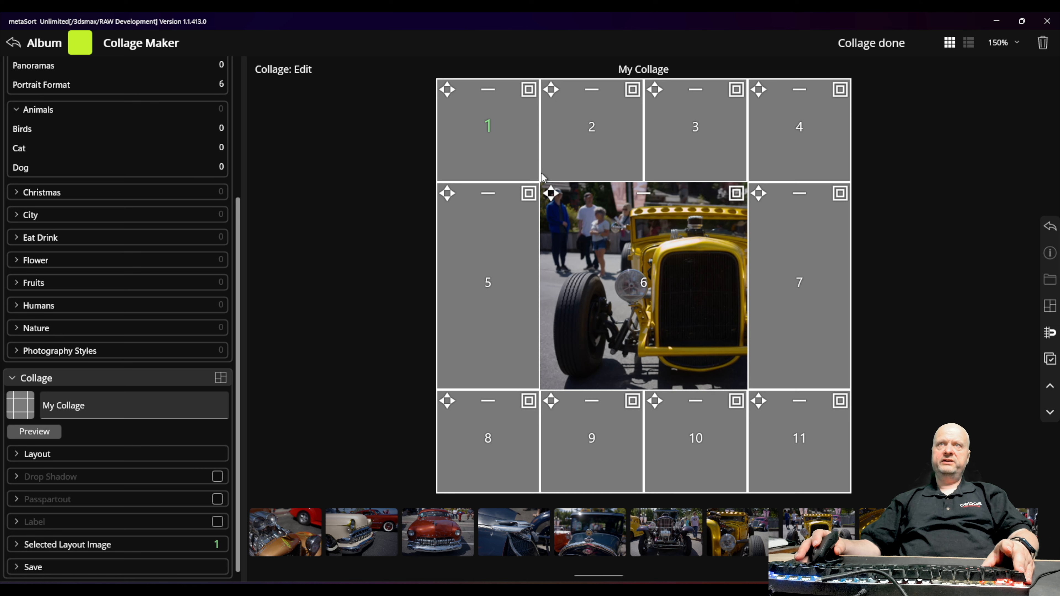
pyautogui.moveTo(552, 193); pyautogui.dragTo(504, 195)
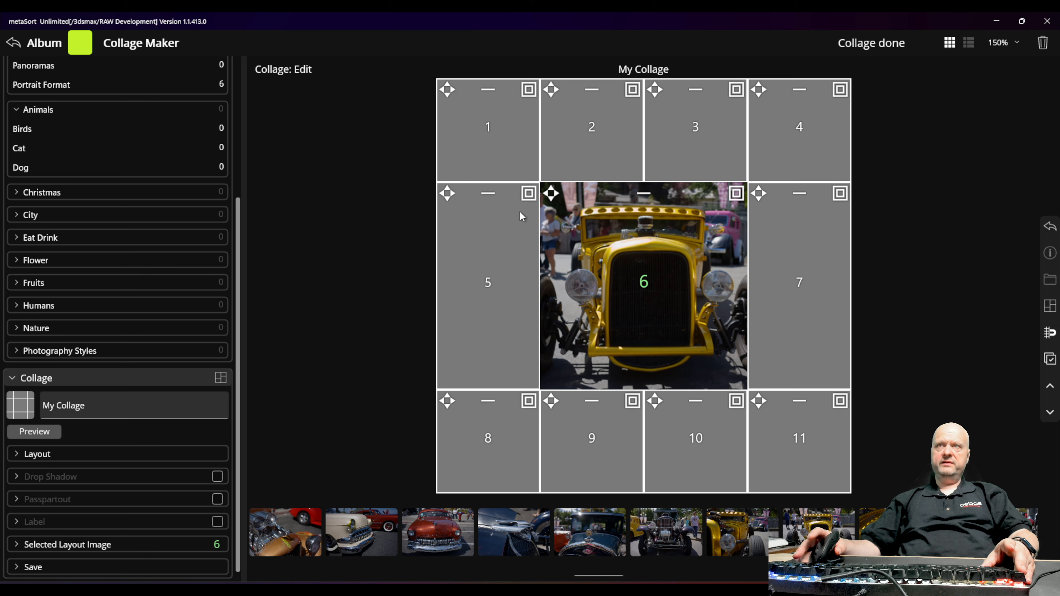
pyautogui.scroll(-15, 644, 532)
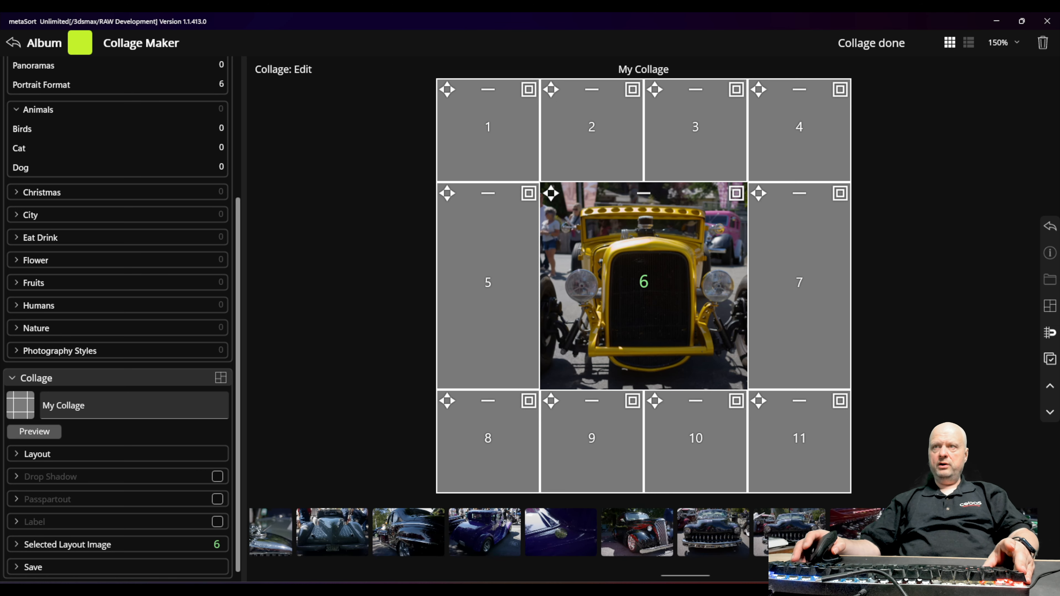
pyautogui.scroll(-15, 643, 532)
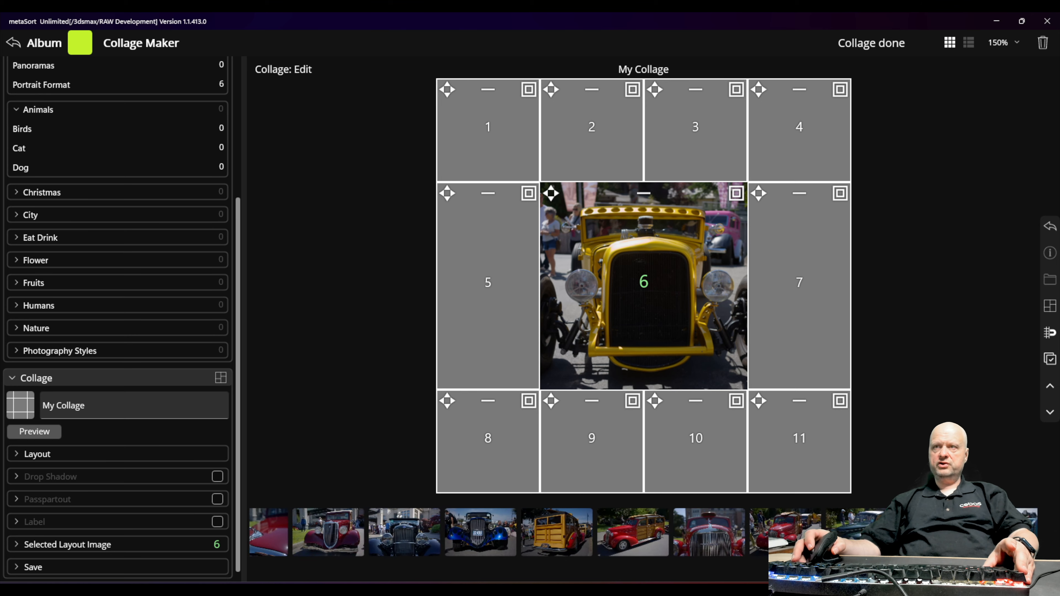
pyautogui.moveTo(668, 532); pyautogui.dragTo(776, 324)
pyautogui.scroll(-5, 643, 532)
pyautogui.moveTo(872, 527); pyautogui.dragTo(487, 292)
# Fill the bottom row with orange car photos in frames 8 and 9, repositioned, a red-rimmed wheel in frame 10 and a black car in frame 11
pyautogui.moveTo(569, 532); pyautogui.dragTo(512, 443)
pyautogui.moveTo(646, 532); pyautogui.dragTo(592, 443)
pyautogui.click(442, 402)
pyautogui.moveTo(443, 401); pyautogui.dragTo(434, 401)
pyautogui.moveTo(551, 401); pyautogui.dragTo(512, 401)
pyautogui.scroll(-6, 572, 542)
pyautogui.moveTo(572, 542); pyautogui.dragTo(685, 443)
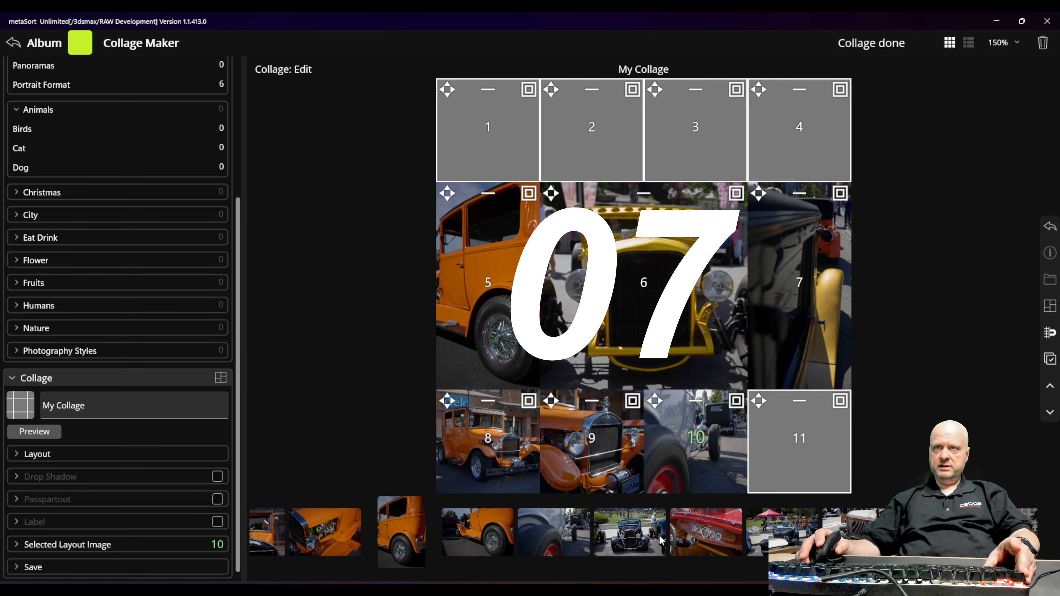
pyautogui.moveTo(660, 537); pyautogui.dragTo(794, 442)
# Place a black open-top car photo in frame 1 and a street crowd photo in frame 2 of the top row
pyautogui.moveTo(781, 532); pyautogui.dragTo(488, 126)
pyautogui.scroll(-5, 657, 538)
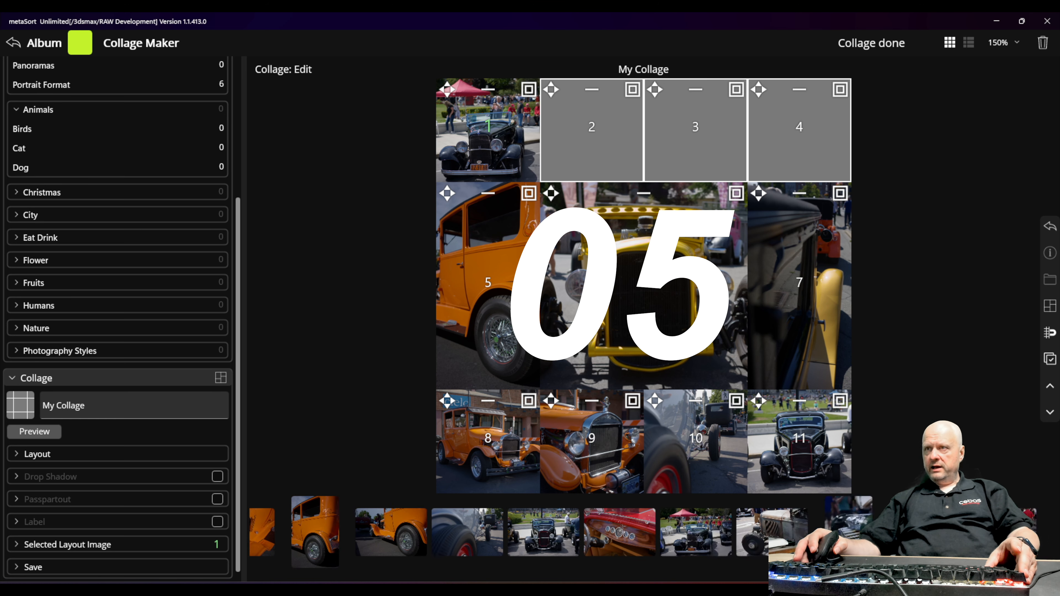
pyautogui.moveTo(657, 547); pyautogui.dragTo(592, 125)
pyautogui.click(592, 126)
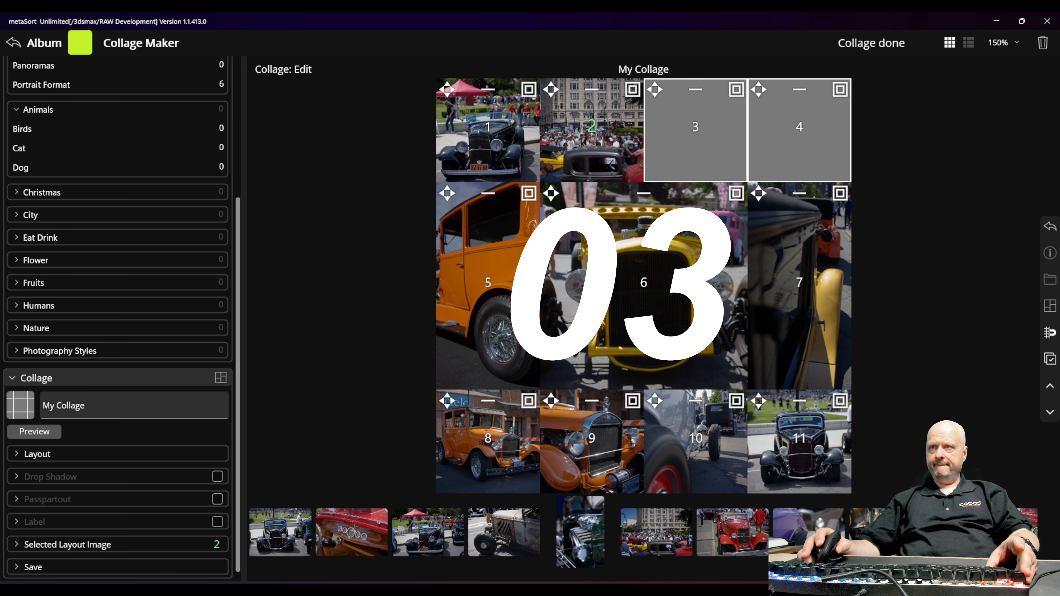
# Place an engine close-up in frame 3 and a black hot rod photo in frame 4, with the car centered in the frame
pyautogui.moveTo(581, 532); pyautogui.dragTo(691, 163)
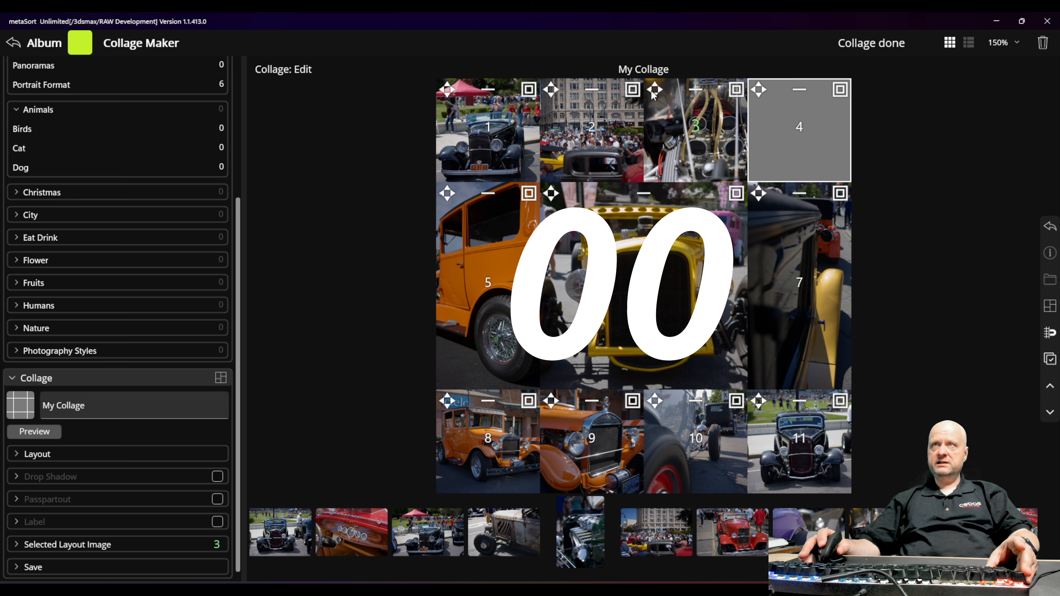
pyautogui.moveTo(889, 533); pyautogui.dragTo(829, 158)
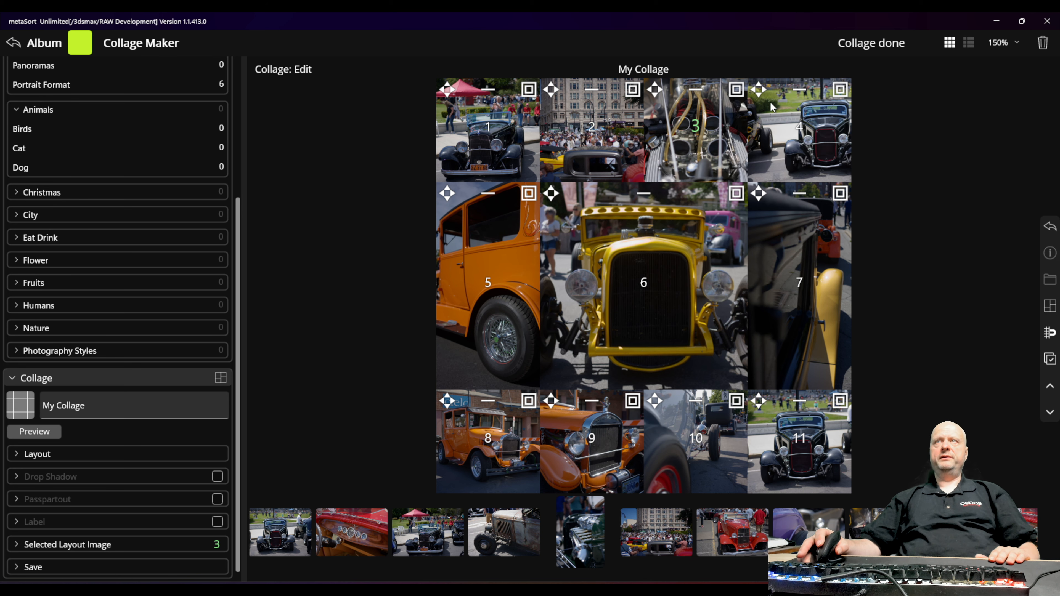
pyautogui.moveTo(759, 89); pyautogui.dragTo(736, 86)
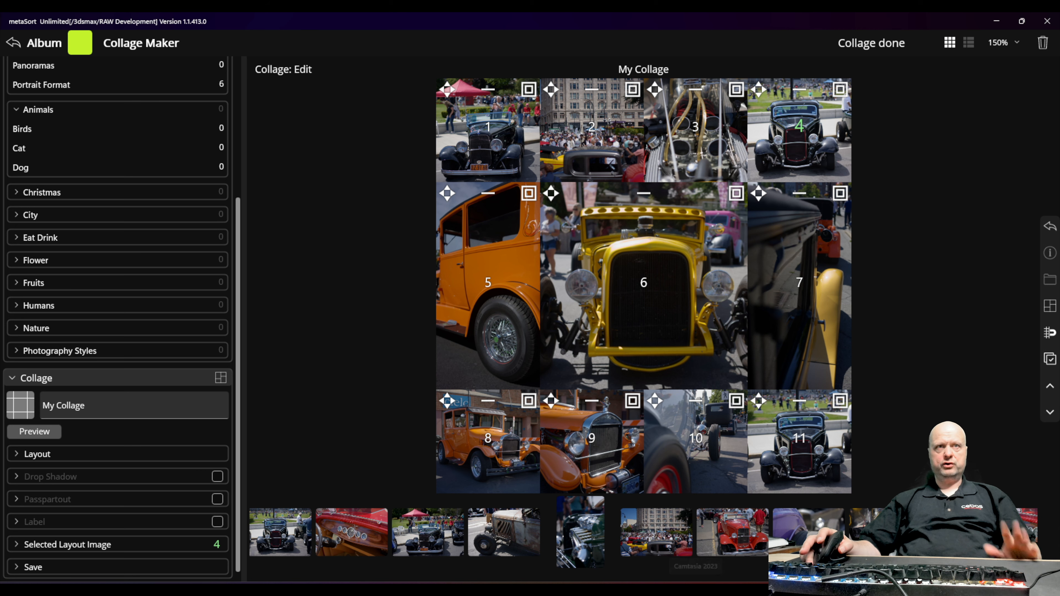
pyautogui.hotkey('alt', 'Tab')
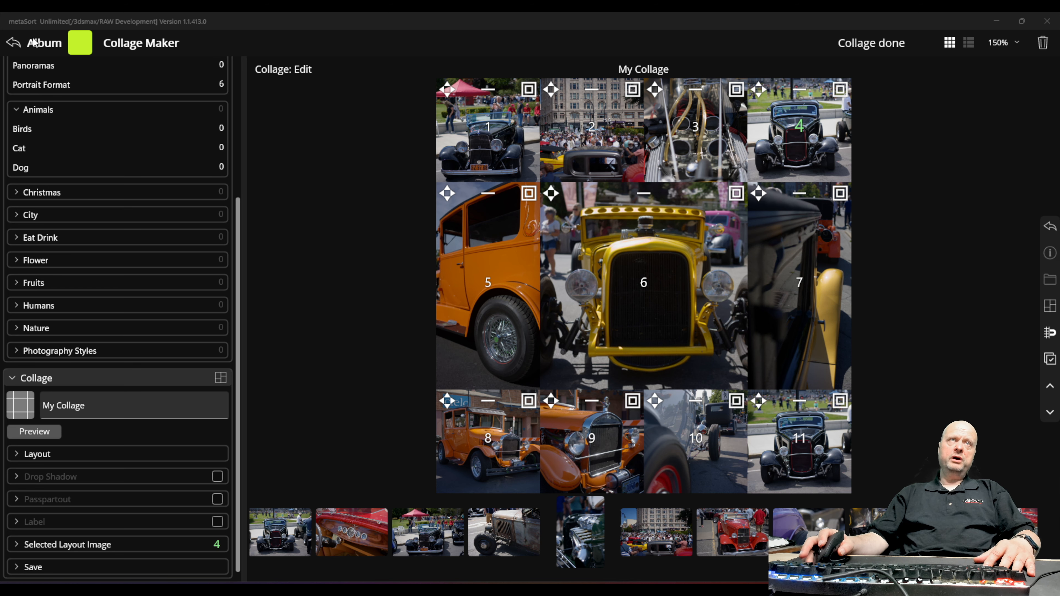
# Return to the collage overview and delete the My Collage collage
pyautogui.click(13, 42)
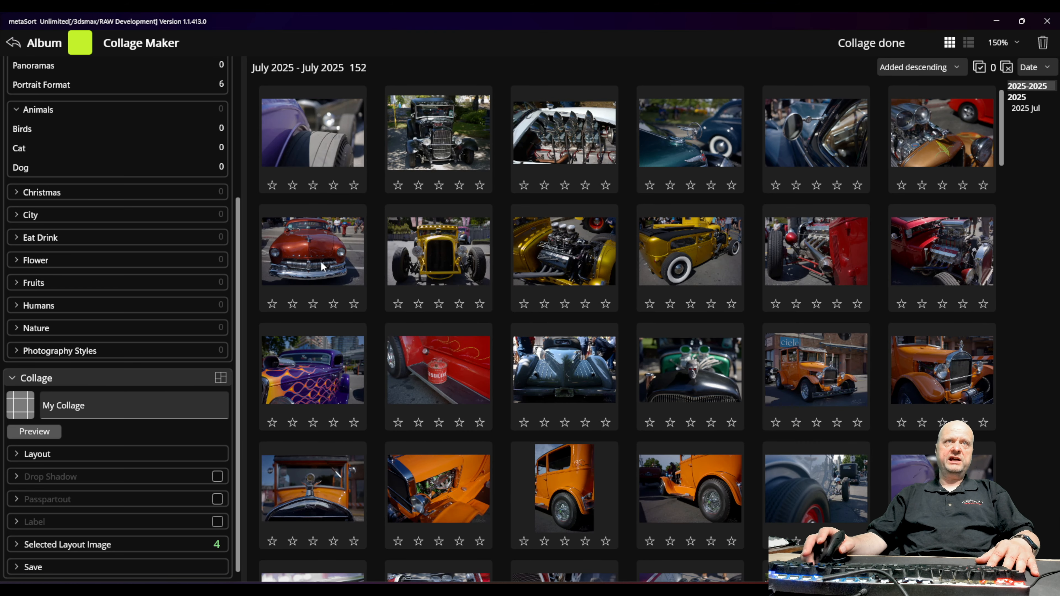
pyautogui.click(220, 377)
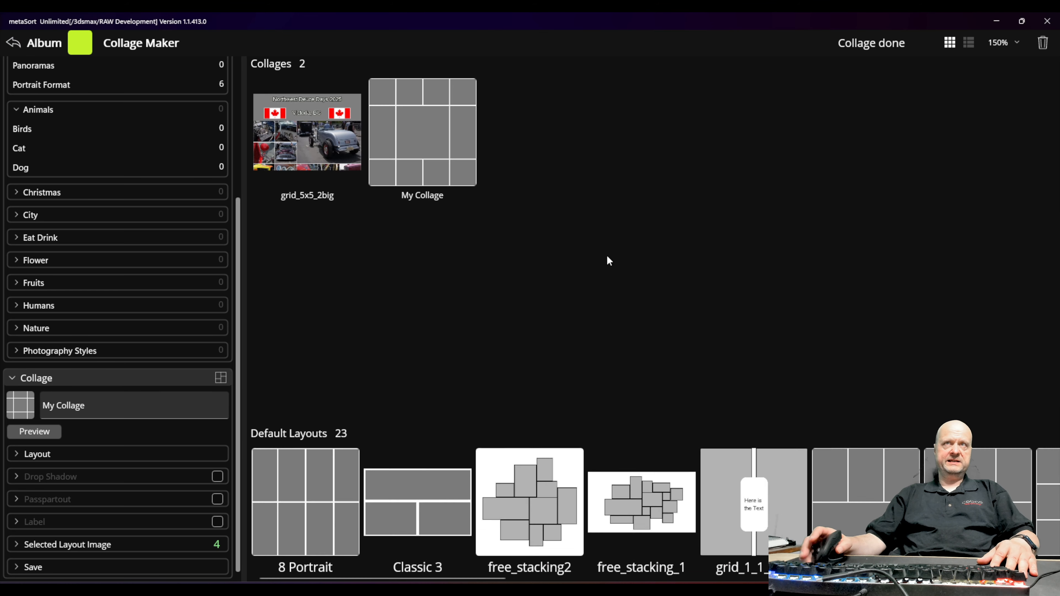
pyautogui.rightClick(426, 128)
pyautogui.click(462, 211)
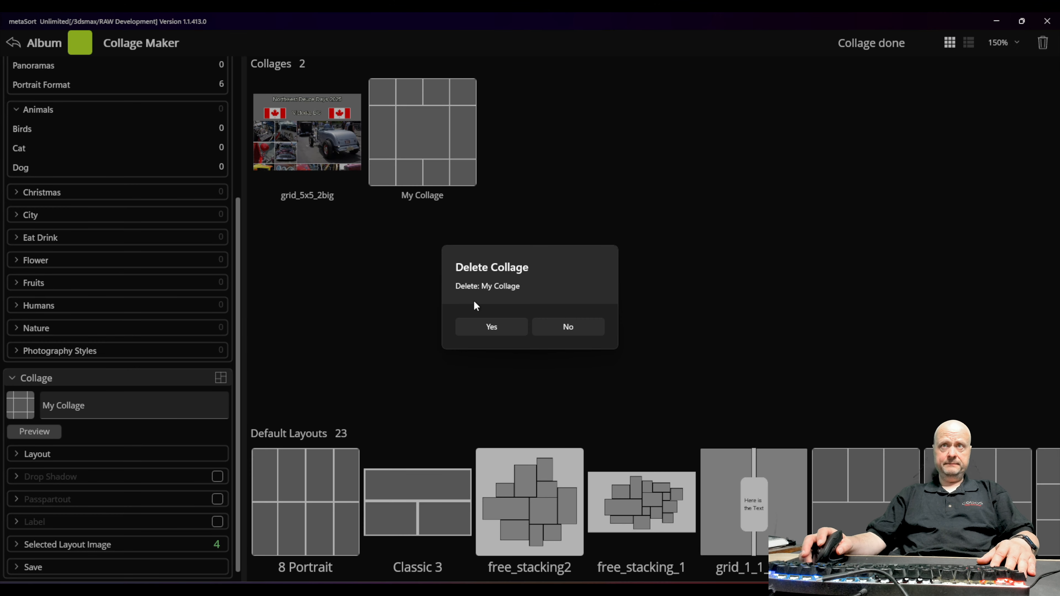
pyautogui.click(484, 326)
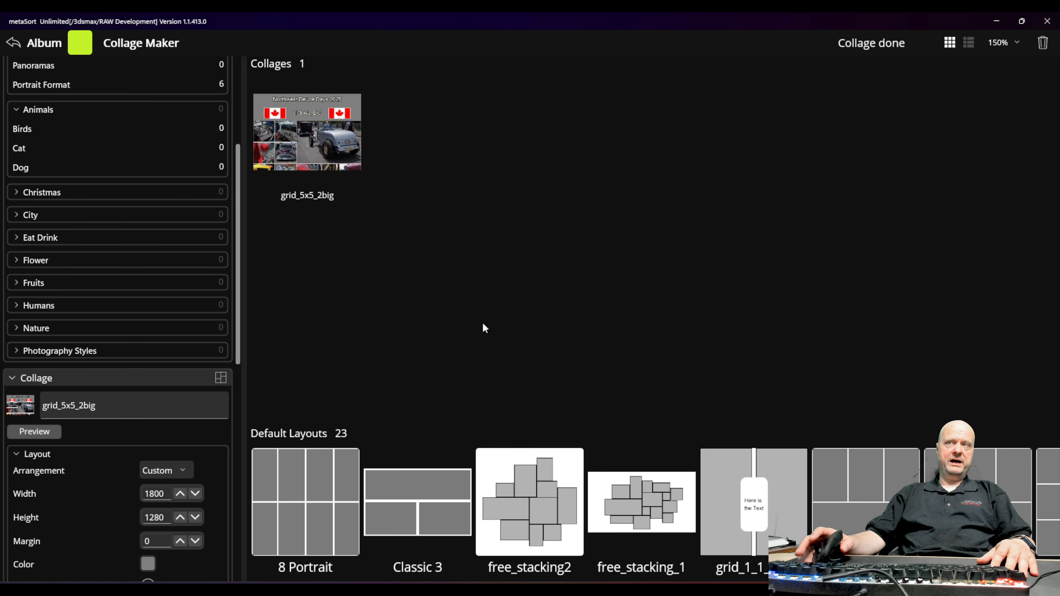
# Create a collage from the grid_5x5_center default layout, name it my layout, and open it for editing
pyautogui.hscroll(5, 588, 474)
pyautogui.hscroll(10, 584, 482)
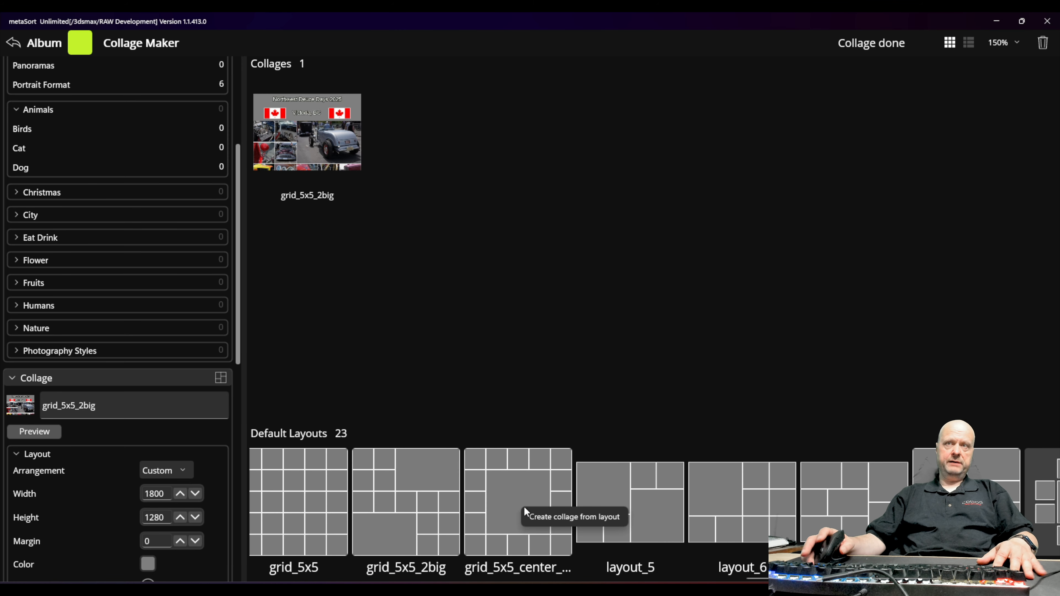
pyautogui.click(545, 522)
pyautogui.write('my laypout')
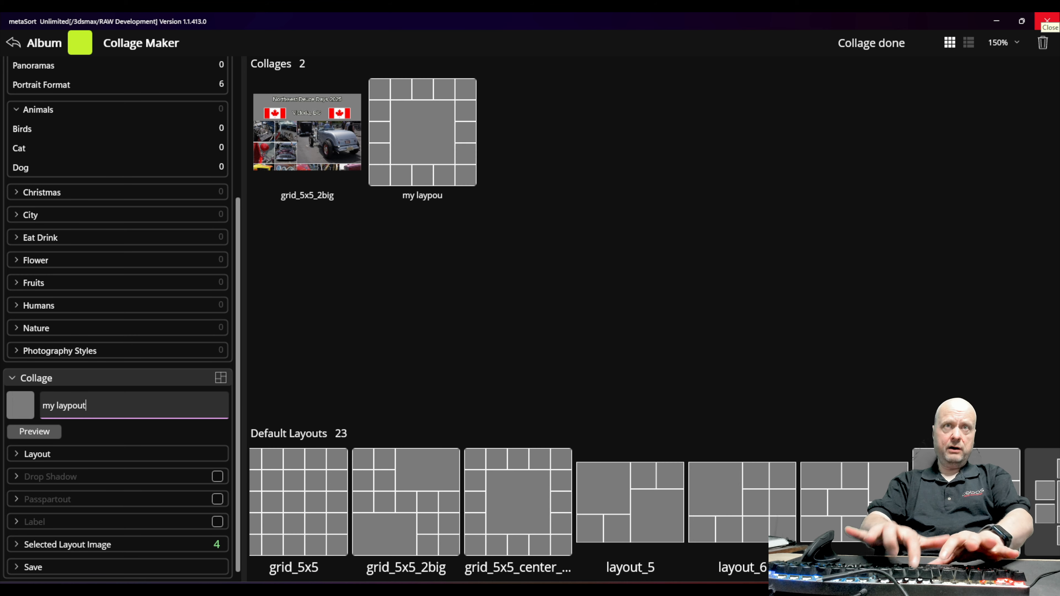
pyautogui.press('BackSpace')
pyautogui.press('BackSpace')
pyautogui.press('BackSpace')
pyautogui.press('BackSpace')
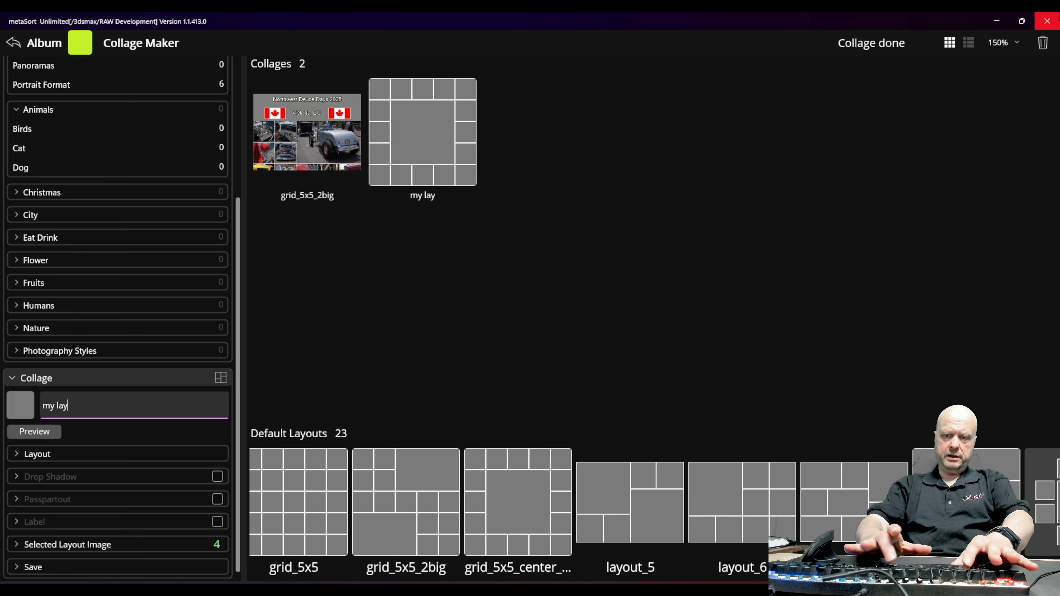
pyautogui.write('out')
pyautogui.doubleClick(422, 140)
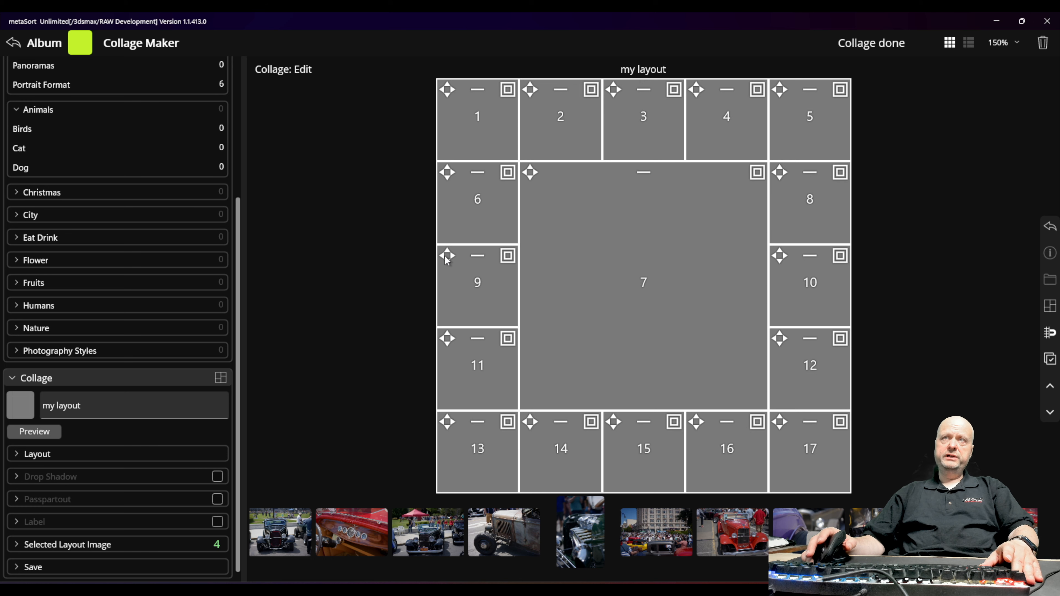
# Check the empty layout in preview mode and return to edit mode
pyautogui.click(631, 474)
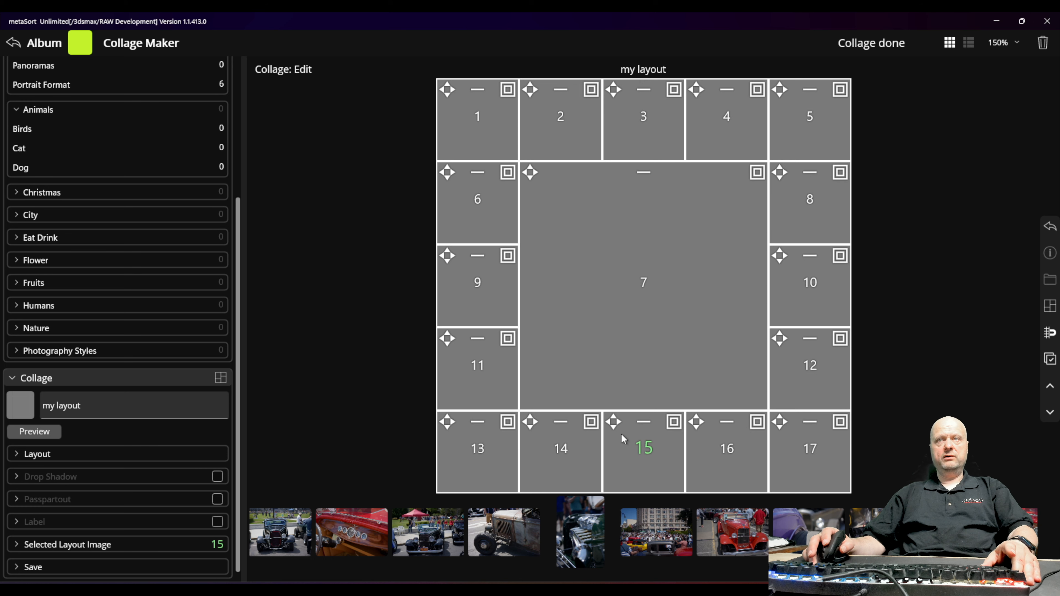
pyautogui.click(576, 454)
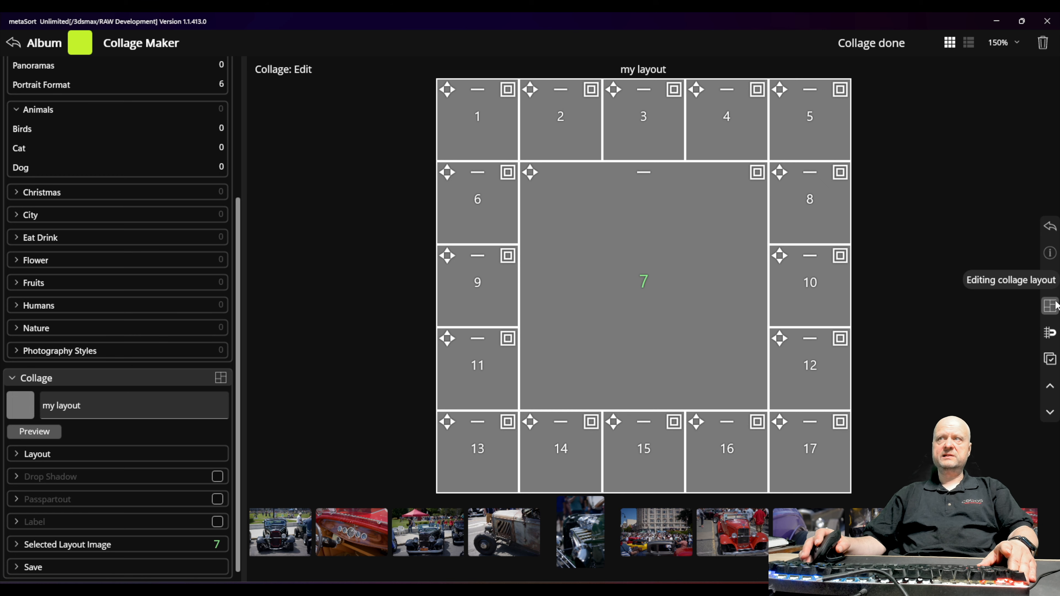
pyautogui.click(1051, 306)
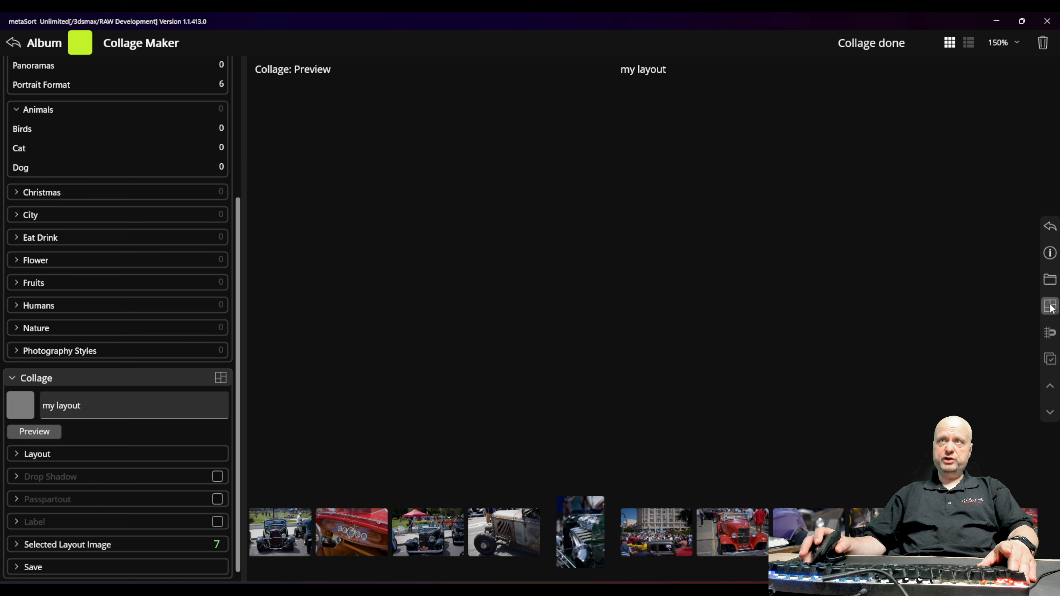
pyautogui.click(1051, 306)
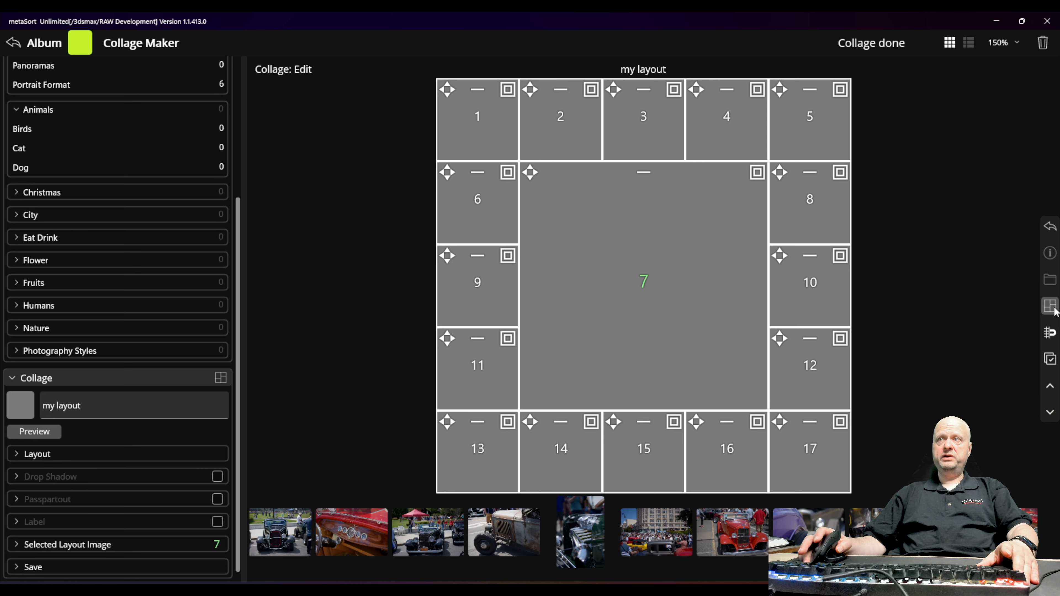
# Mark all frames of the layout, unlock them, and clear the marks
pyautogui.click(1051, 360)
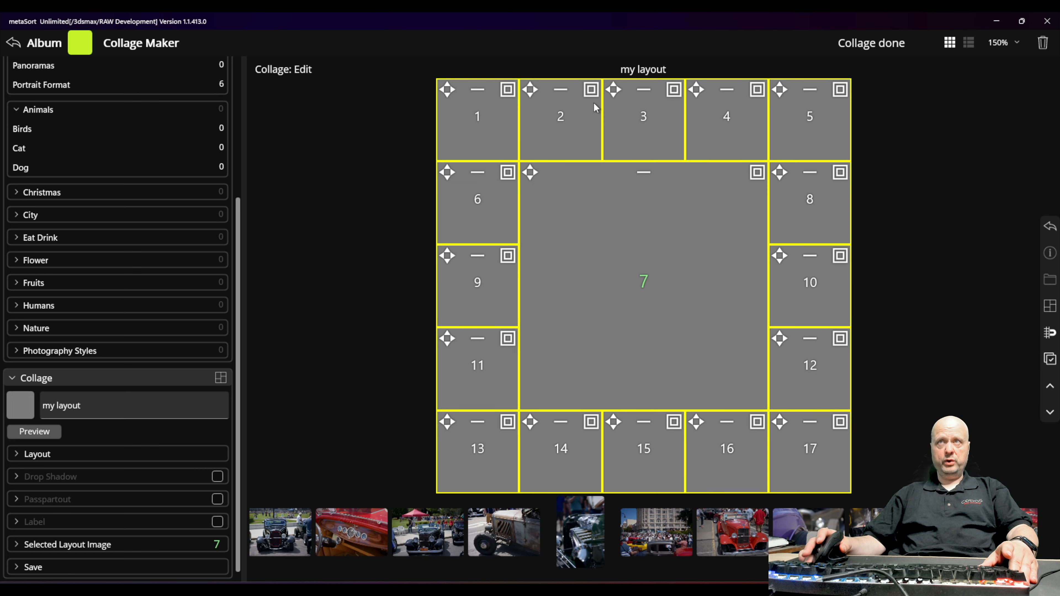
pyautogui.rightClick(1051, 360)
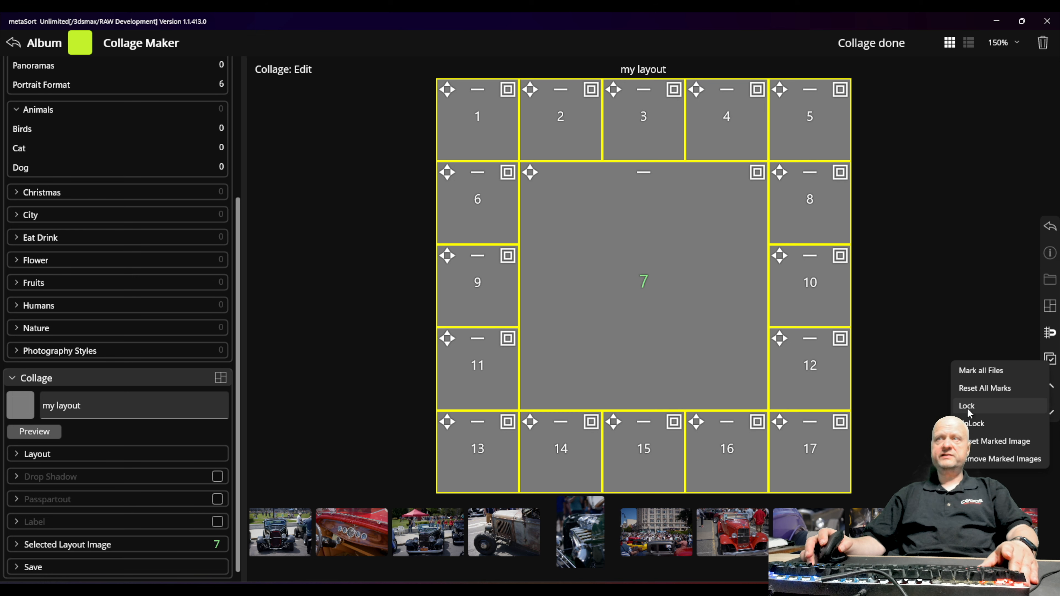
pyautogui.click(973, 424)
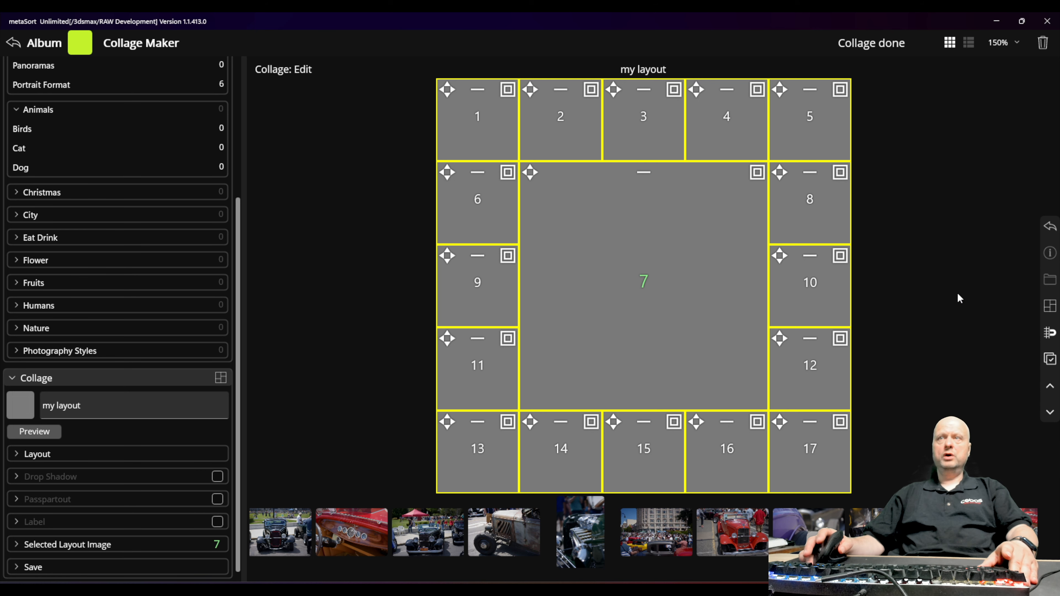
pyautogui.click(1051, 360)
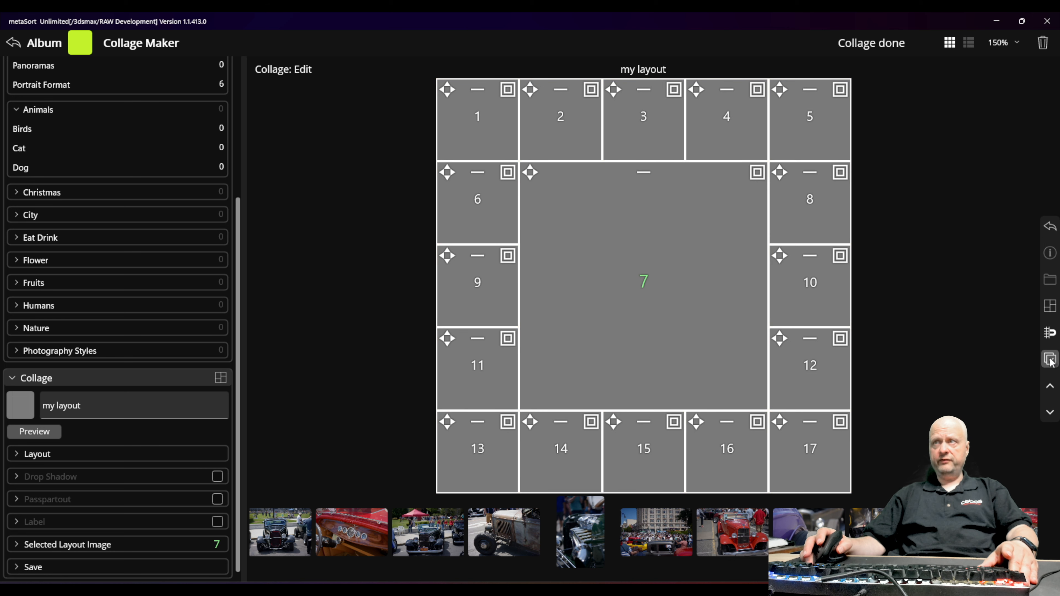
pyautogui.click(1051, 361)
pyautogui.click(1051, 360)
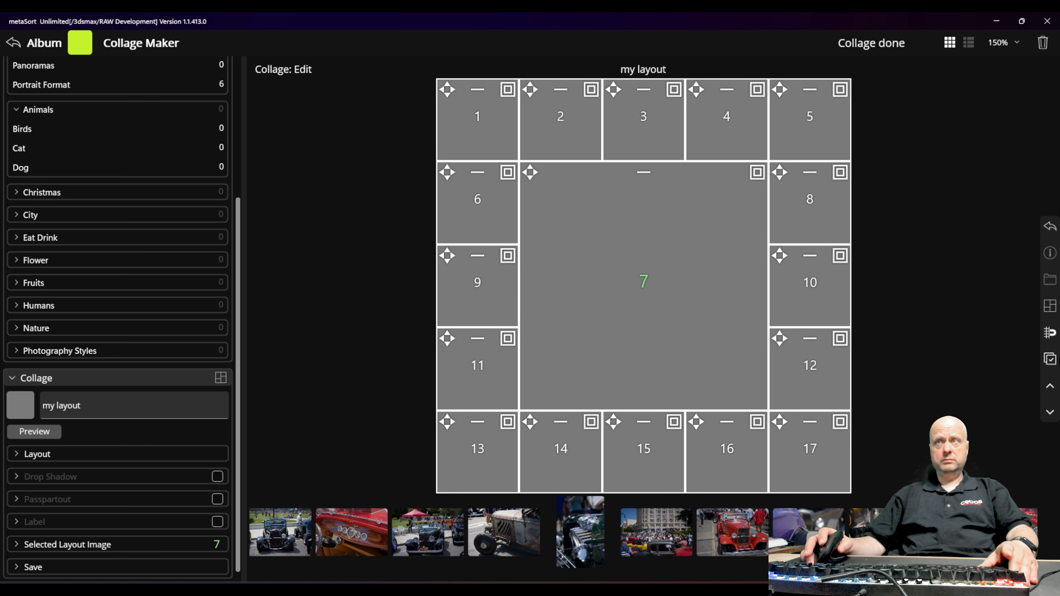
pyautogui.click(1051, 360)
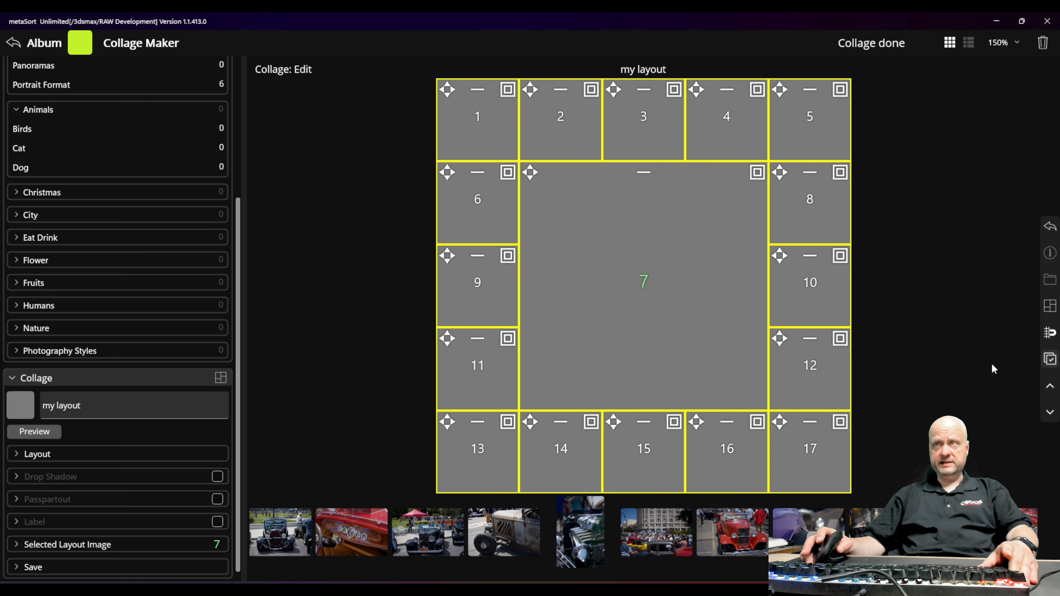
pyautogui.rightClick(1052, 360)
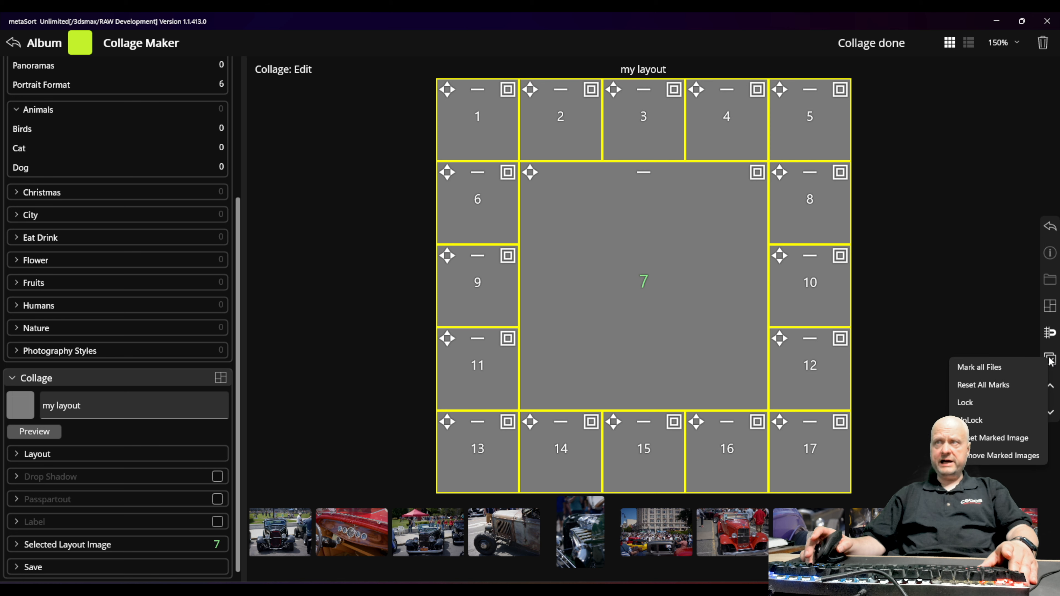
pyautogui.click(986, 430)
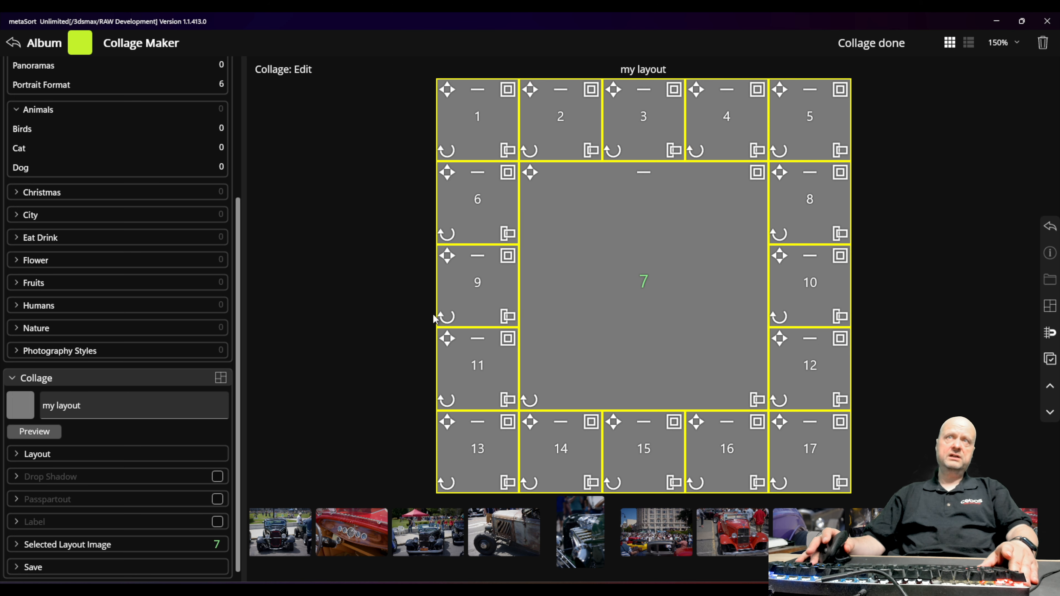
pyautogui.click(1049, 361)
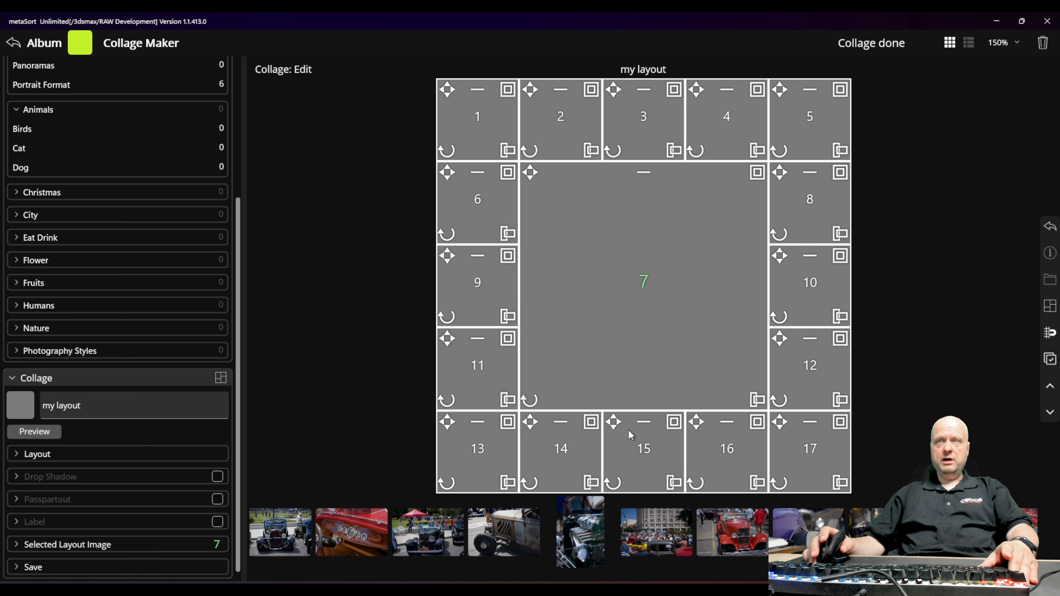
# Remove frames 15 and 14 from the bottom row and widen frame 13 to fill the gap
pyautogui.rightClick(633, 438)
pyautogui.click(653, 423)
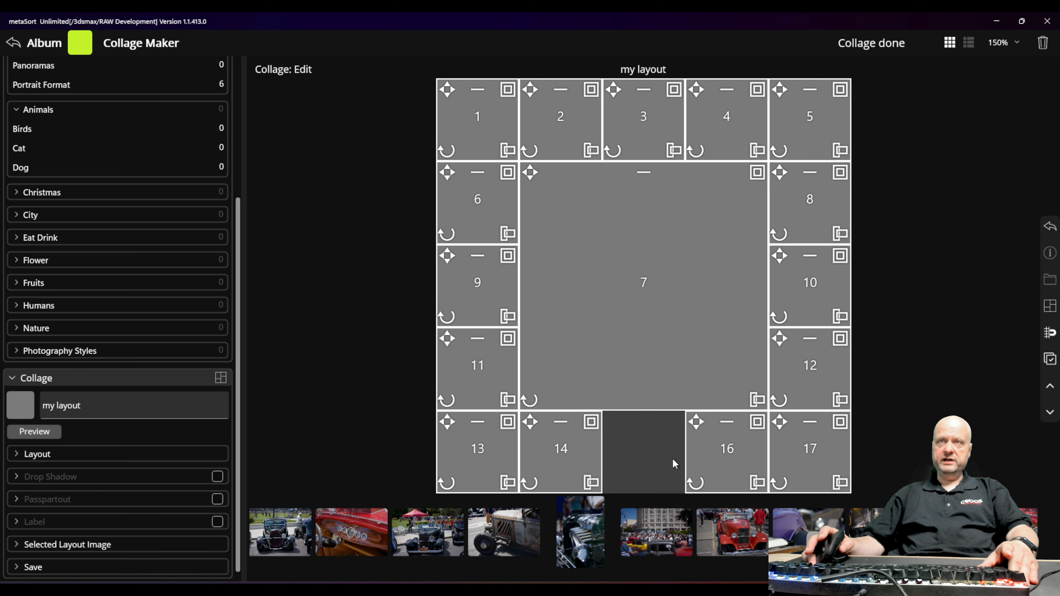
pyautogui.rightClick(577, 439)
pyautogui.click(633, 427)
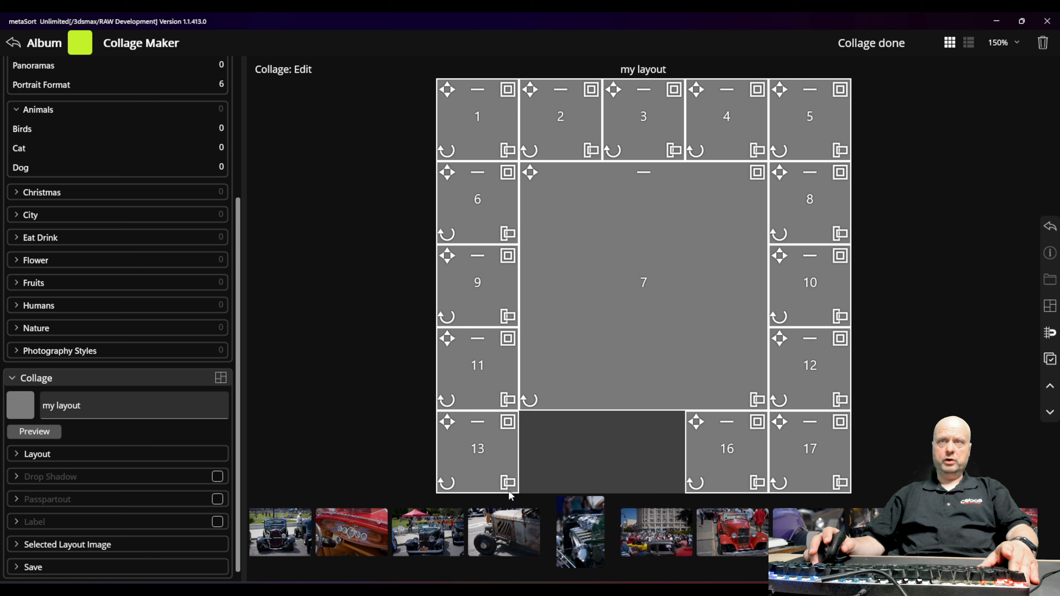
pyautogui.moveTo(509, 484); pyautogui.dragTo(684, 488)
# Remove frame 6 from the left column, then move frame 9 up and stretch it over both cells
pyautogui.rightClick(479, 208)
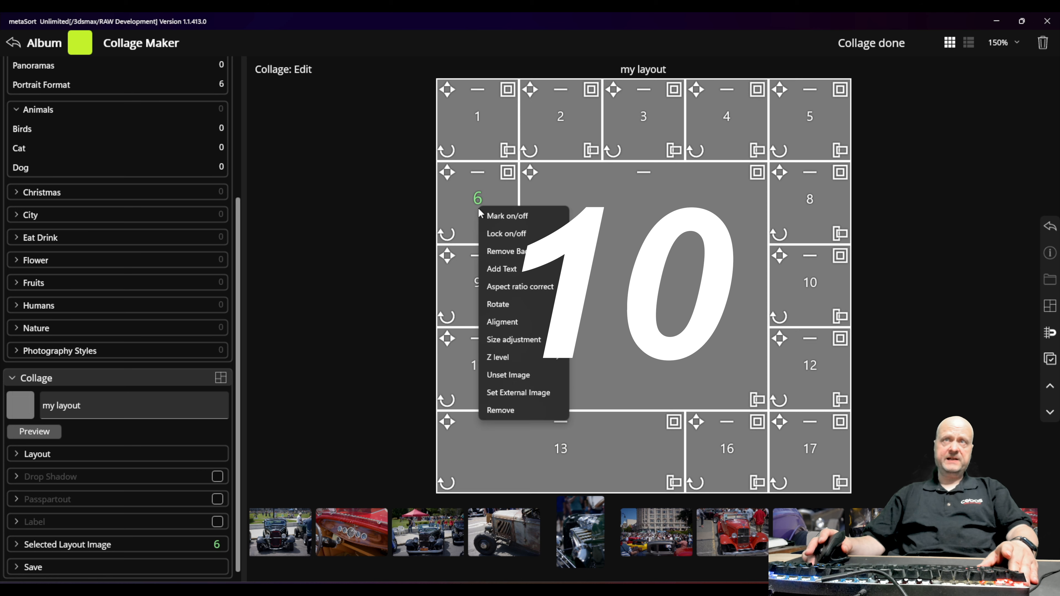
pyautogui.click(501, 410)
pyautogui.moveTo(470, 269); pyautogui.dragTo(470, 184)
pyautogui.moveTo(507, 231); pyautogui.dragTo(504, 318)
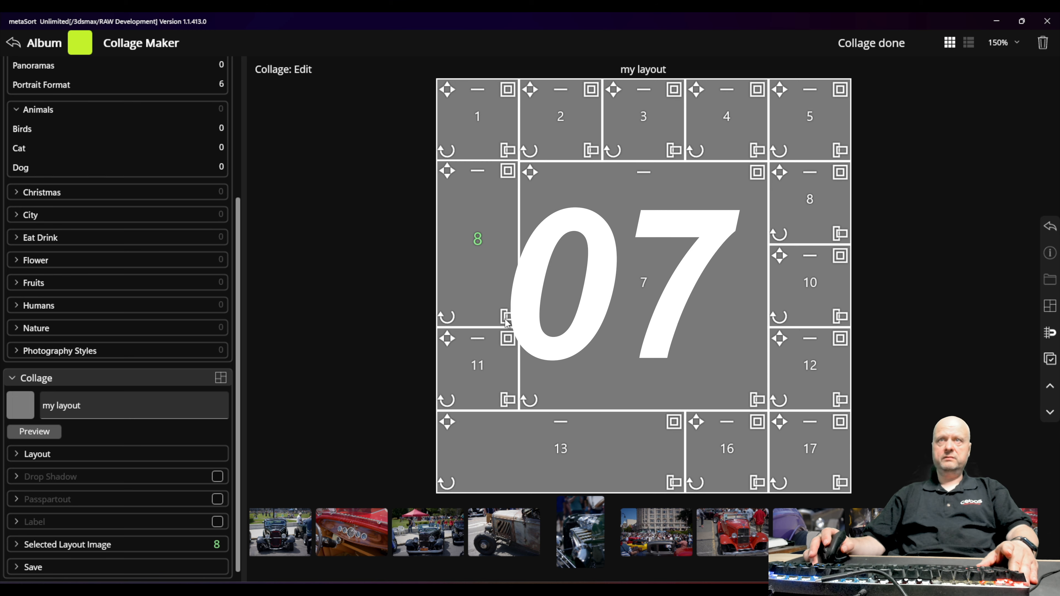
# Remove frame 10 from the right column and stretch the frame above it down to fill the gap
pyautogui.click(798, 247)
pyautogui.rightClick(827, 279)
pyautogui.click(850, 476)
pyautogui.moveTo(840, 233); pyautogui.dragTo(845, 315)
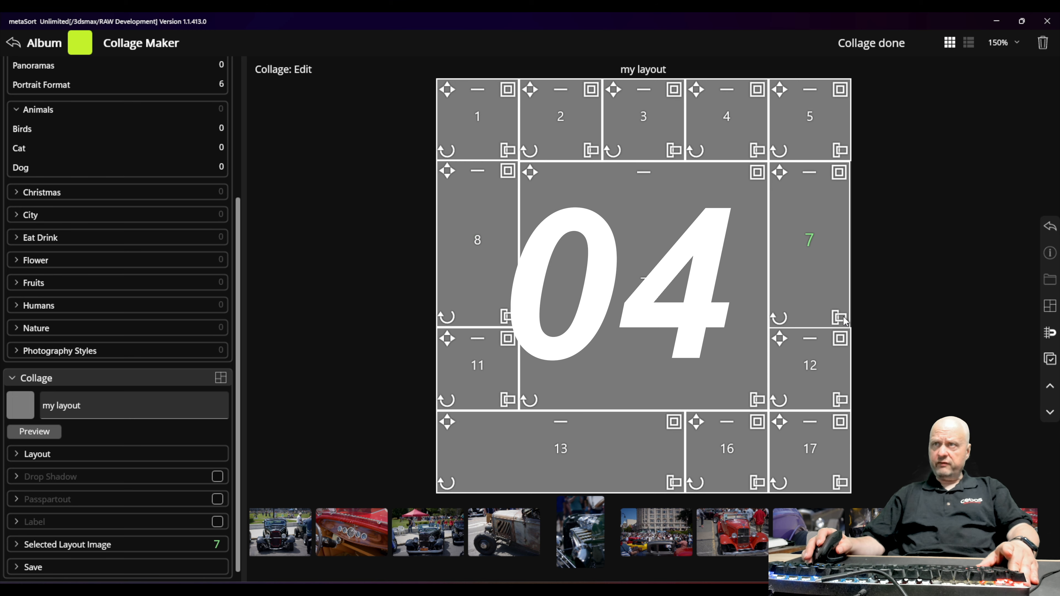
# Remove corner frame 5 from the top row and widen frame 4 to the layout's right edge
pyautogui.rightClick(818, 94)
pyautogui.click(840, 295)
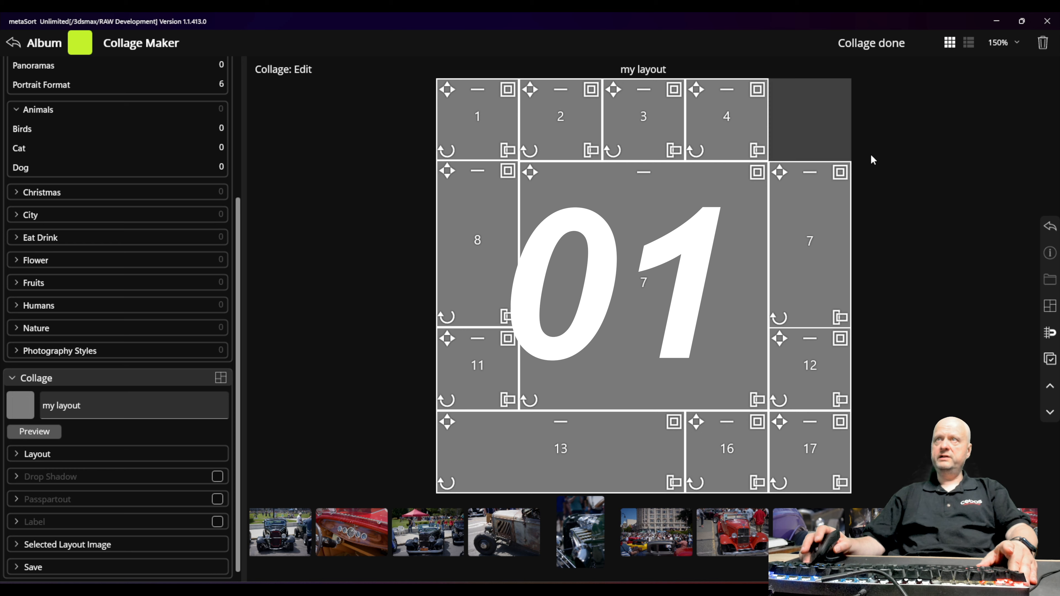
pyautogui.moveTo(757, 150); pyautogui.dragTo(841, 152)
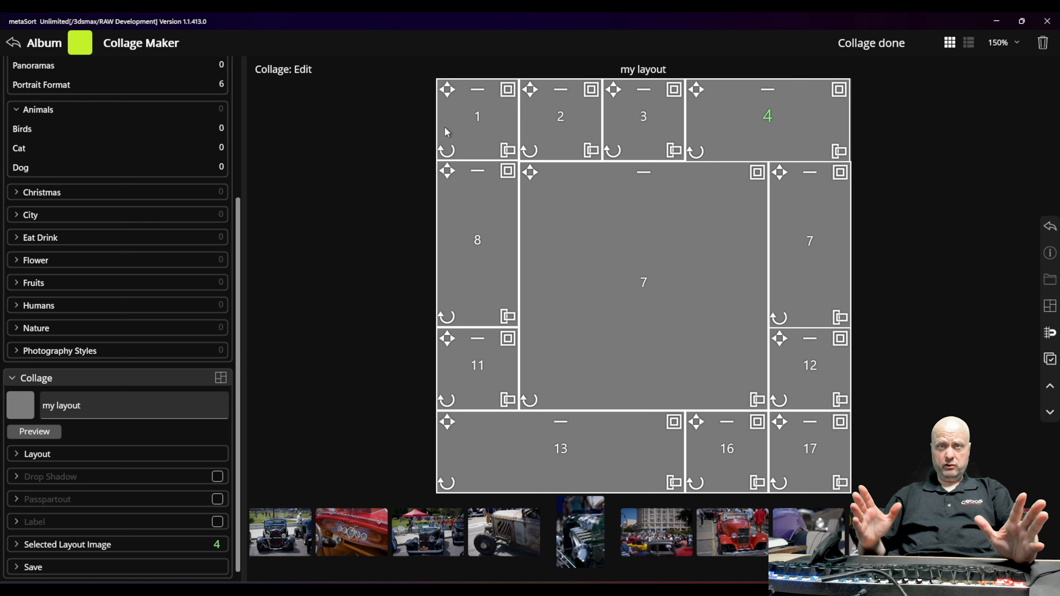
pyautogui.click(1052, 361)
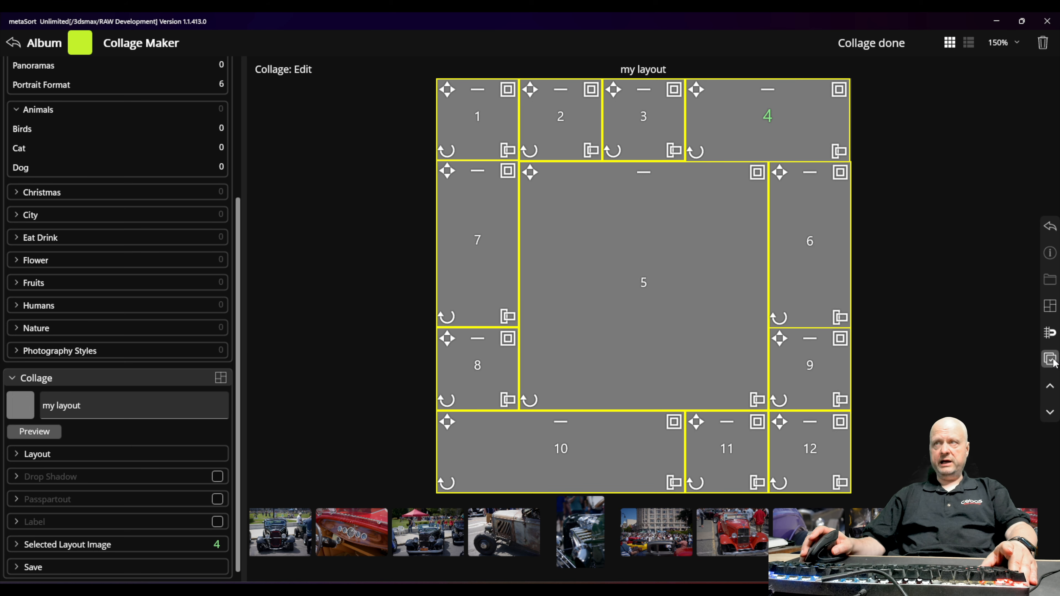
pyautogui.click(1053, 361)
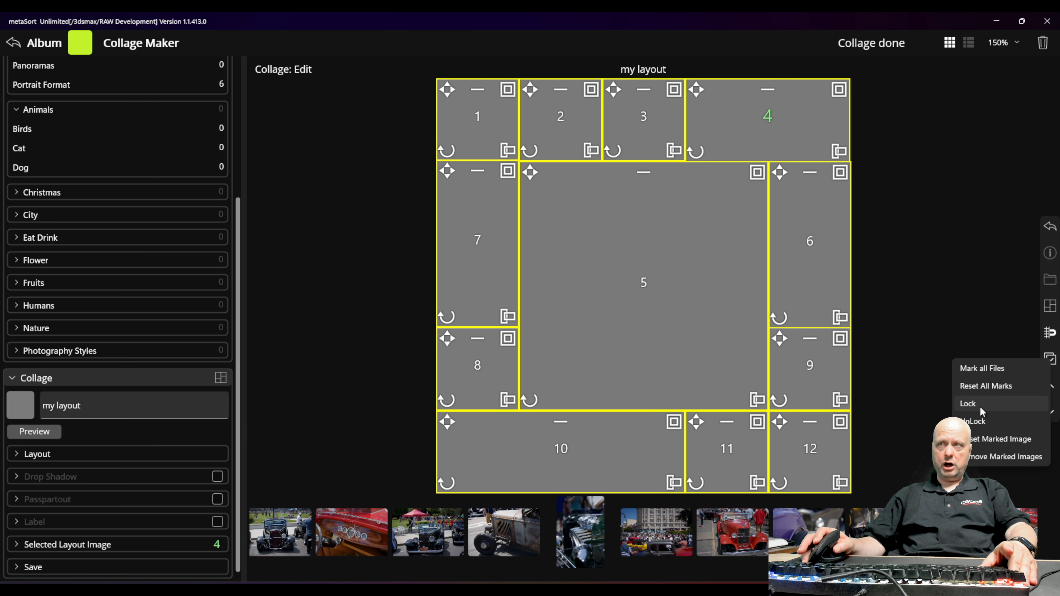
pyautogui.click(959, 247)
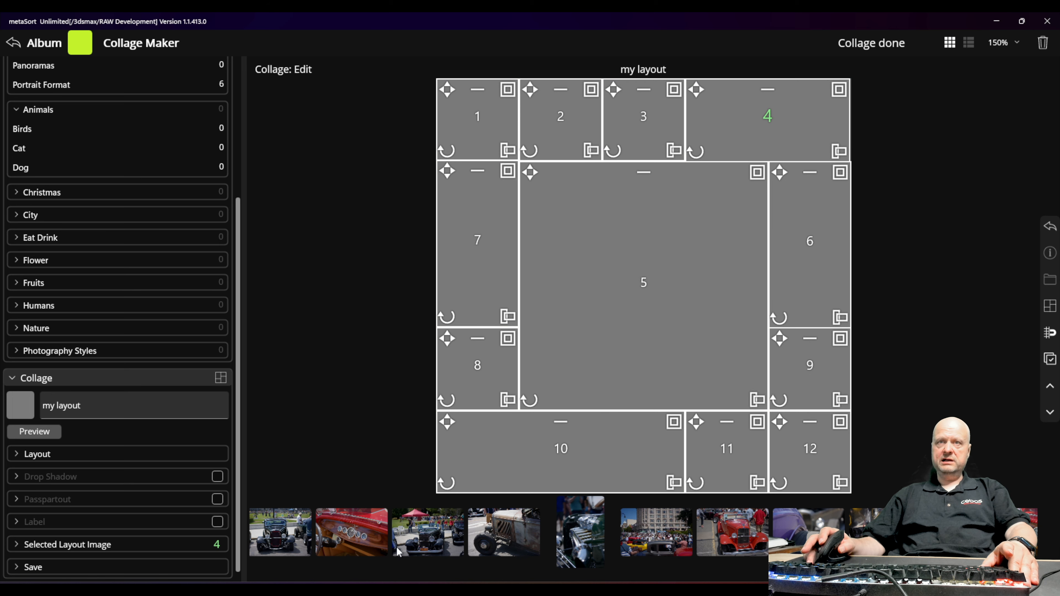
# Place the black hot rod photo in the large center frame 5, center the car in it and adjust the photo's tilt
pyautogui.moveTo(284, 528); pyautogui.dragTo(618, 298)
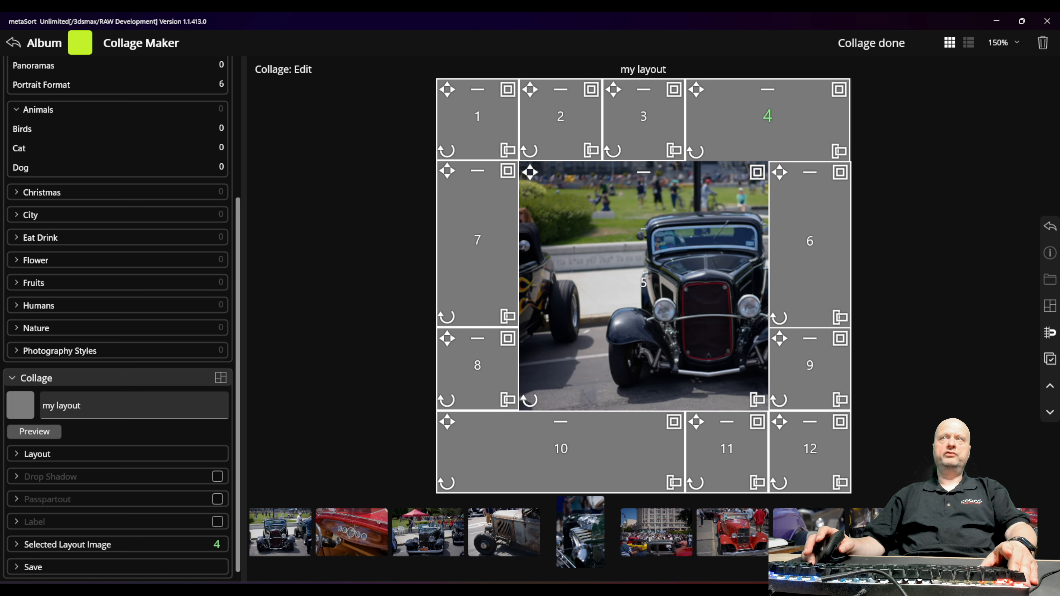
pyautogui.moveTo(530, 173); pyautogui.dragTo(460, 174)
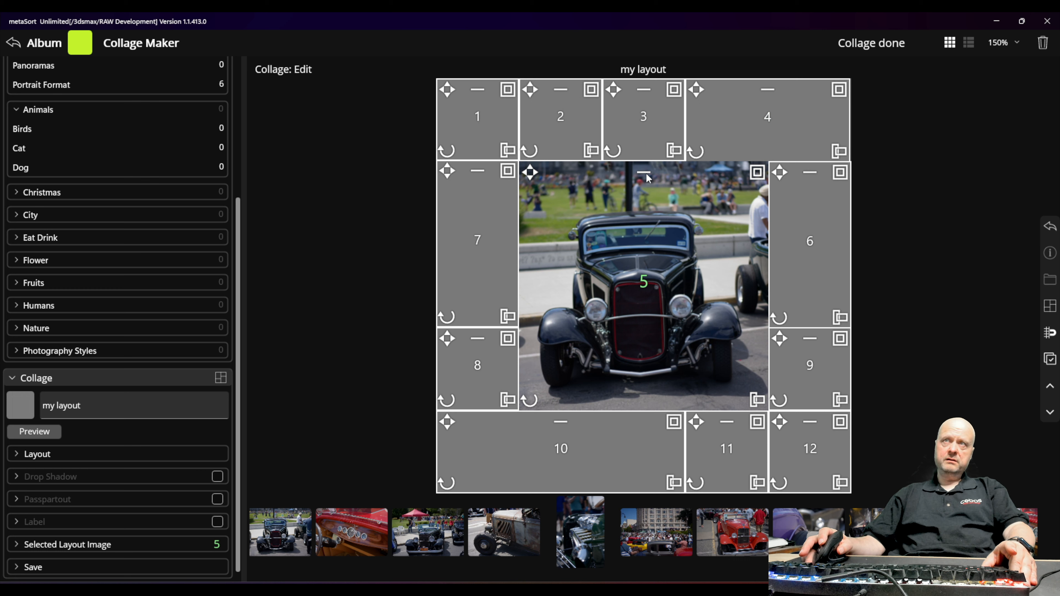
pyautogui.moveTo(646, 174)
pyautogui.mouseDown()
pyautogui.moveTo(626, 175)
pyautogui.moveTo(640, 171)
pyautogui.mouseUp()
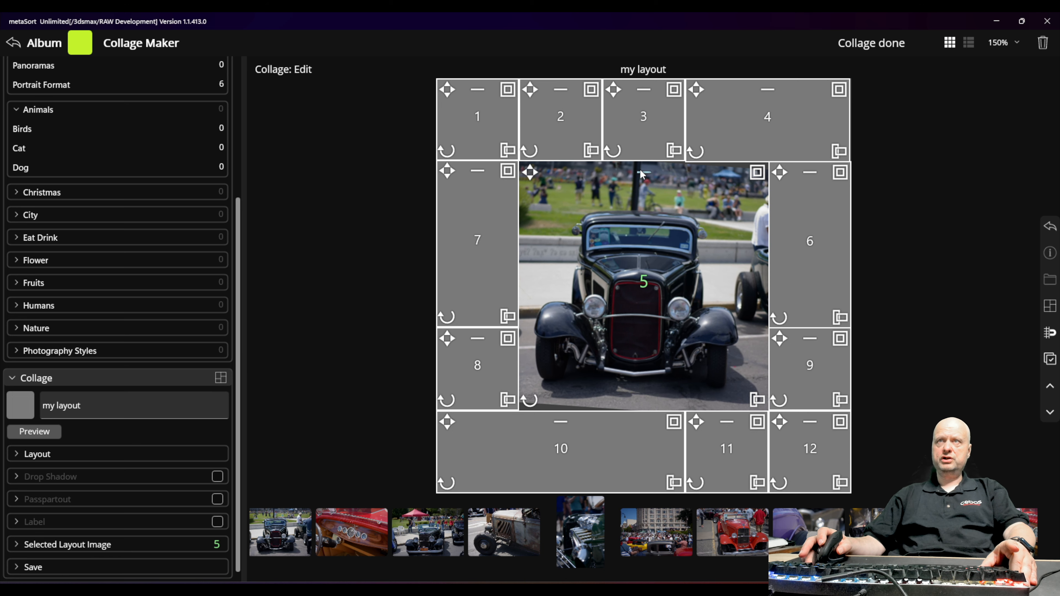
# Enlarge the photo in frame 5 slightly, fine-tune its tilt and check its rotation options
pyautogui.click(759, 172)
pyautogui.moveTo(759, 169); pyautogui.dragTo(726, 236)
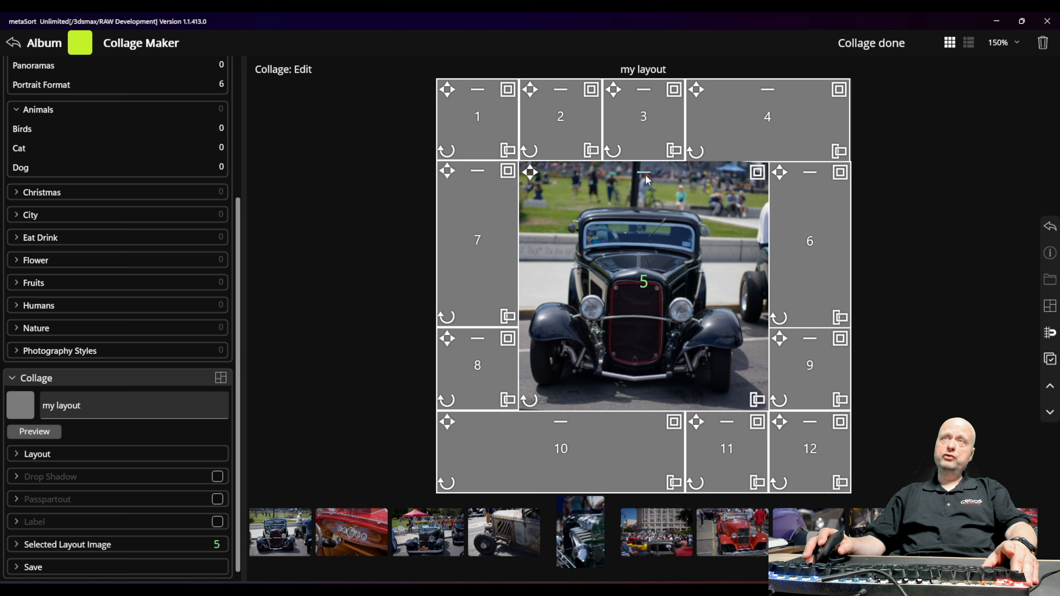
pyautogui.moveTo(646, 177)
pyautogui.mouseDown()
pyautogui.moveTo(546, 178)
pyautogui.moveTo(656, 177)
pyautogui.mouseUp()
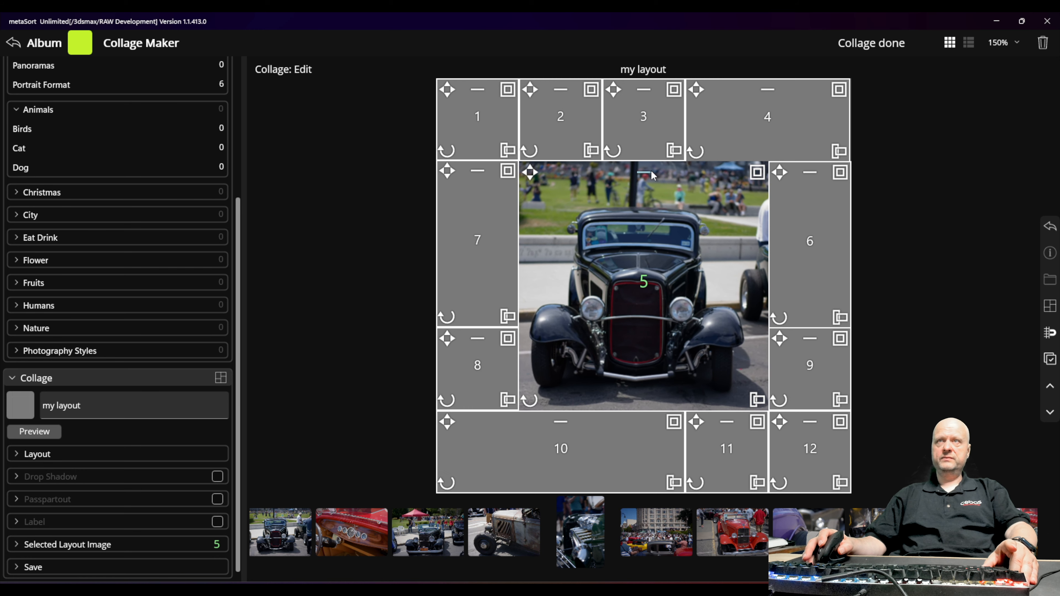
pyautogui.rightClick(717, 216)
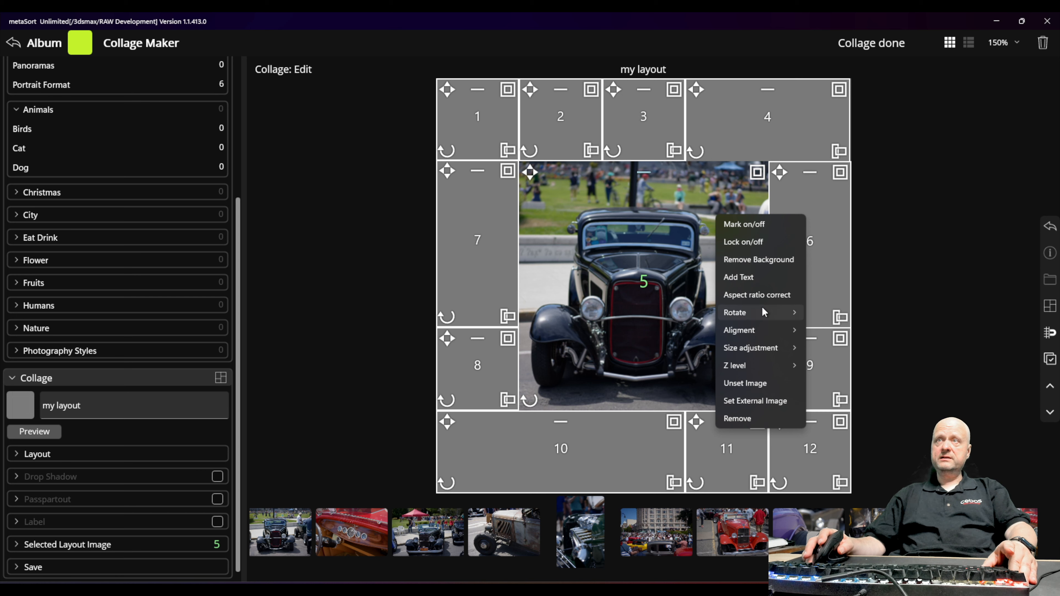
pyautogui.moveTo(768, 313)
pyautogui.click(831, 316)
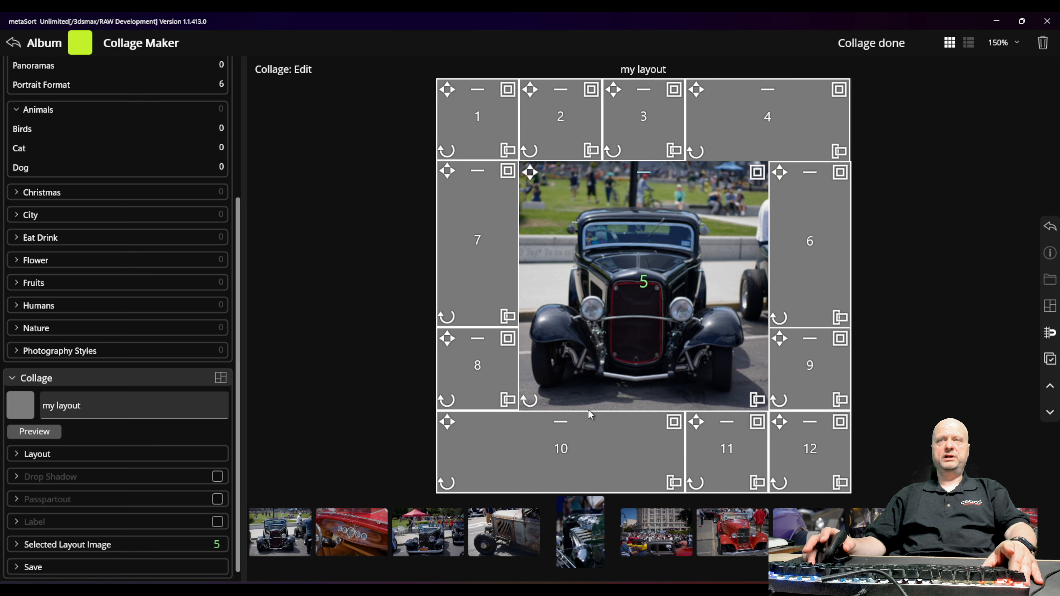
# Place the dashboard photo in frame 10, then reposition and scale it so the round gauges are centered
pyautogui.moveTo(352, 533); pyautogui.dragTo(567, 460)
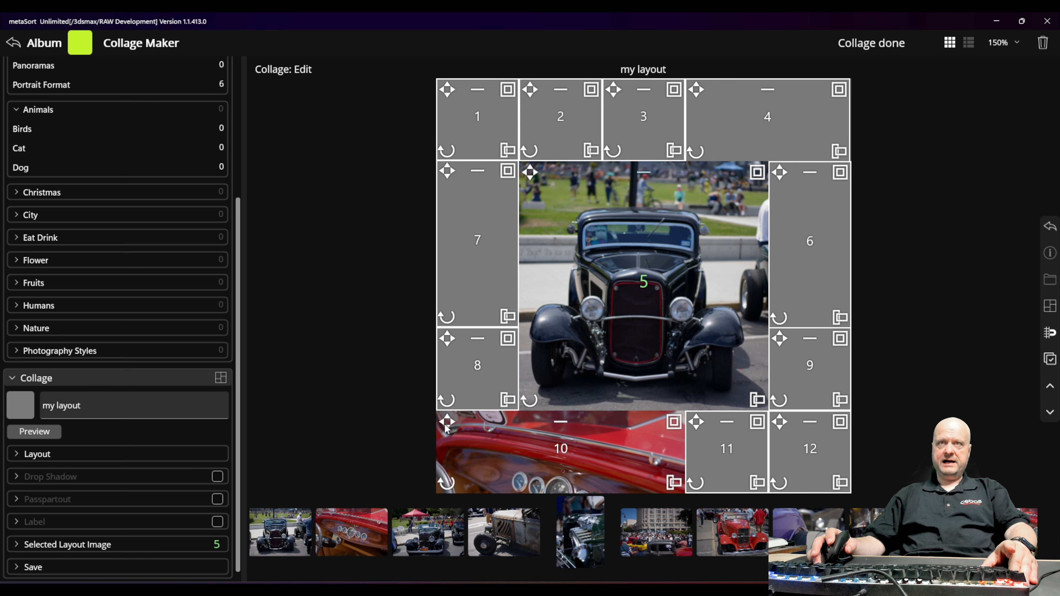
pyautogui.moveTo(448, 425); pyautogui.dragTo(696, 445)
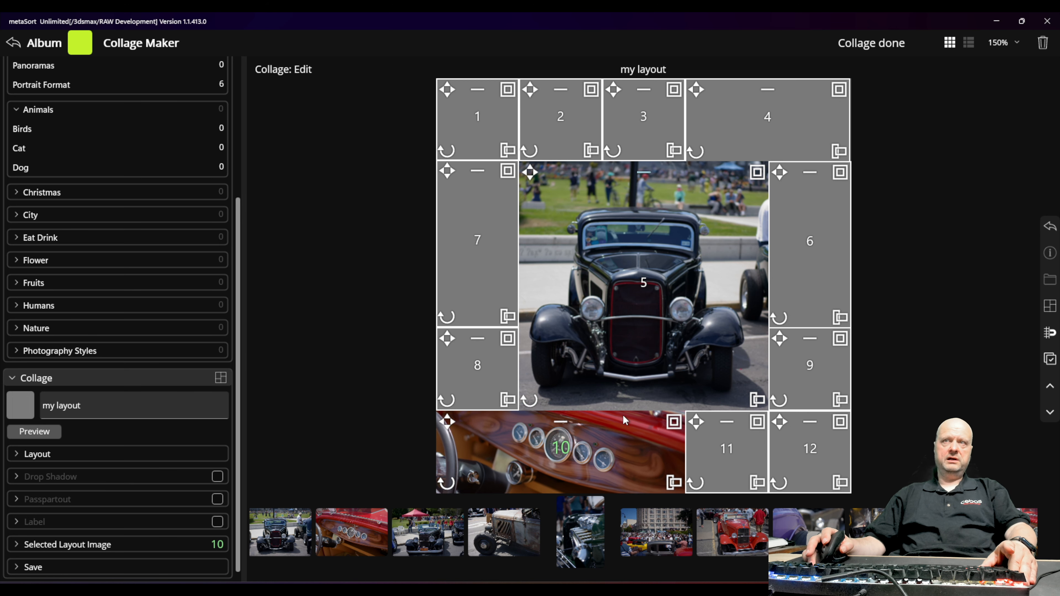
pyautogui.click(674, 423)
pyautogui.moveTo(675, 422); pyautogui.dragTo(667, 418)
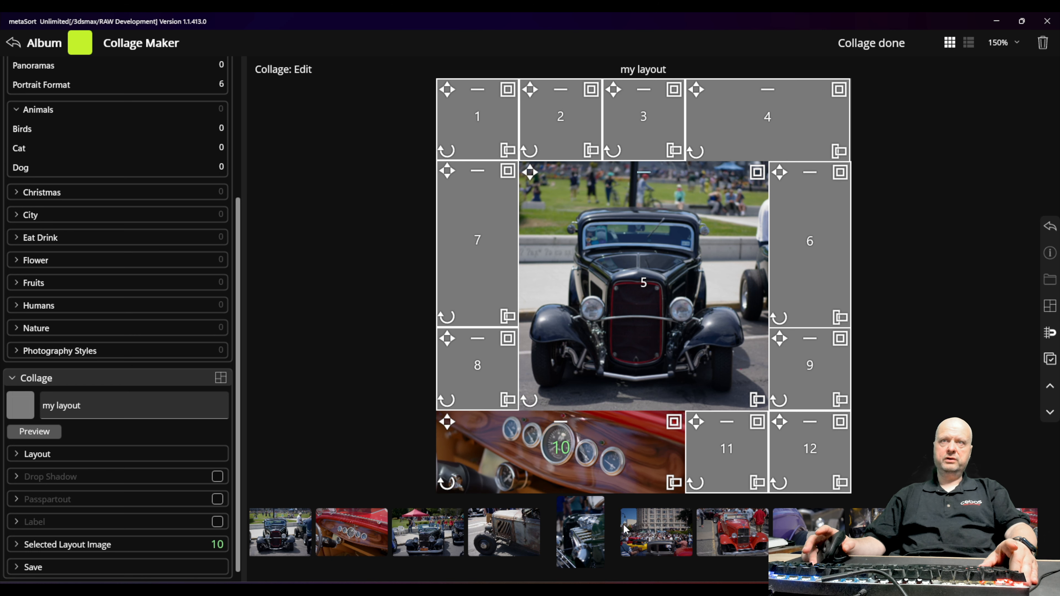
pyautogui.moveTo(447, 416); pyautogui.dragTo(439, 426)
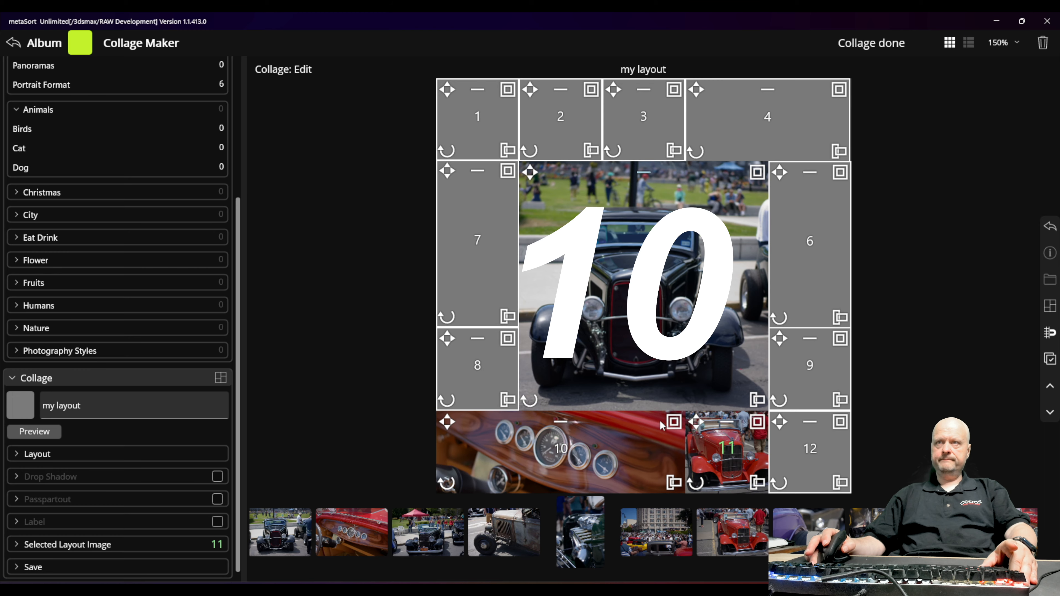
# Fill frame 12 with the purple car, frame 6 with the orange car side, frame 7 with the purple grille and frame 8 with the orange car
pyautogui.moveTo(808, 528); pyautogui.dragTo(810, 449)
pyautogui.scroll(-4, 709, 532)
pyautogui.moveTo(731, 533); pyautogui.dragTo(810, 246)
pyautogui.scroll(-4, 709, 532)
pyautogui.moveTo(333, 533); pyautogui.dragTo(475, 250)
pyautogui.moveTo(410, 532); pyautogui.dragTo(469, 393)
# Place the blue-grey vintage car photo in frame 1 and the orange car front in frame 2, shifting frame 1's photo slightly left
pyautogui.moveTo(270, 533); pyautogui.dragTo(478, 117)
pyautogui.scroll(5, 348, 537)
pyautogui.moveTo(309, 532); pyautogui.dragTo(561, 119)
pyautogui.moveTo(447, 90); pyautogui.dragTo(428, 89)
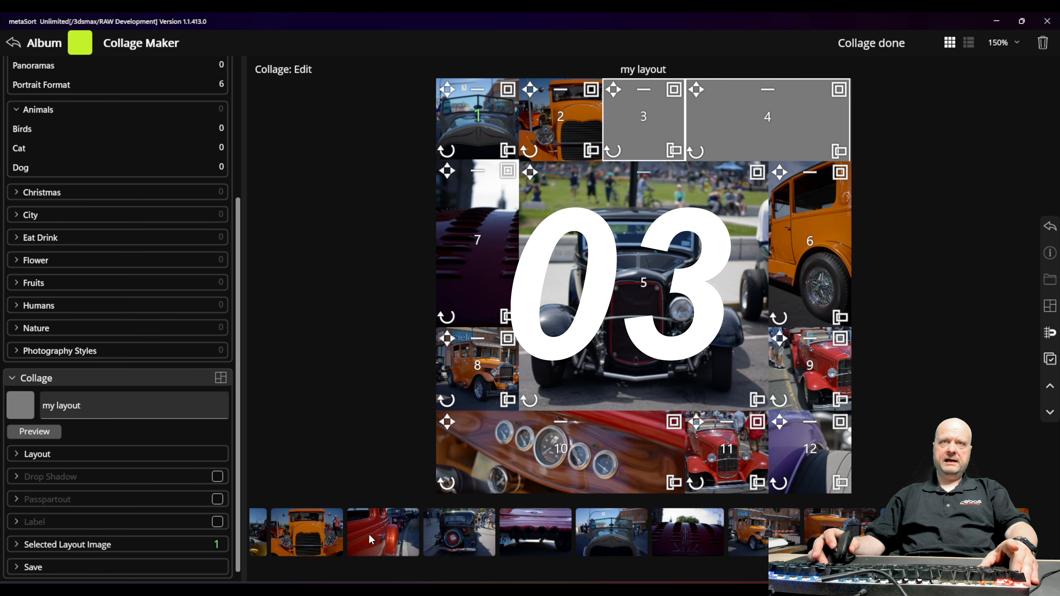
# Replace the photo in frame 7 with the portrait shot of the yellow fender and shift it left within the frame
pyautogui.scroll(3, 369, 538)
pyautogui.moveTo(391, 533); pyautogui.dragTo(472, 290)
pyautogui.moveTo(447, 171); pyautogui.dragTo(419, 171)
# Fill frame 4 with the teal car's rear photo and frame 3 with the dark vintage car photo
pyautogui.moveTo(318, 531); pyautogui.dragTo(739, 123)
pyautogui.scroll(3, 399, 532)
pyautogui.moveTo(399, 533); pyautogui.dragTo(644, 126)
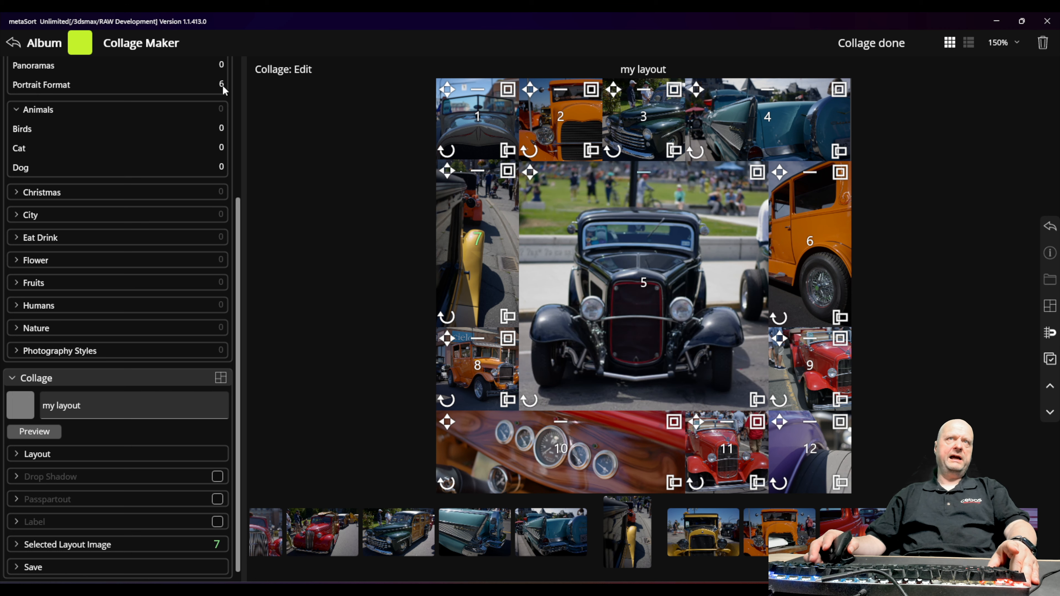
# Set the collage layout's frame thickness to 1.5
pyautogui.click(16, 453)
pyautogui.scroll(-2, 119, 437)
pyautogui.scroll(-6, 119, 436)
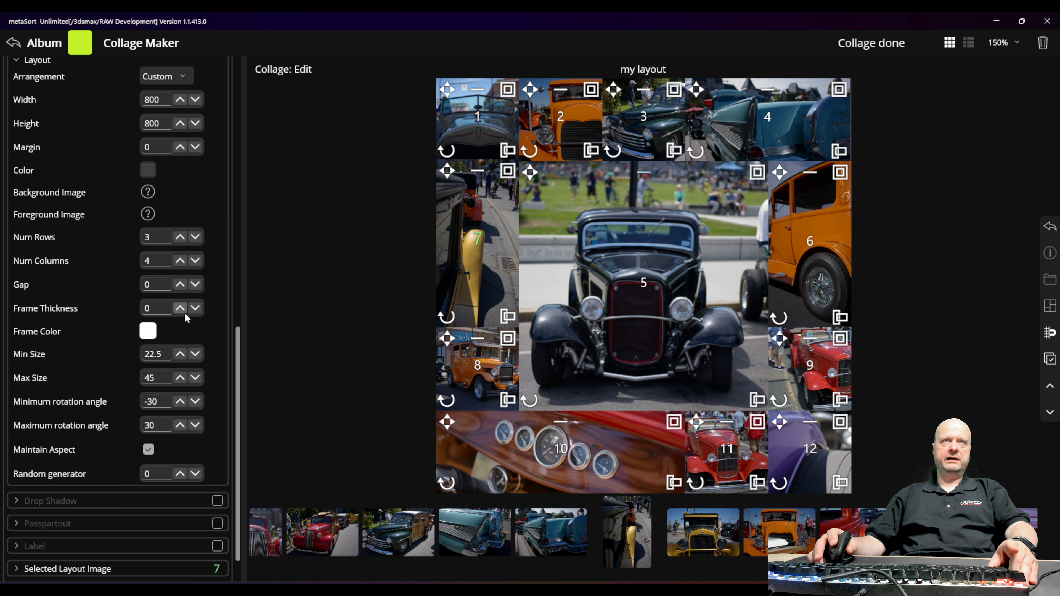
pyautogui.moveTo(181, 301); pyautogui.dragTo(171, 280)
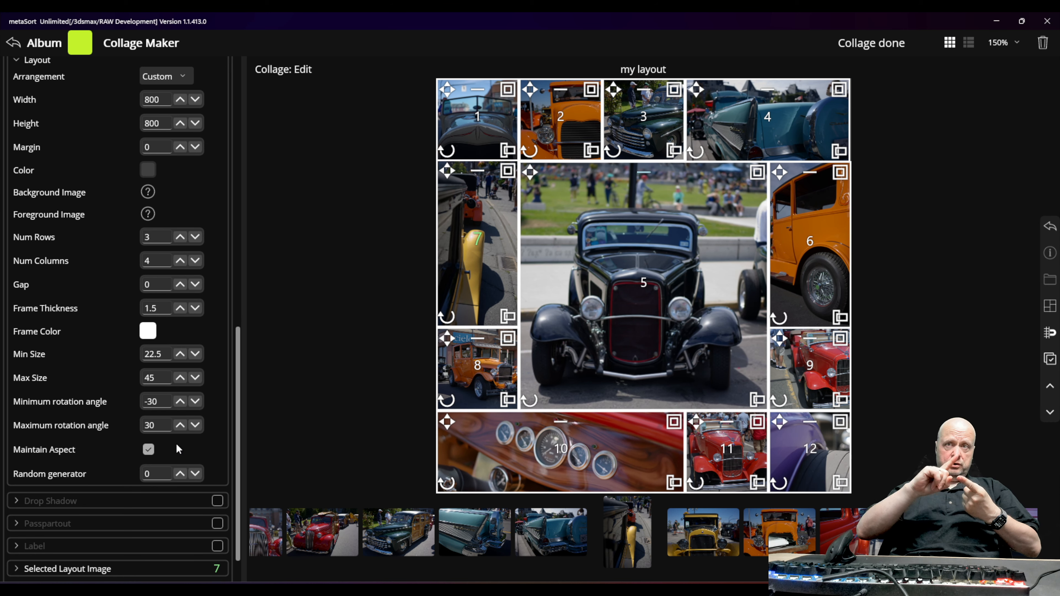
# Open the collage overview, browse the default layouts and check the available options for the my layout collage
pyautogui.scroll(4, 176, 444)
pyautogui.click(221, 220)
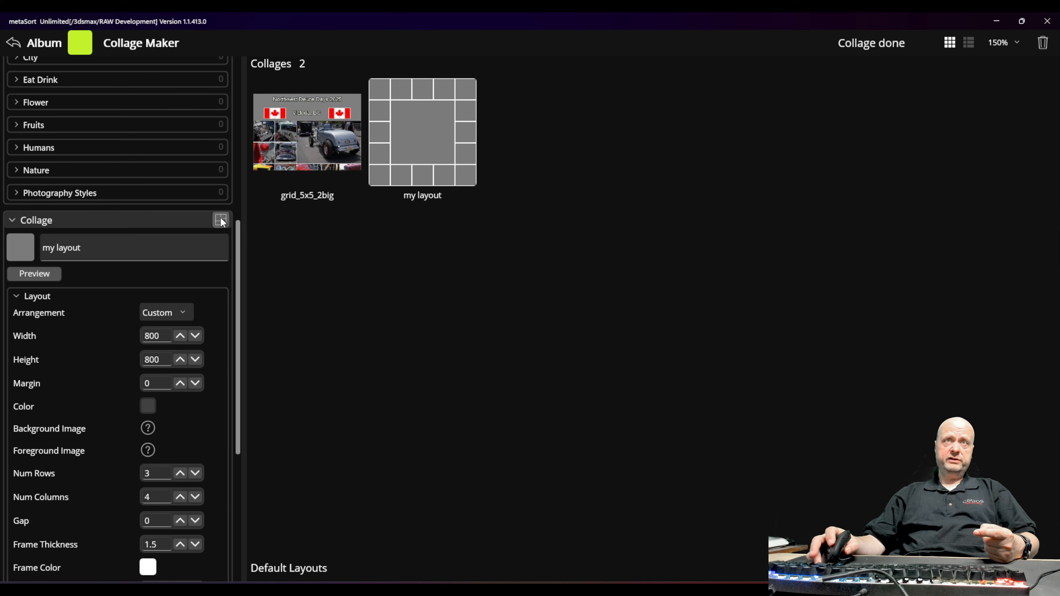
pyautogui.hscroll(5, 855, 481)
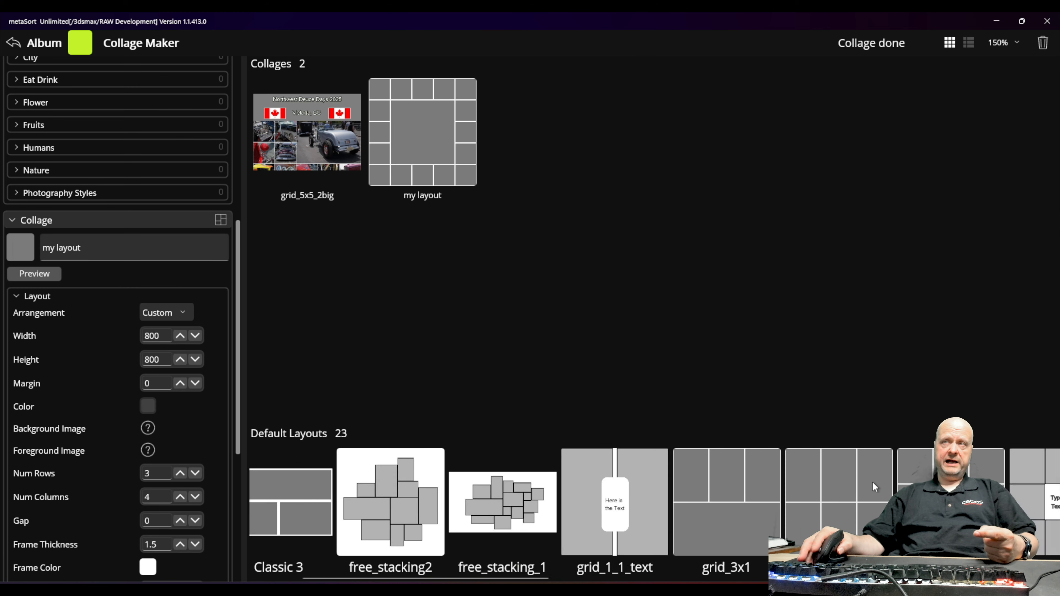
pyautogui.hscroll(8, 820, 484)
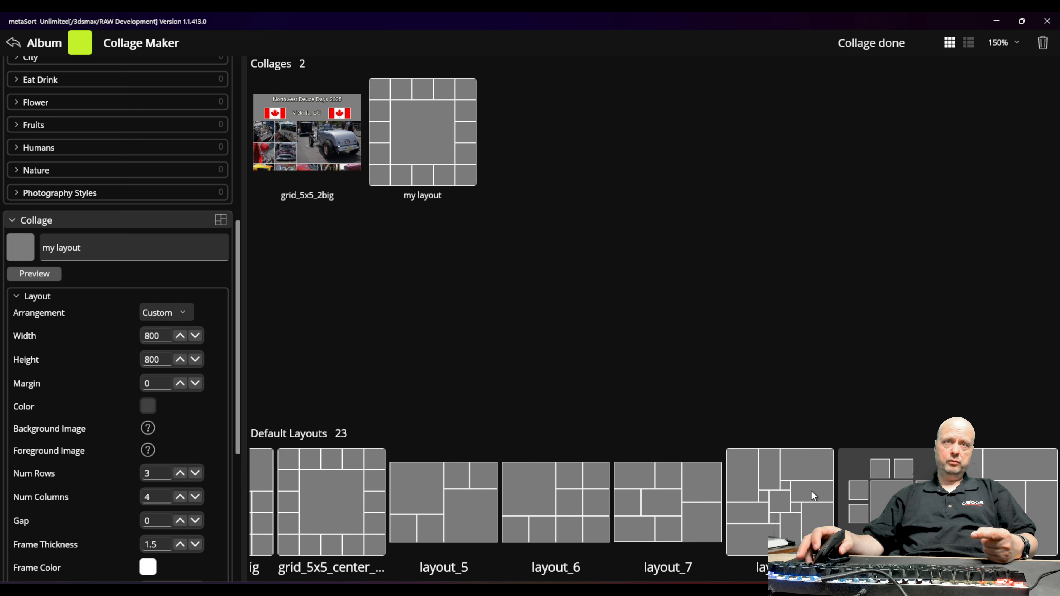
pyautogui.hscroll(-6, 807, 500)
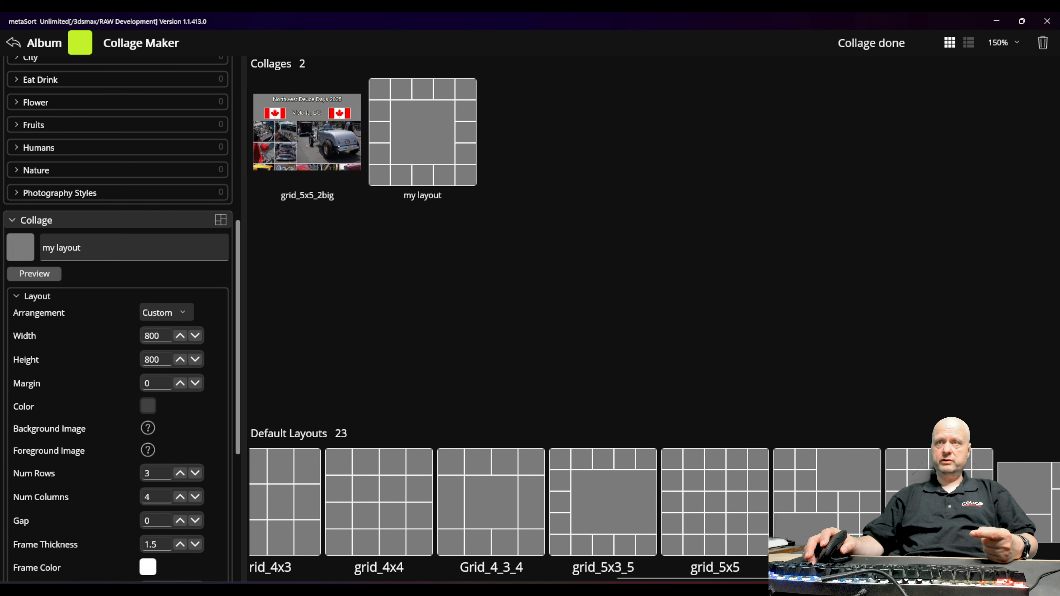
pyautogui.hscroll(-3, 715, 582)
pyautogui.hscroll(7, 700, 478)
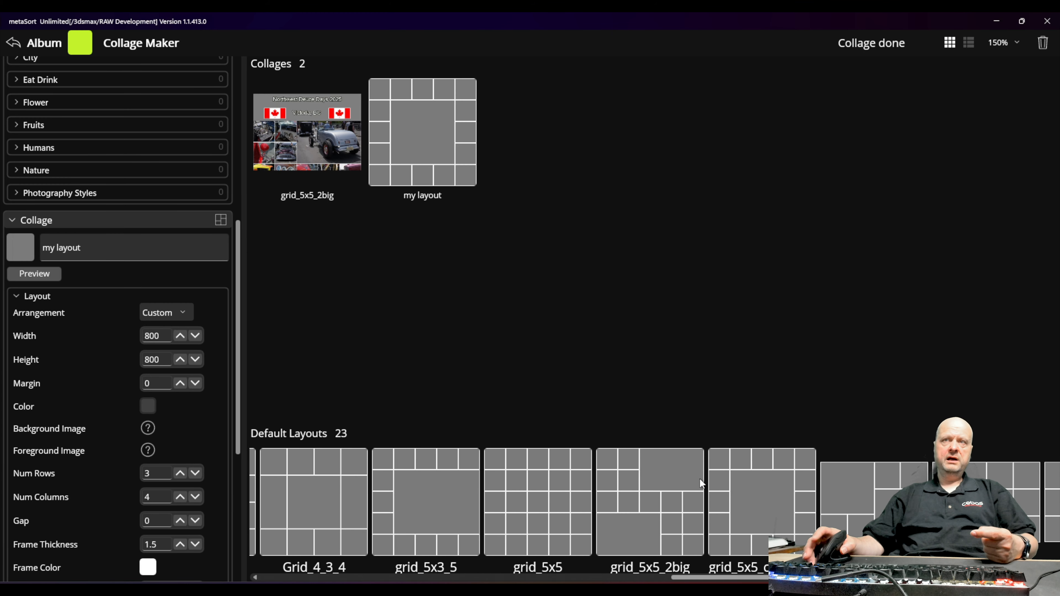
pyautogui.hscroll(-10, 705, 487)
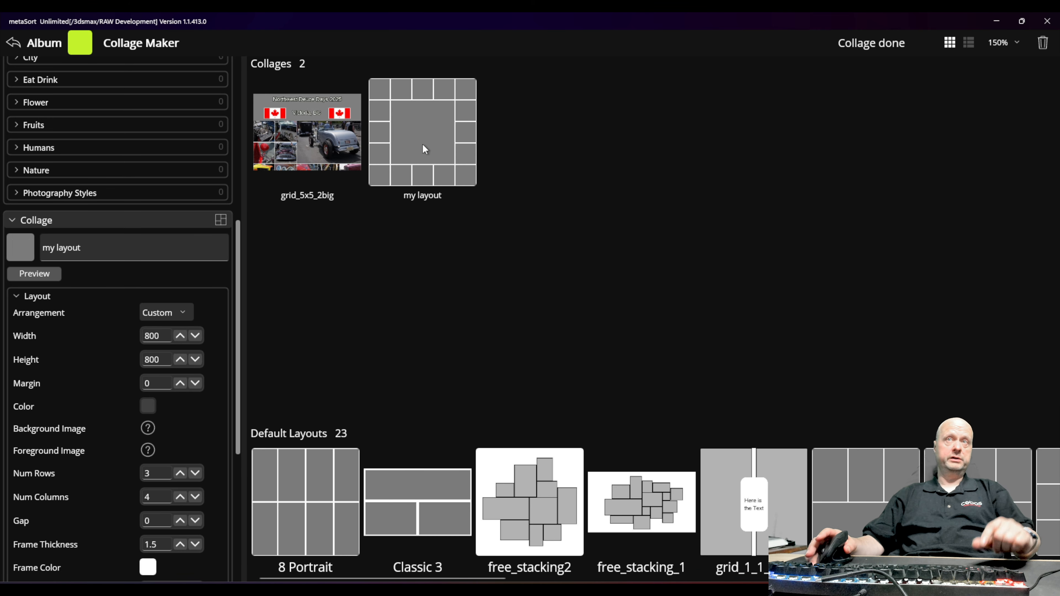
pyautogui.rightClick(449, 132)
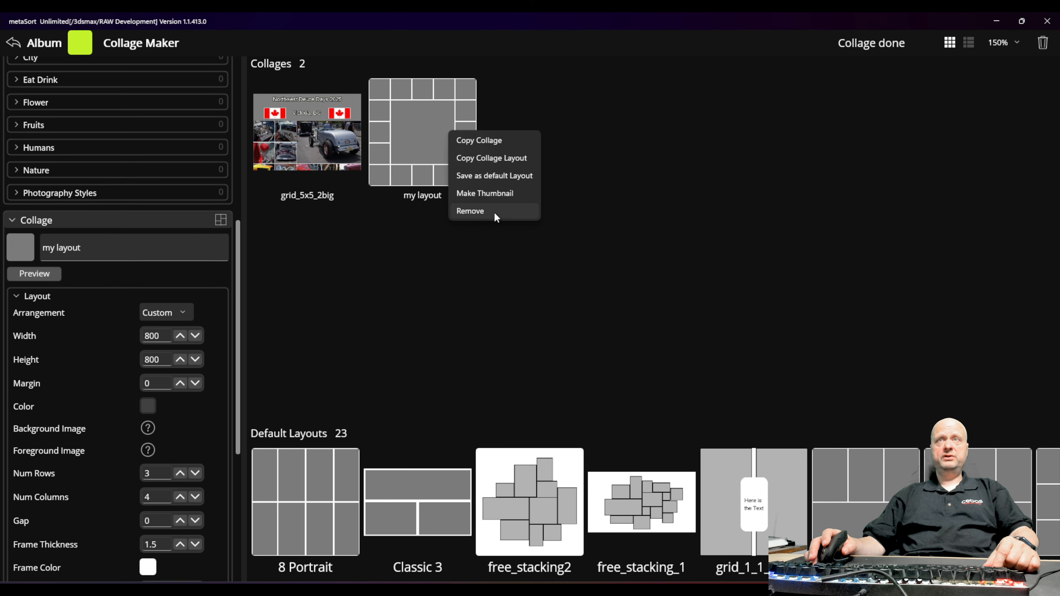
pyautogui.click(468, 276)
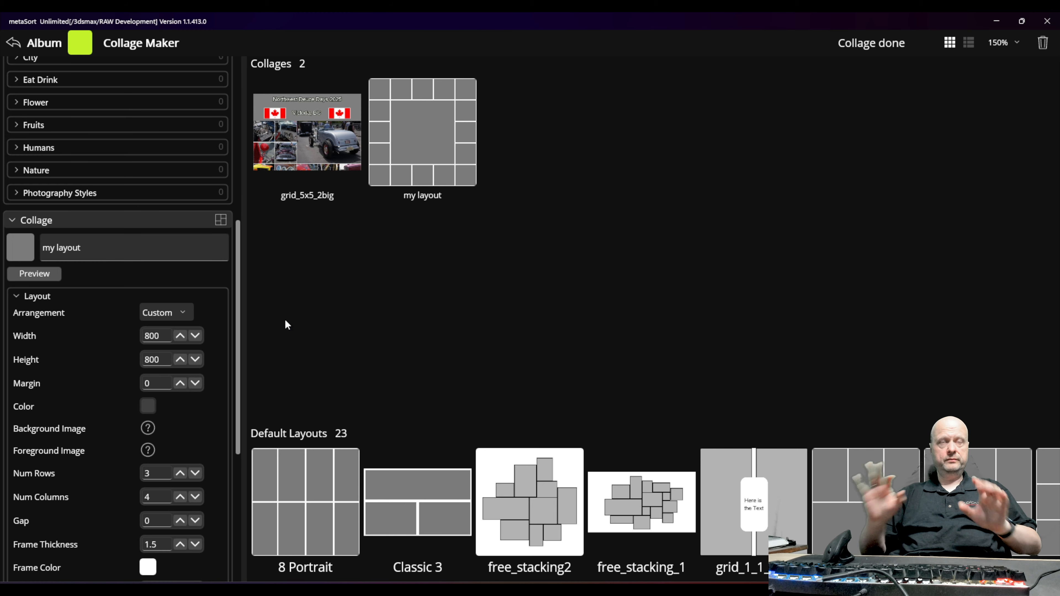
# Show All Images and select the first 32 photos for the collage
pyautogui.scroll(8, 147, 326)
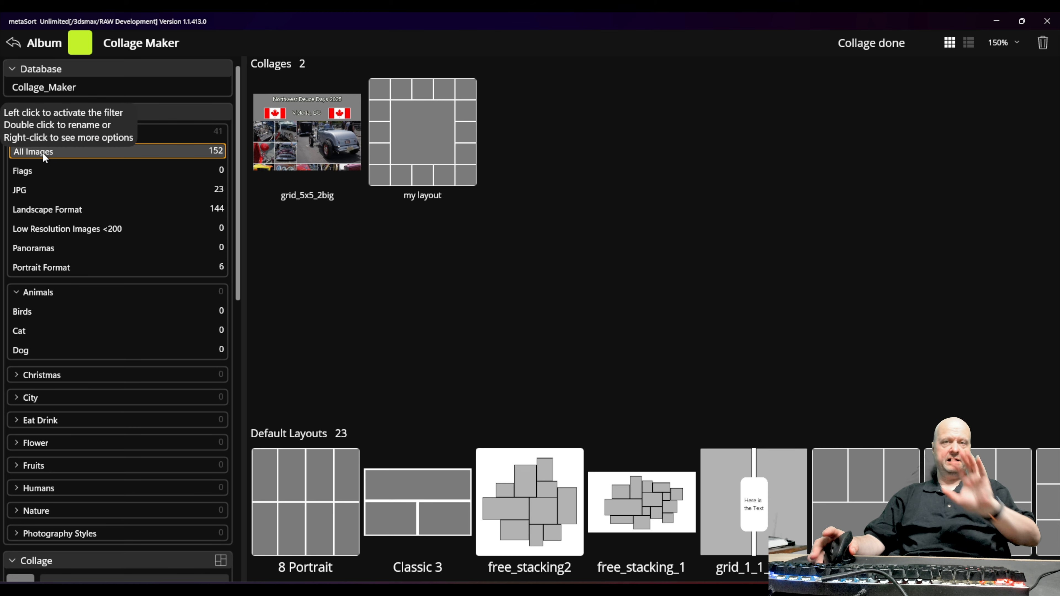
pyautogui.click(68, 150)
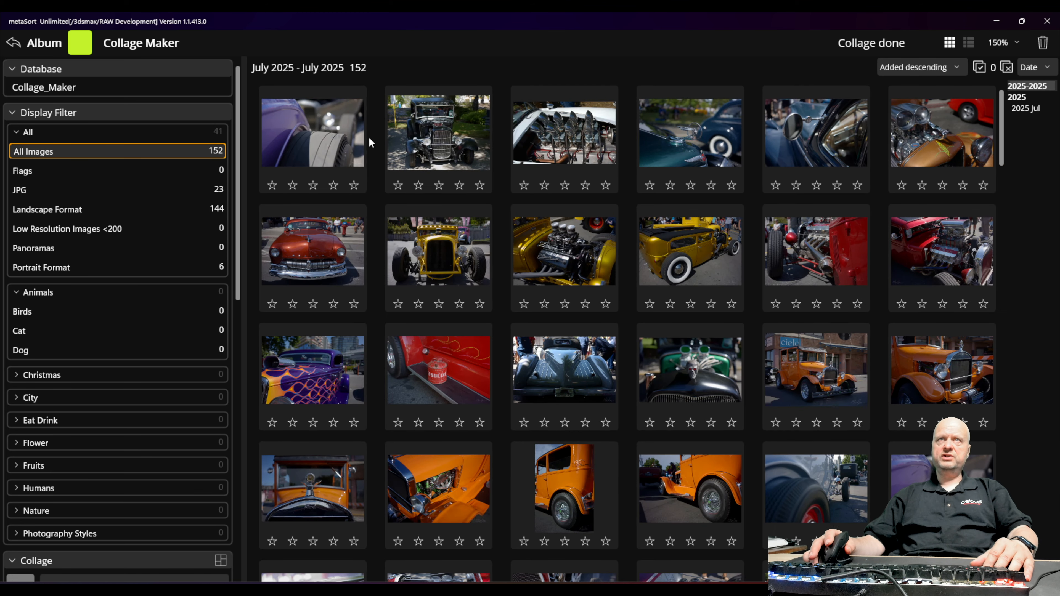
pyautogui.moveTo(314, 133); pyautogui.dragTo(346, 484)
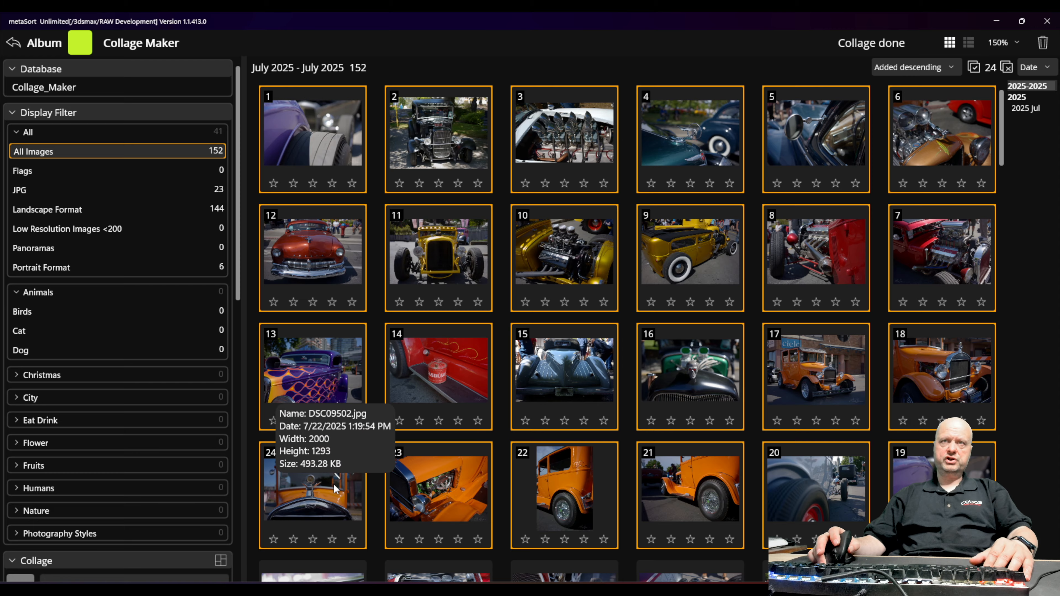
pyautogui.scroll(-3, 350, 483)
pyautogui.click(337, 392)
pyautogui.moveTo(336, 391); pyautogui.dragTo(423, 489)
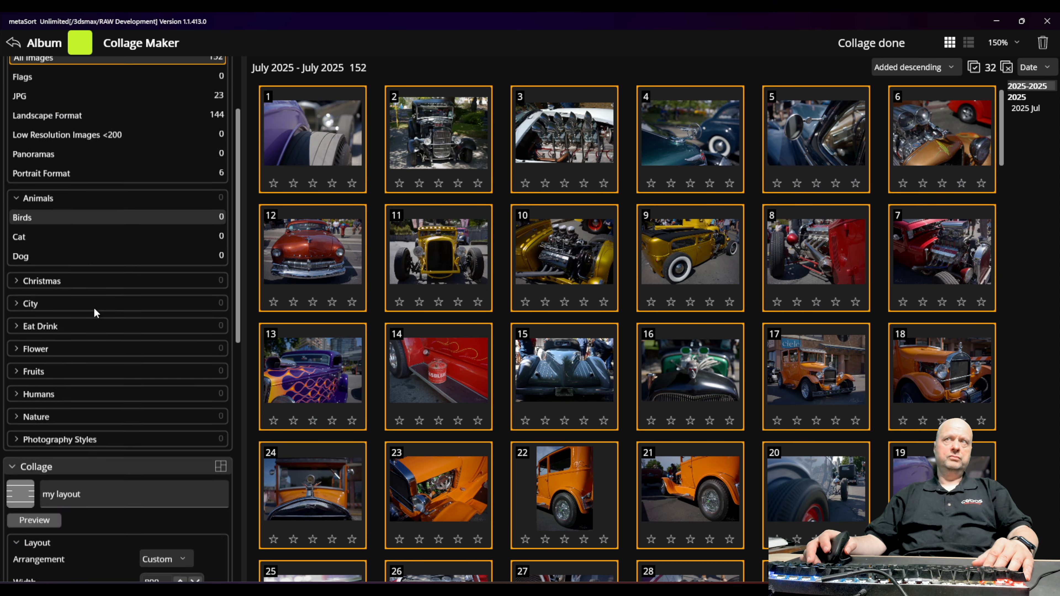
# Reopen the my layout collage with the Pile arrangement and preview it with the selected photos
pyautogui.scroll(-10, 94, 308)
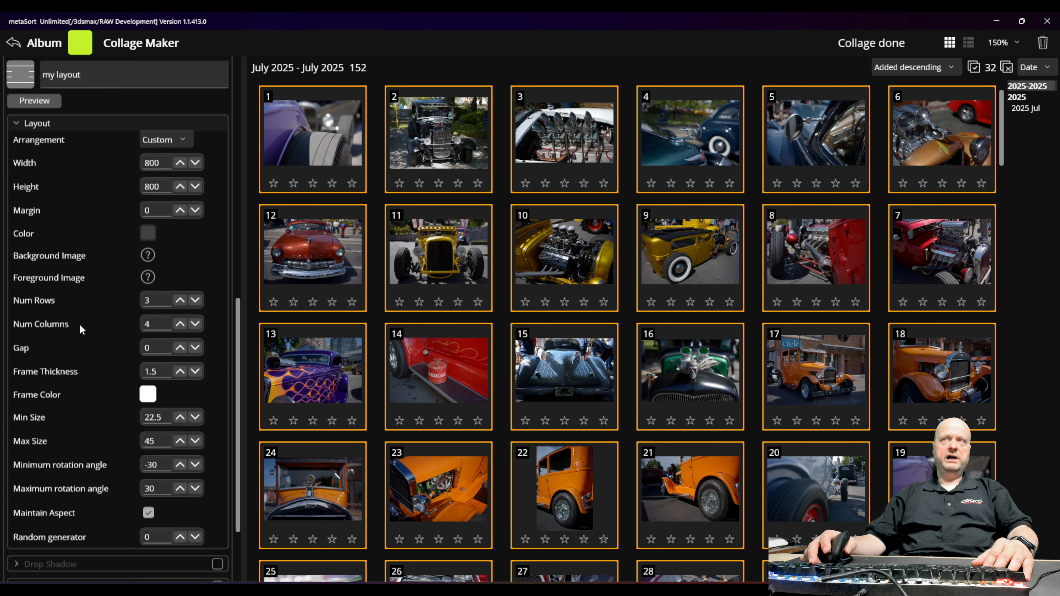
pyautogui.scroll(8, 72, 370)
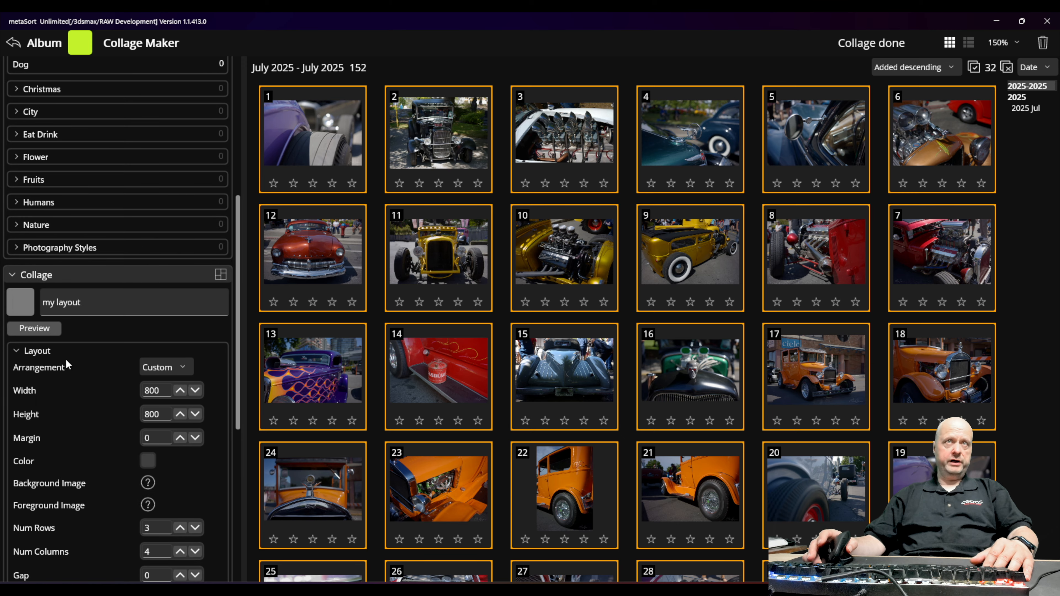
pyautogui.click(220, 275)
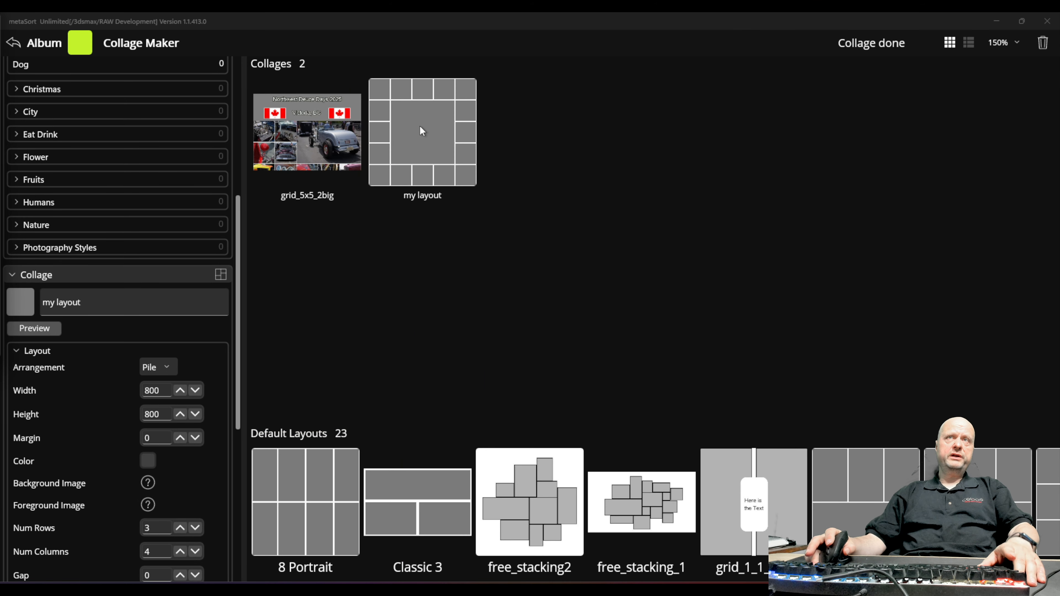
pyautogui.doubleClick(420, 127)
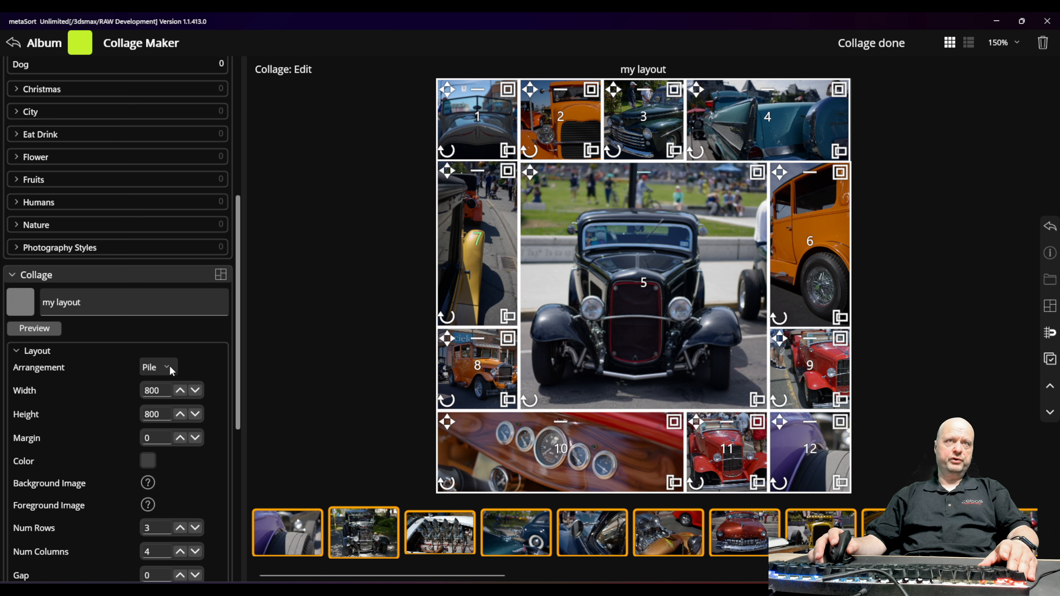
pyautogui.click(46, 330)
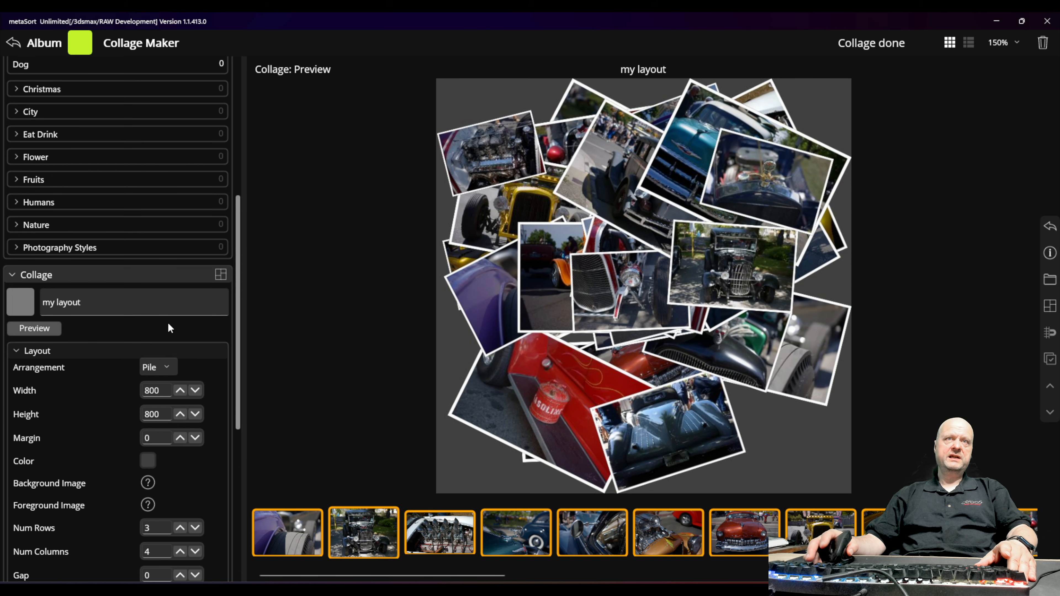
# Set the pile layout's maximum rotation angle to 60
pyautogui.scroll(-7, 158, 370)
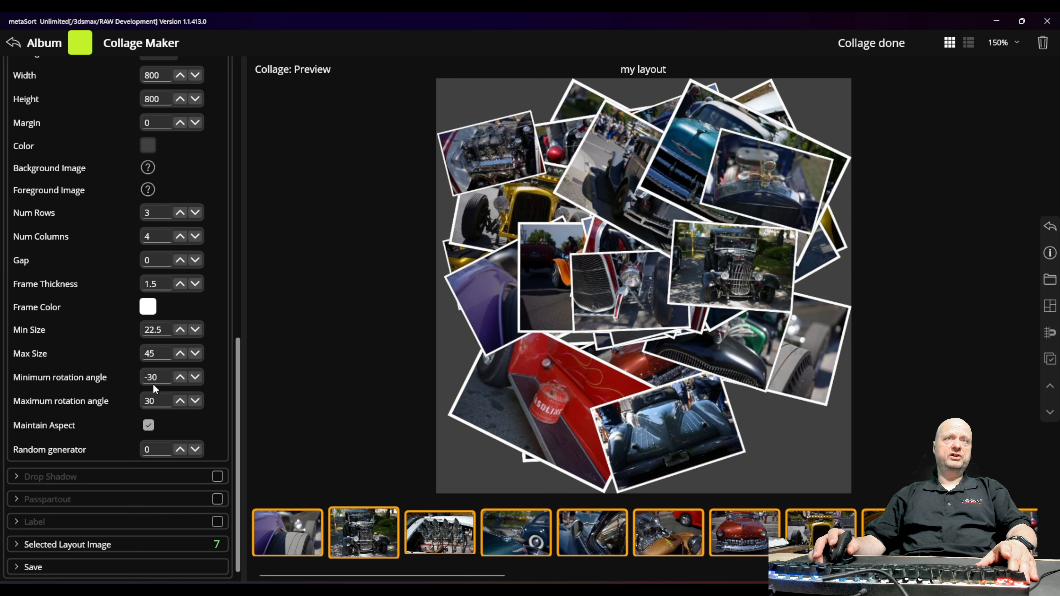
pyautogui.doubleClick(159, 401)
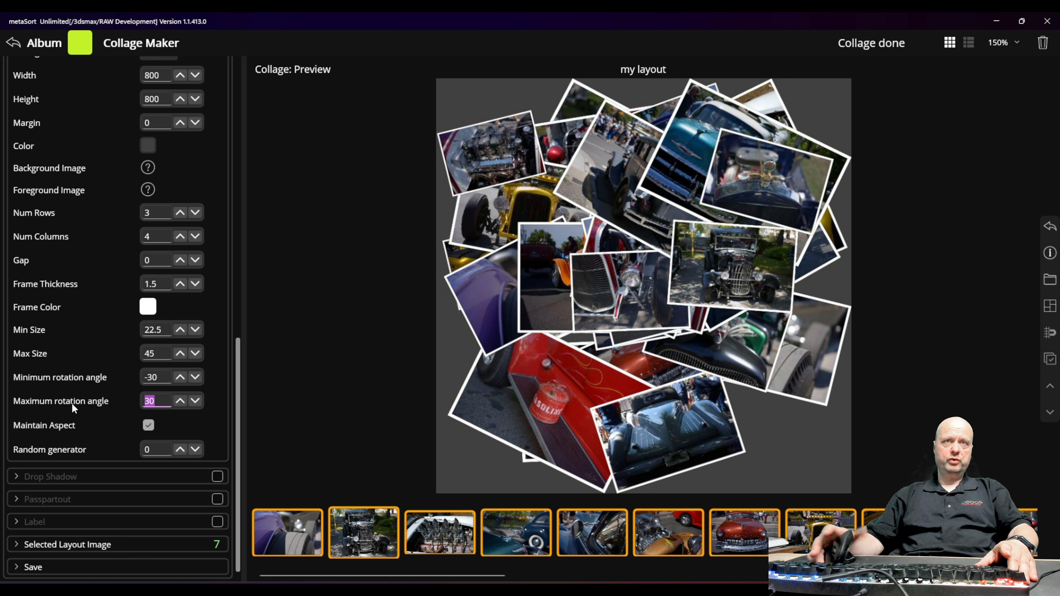
pyautogui.write('60')
pyautogui.press('Return')
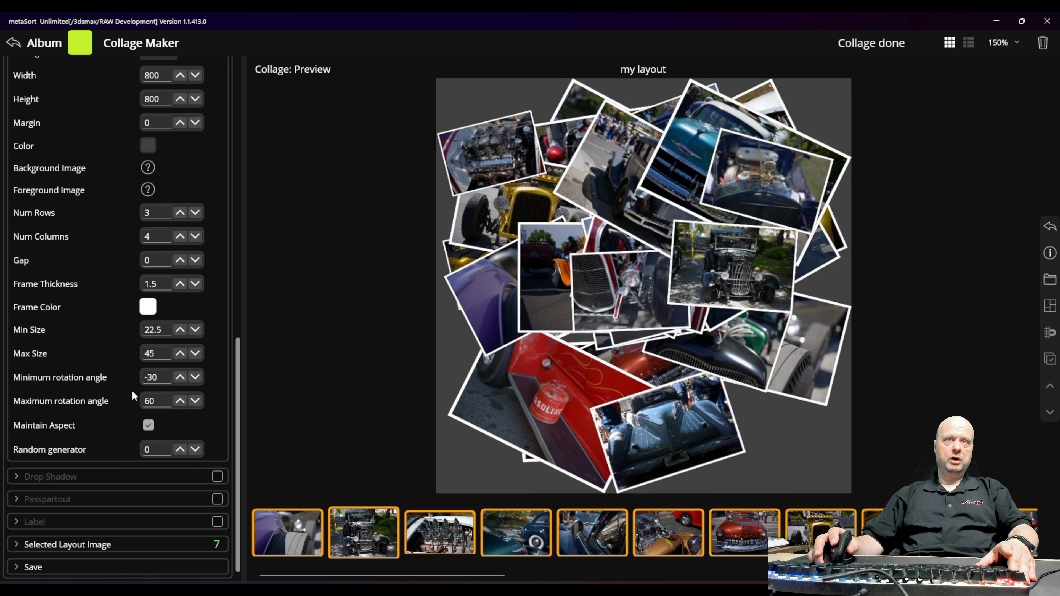
# Set the pile layout's minimum rotation angle to -60
pyautogui.press('BackSpace')
pyautogui.press('BackSpace')
pyautogui.write('6')
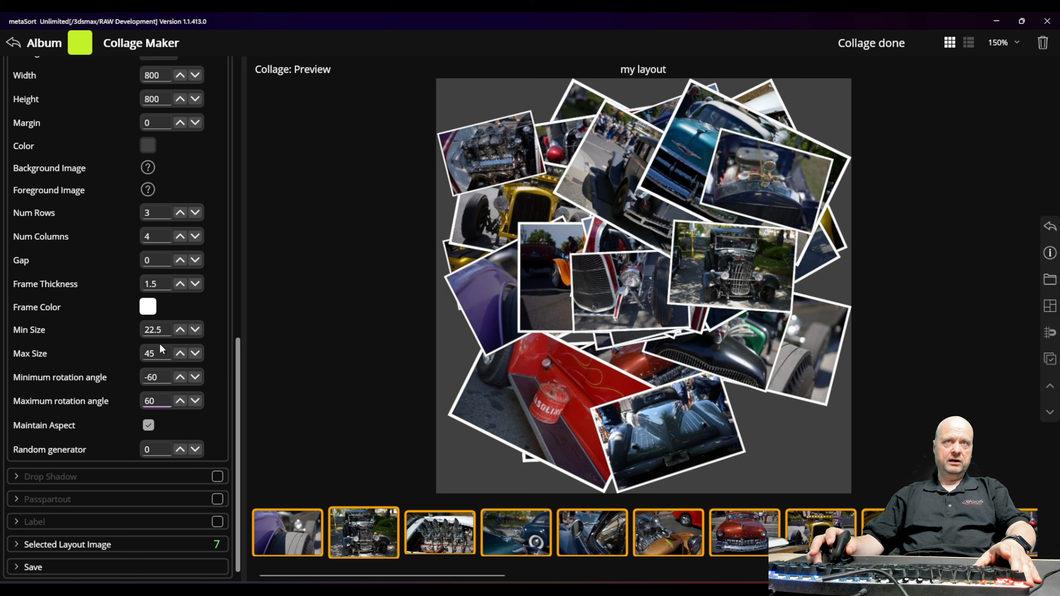
# Set the pile layout's minimum size to 15 and maximum size to 55, and preview the collage
pyautogui.click(153, 330)
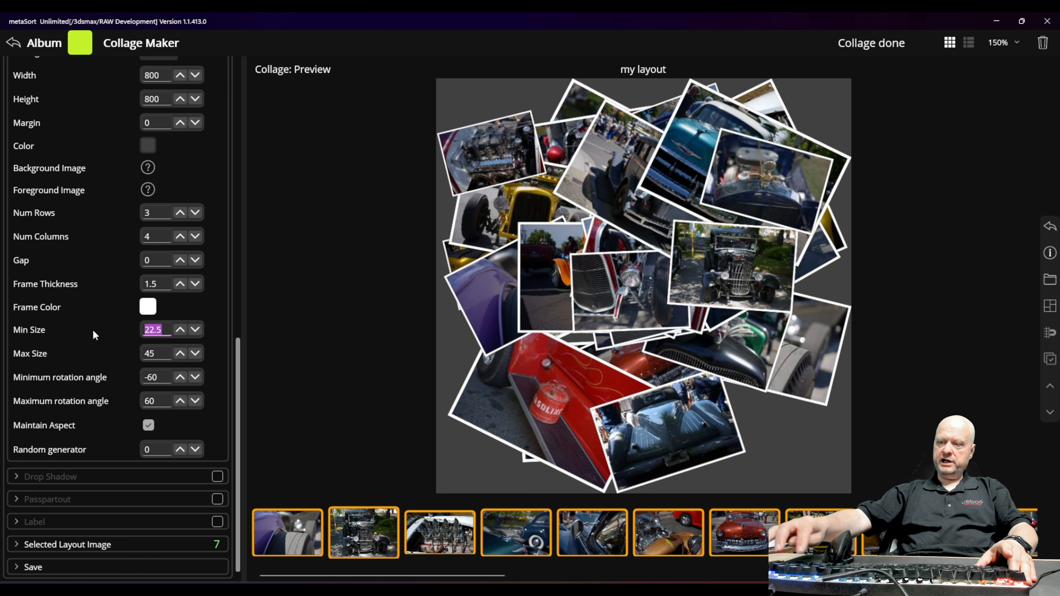
pyautogui.write('15')
pyautogui.press('Tab')
pyautogui.press('BackSpace')
pyautogui.press('BackSpace')
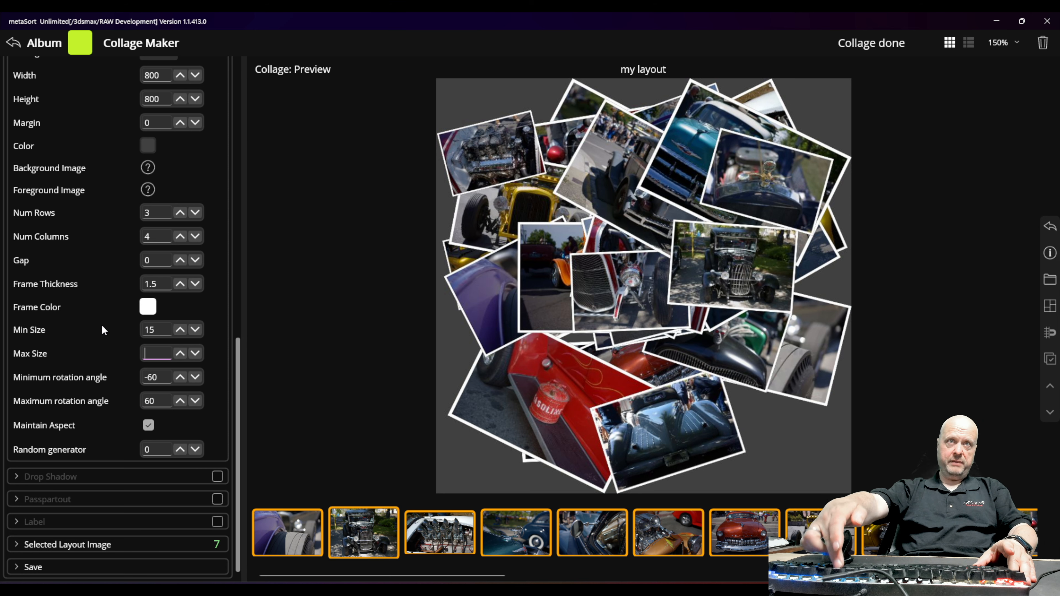
pyautogui.write('55')
pyautogui.press('Tab')
pyautogui.scroll(7, 149, 341)
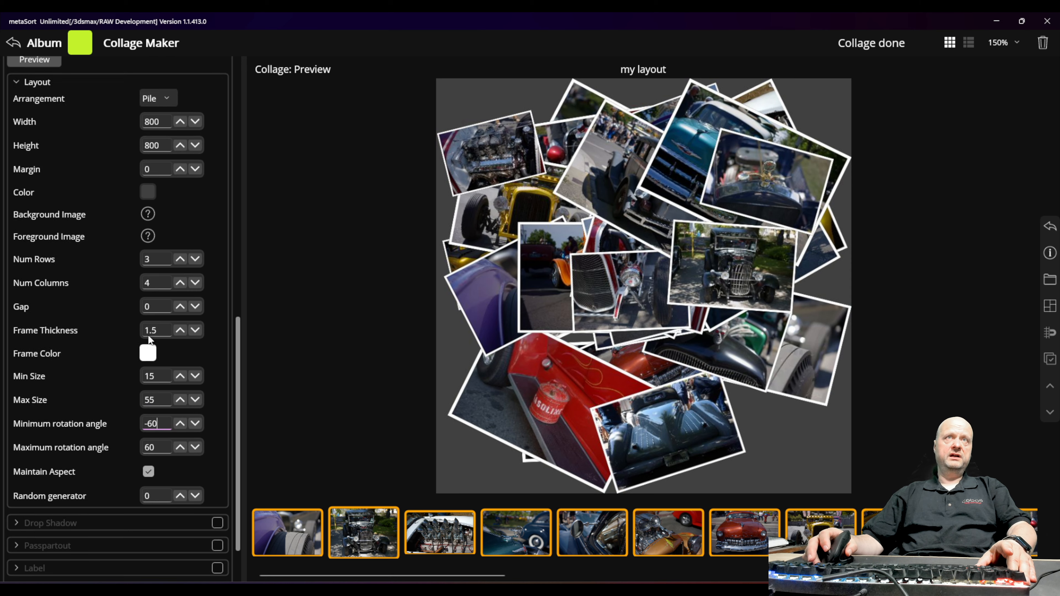
pyautogui.scroll(1, 127, 331)
pyautogui.click(31, 406)
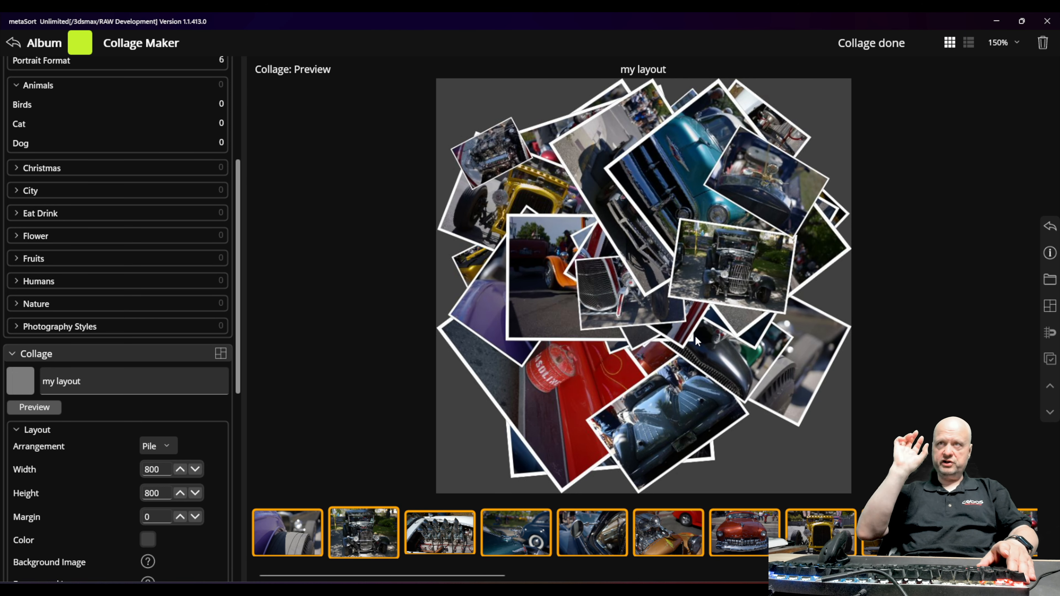
# Switch the collage arrangement to Grid with 8 rows and preview it
pyautogui.click(175, 443)
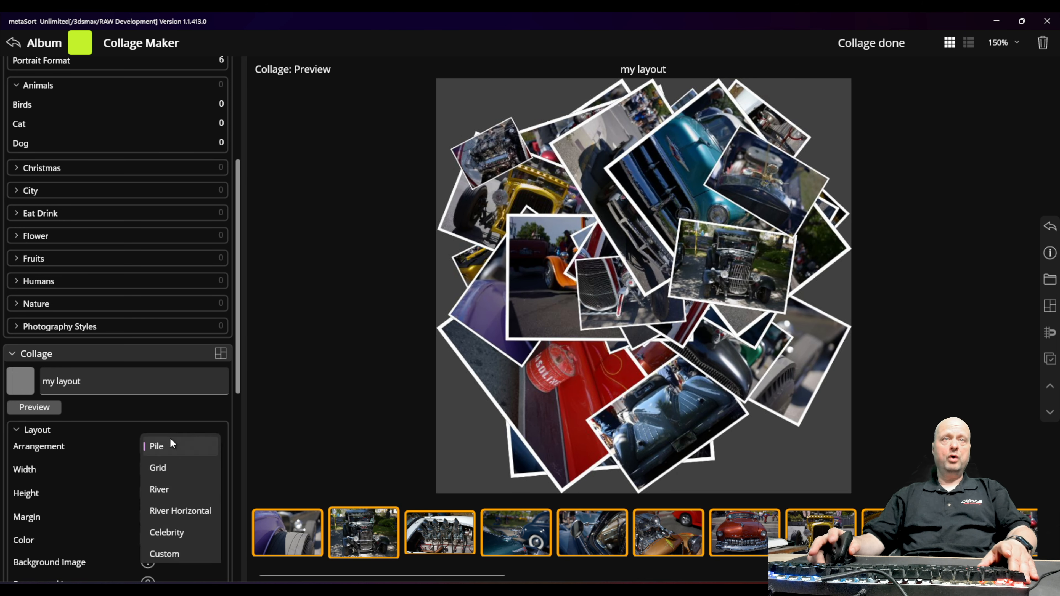
pyautogui.click(176, 467)
pyautogui.scroll(-5, 184, 418)
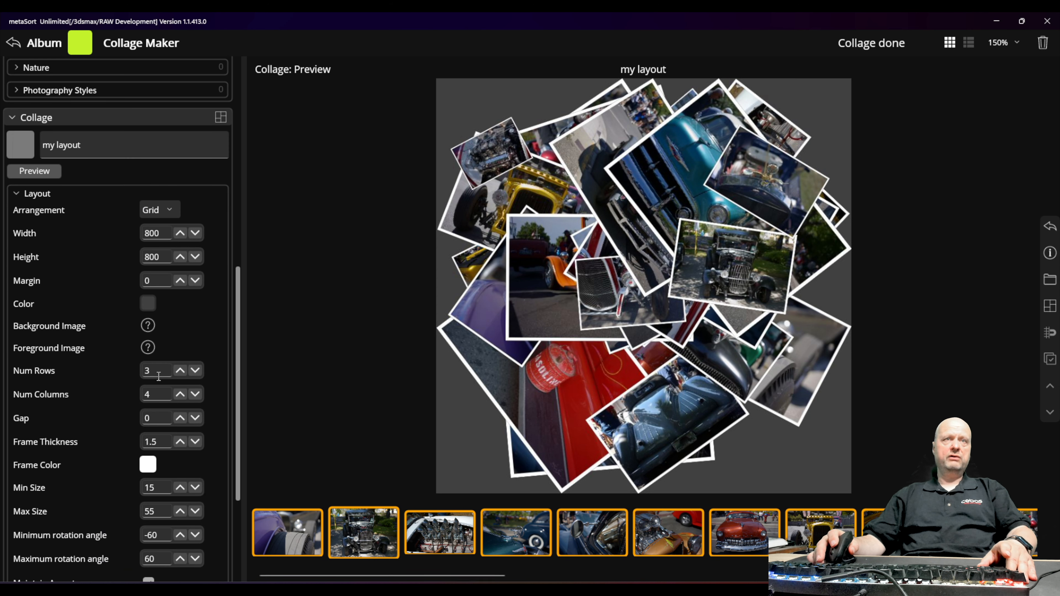
pyautogui.moveTo(160, 372); pyautogui.dragTo(126, 372)
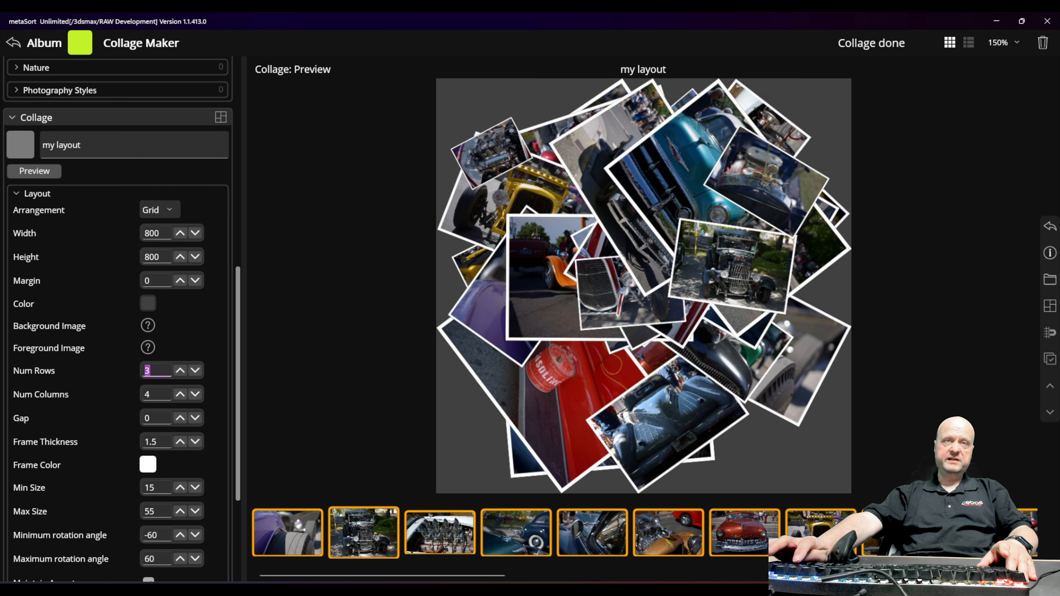
pyautogui.write('4')
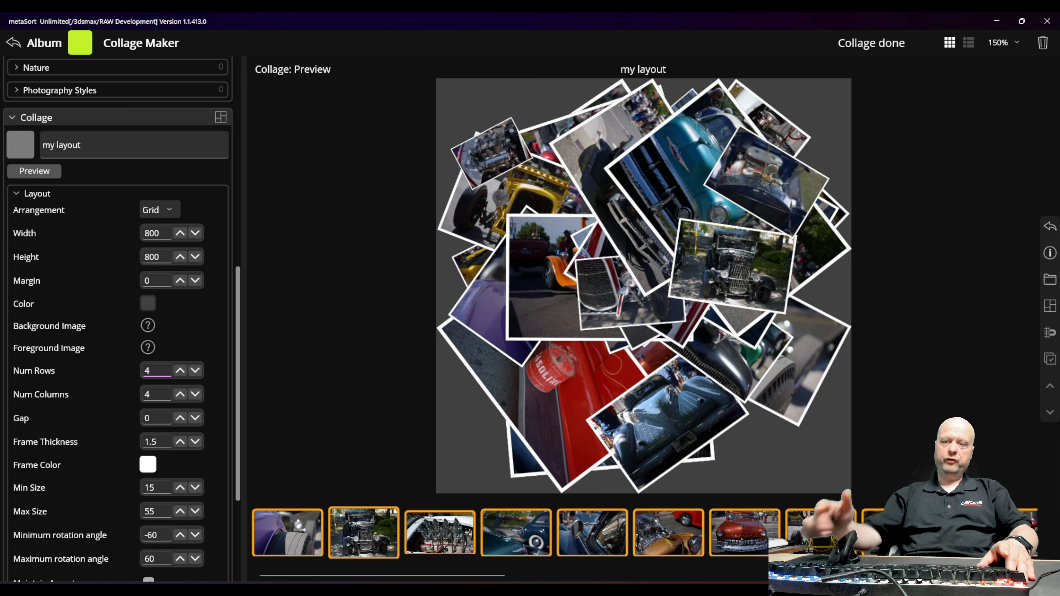
pyautogui.press('BackSpace')
pyautogui.write('8')
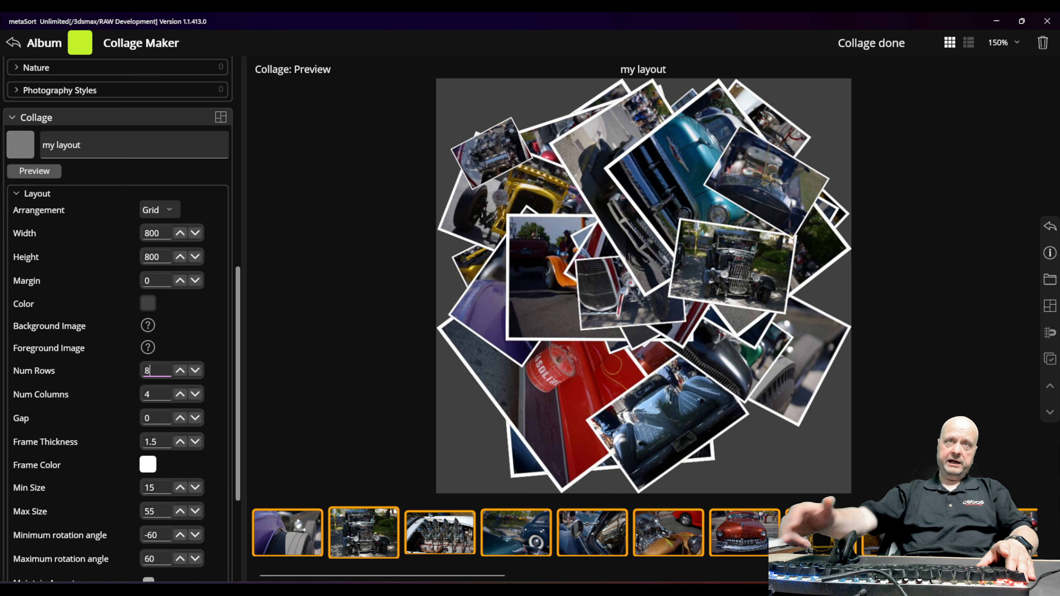
pyautogui.click(41, 171)
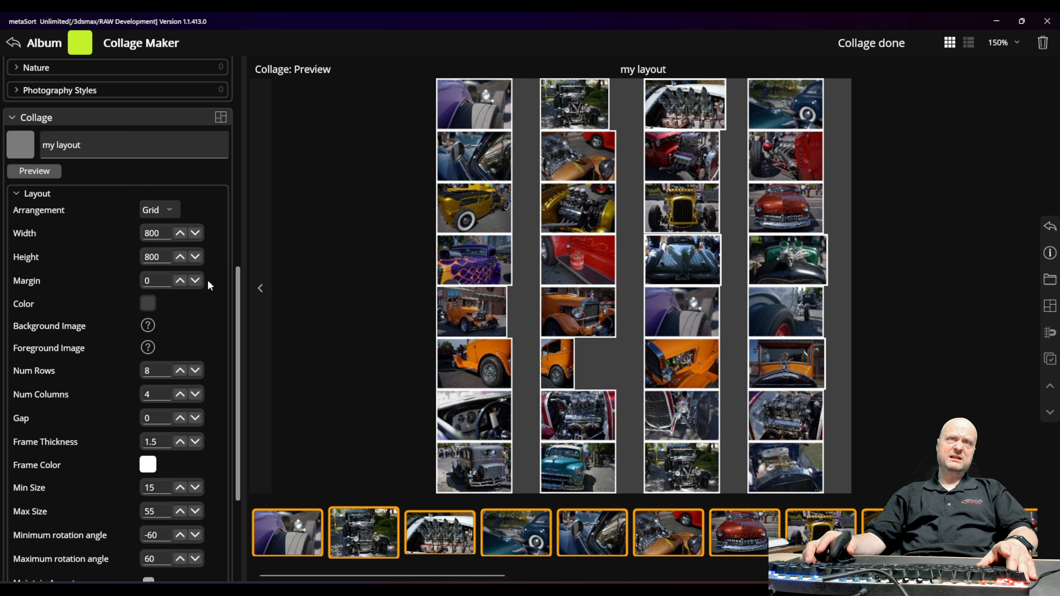
# Turn off Maintain Aspect for the grid collage and preview it
pyautogui.scroll(-3, 157, 351)
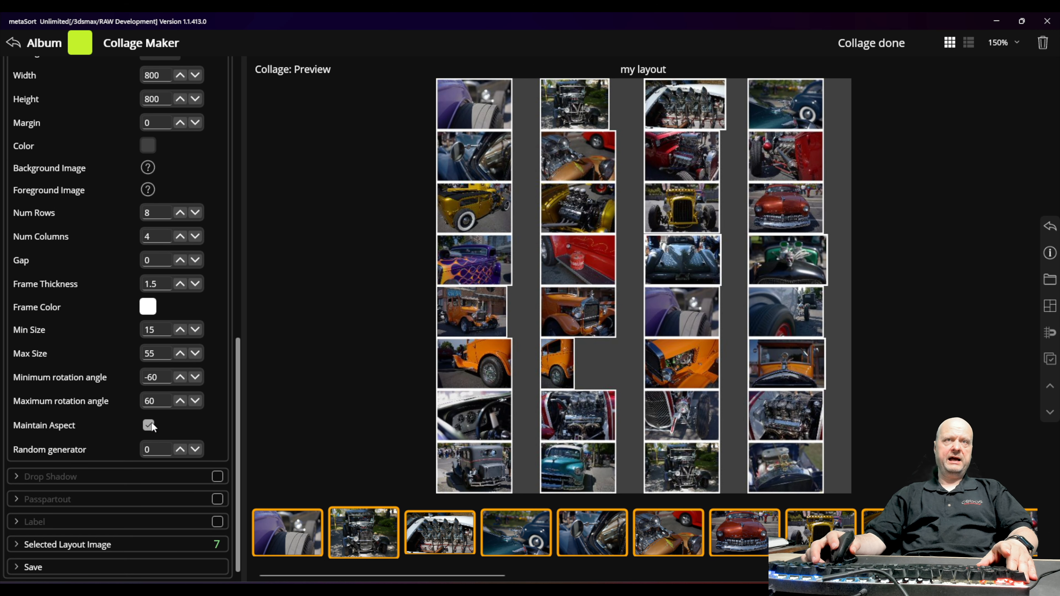
pyautogui.scroll(8, 167, 376)
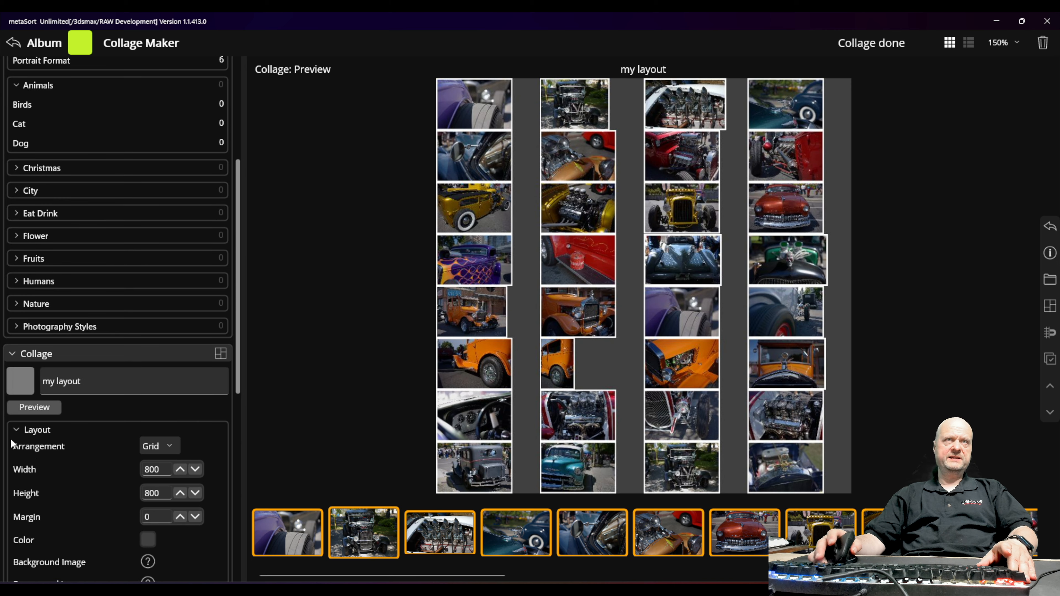
pyautogui.click(33, 409)
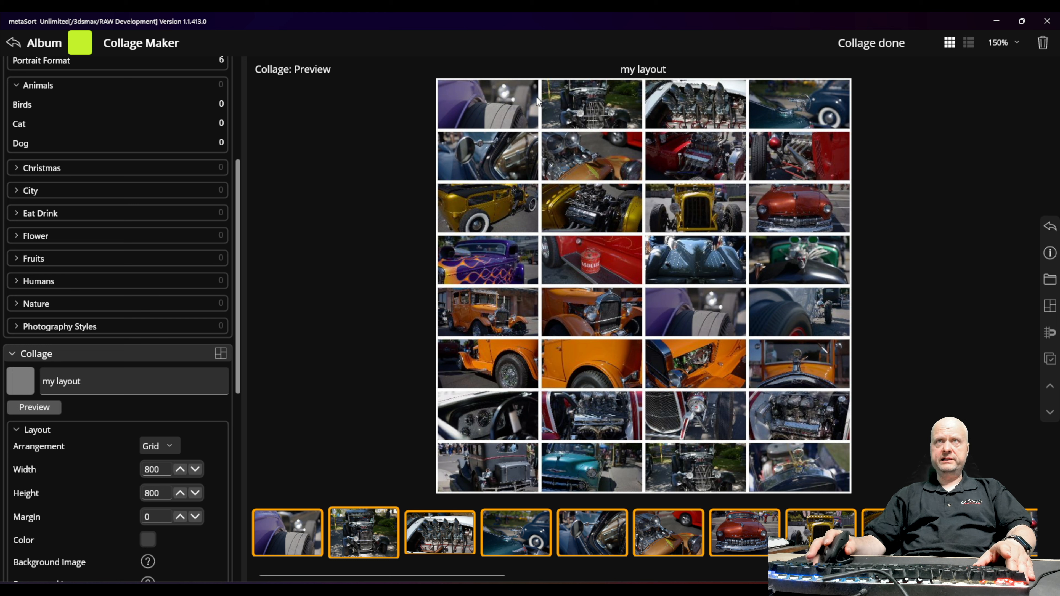
# Set the grid collage's frame thickness to 1.2 and gap to 0.3, and preview it
pyautogui.scroll(-5, 62, 436)
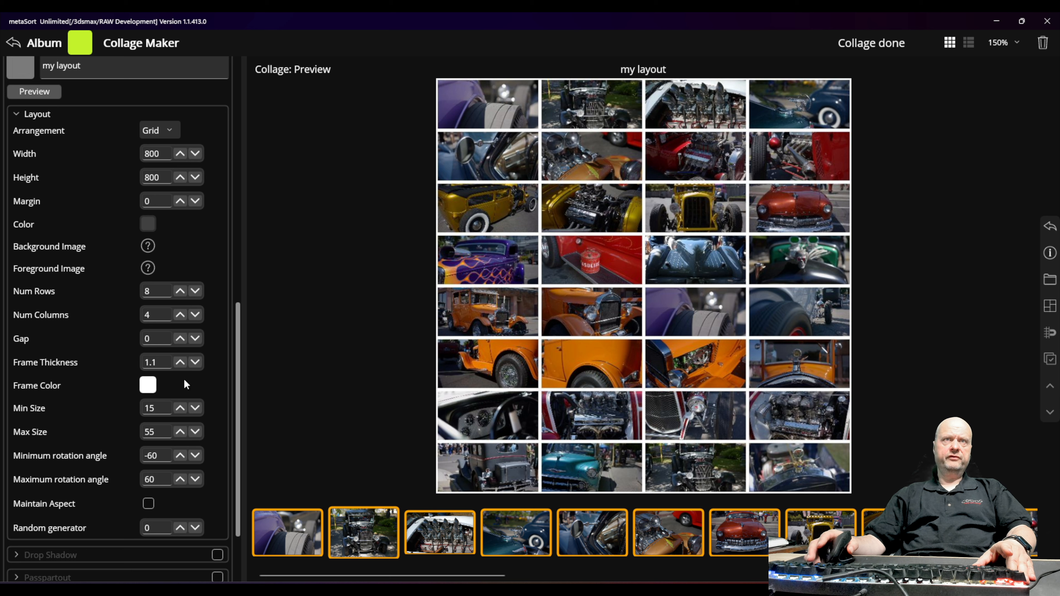
pyautogui.click(180, 363)
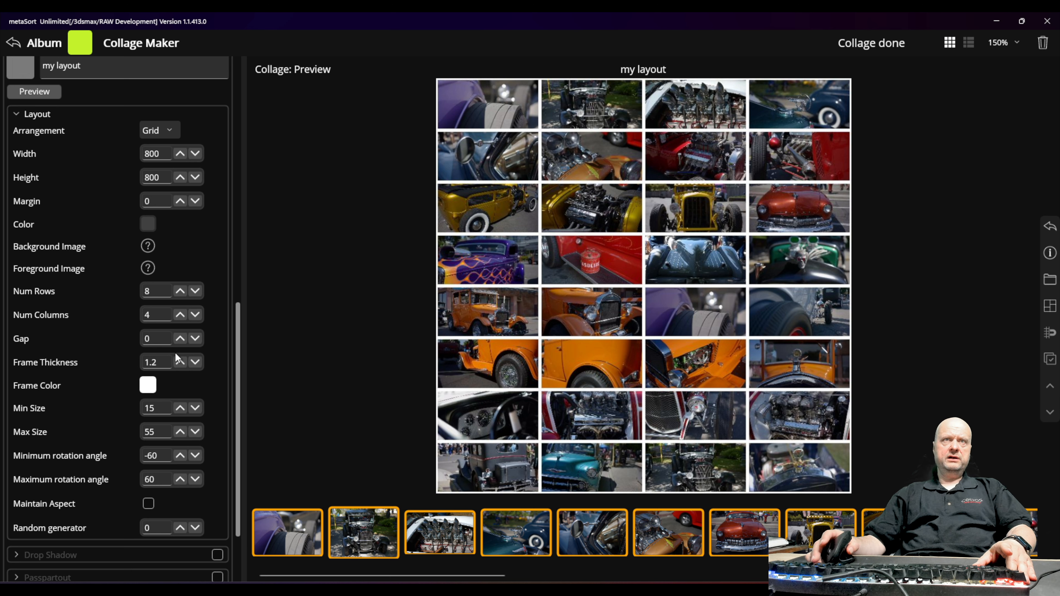
pyautogui.click(179, 339)
pyautogui.click(180, 338)
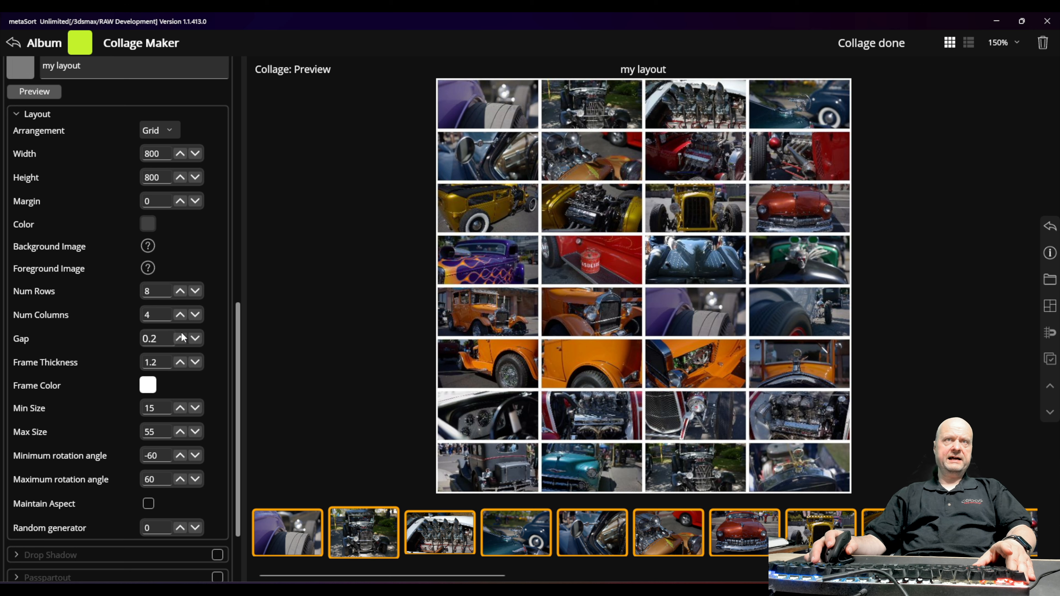
pyautogui.click(182, 337)
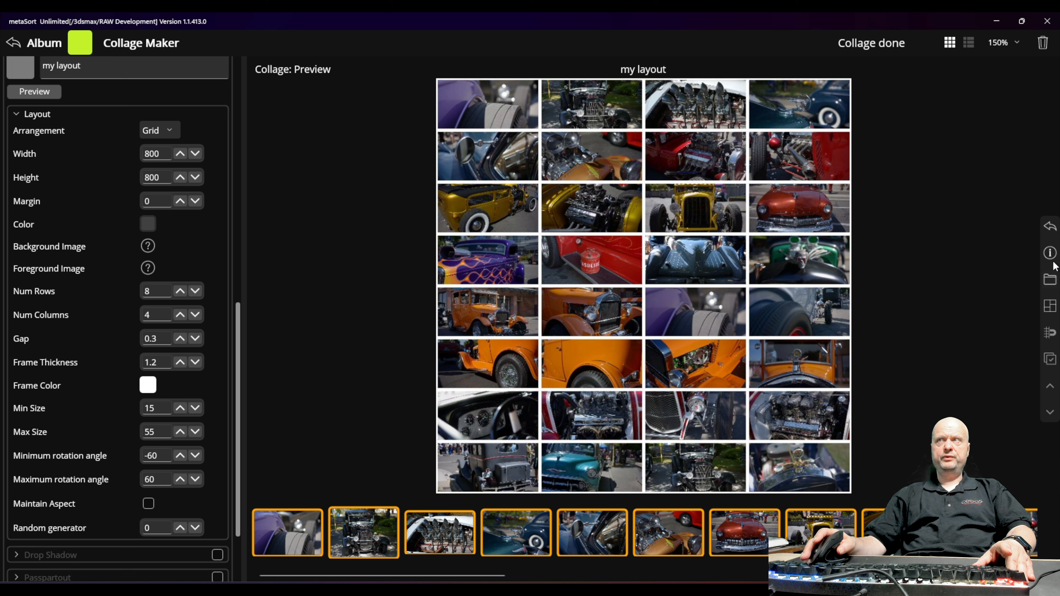
pyautogui.click(45, 92)
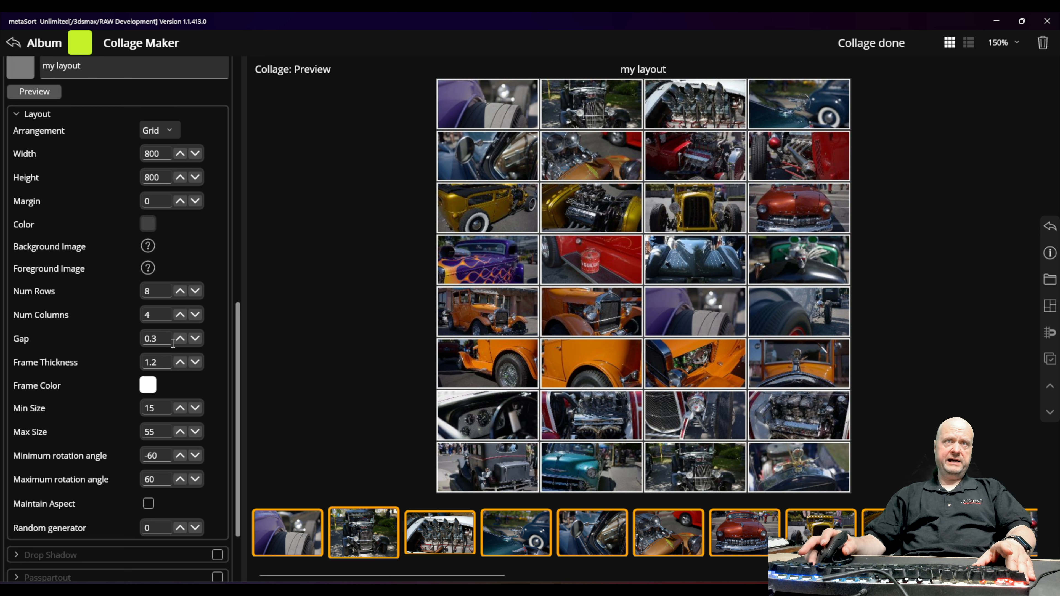
# Increase the grid collage's gap to 1.2 and frame thickness to 1.8, previewing the changes
pyautogui.moveTo(179, 336); pyautogui.dragTo(180, 319)
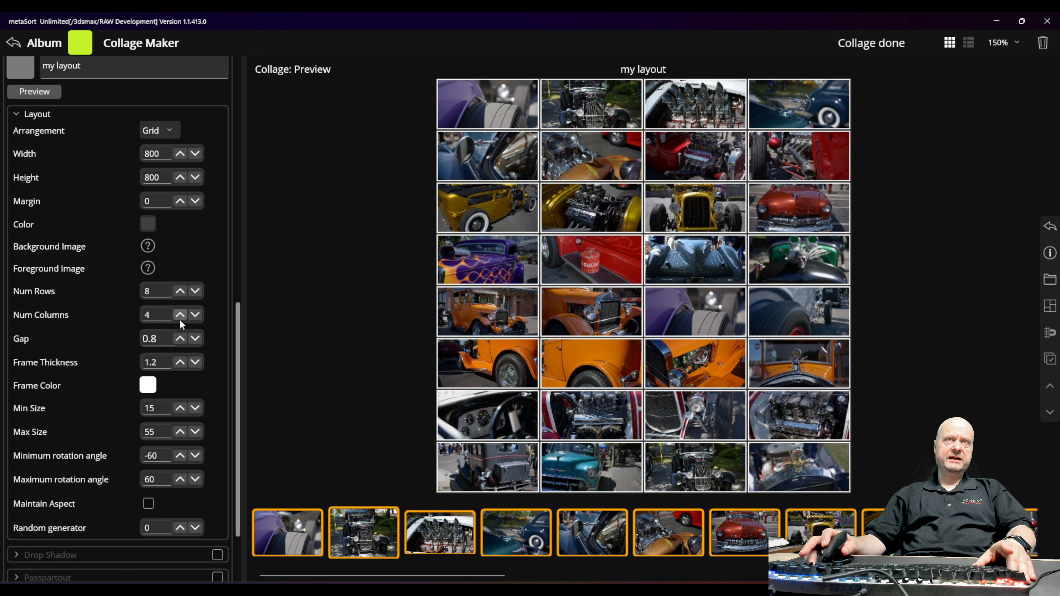
pyautogui.click(36, 92)
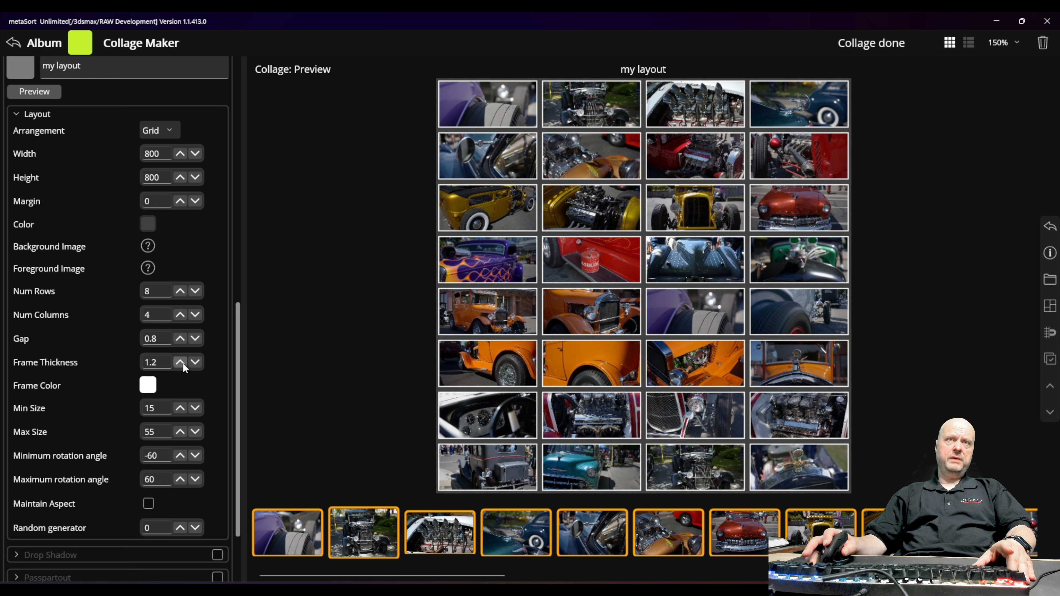
pyautogui.moveTo(183, 366); pyautogui.dragTo(182, 329)
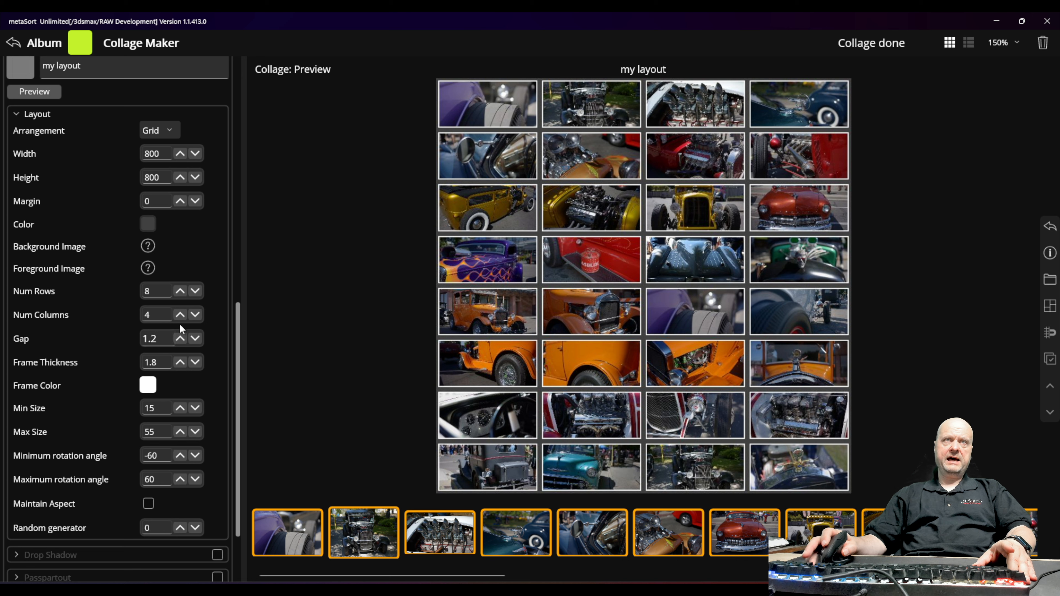
pyautogui.click(43, 92)
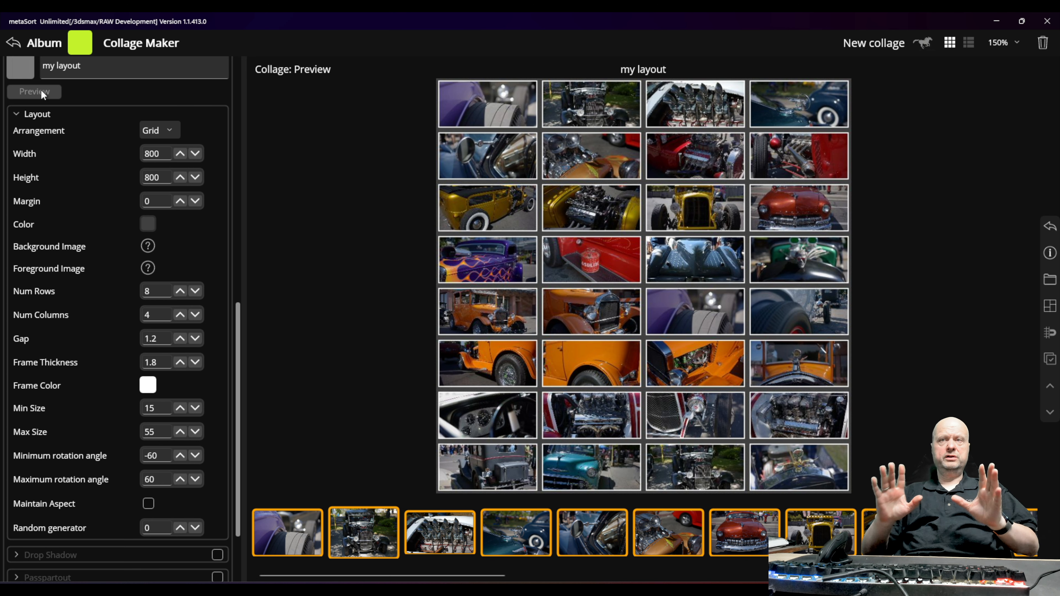
# Switch the arrangement to River, set the minimum and maximum rotation angles to 0, and preview the collage
pyautogui.click(172, 124)
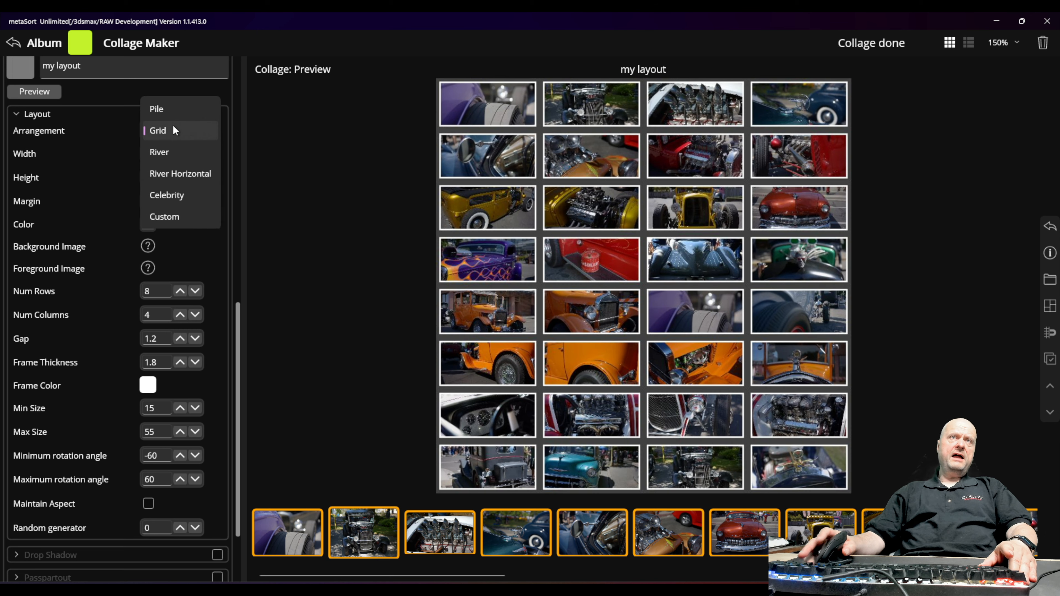
pyautogui.click(176, 150)
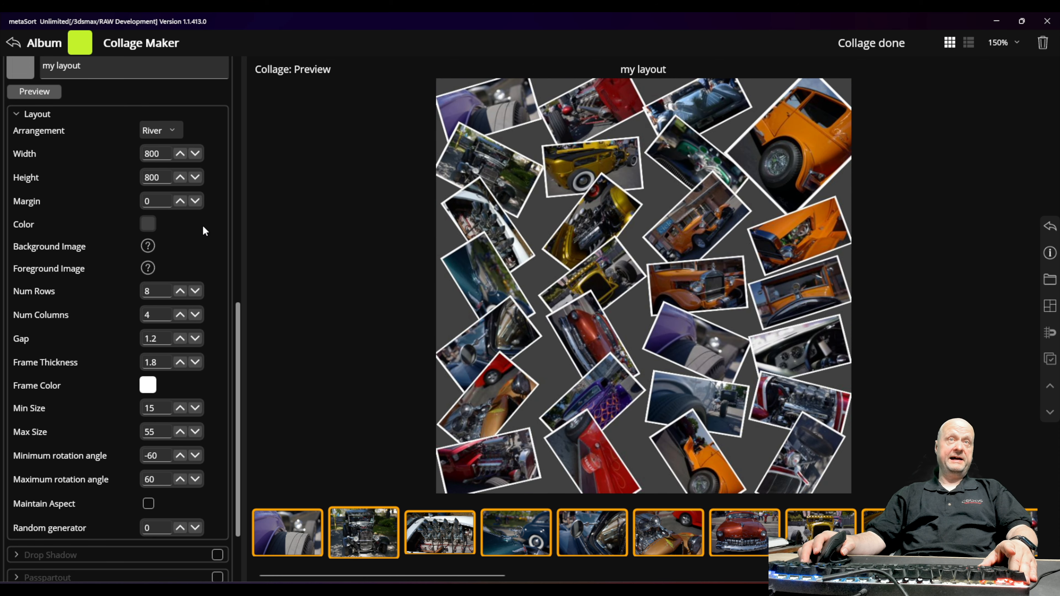
pyautogui.scroll(-3, 162, 251)
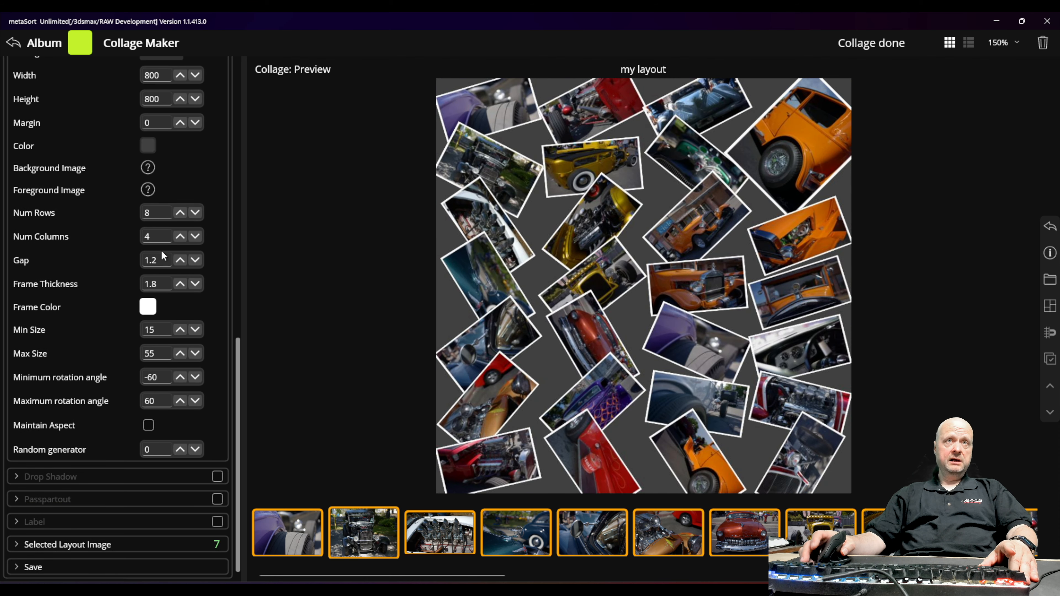
pyautogui.doubleClick(163, 377)
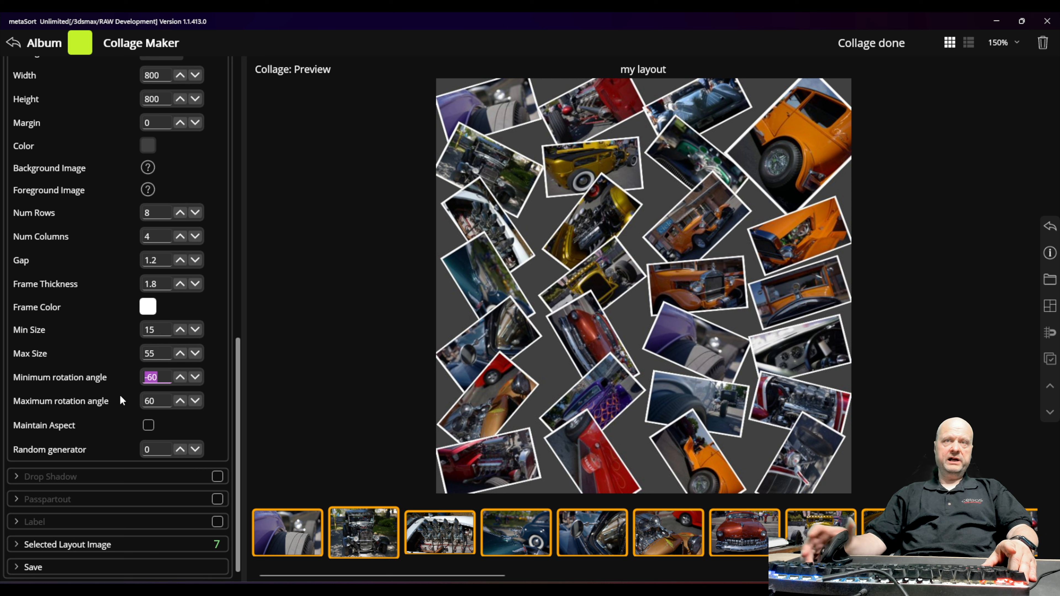
pyautogui.write('0')
pyautogui.press('Tab')
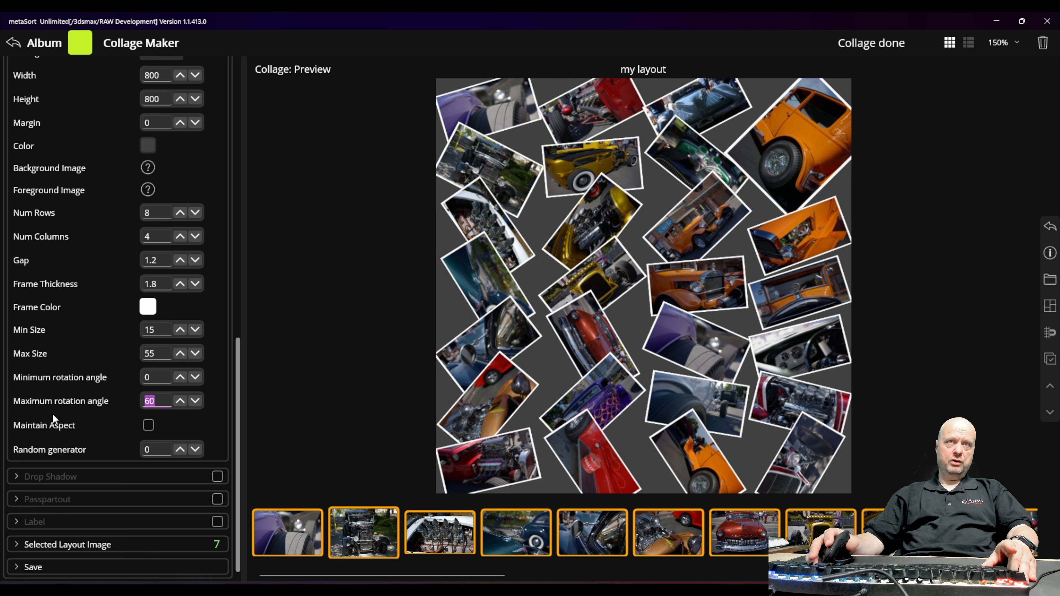
pyautogui.write('0')
pyautogui.press('Tab')
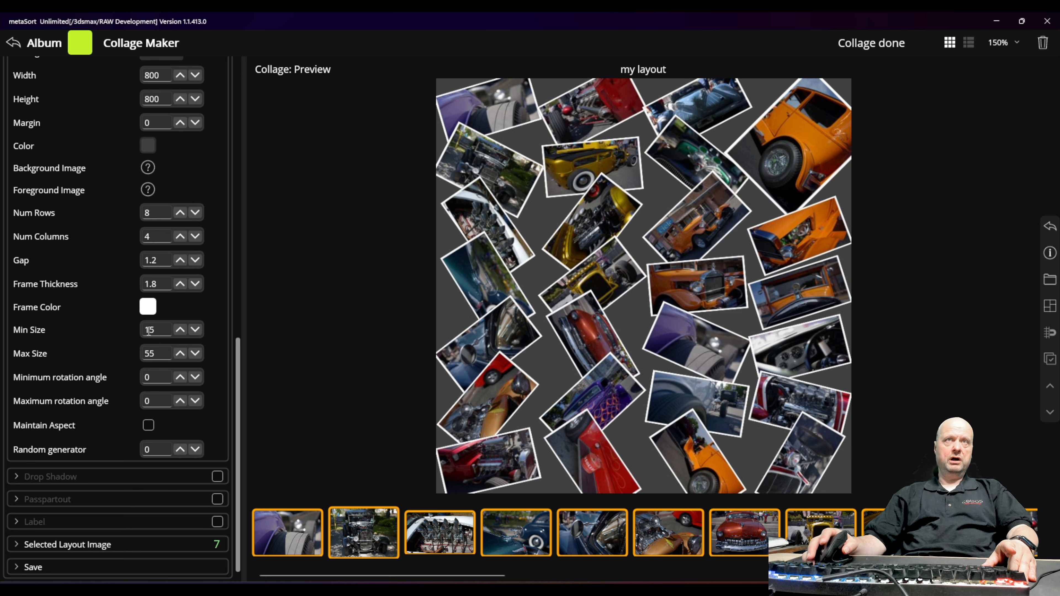
pyautogui.scroll(6, 149, 330)
pyautogui.click(33, 329)
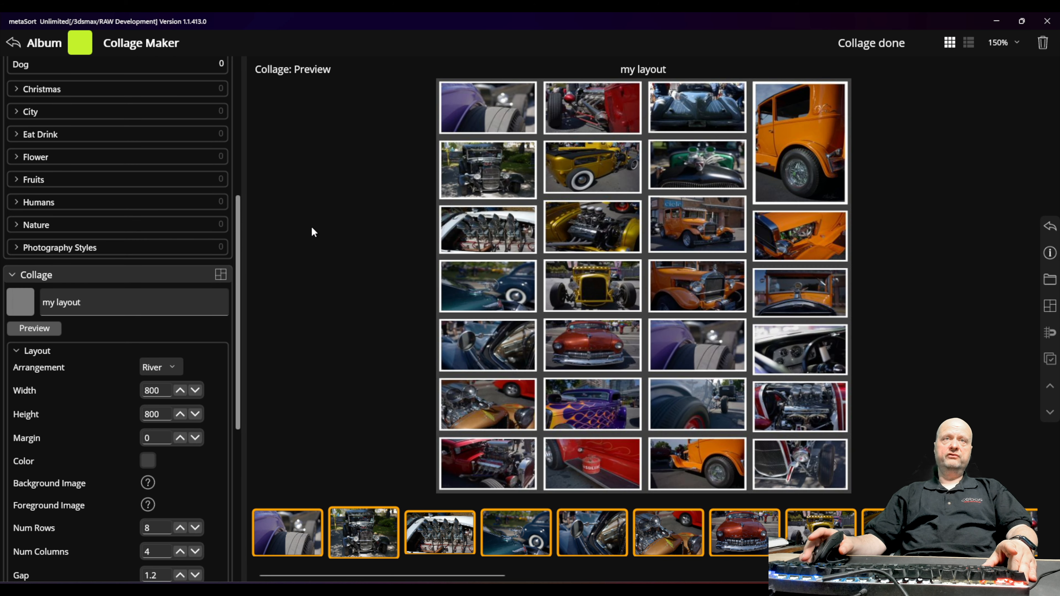
# Reset the River collage's gap to 0, reduce the frame thickness to 1.1, and preview it
pyautogui.scroll(-3, 215, 475)
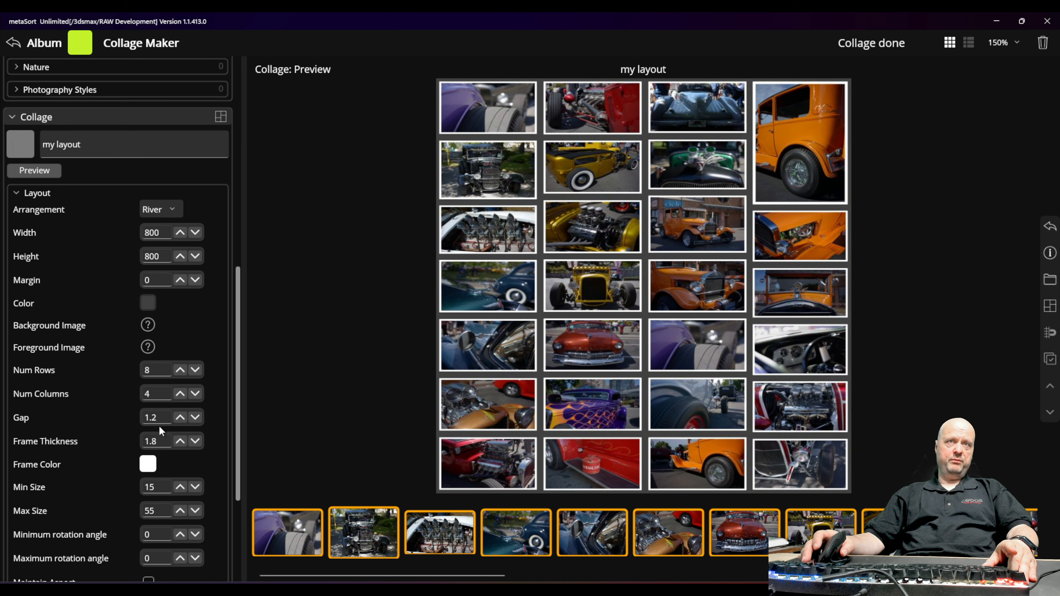
pyautogui.rightClick(183, 417)
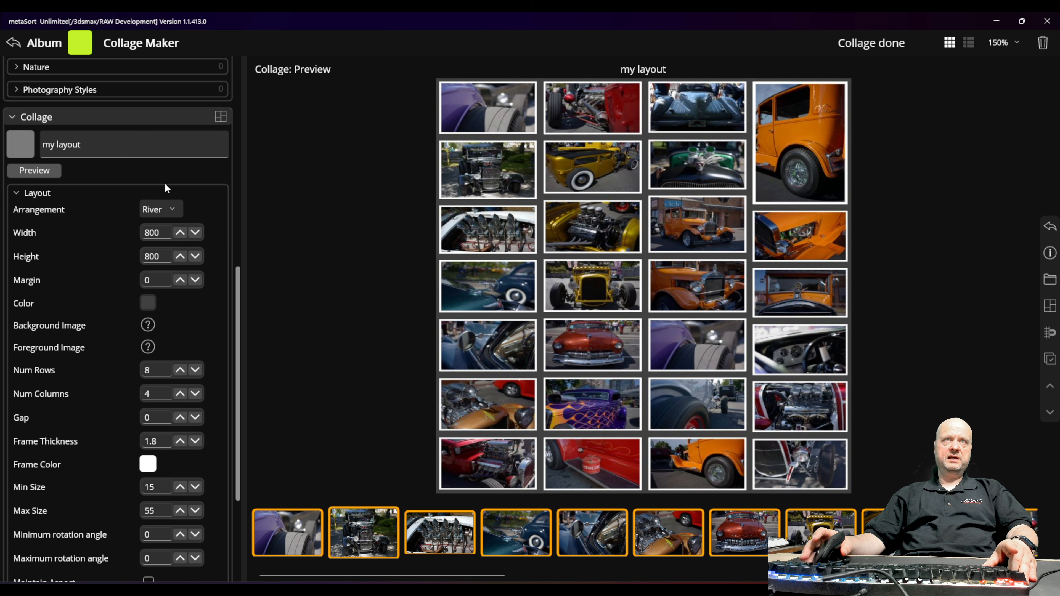
pyautogui.click(35, 171)
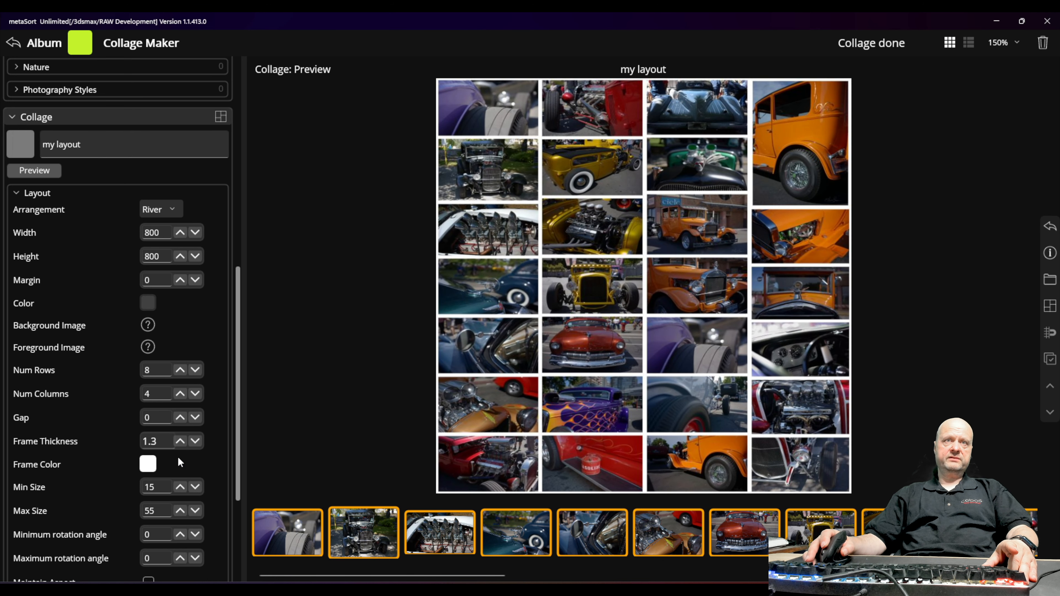
pyautogui.click(42, 172)
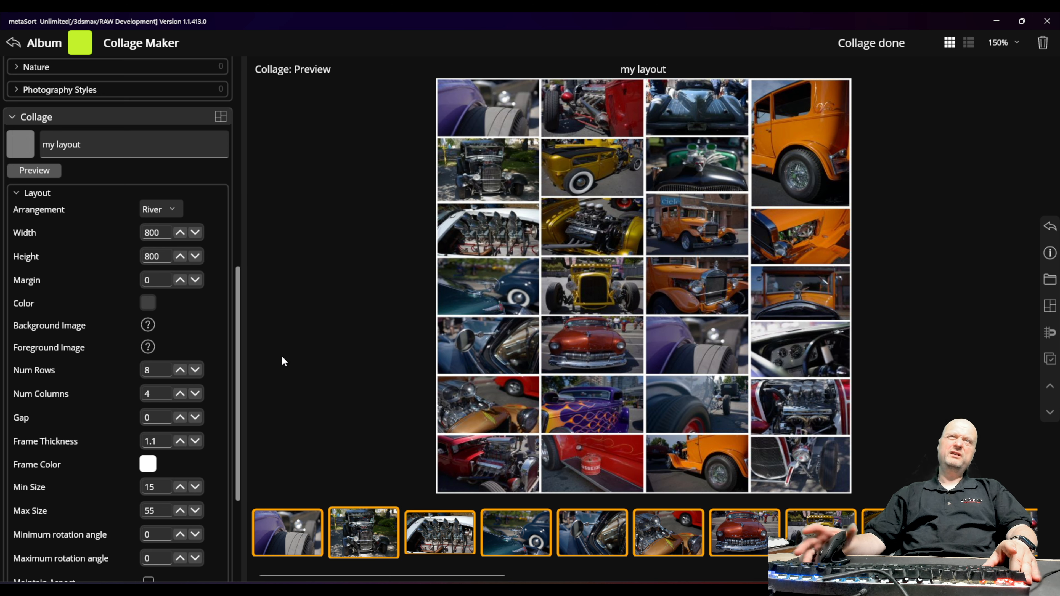
# Switch the my layout collage's arrangement to River Horizontal and preview it
pyautogui.click(172, 203)
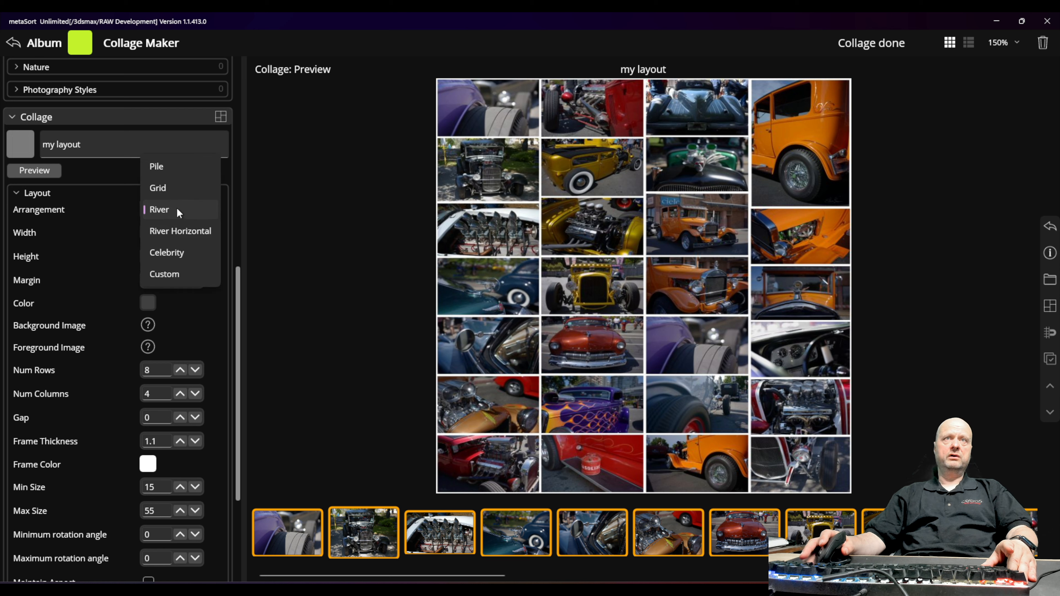
pyautogui.click(184, 232)
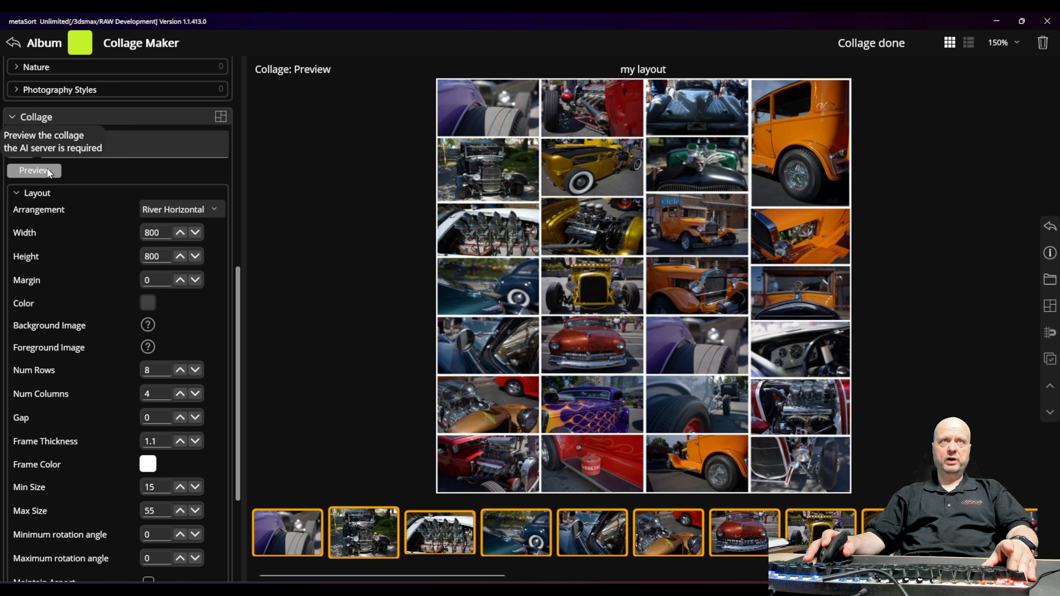
pyautogui.click(48, 172)
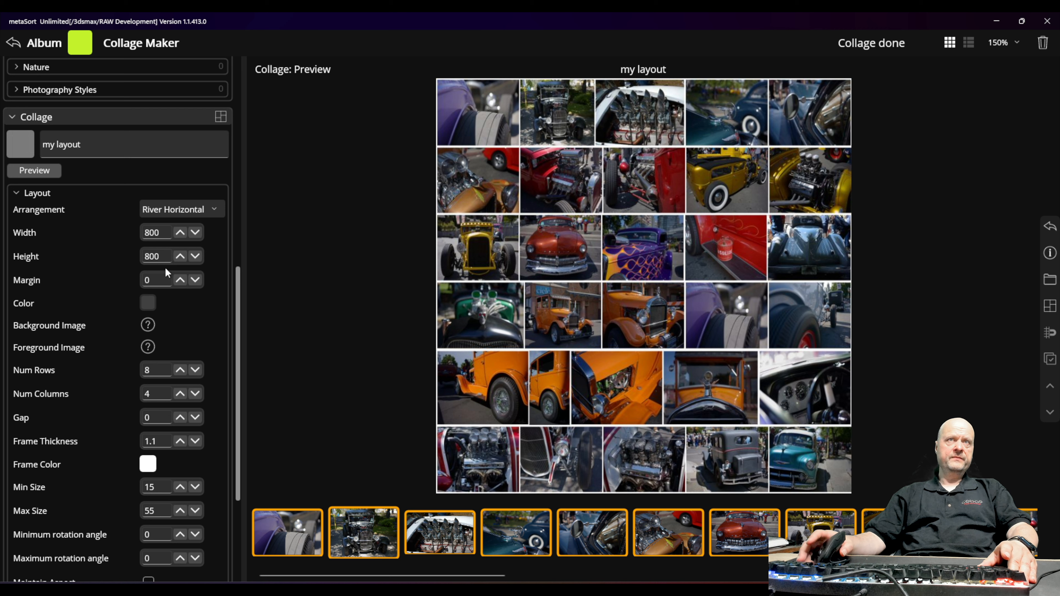
# Switch the arrangement to Celebrity and preview the collage
pyautogui.click(217, 205)
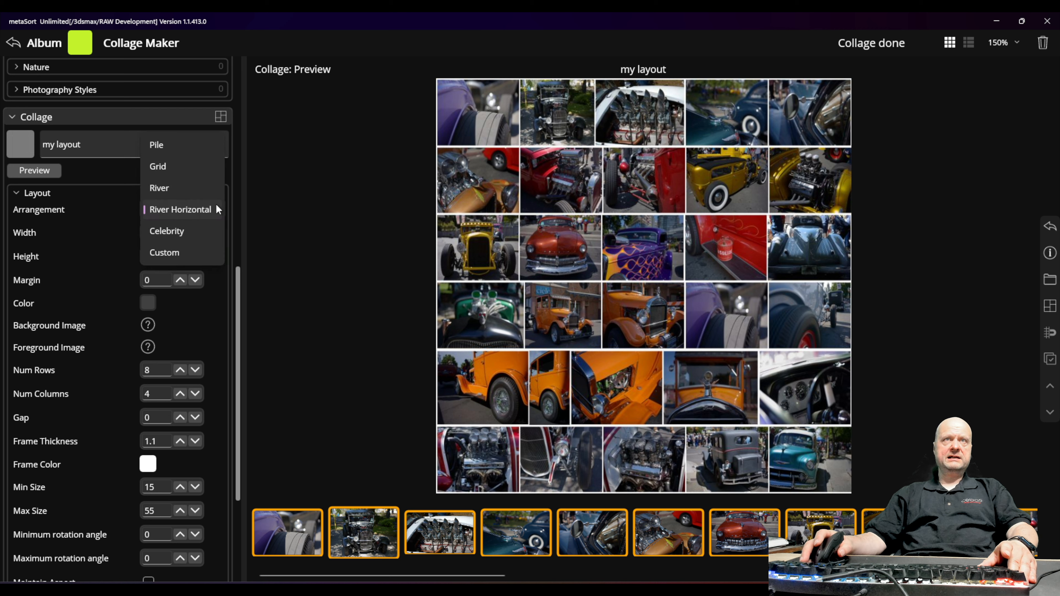
pyautogui.click(193, 233)
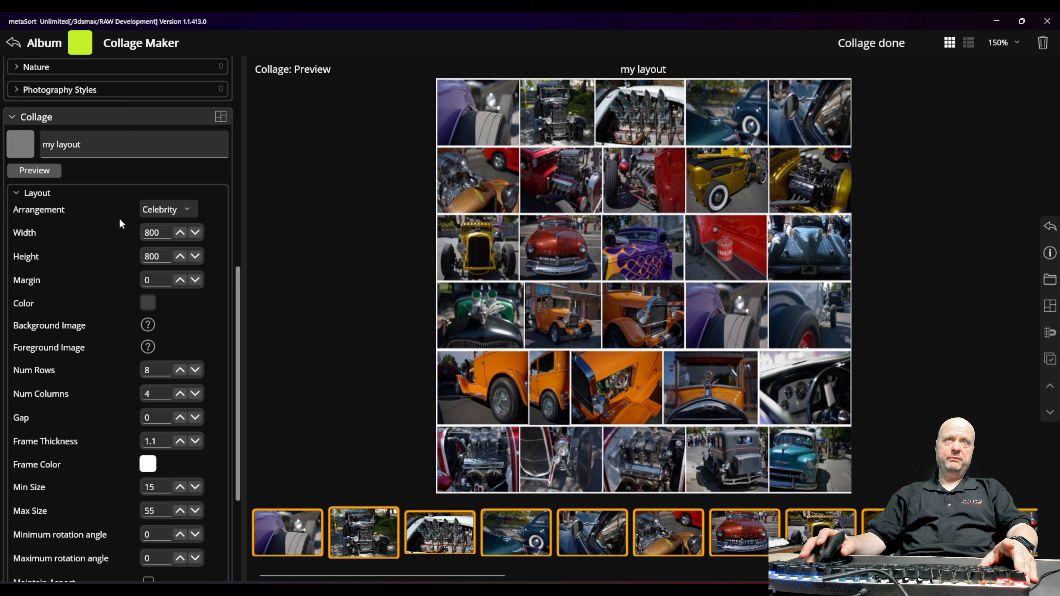
pyautogui.click(30, 172)
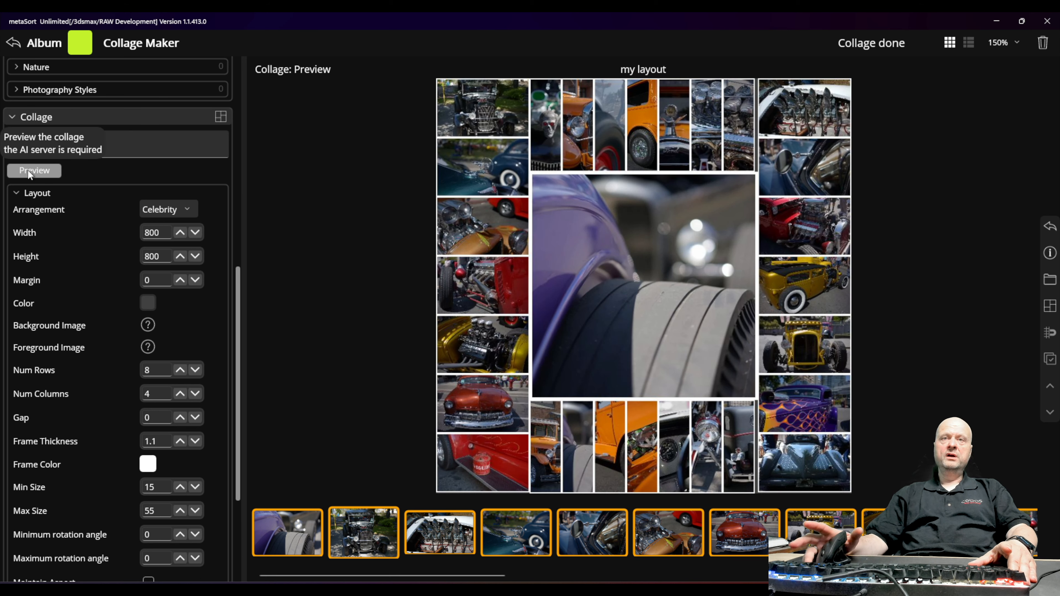
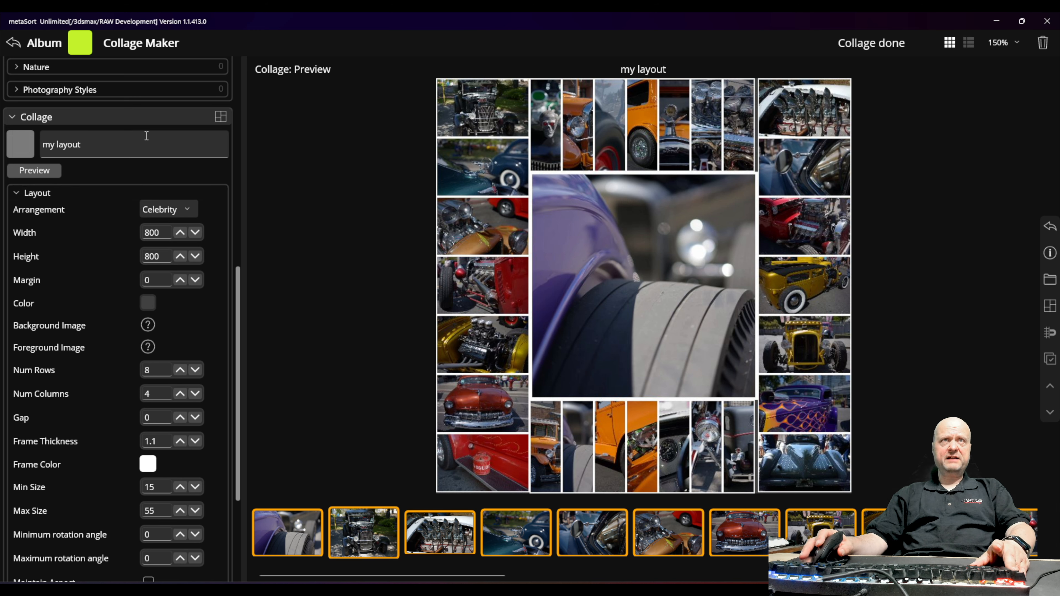
# Replace the photo selection with only the first eight images from All Images and preview the Celebrity collage
pyautogui.scroll(10, 83, 168)
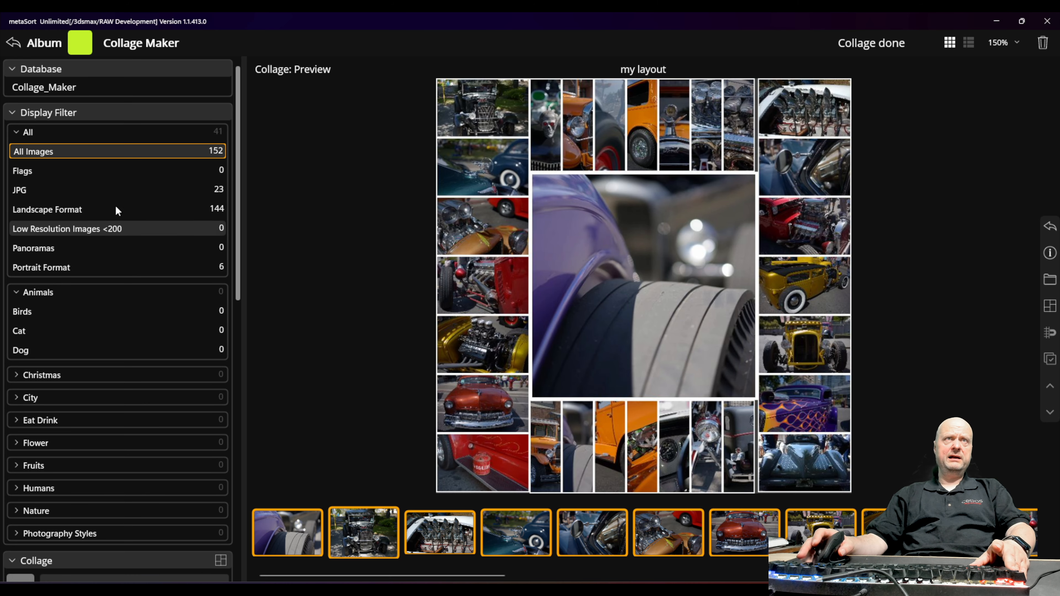
pyautogui.click(43, 150)
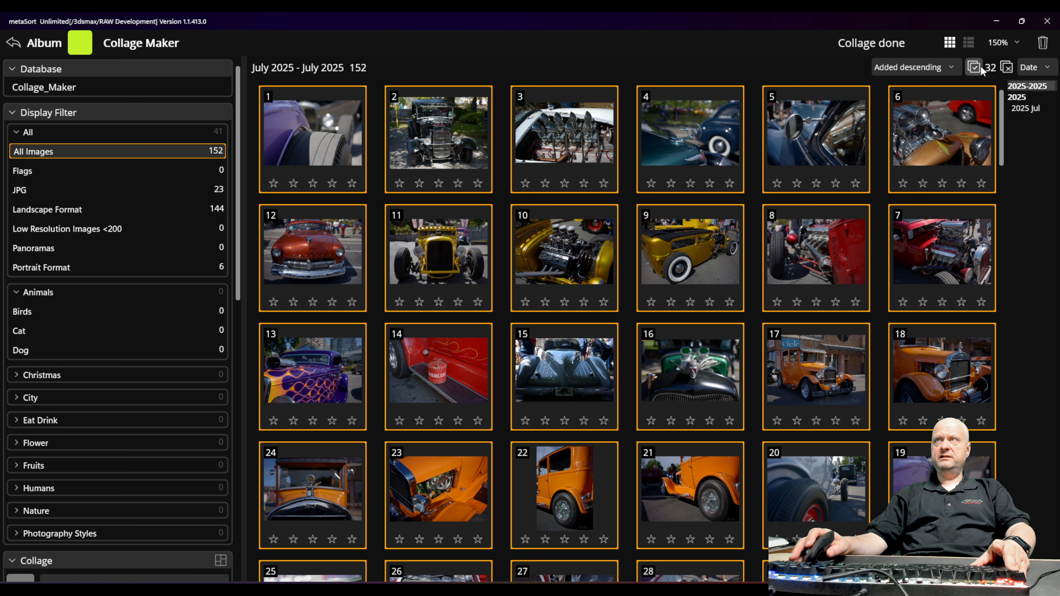
pyautogui.click(1007, 67)
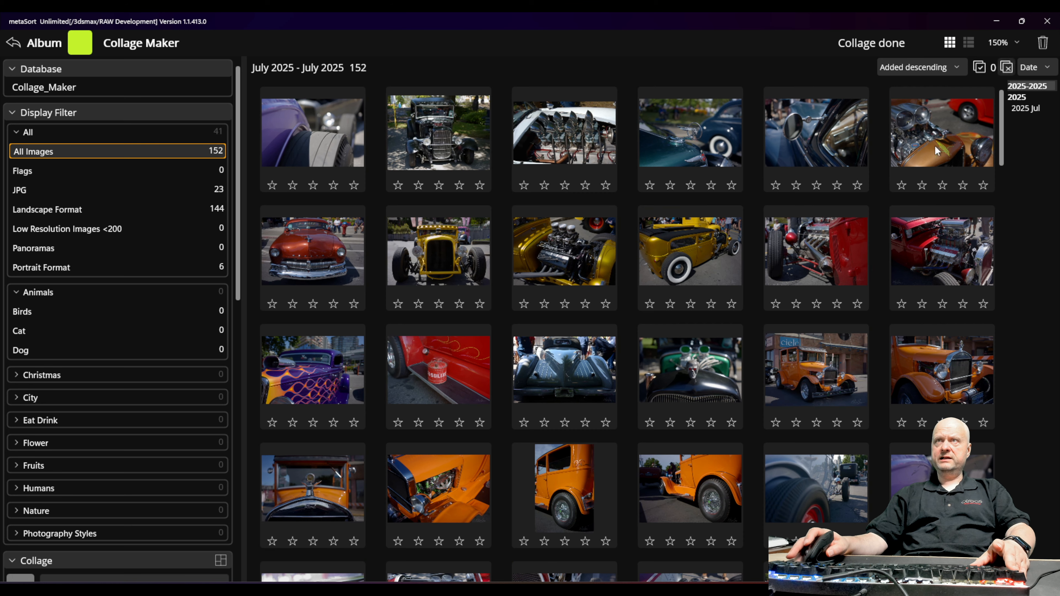
pyautogui.moveTo(295, 130); pyautogui.dragTo(940, 128)
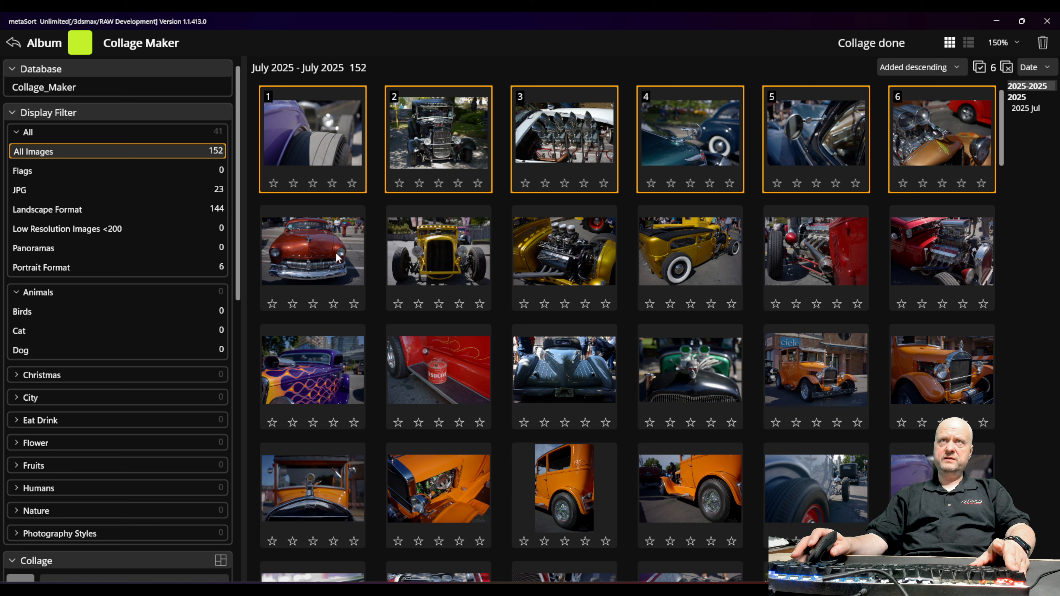
pyautogui.click(315, 250)
pyautogui.click(394, 249)
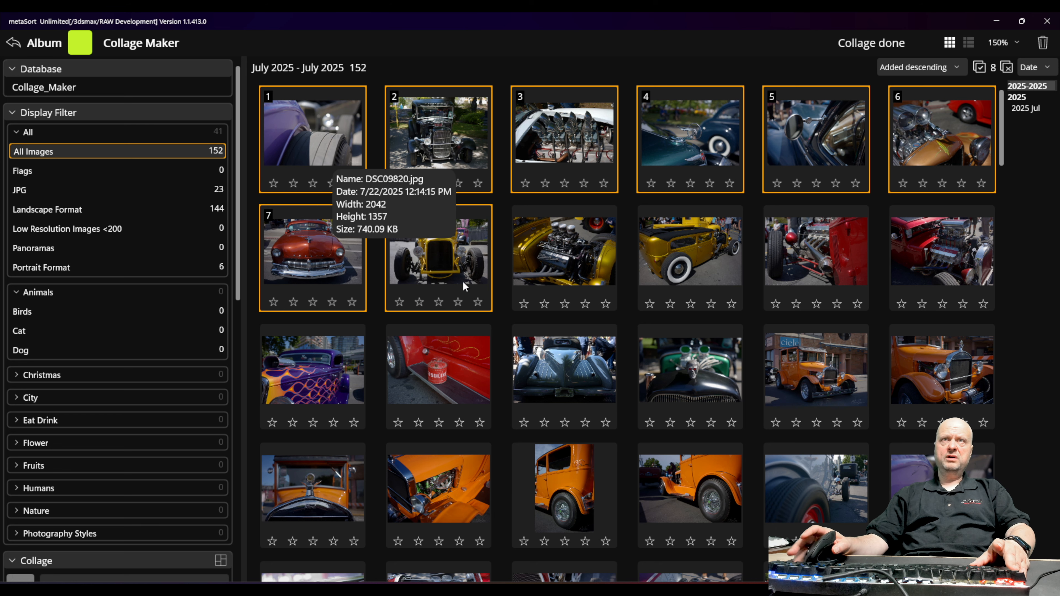
pyautogui.scroll(-5, 50, 410)
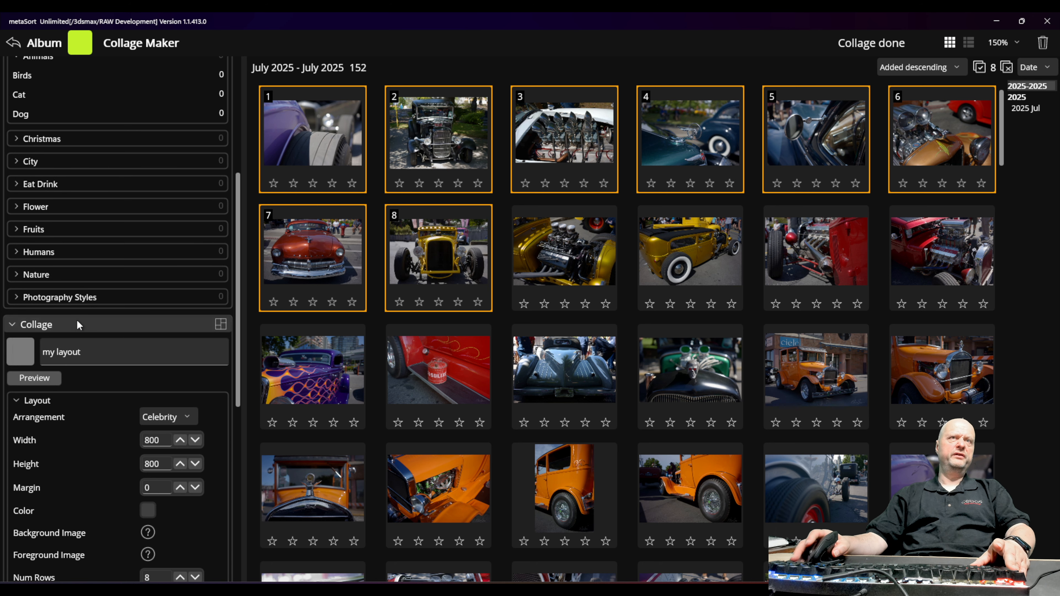
pyautogui.click(42, 379)
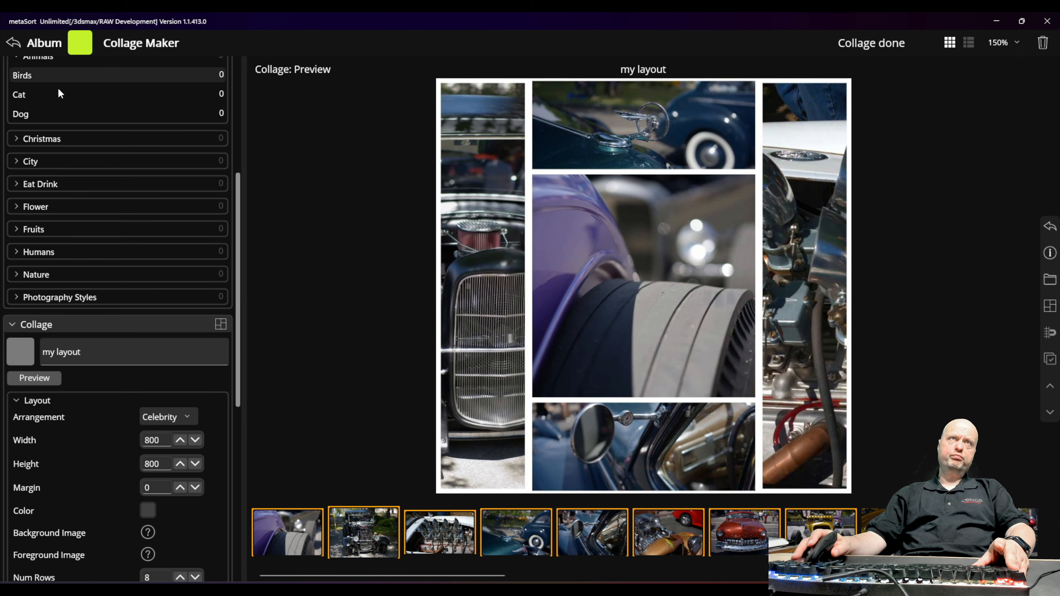
# Add the four remaining photos of the second row to the selection and preview the Celebrity collage
pyautogui.scroll(5, 79, 184)
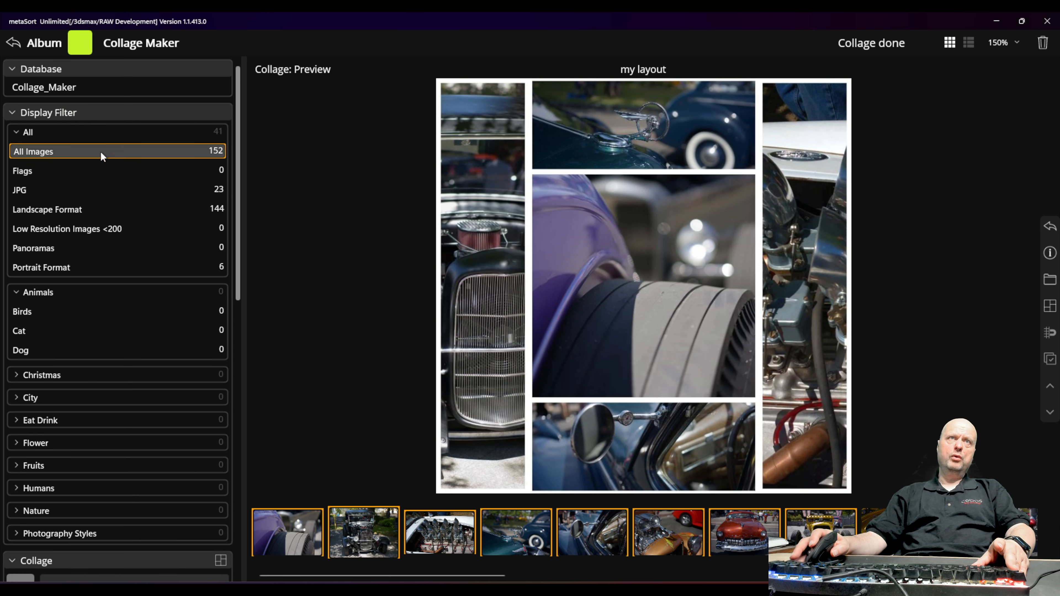
pyautogui.click(75, 157)
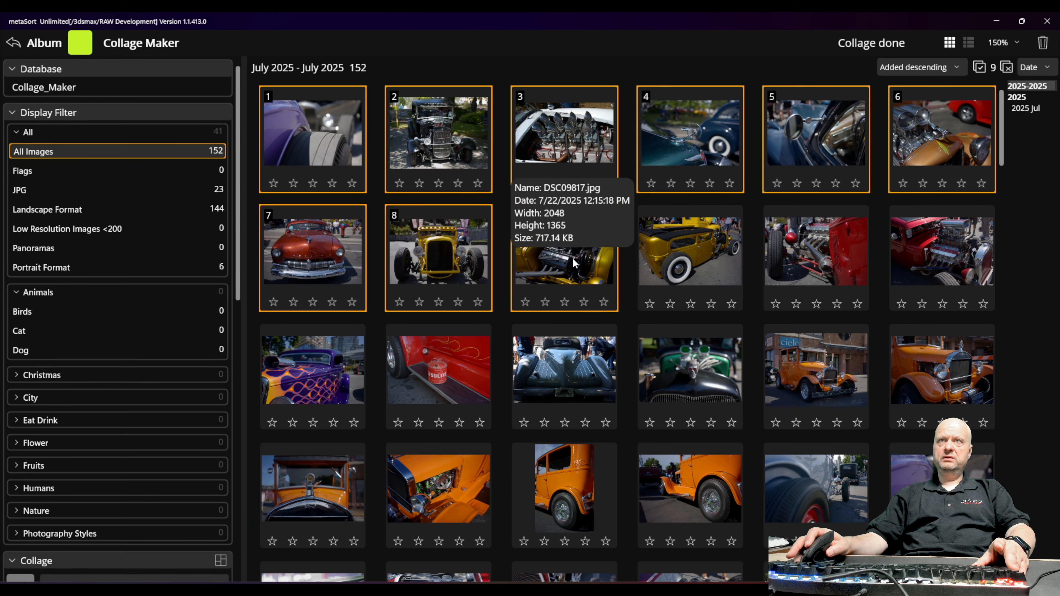
pyautogui.click(666, 259)
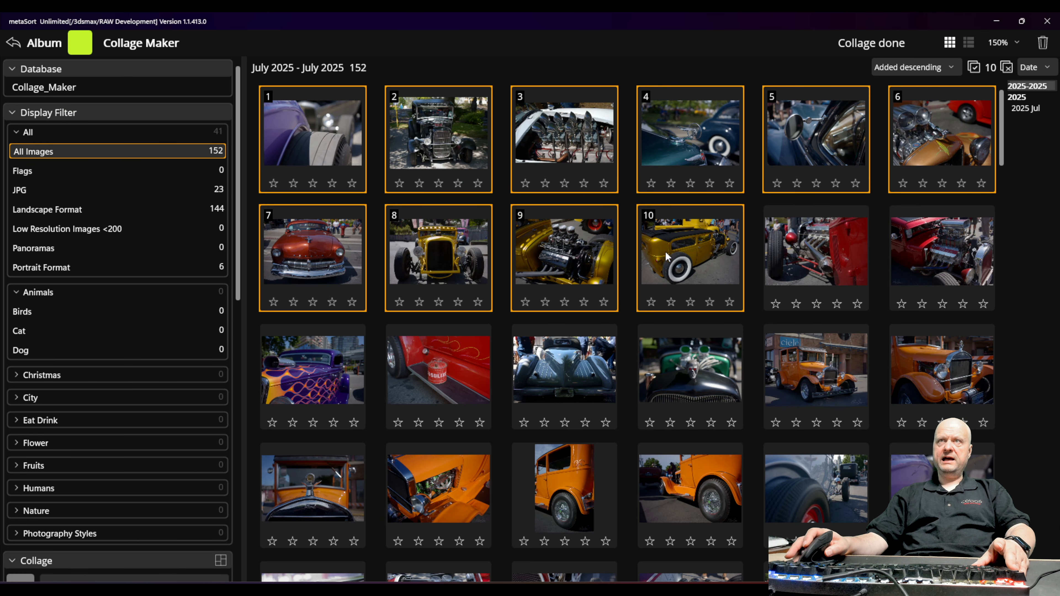
pyautogui.click(769, 251)
pyautogui.click(909, 250)
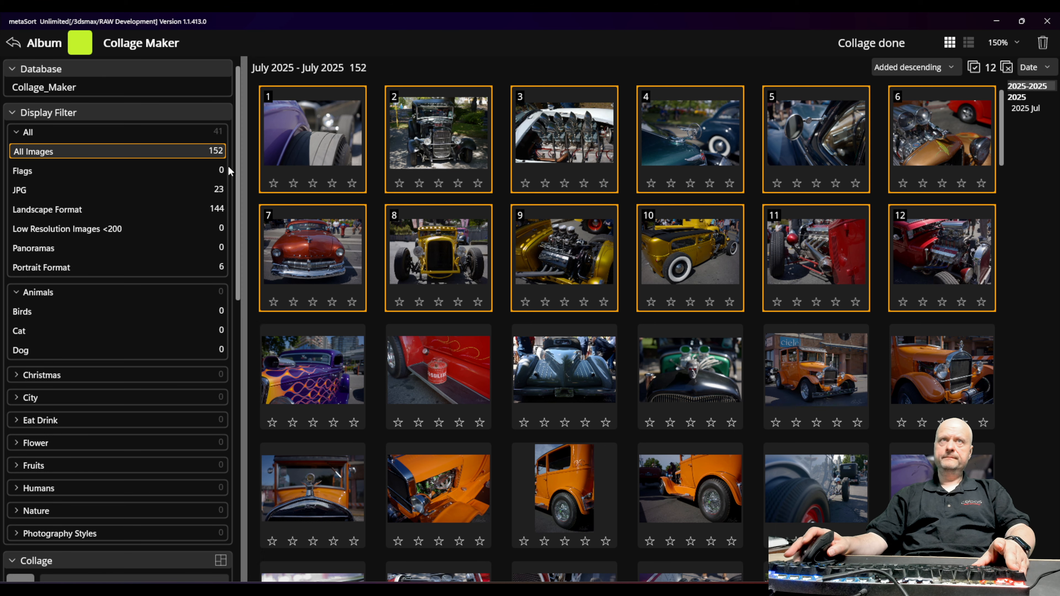
pyautogui.scroll(-5, 130, 278)
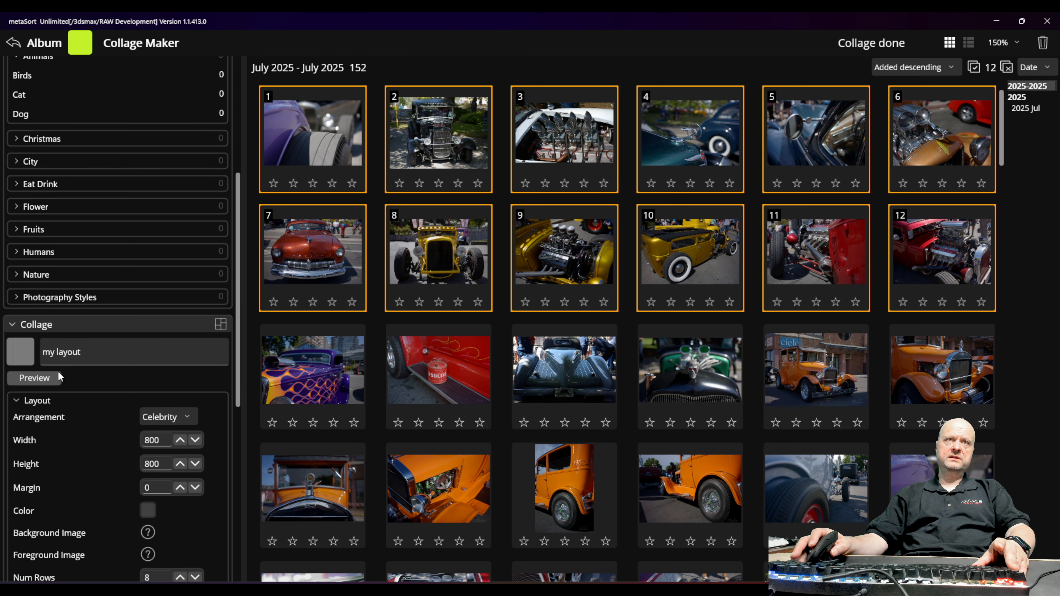
pyautogui.click(43, 379)
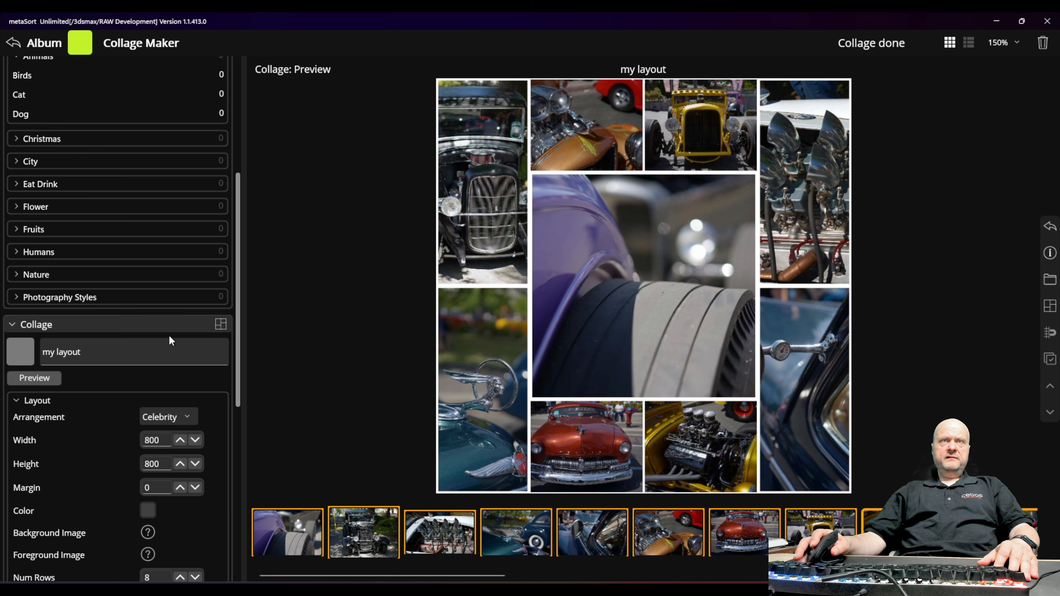
# Open the grid_5x5_2big collage from the saved collages and preview it
pyautogui.scroll(-8, 154, 340)
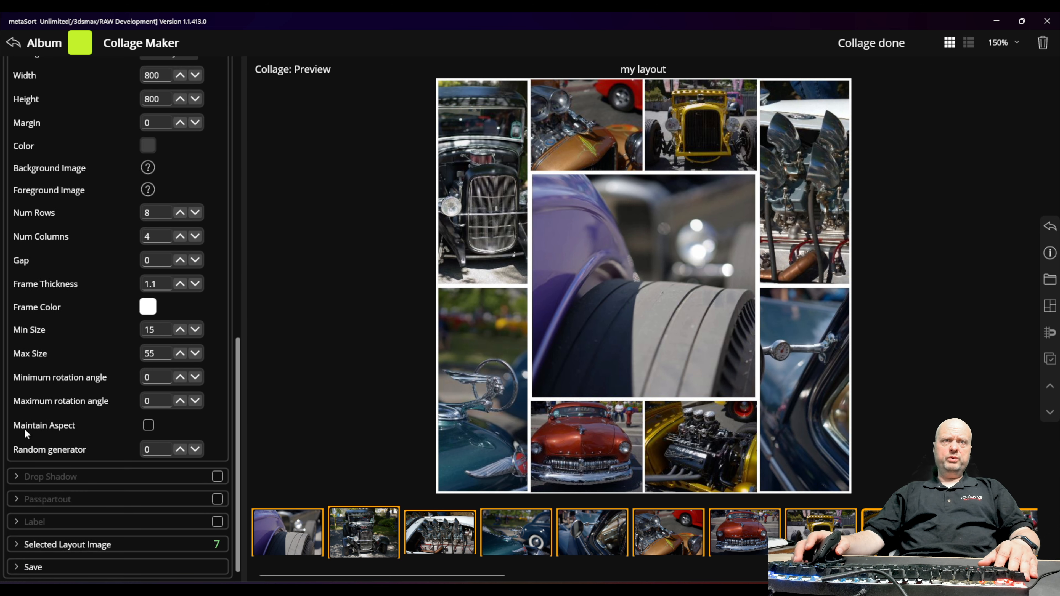
pyautogui.scroll(7, 90, 201)
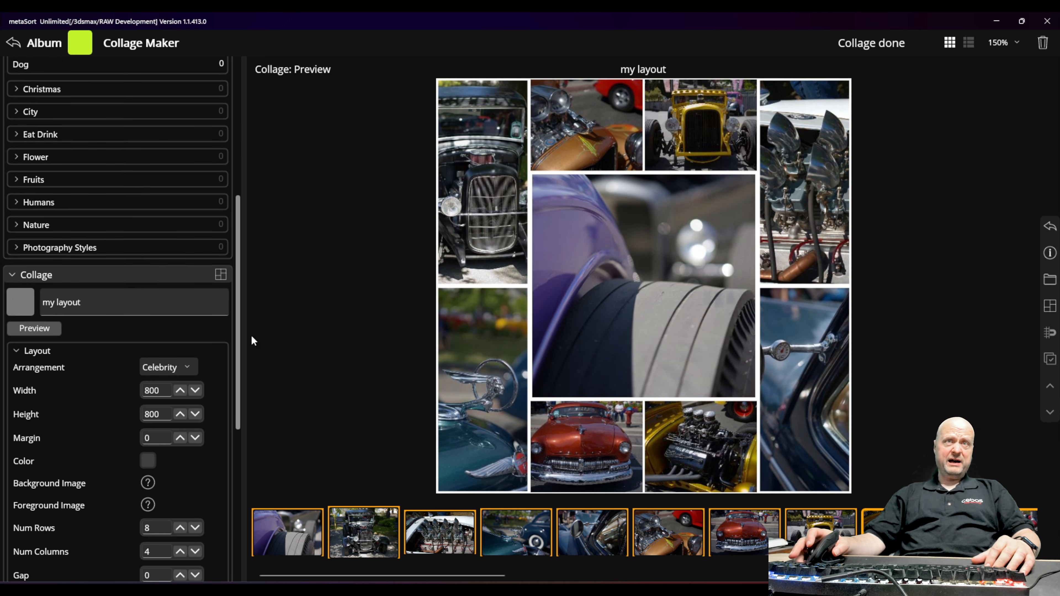
pyautogui.click(221, 275)
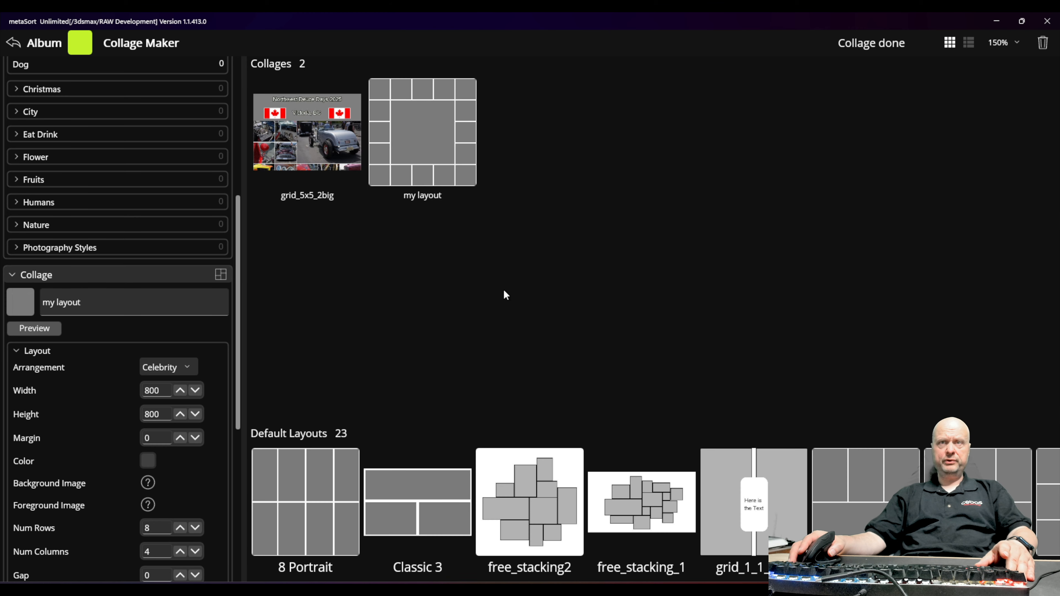
pyautogui.doubleClick(313, 108)
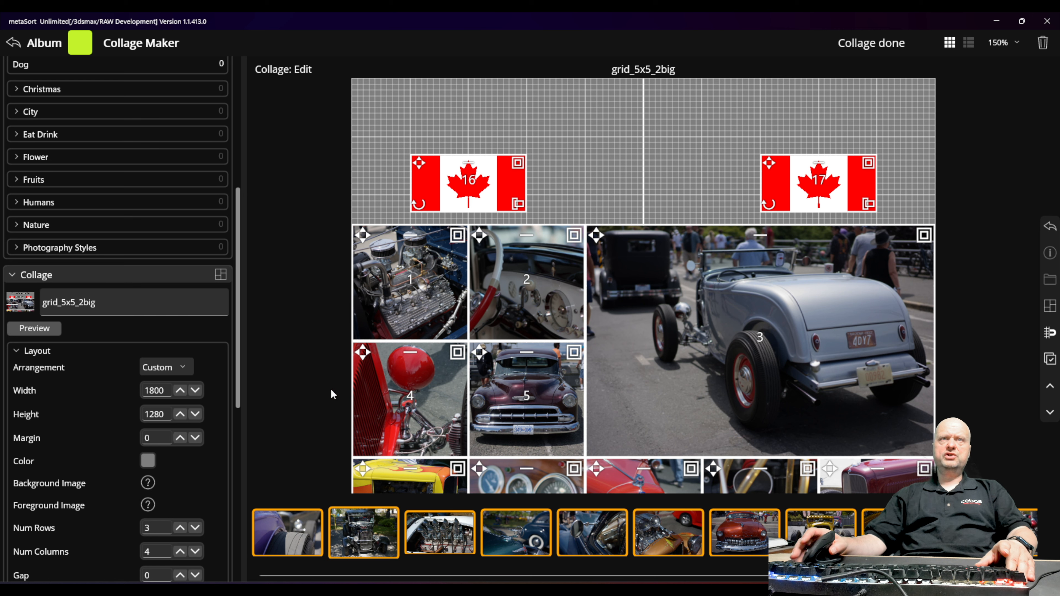
pyautogui.click(47, 330)
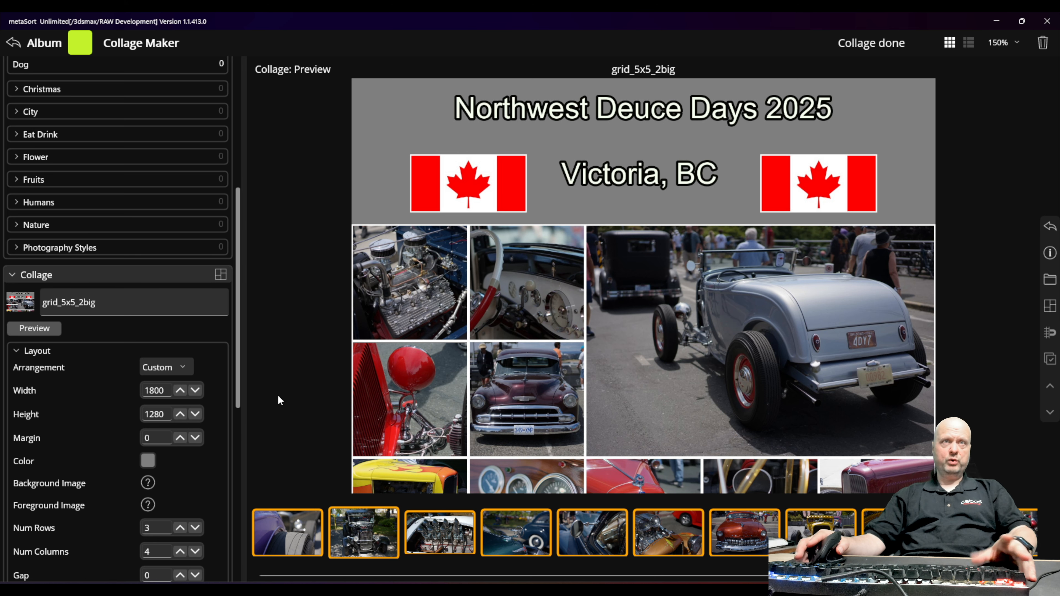
# Review the grid_5x5_2big collage's layout, label and save settings
pyautogui.scroll(-5, 197, 439)
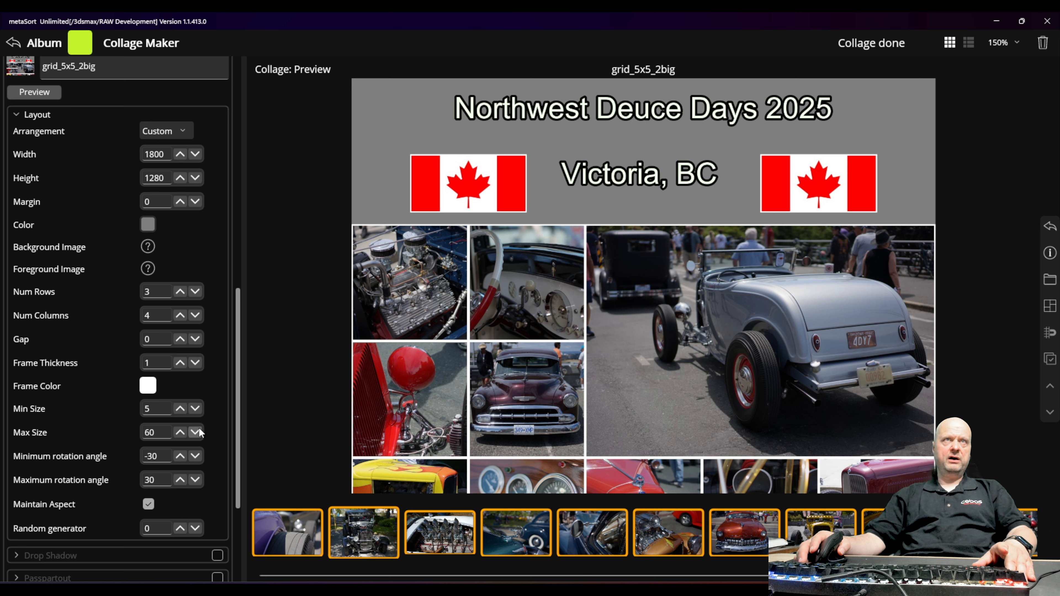
pyautogui.scroll(-3, 197, 430)
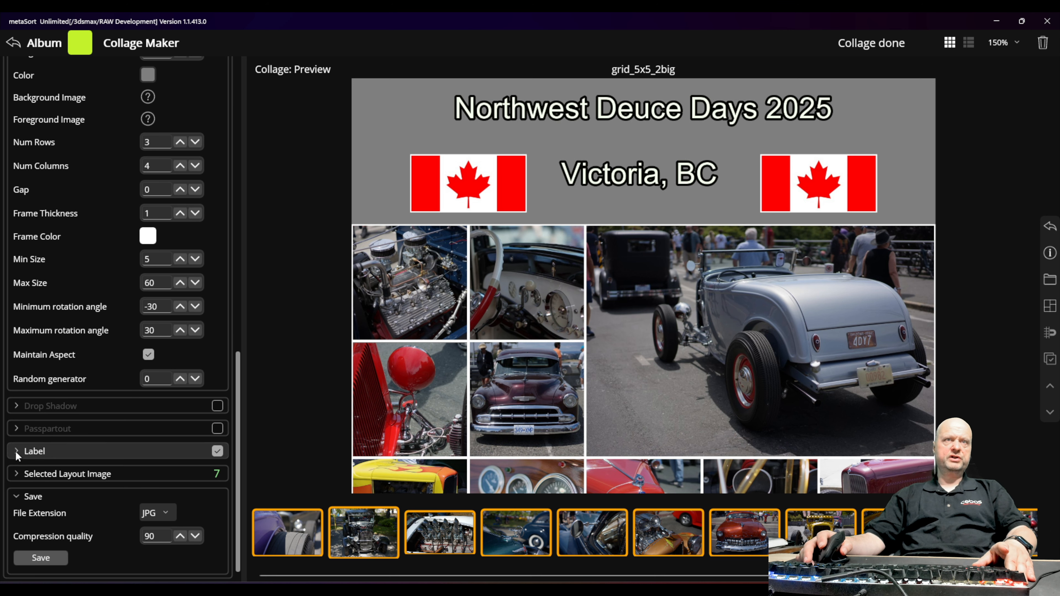
pyautogui.click(16, 452)
pyautogui.scroll(-5, 170, 240)
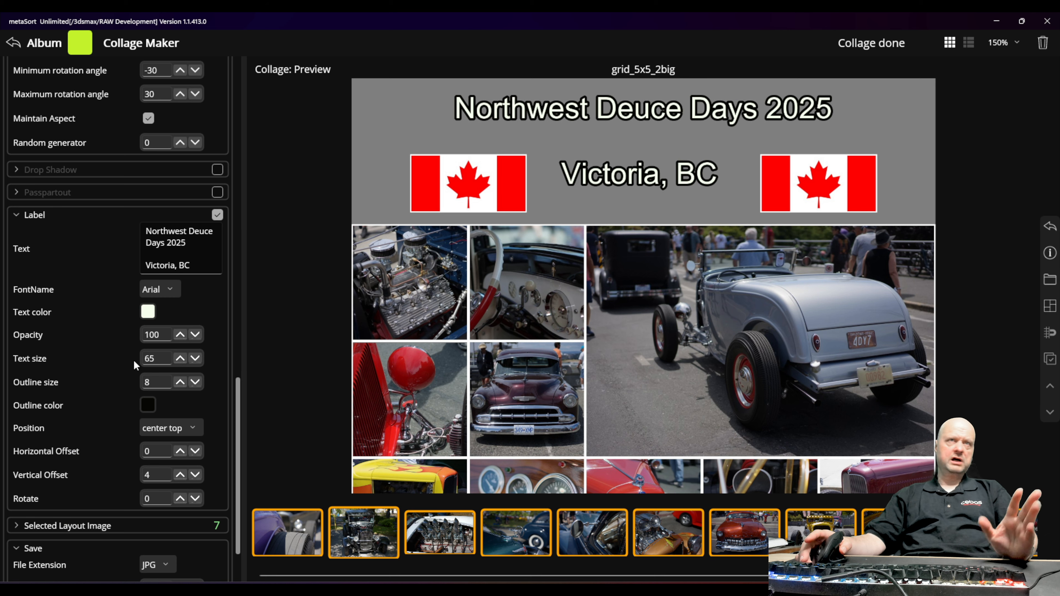
pyautogui.click(30, 215)
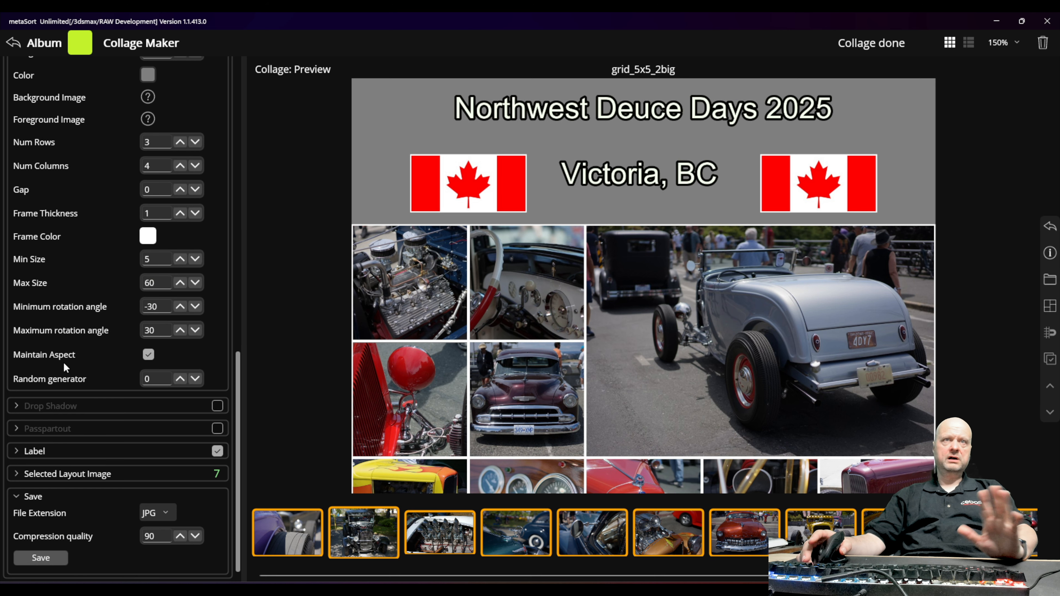
pyautogui.scroll(3, 91, 390)
pyautogui.scroll(-3, 95, 384)
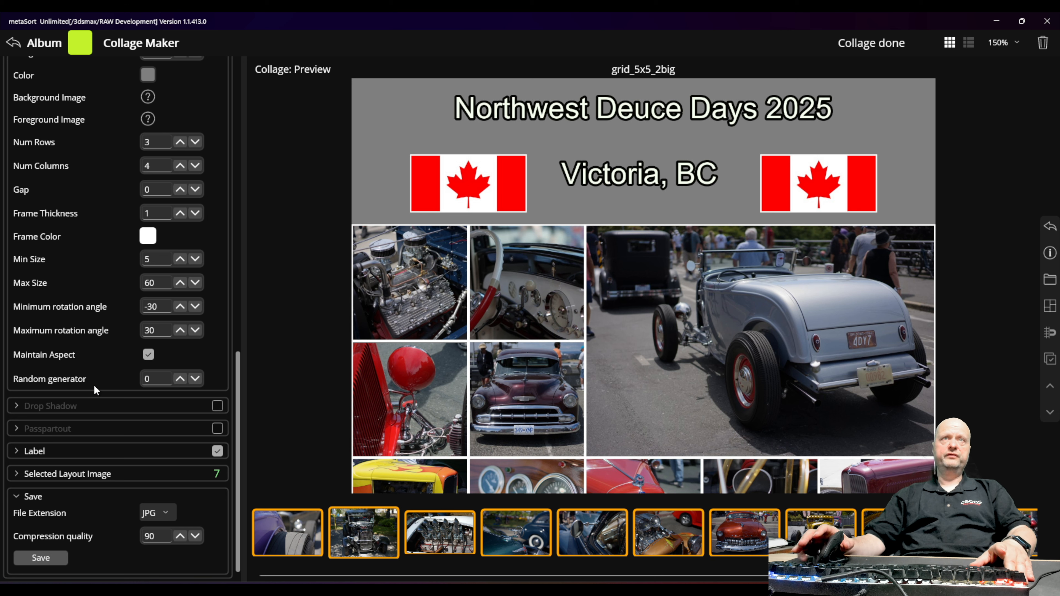
# Reopen the my layout collage from the saved collages for editing
pyautogui.scroll(3, 227, 242)
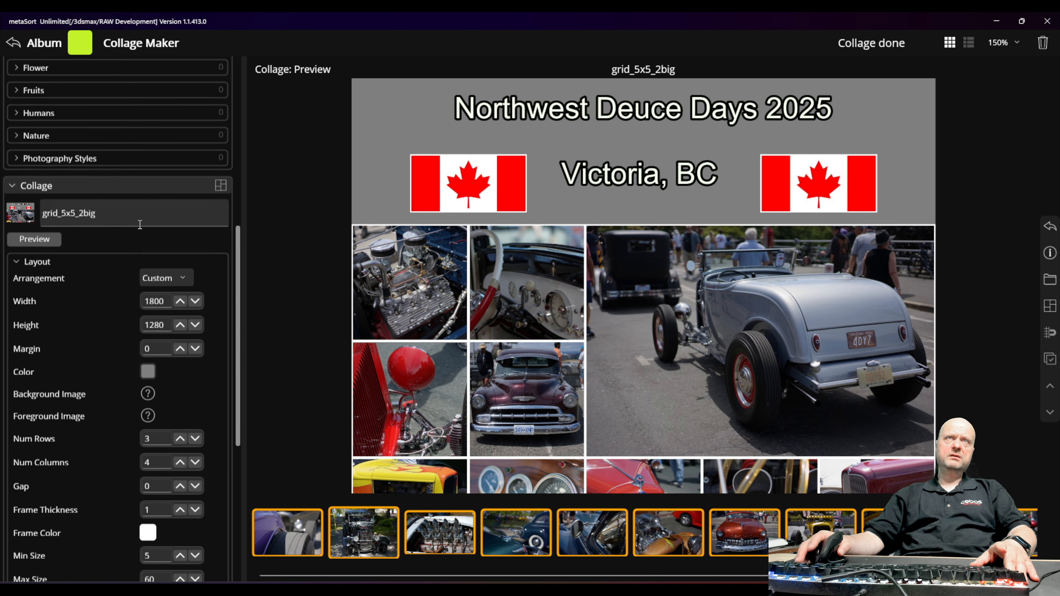
pyautogui.click(220, 204)
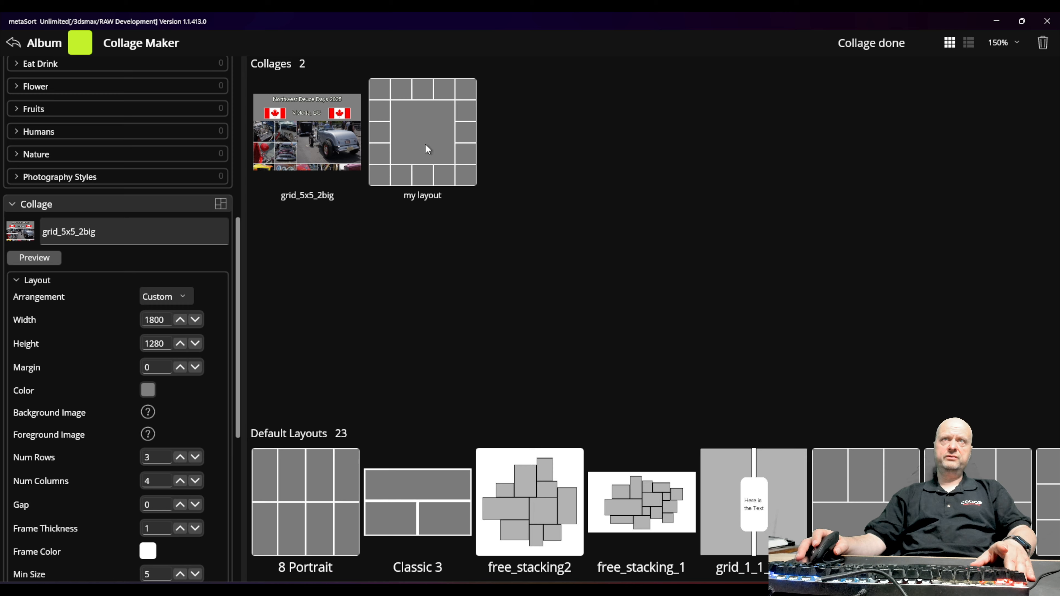
pyautogui.click(425, 145)
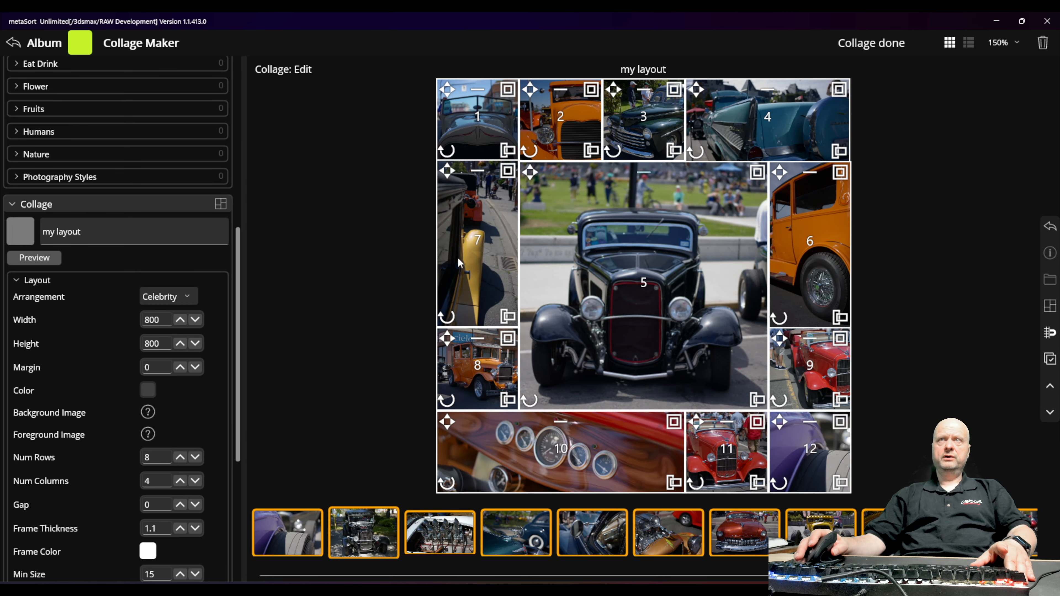
# Leave the my layout editor for the photo list and display the saved collages and default layouts
pyautogui.click(1050, 227)
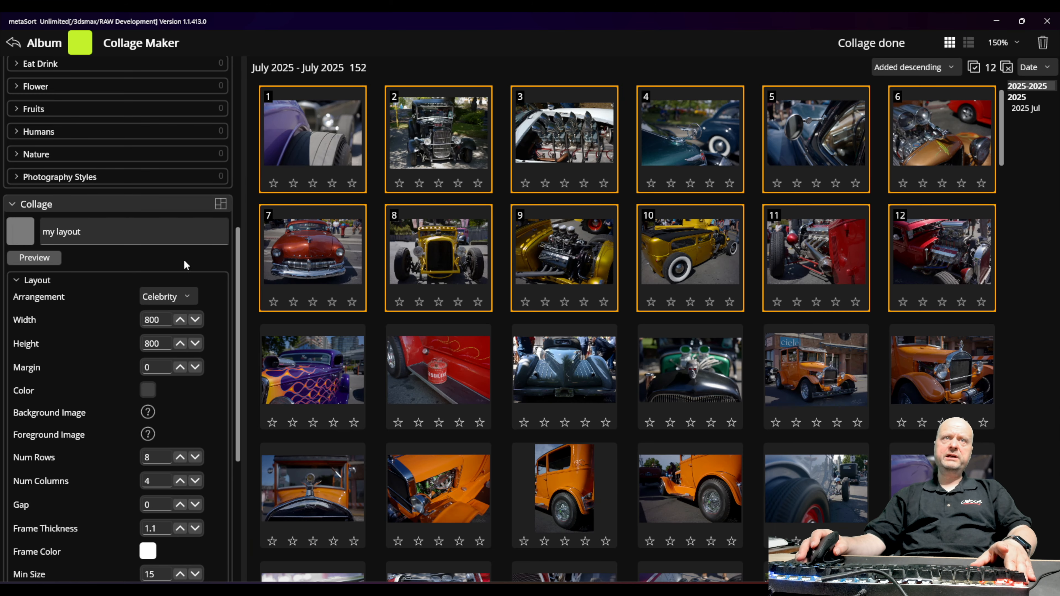
pyautogui.click(223, 205)
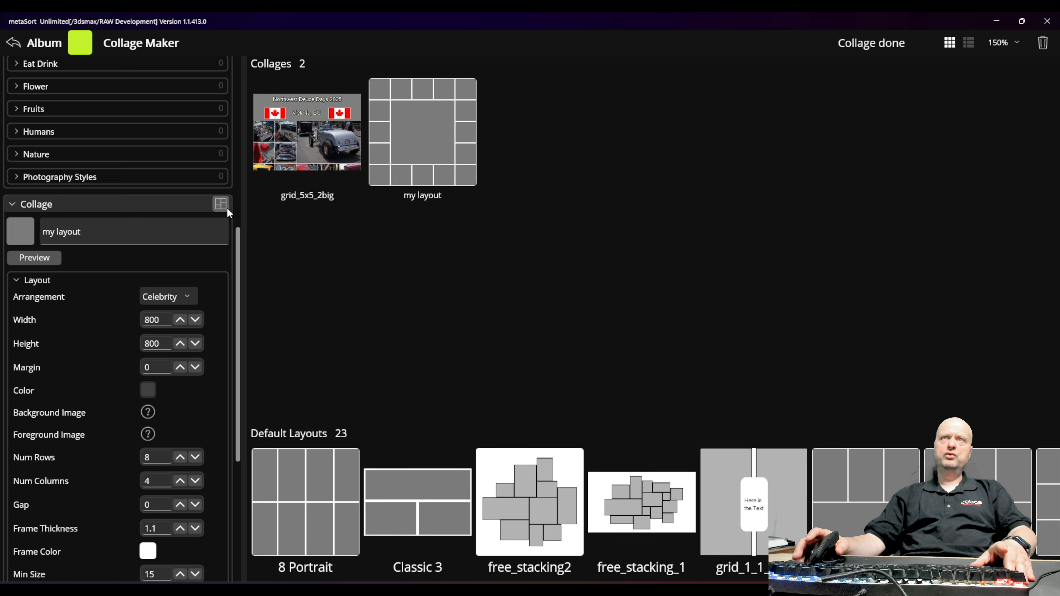
# Make a thumbnail for the my layout collage from the saved collages and open the collage for editing
pyautogui.rightClick(429, 142)
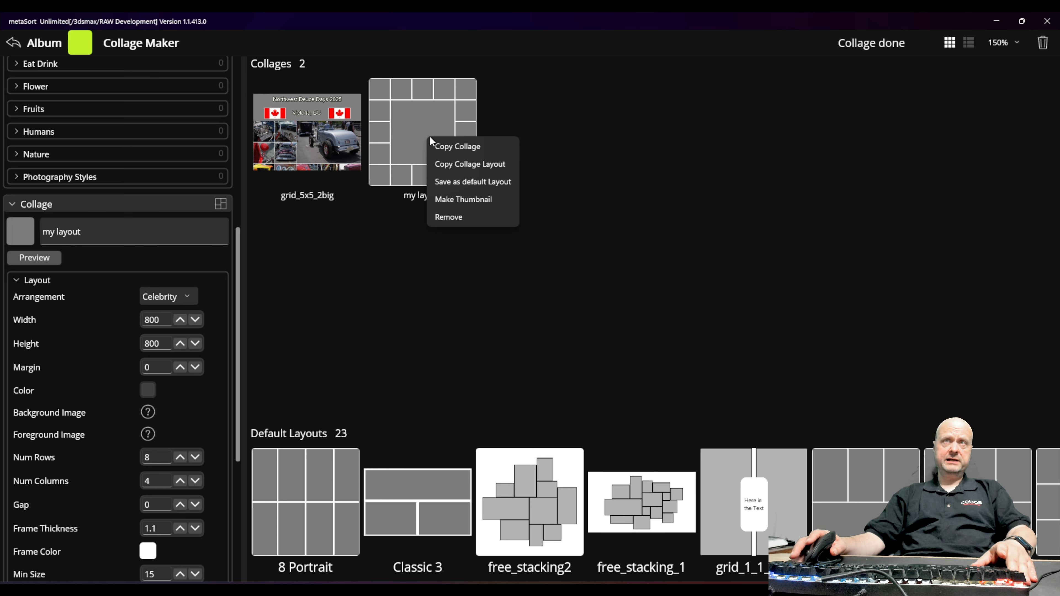
pyautogui.click(485, 199)
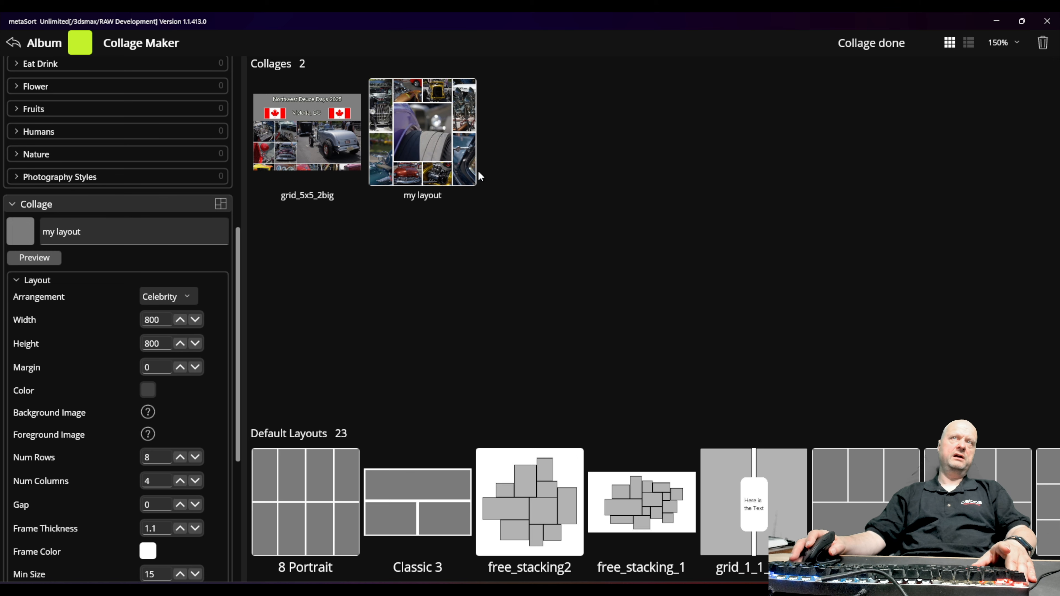
pyautogui.doubleClick(377, 79)
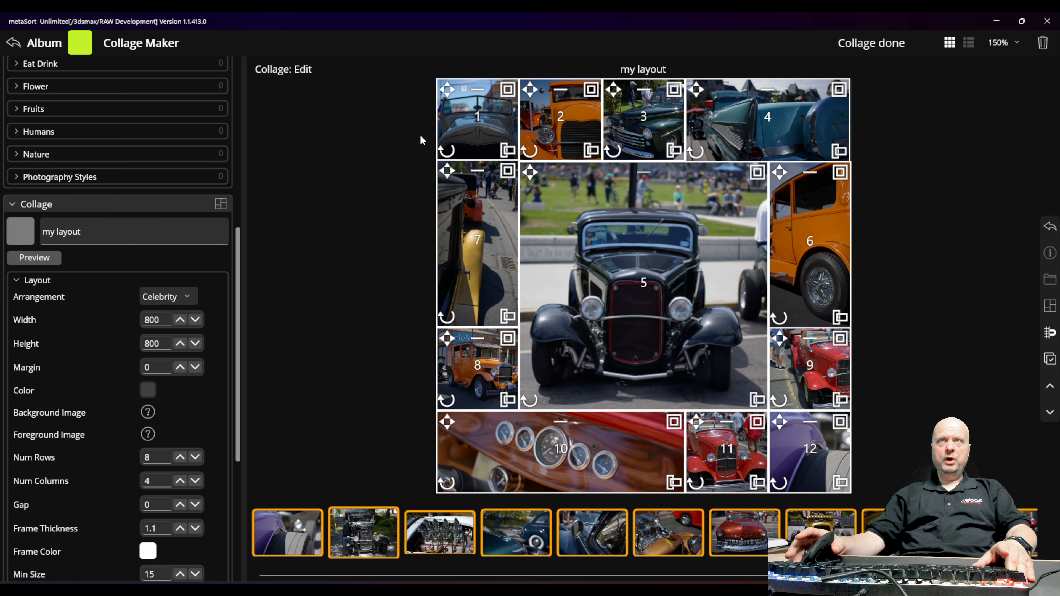
# Enable the Passpartout for the my layout collage, expand its settings and preview the collage
pyautogui.scroll(-6, 75, 292)
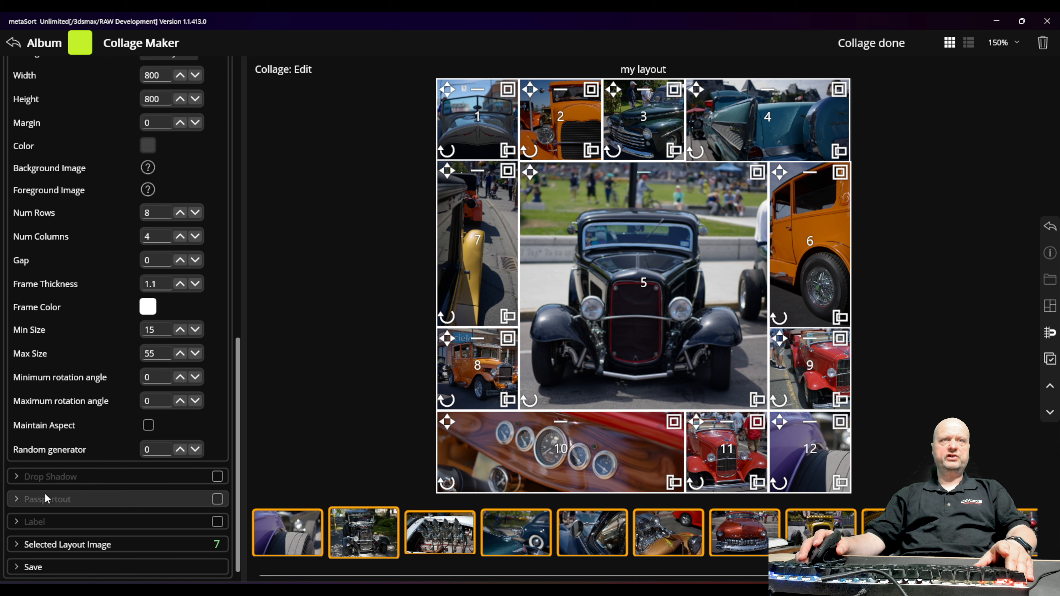
pyautogui.click(216, 500)
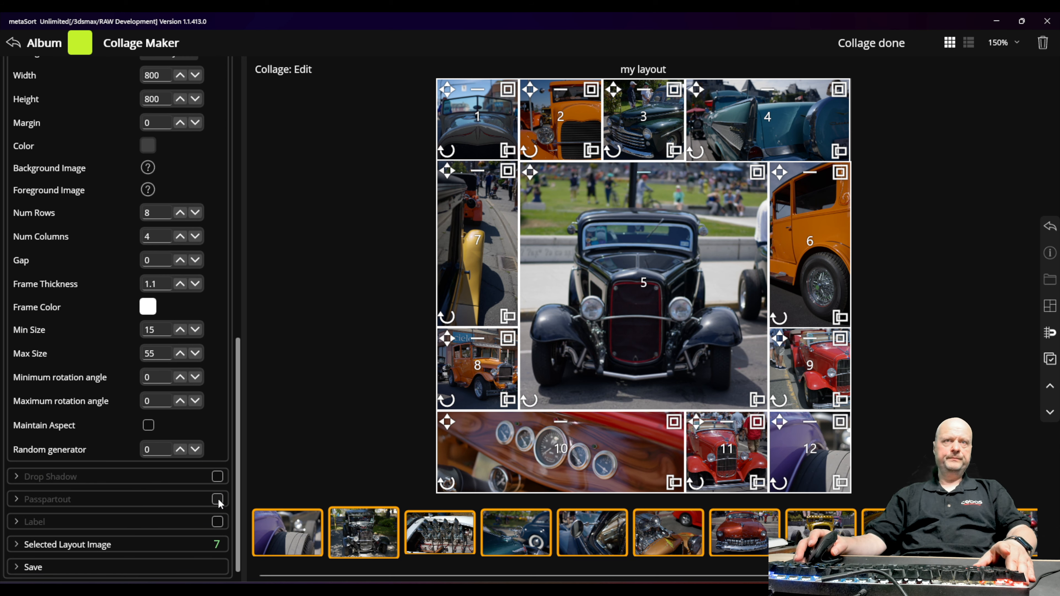
pyautogui.click(19, 500)
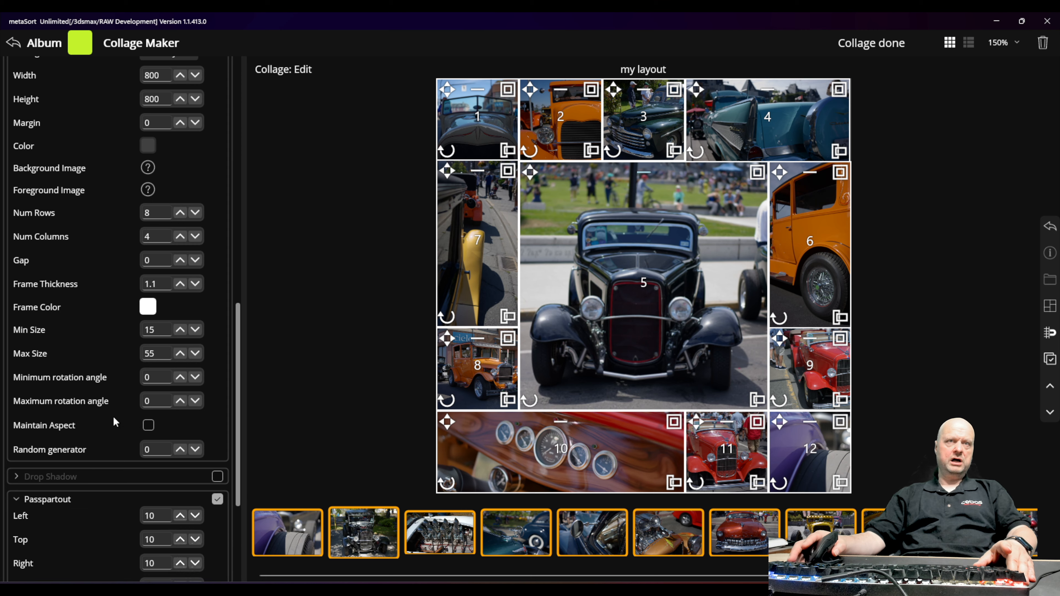
pyautogui.scroll(-3, 107, 430)
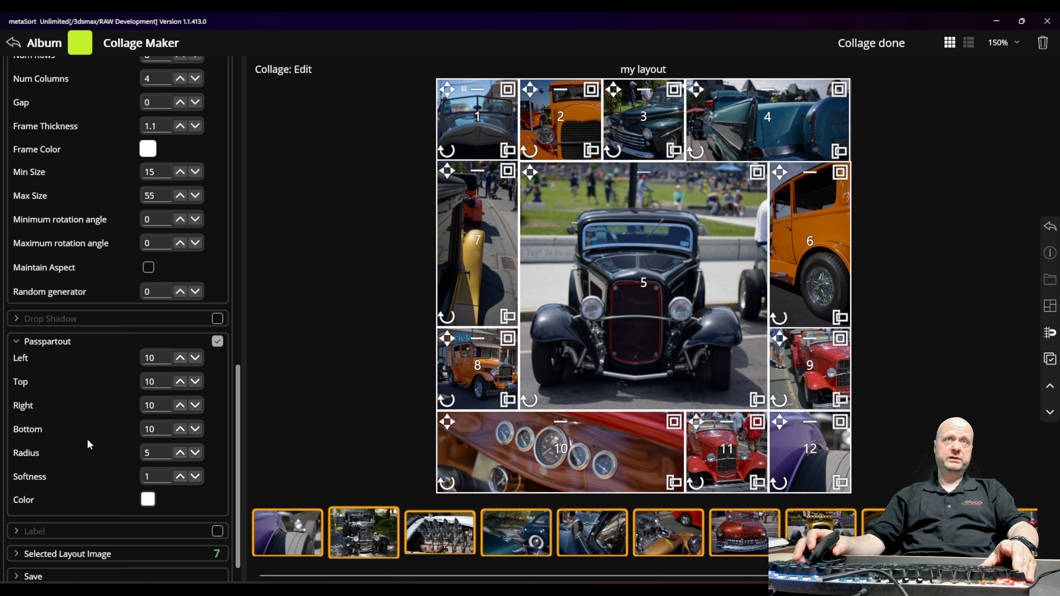
pyautogui.scroll(10, 86, 418)
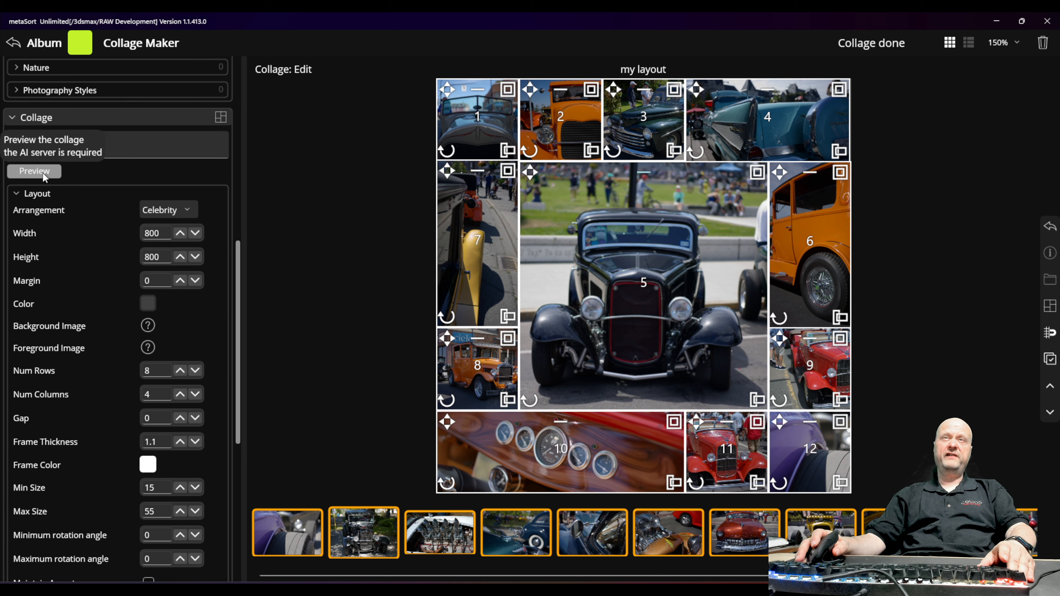
pyautogui.click(45, 178)
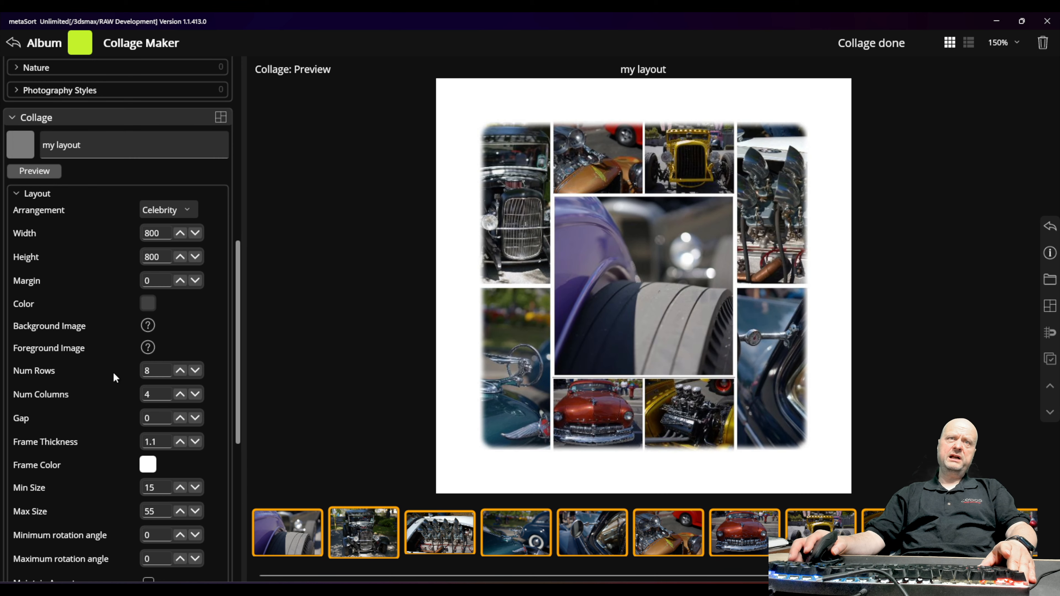
# Set the Passpartout's Left, Top and Right values to 5
pyautogui.scroll(-5, 101, 405)
pyautogui.doubleClick(158, 357)
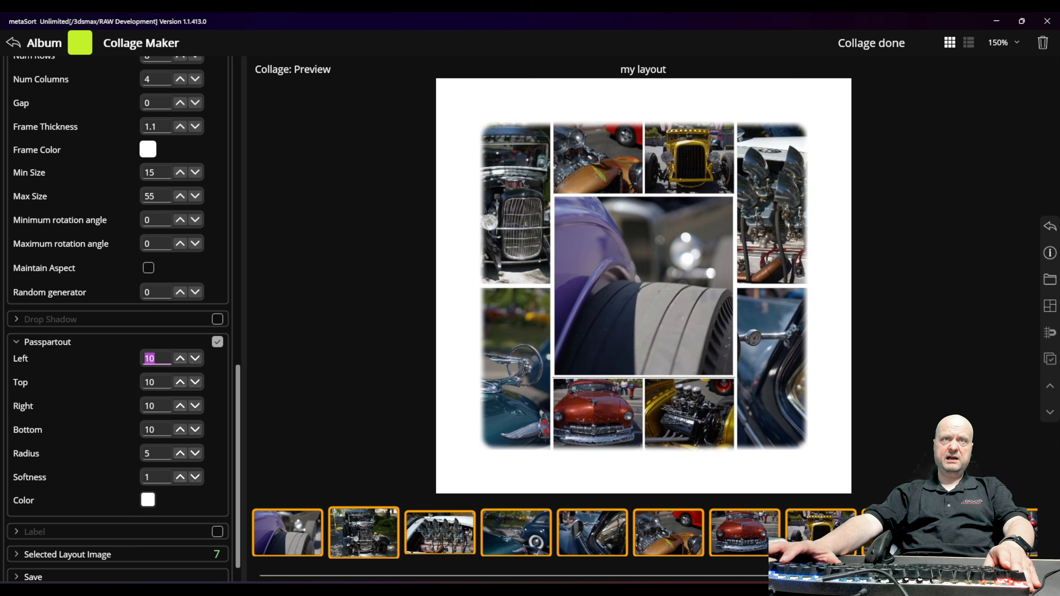
pyautogui.write('5')
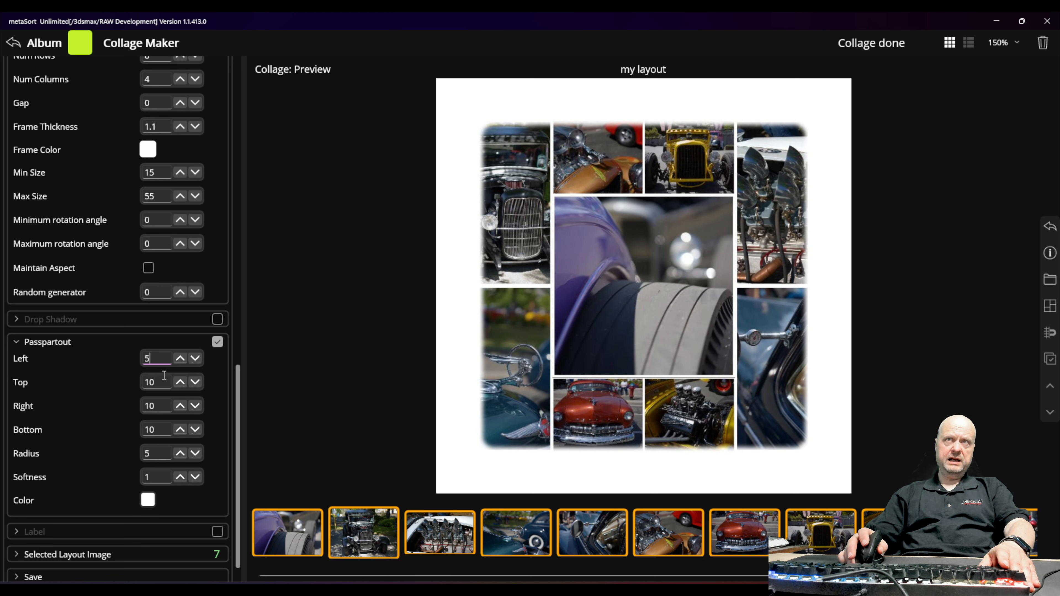
pyautogui.doubleClick(166, 384)
pyautogui.write('5')
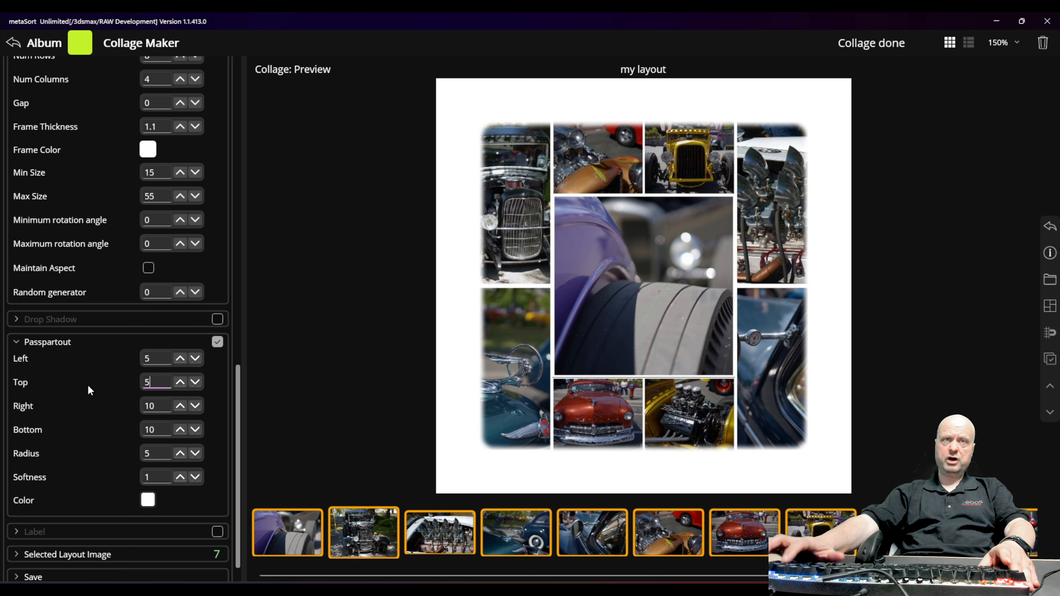
pyautogui.press('Tab')
pyautogui.hotkey('ctrl', 'a')
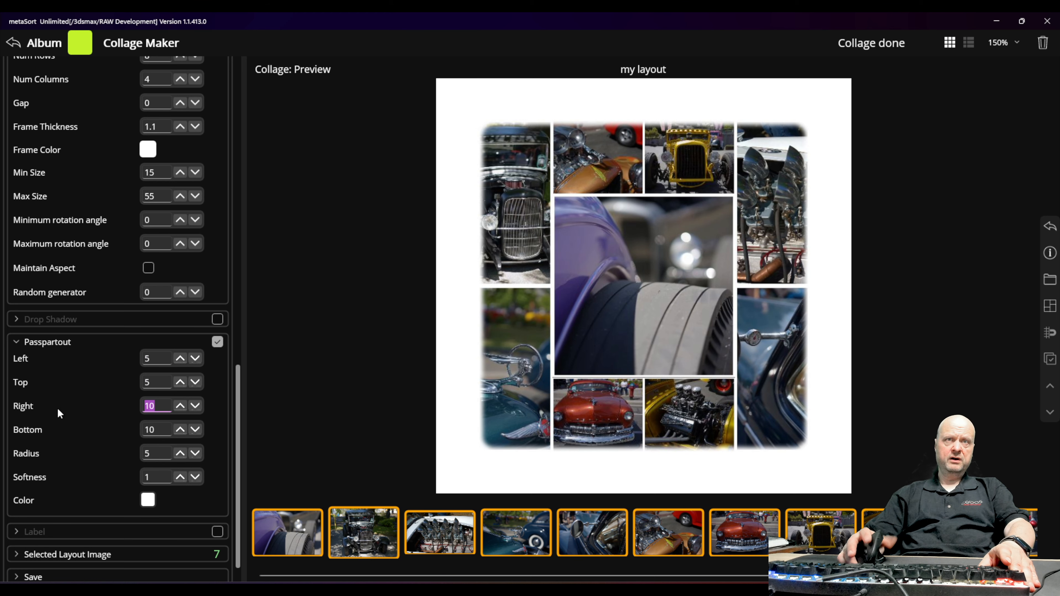
pyautogui.write('5')
pyautogui.press('Tab')
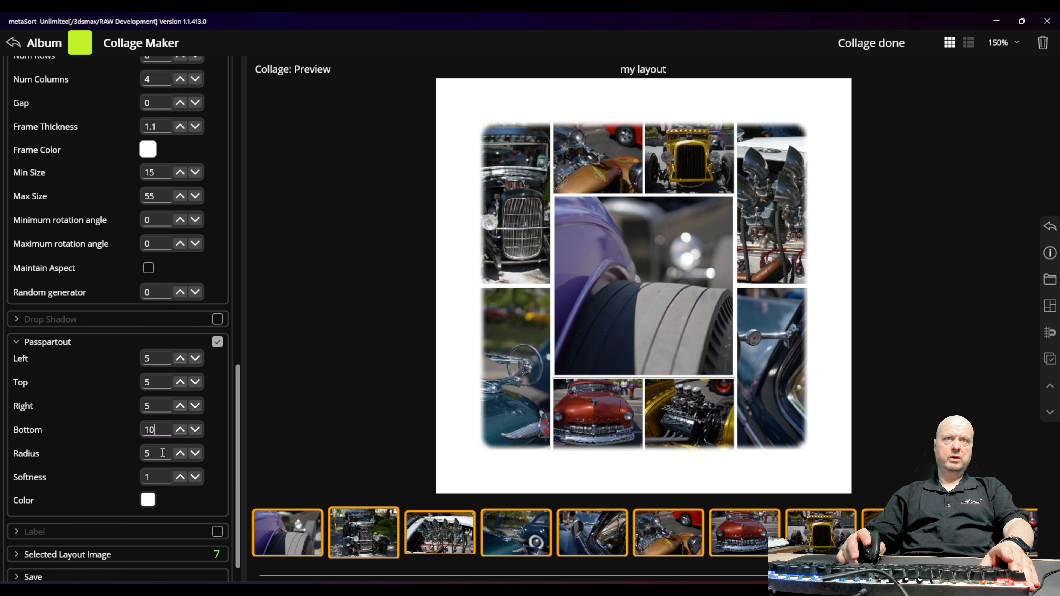
# Set the Passpartout's Radius to 4 and Softness to 2, and preview the collage
pyautogui.press('Tab')
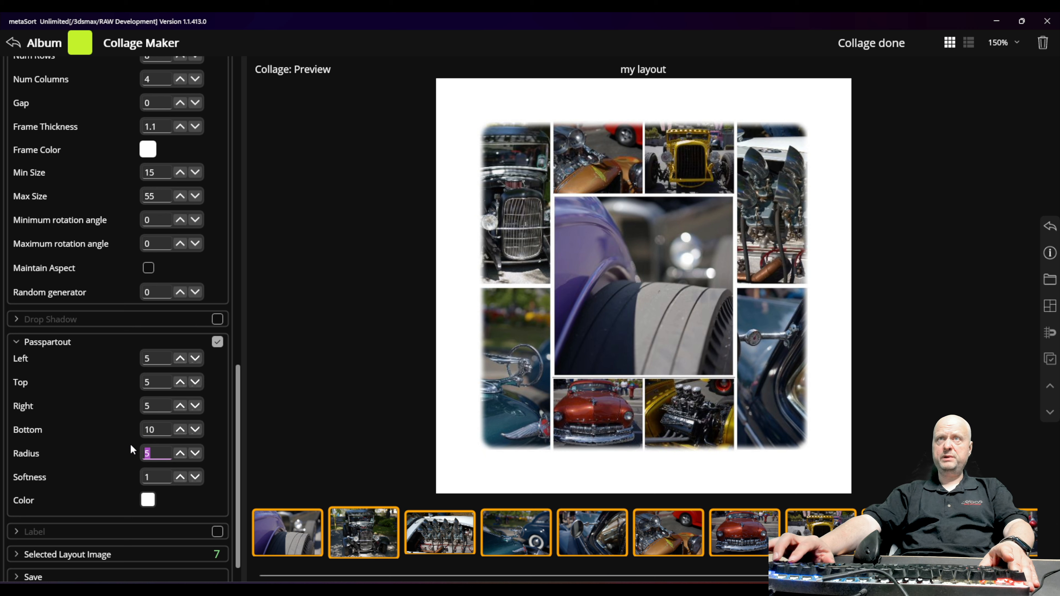
pyautogui.write('4')
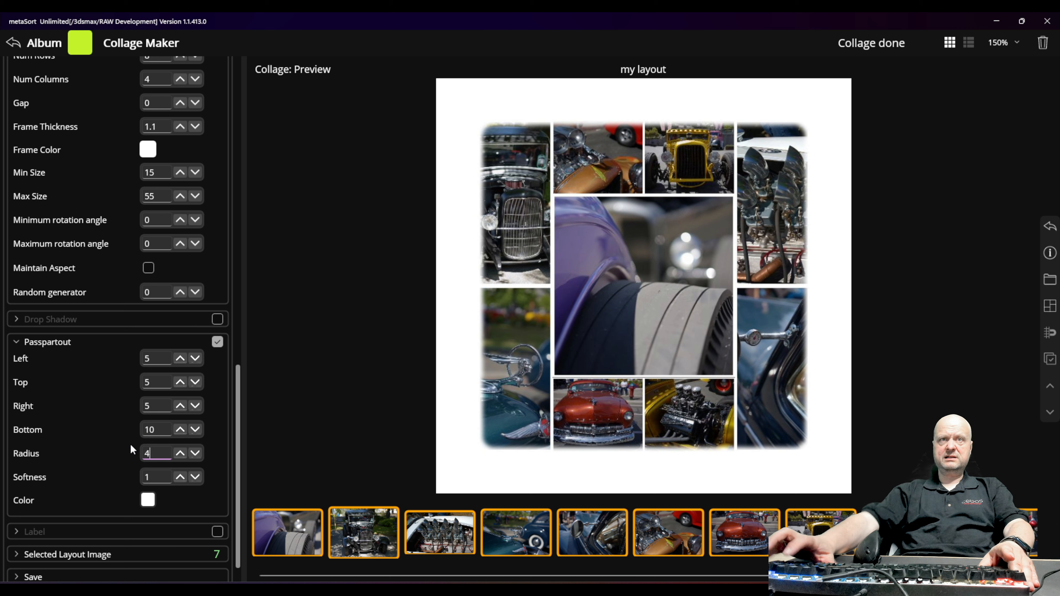
pyautogui.press('Tab')
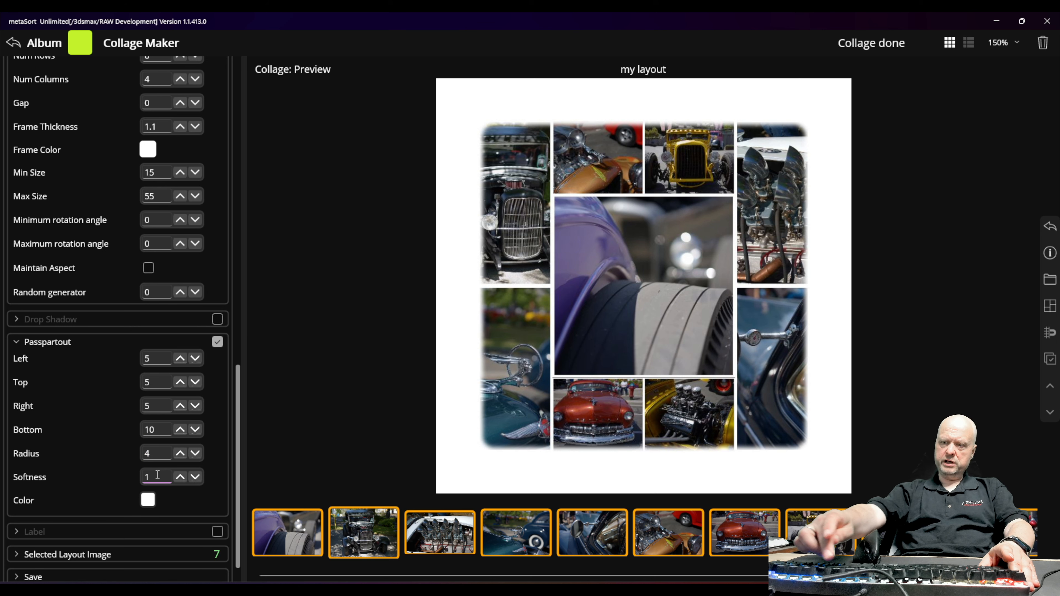
pyautogui.press('BackSpace')
pyautogui.scroll(5, 85, 172)
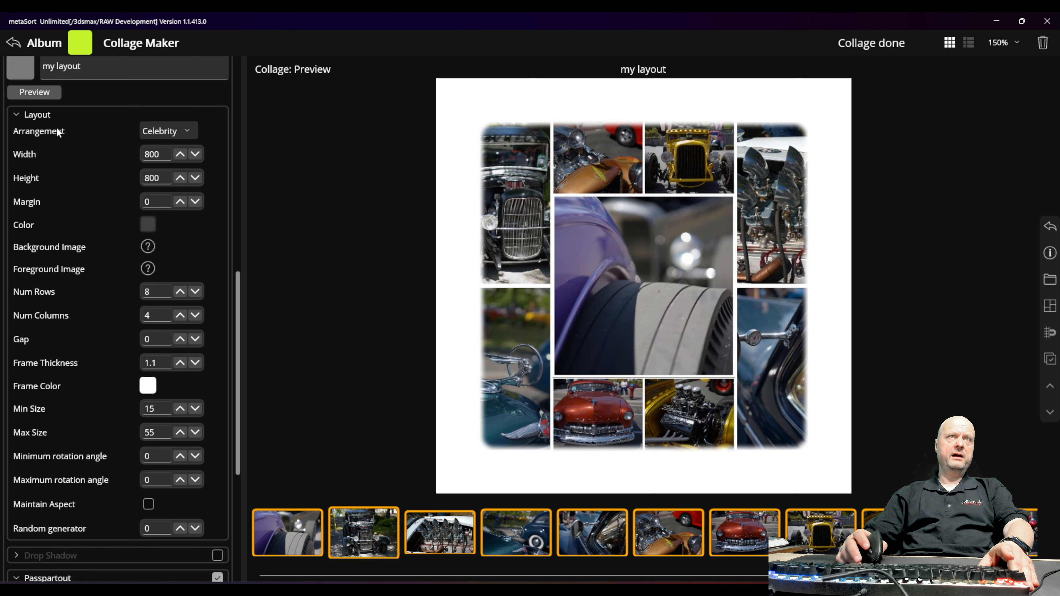
pyautogui.click(25, 91)
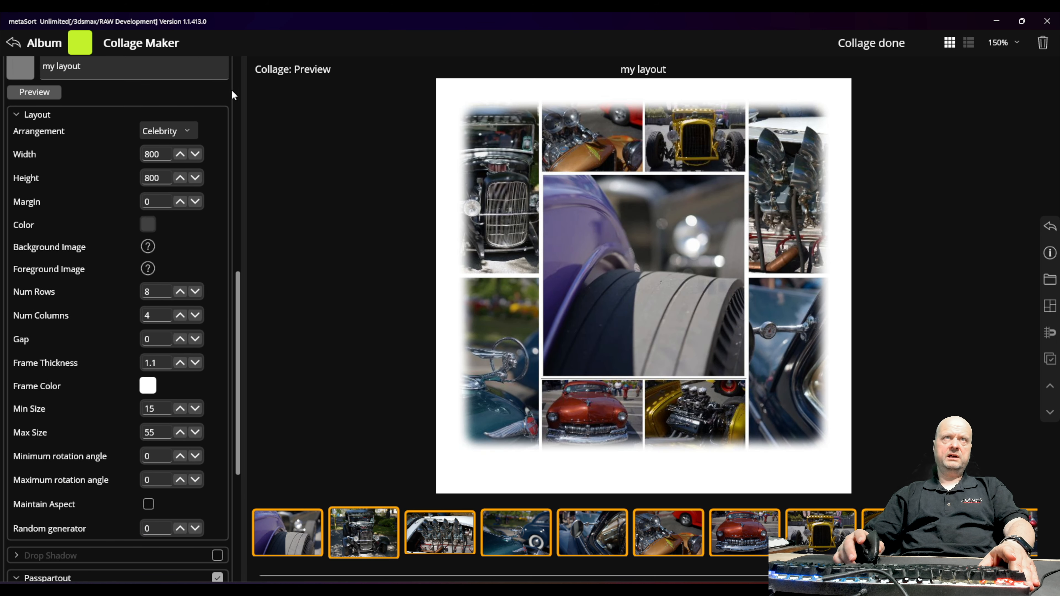
# Set the Passpartout color to blue and preview the collage
pyautogui.scroll(-5, 169, 431)
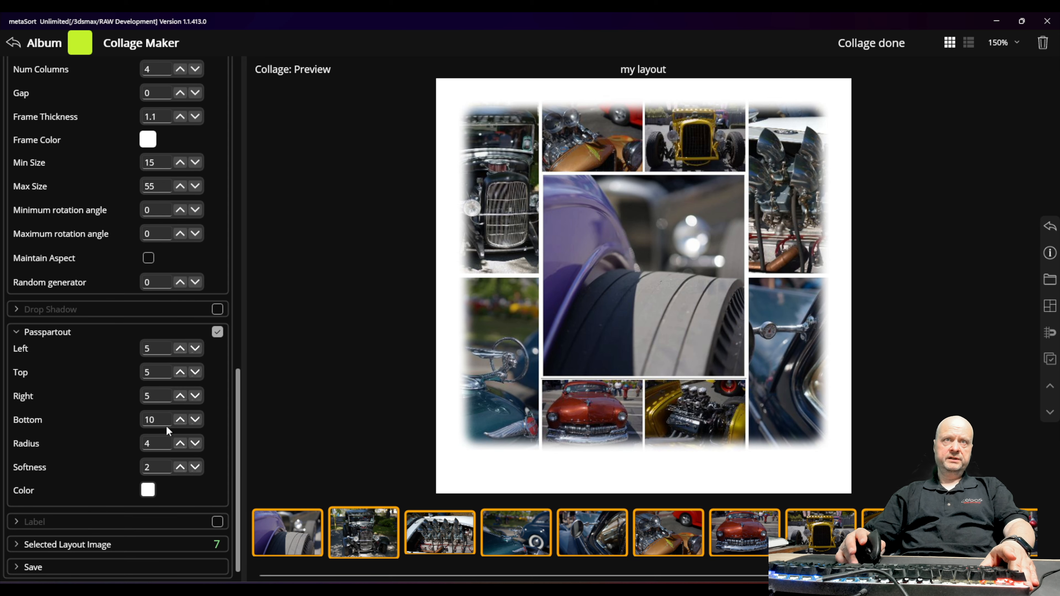
pyautogui.doubleClick(155, 371)
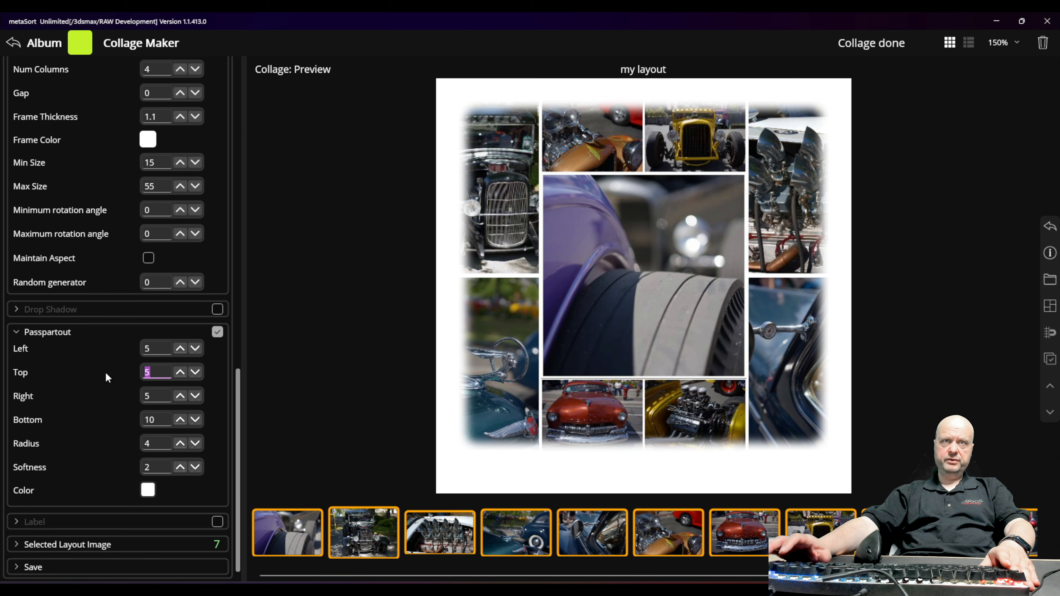
pyautogui.click(148, 491)
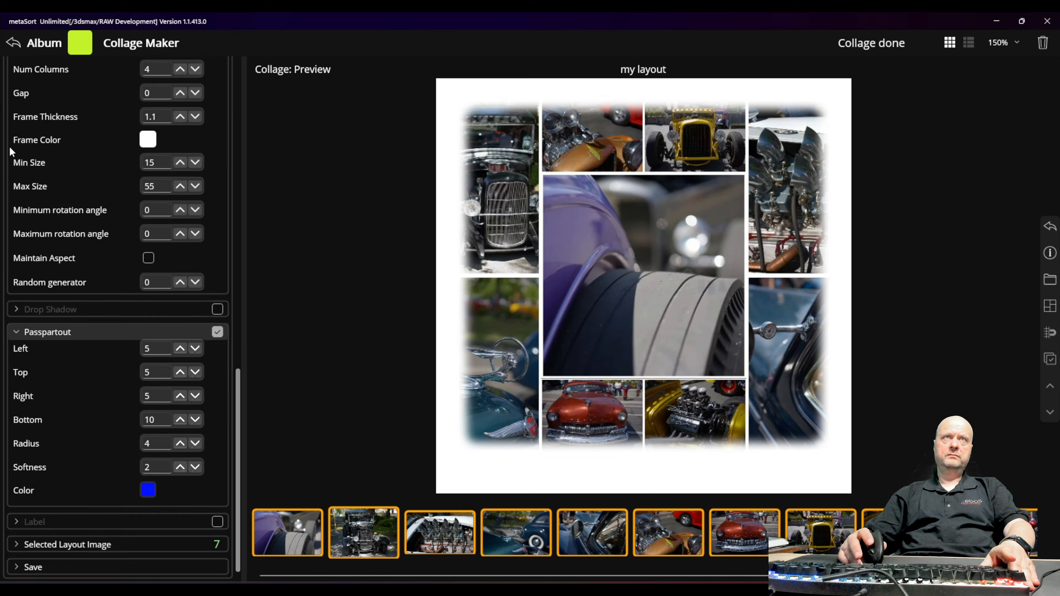
pyautogui.scroll(10, 40, 175)
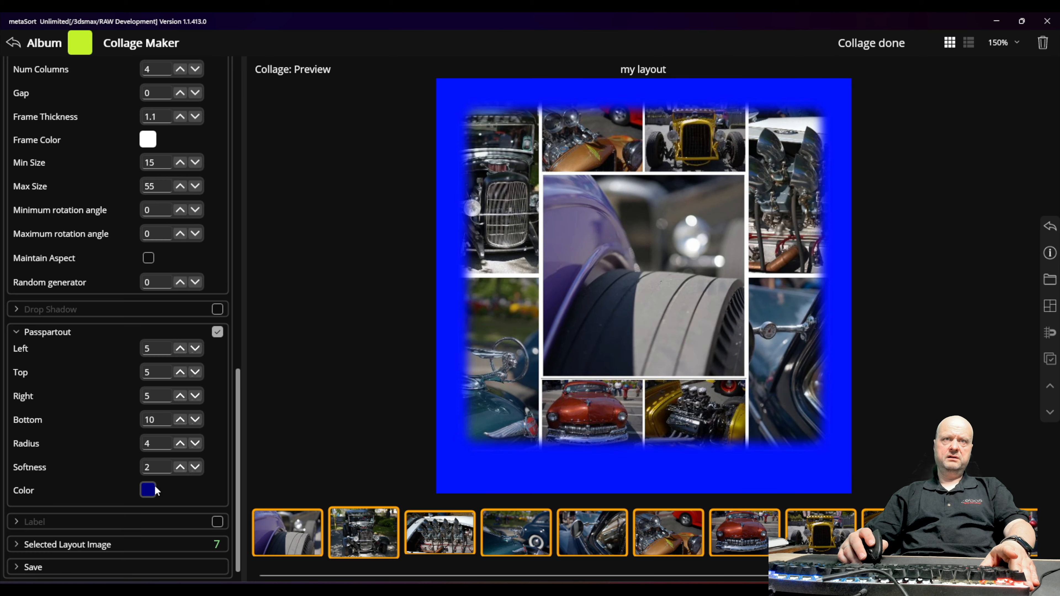
# Set the Passpartout color to gray with Red, Green and Blue at 127, and preview the collage
pyautogui.click(155, 486)
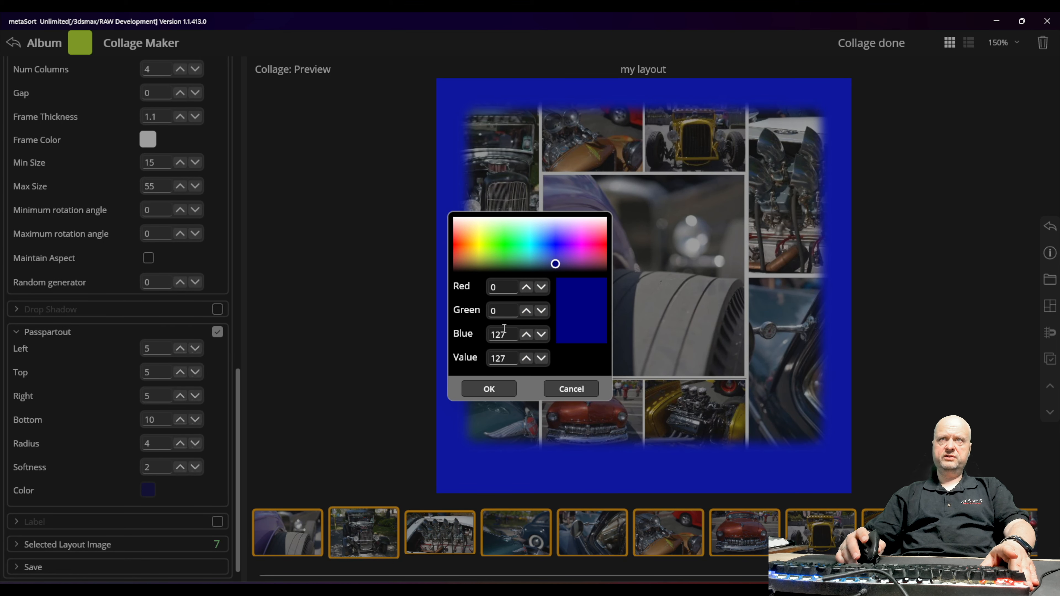
pyautogui.click(526, 286)
pyautogui.click(526, 311)
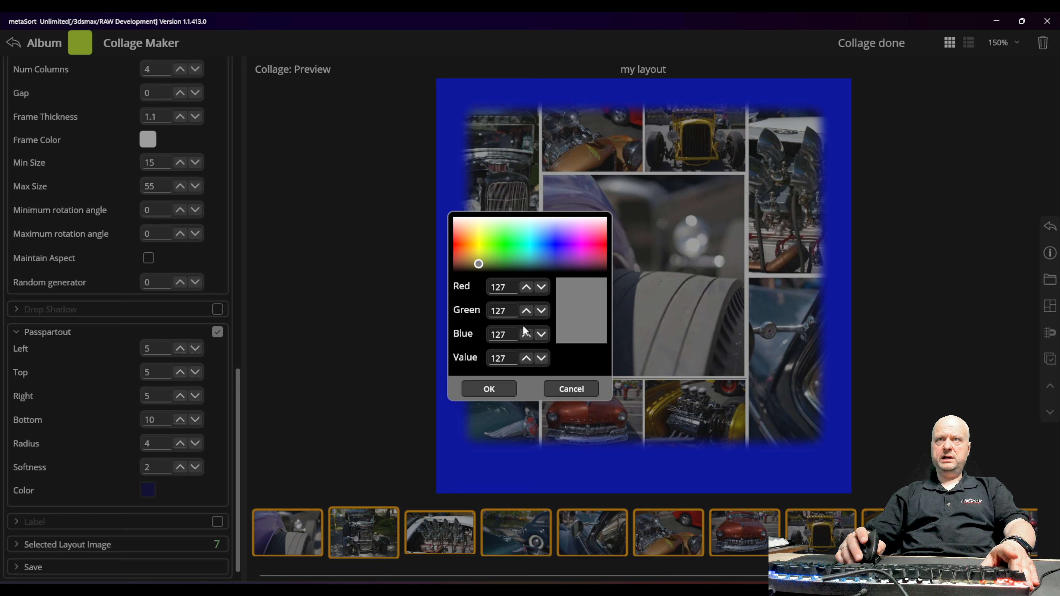
pyautogui.click(489, 388)
pyautogui.scroll(6, 95, 222)
pyautogui.click(34, 162)
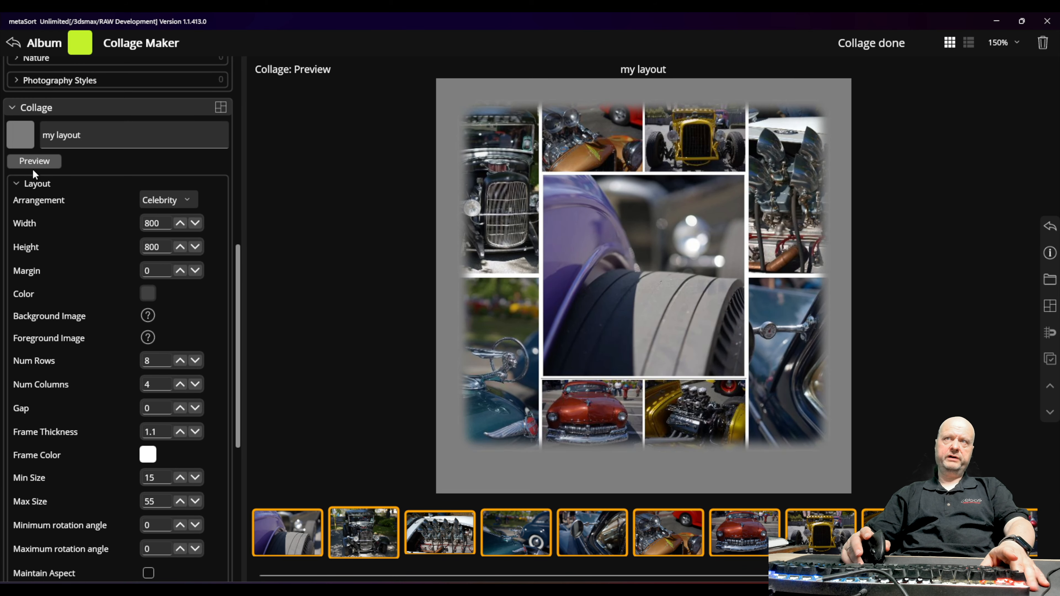
# Collapse the Layout, Passpartout and Animals groups and return to the photo list
pyautogui.click(21, 183)
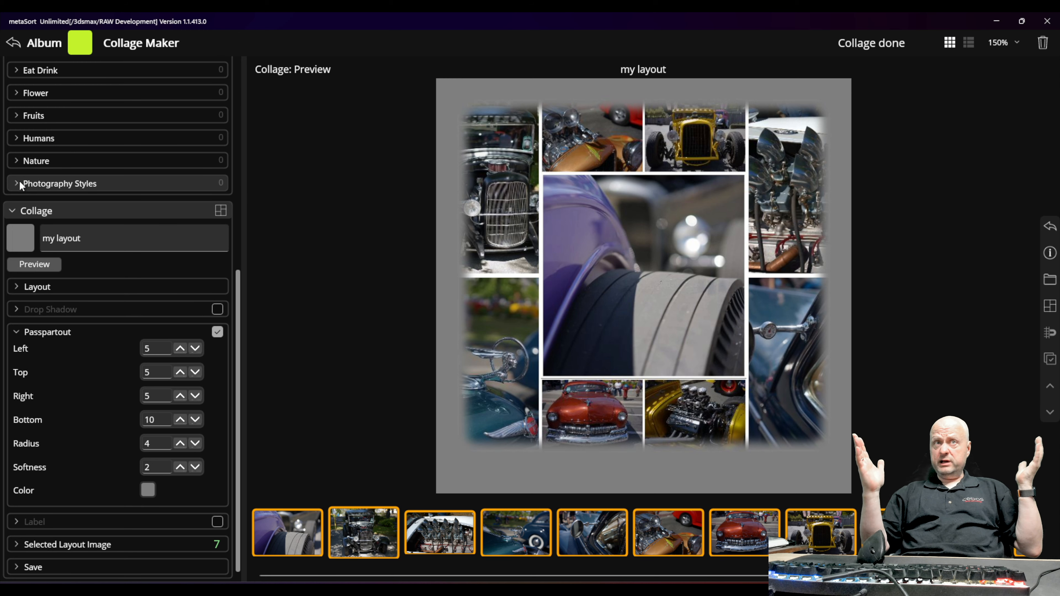
pyautogui.click(19, 331)
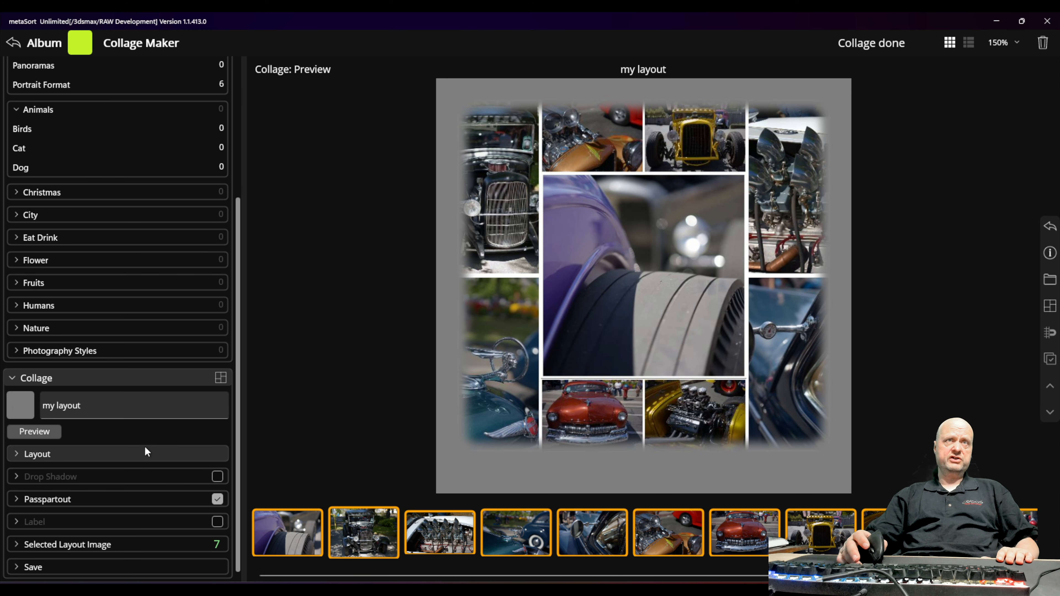
pyautogui.scroll(2, 144, 446)
pyautogui.scroll(3, 109, 369)
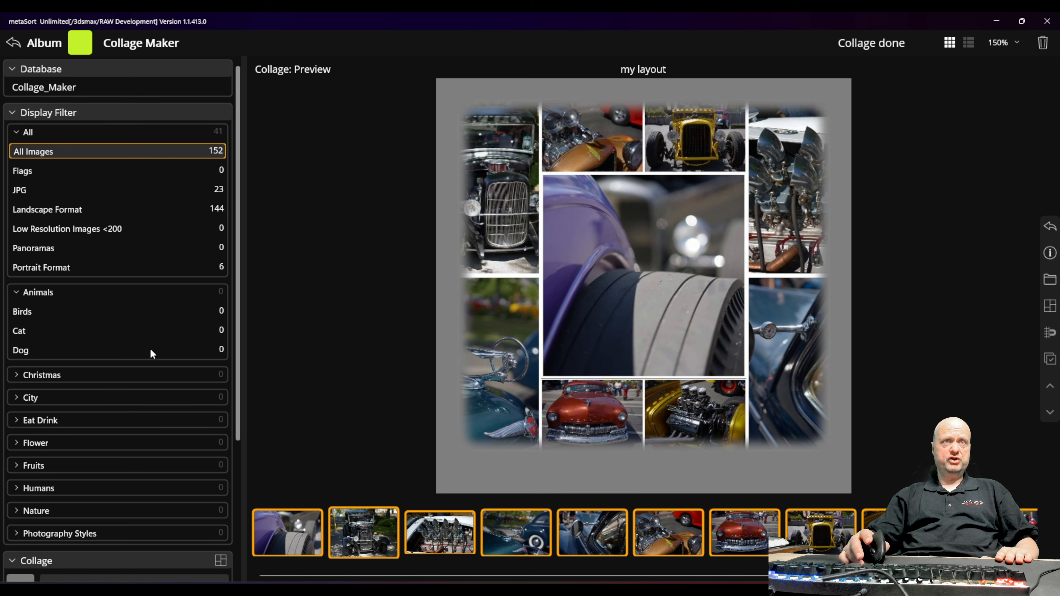
pyautogui.click(22, 294)
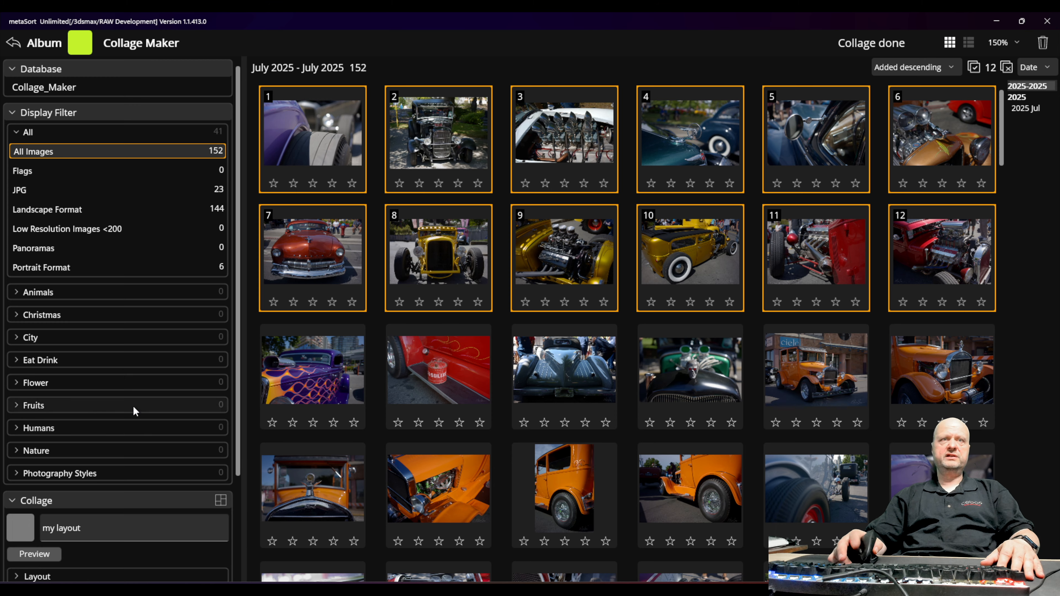
pyautogui.scroll(-3, 133, 413)
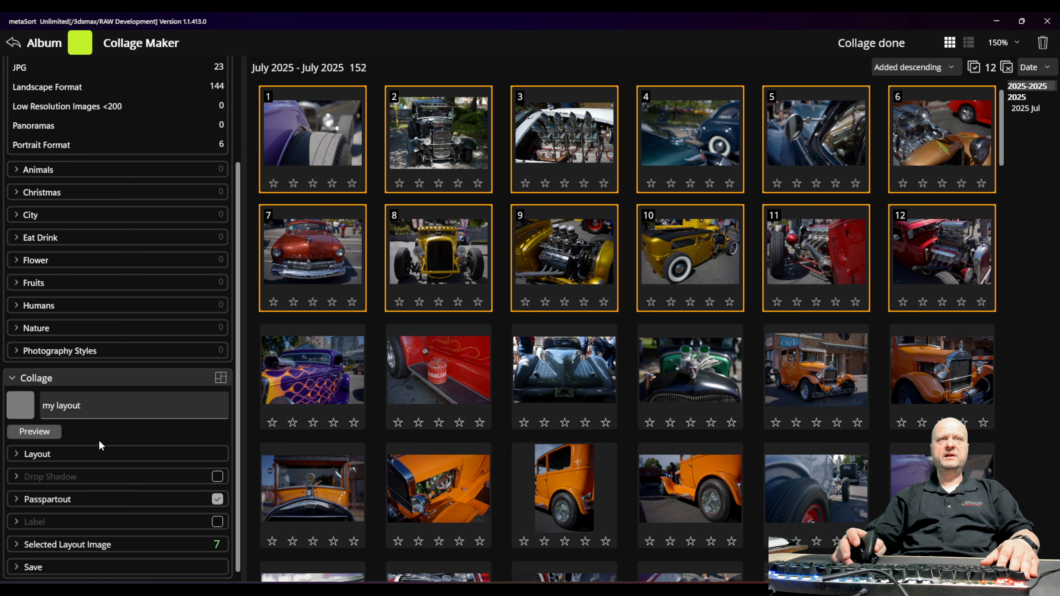
# Display the saved collages, browse the default layouts and create a new collage
pyautogui.click(220, 377)
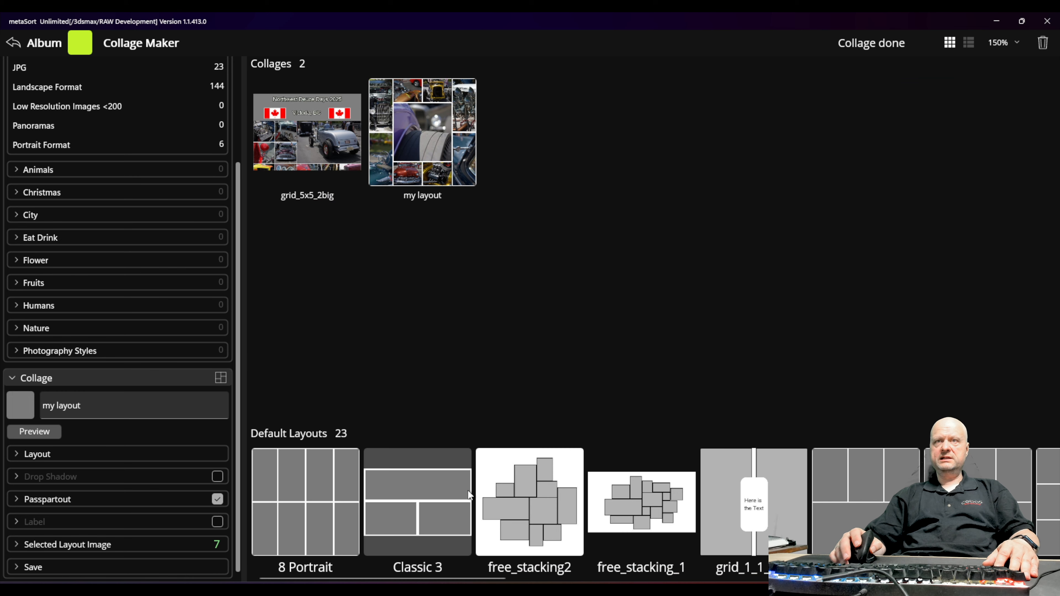
pyautogui.hscroll(2, 785, 498)
pyautogui.hscroll(15, 793, 505)
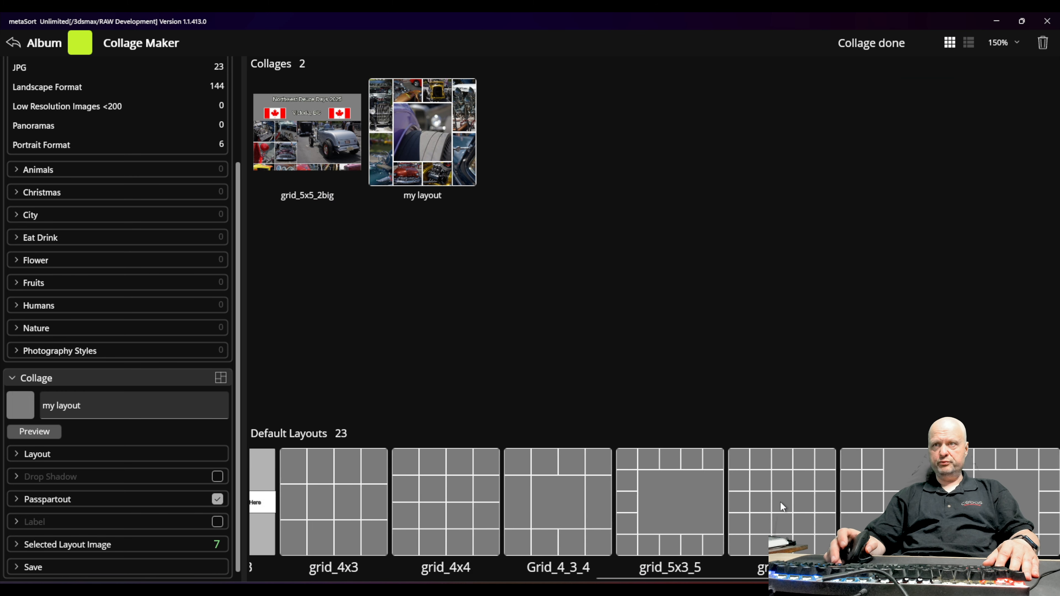
pyautogui.hscroll(-15, 777, 500)
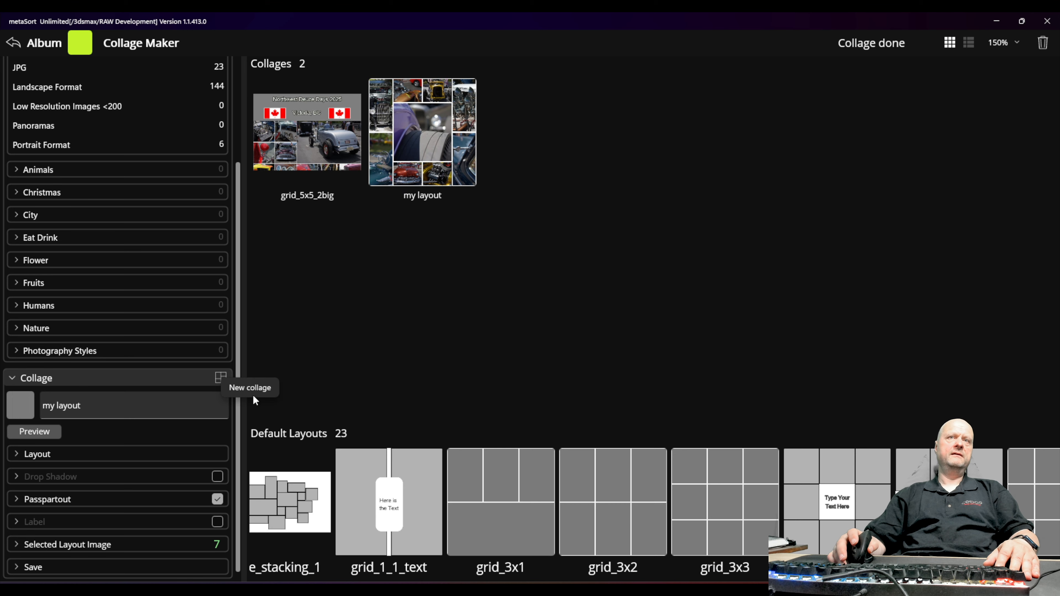
pyautogui.click(221, 378)
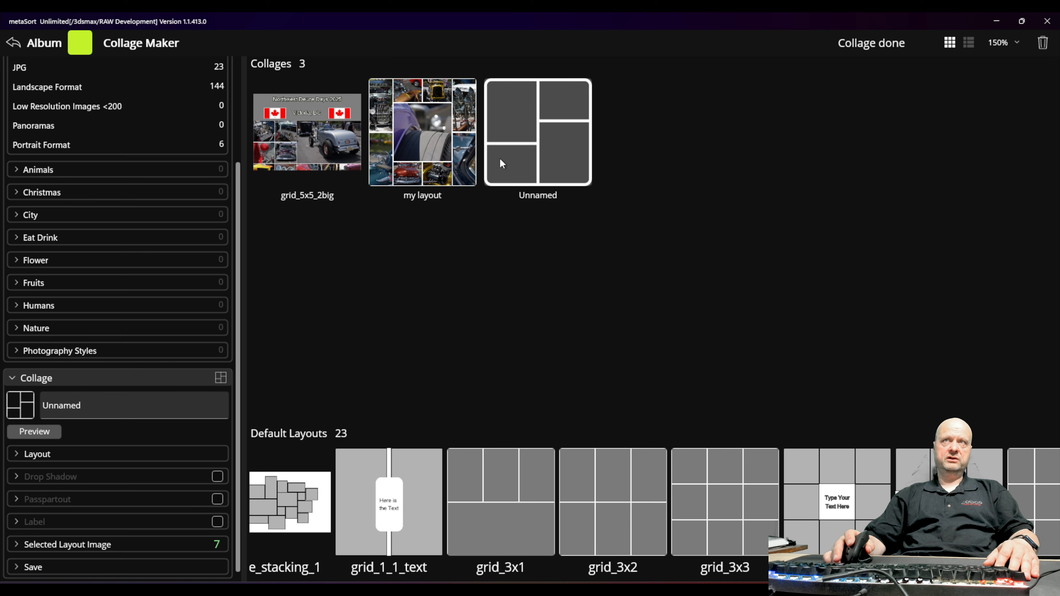
# Rename the new unnamed collage as Myu collage and open it for editing
pyautogui.press('BackSpace')
pyautogui.press('BackSpace')
pyautogui.press('BackSpace')
pyautogui.press('BackSpace')
pyautogui.press('BackSpace')
pyautogui.press('BackSpace')
pyautogui.press('BackSpace')
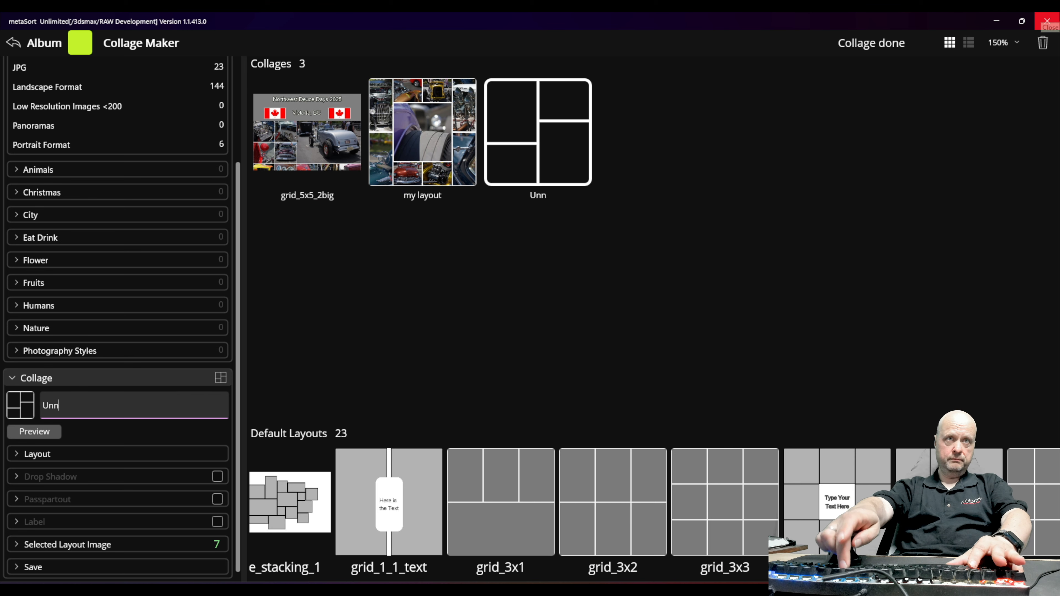
pyautogui.write('Myu collage')
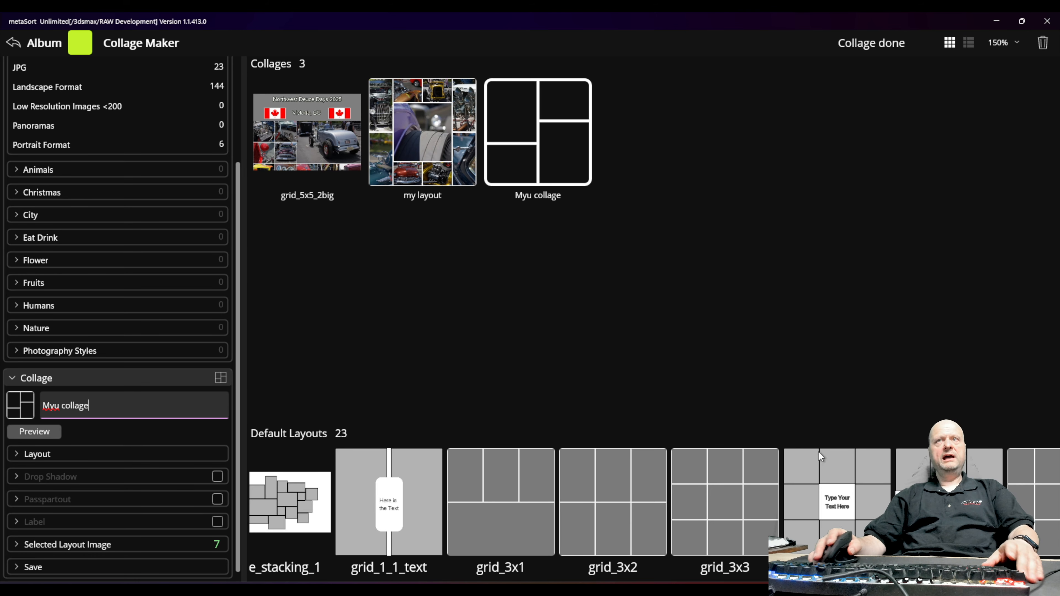
pyautogui.click(546, 112)
pyautogui.doubleClick(544, 111)
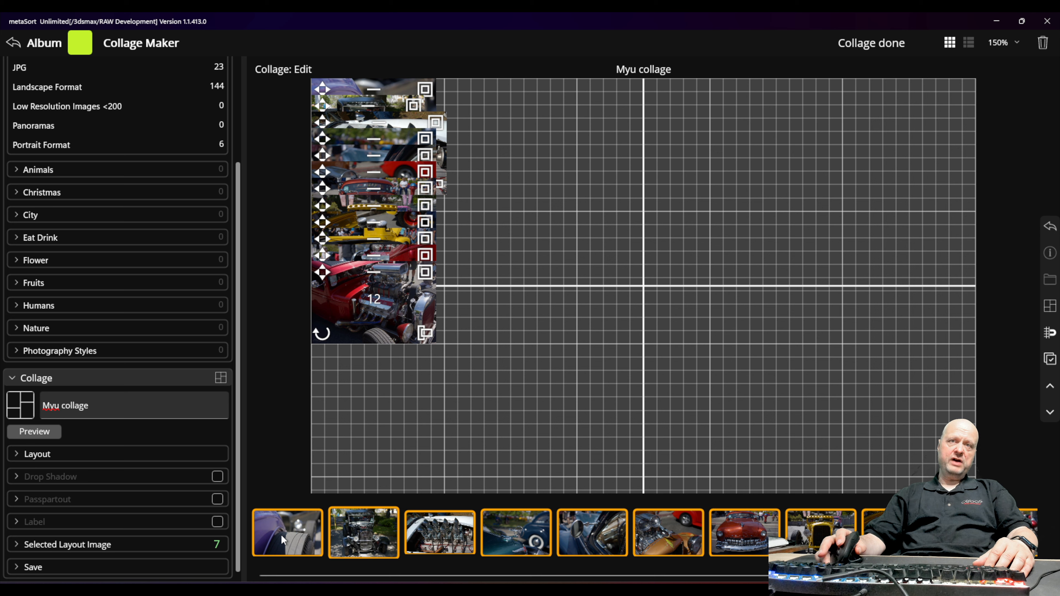
# Spread the stacked car photos 2 to 12 across the canvas grid, keeping photo 1 in the upper-left corner of the canvas
pyautogui.moveTo(367, 310); pyautogui.dragTo(818, 340)
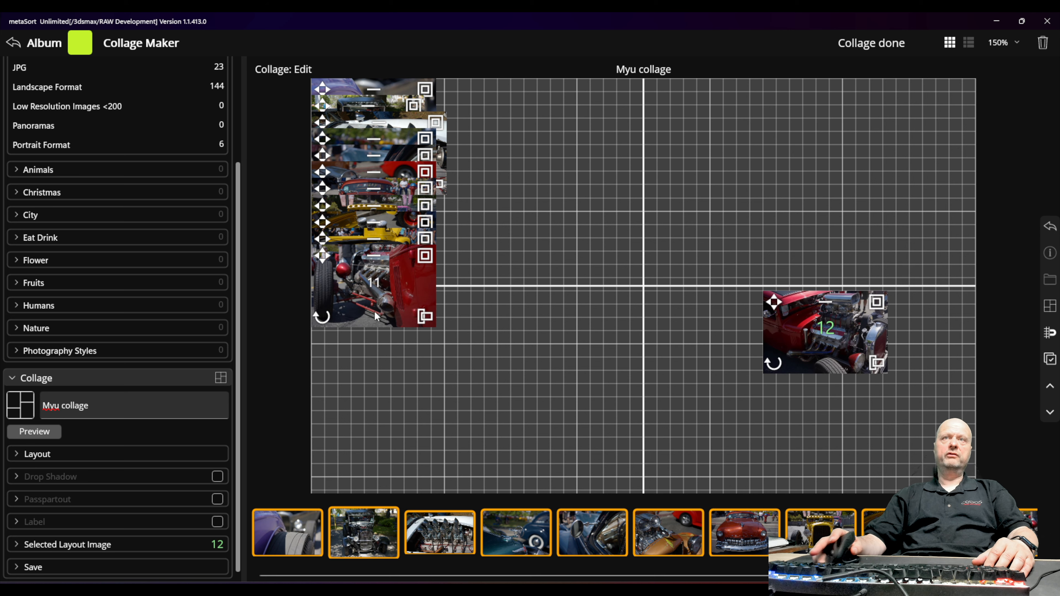
pyautogui.moveTo(345, 285); pyautogui.dragTo(624, 397)
pyautogui.moveTo(379, 289); pyautogui.dragTo(406, 456)
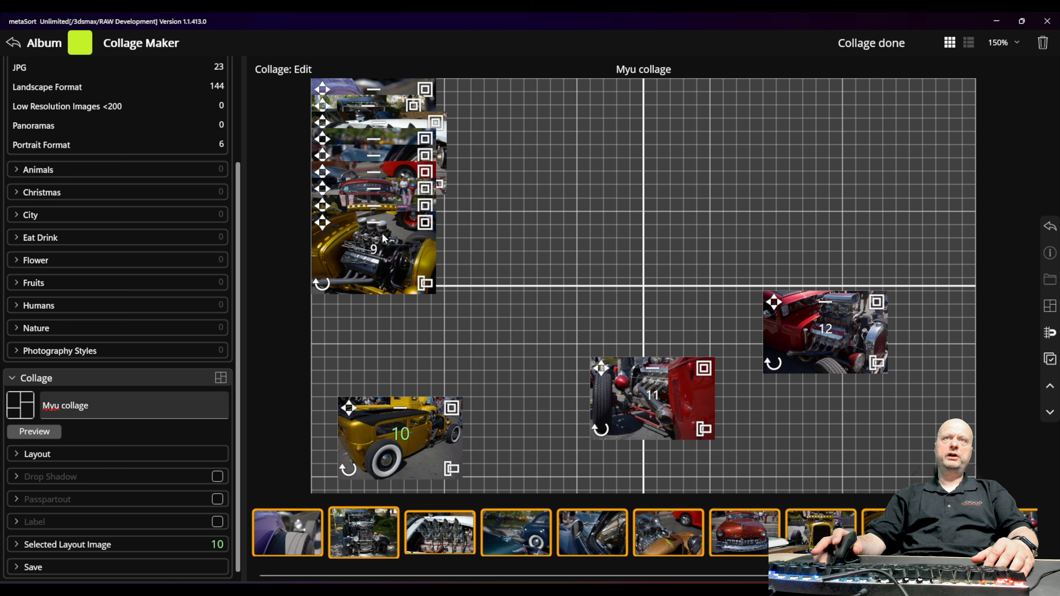
pyautogui.moveTo(291, 313); pyautogui.dragTo(321, 294)
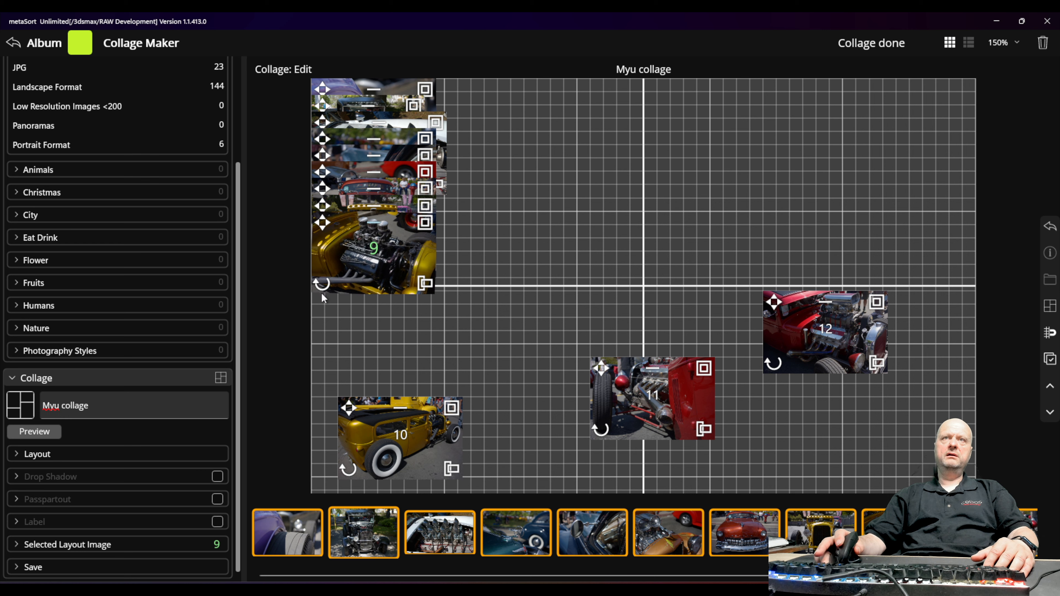
pyautogui.moveTo(400, 245); pyautogui.dragTo(958, 177)
pyautogui.moveTo(337, 238); pyautogui.dragTo(629, 268)
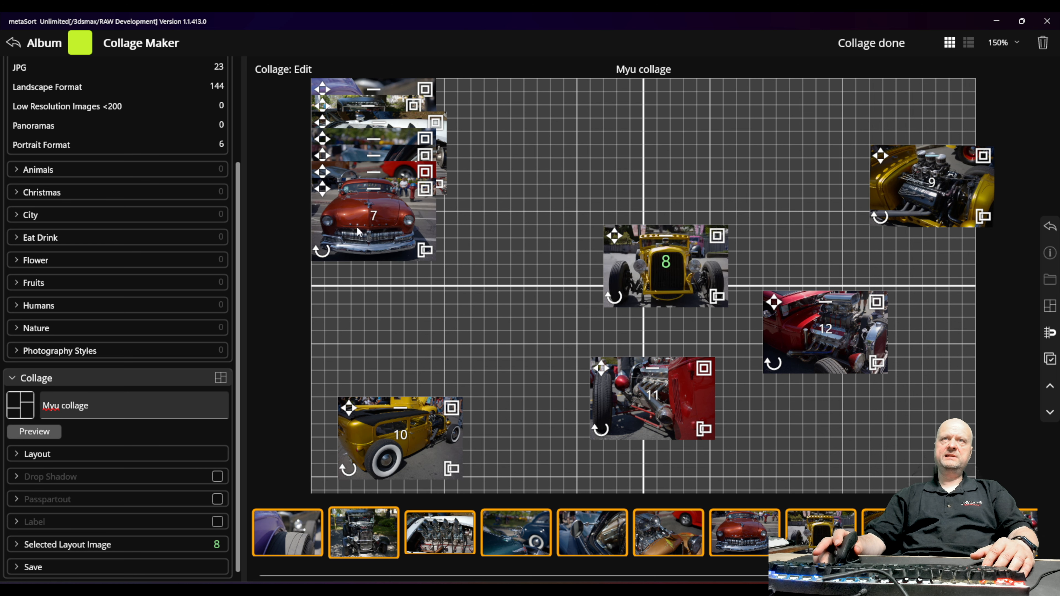
pyautogui.moveTo(360, 232); pyautogui.dragTo(485, 338)
pyautogui.moveTo(399, 217); pyautogui.dragTo(731, 146)
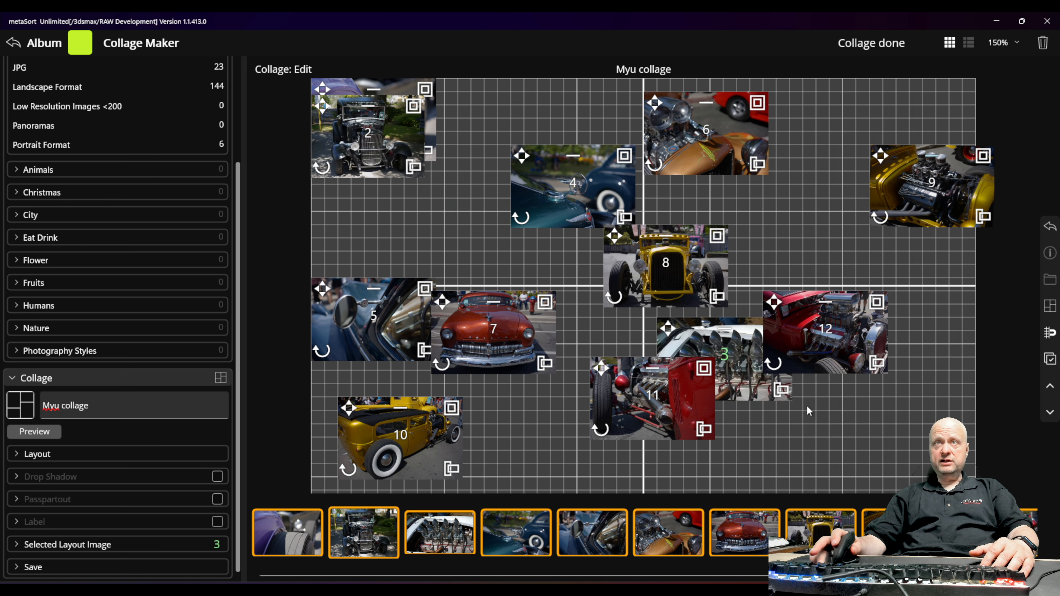
pyautogui.moveTo(807, 409); pyautogui.dragTo(858, 448)
pyautogui.moveTo(361, 148); pyautogui.dragTo(414, 237)
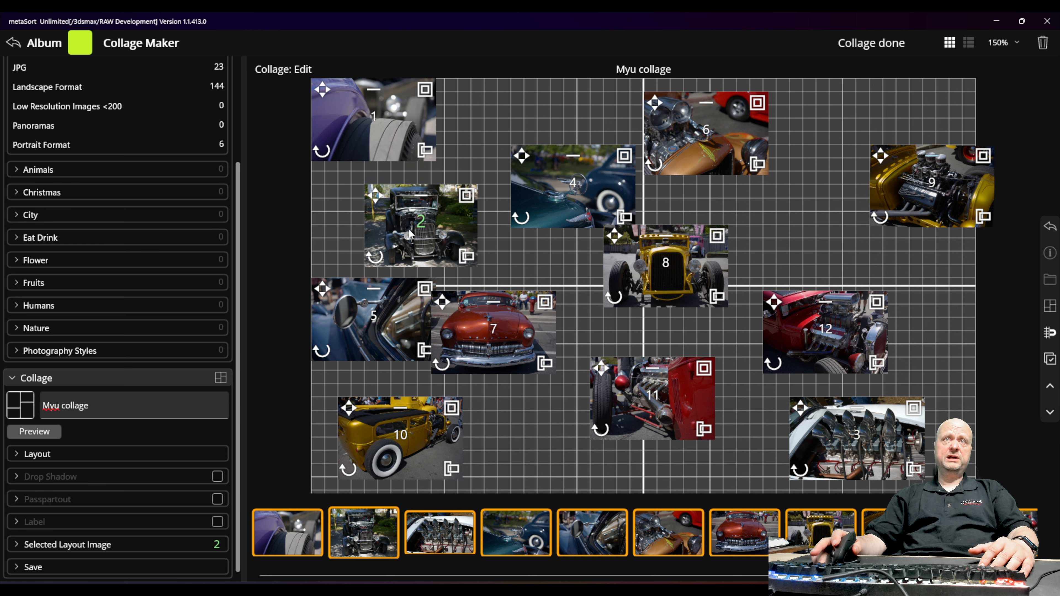
pyautogui.moveTo(388, 119)
pyautogui.mouseDown()
pyautogui.moveTo(372, 126)
pyautogui.moveTo(381, 127)
pyautogui.moveTo(381, 113)
pyautogui.mouseUp()
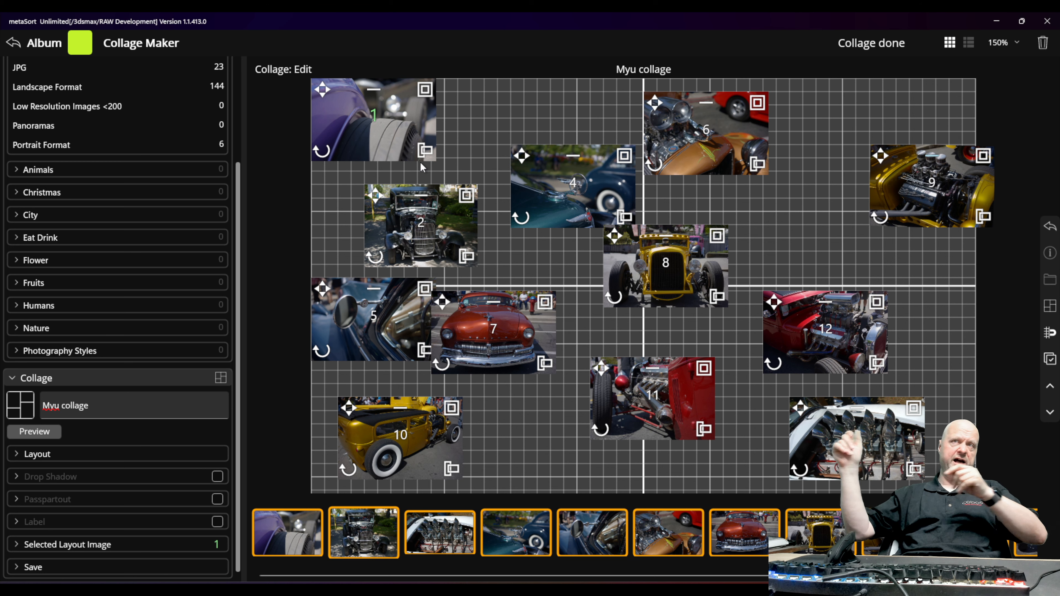
# Select photo 7, the red car, and open its image options
pyautogui.click(493, 325)
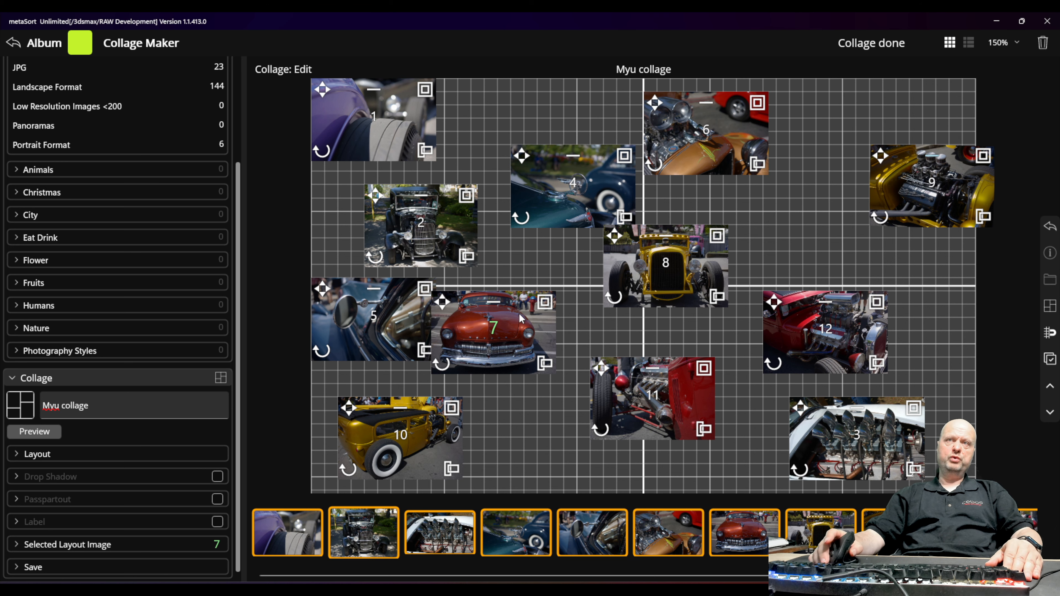
pyautogui.rightClick(521, 319)
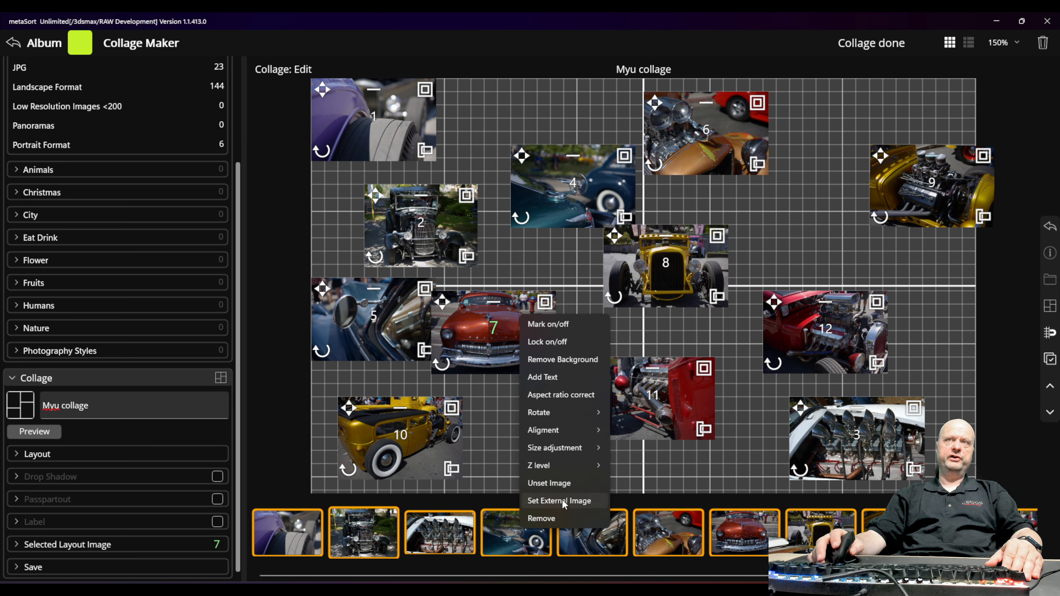